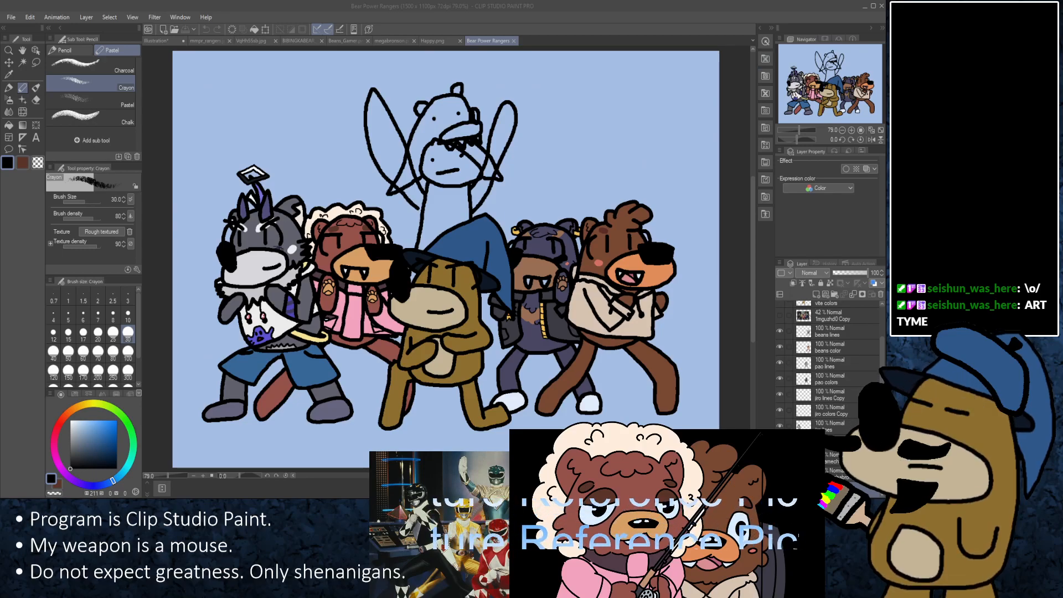
Step: Erase the uncoloured winged figure sketched above the group of bears, using the Milli pen with transparent colour at size 83.3
{"action": "left_click", "coordinate": [420, 106]}
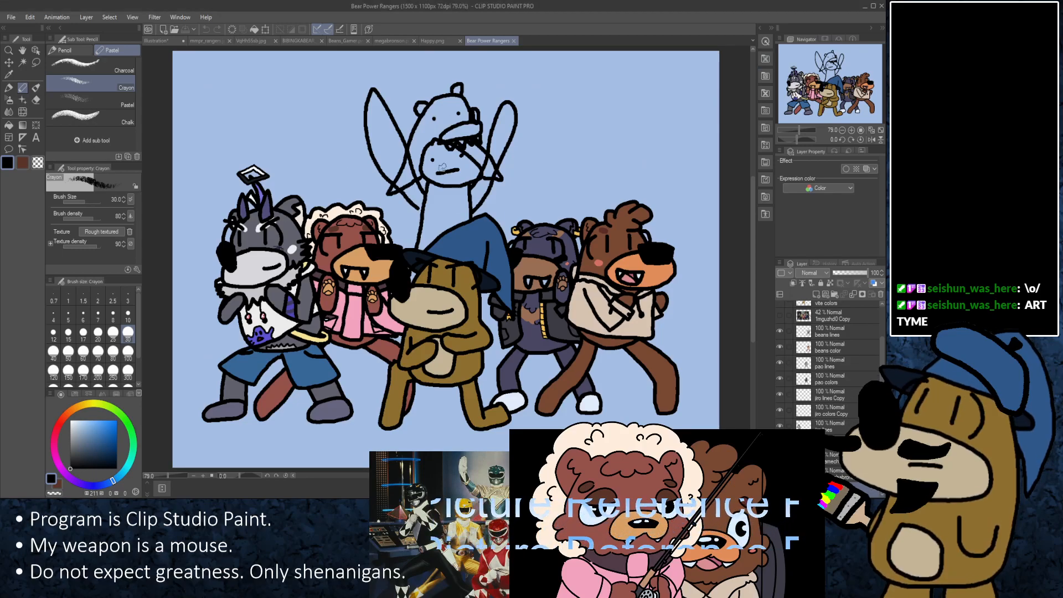
{"action": "left_click", "coordinate": [10, 89]}
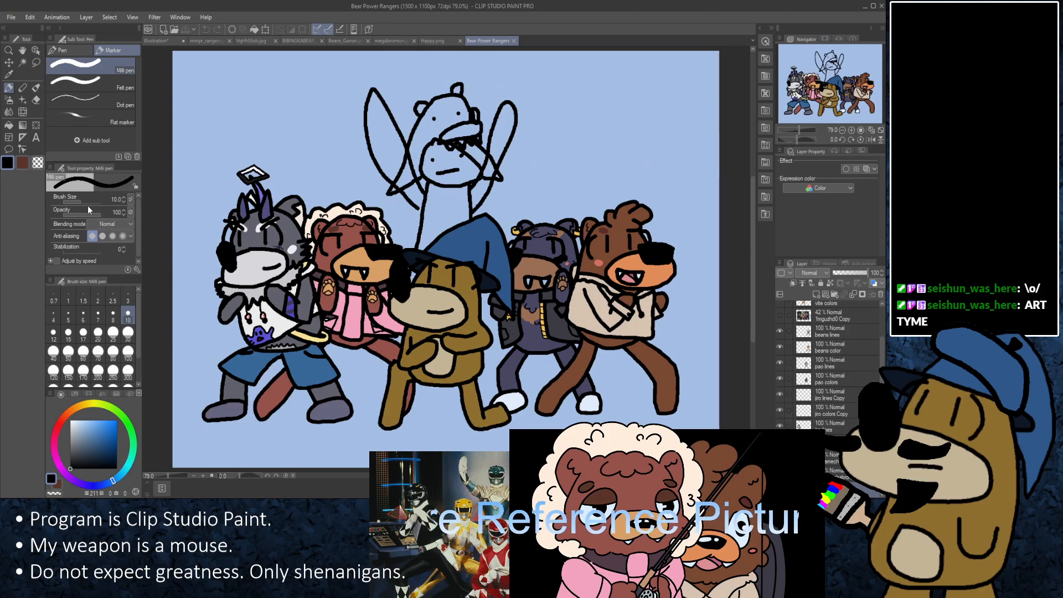
{"action": "left_click", "coordinate": [37, 163]}
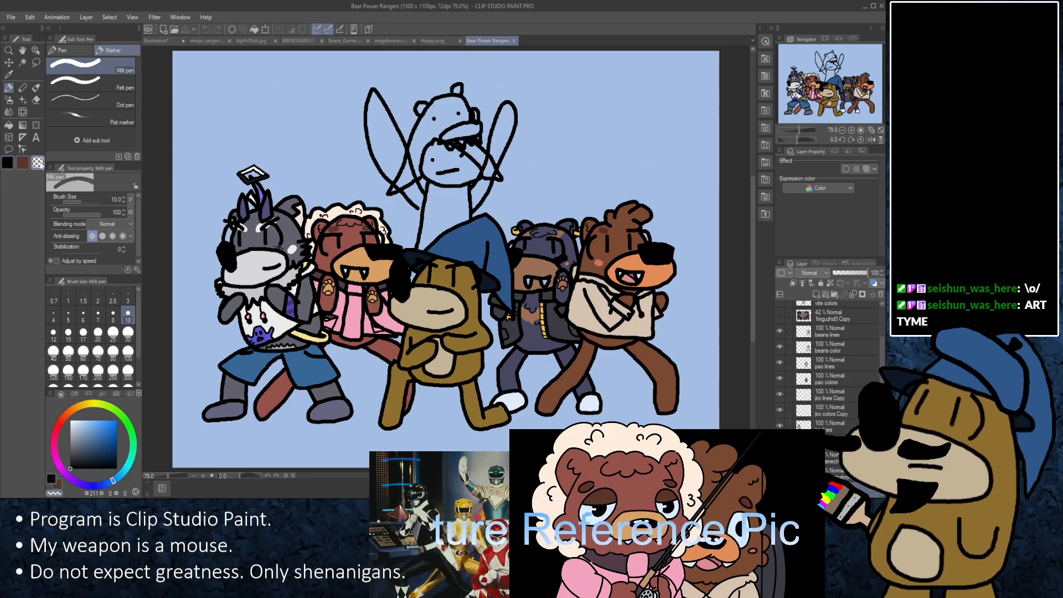
{"action": "left_click", "coordinate": [88, 201]}
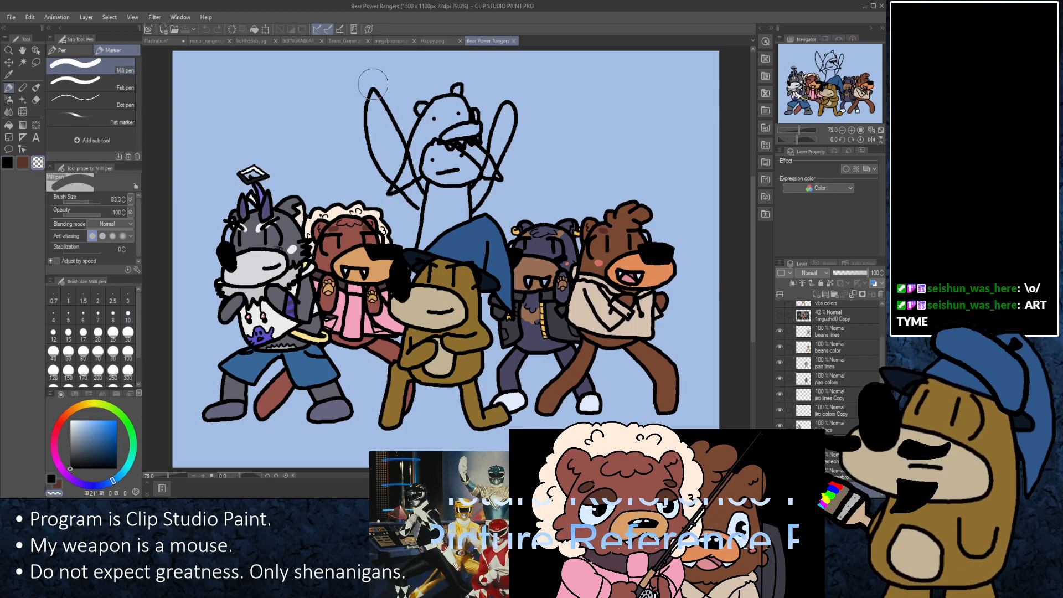
{"action": "mouse_move", "coordinate": [372, 84]}
{"action": "left_mouse_down"}
{"action": "mouse_move", "coordinate": [337, 134]}
{"action": "mouse_move", "coordinate": [440, 89]}
{"action": "mouse_move", "coordinate": [521, 95]}
{"action": "mouse_move", "coordinate": [328, 132]}
{"action": "mouse_move", "coordinate": [566, 142]}
{"action": "mouse_move", "coordinate": [333, 177]}
{"action": "mouse_move", "coordinate": [483, 182]}
{"action": "mouse_move", "coordinate": [499, 194]}
{"action": "mouse_move", "coordinate": [340, 242]}
{"action": "mouse_move", "coordinate": [400, 242]}
{"action": "mouse_move", "coordinate": [299, 314]}
{"action": "left_mouse_up"}
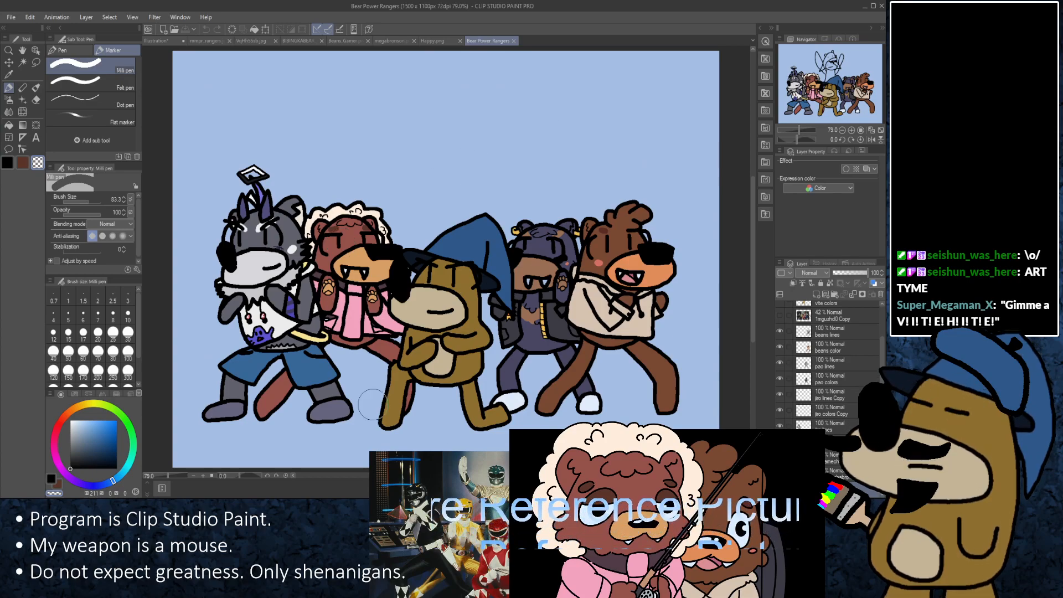
{"action": "left_click_drag", "start_coordinate": [423, 445], "coordinate": [452, 154]}
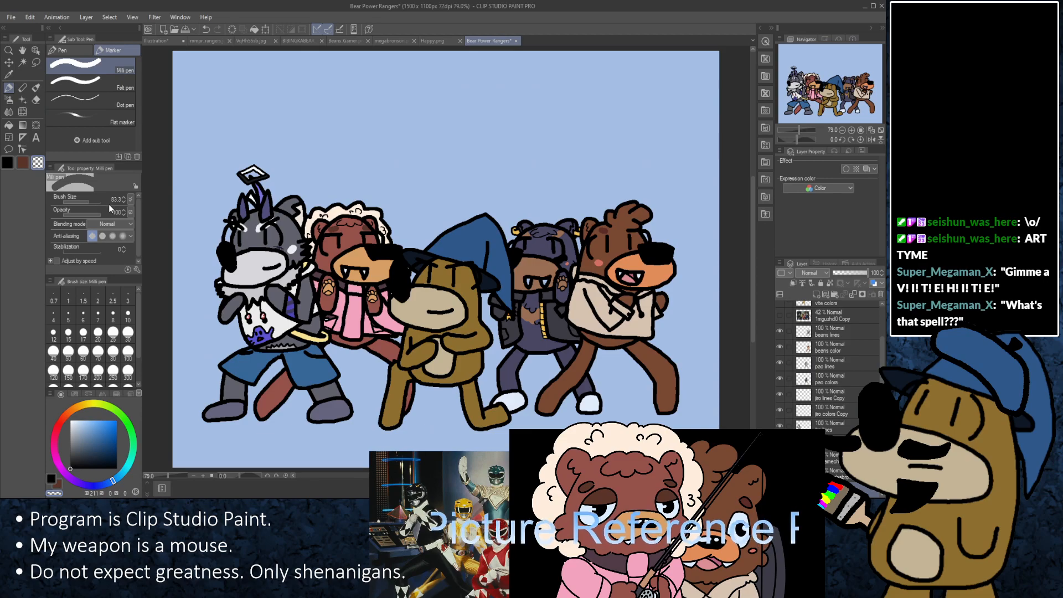
Step: Set the Milli pen's brush size to 10 and switch back to the black drawing colour
{"action": "left_click_drag", "start_coordinate": [108, 203], "coordinate": [78, 201]}
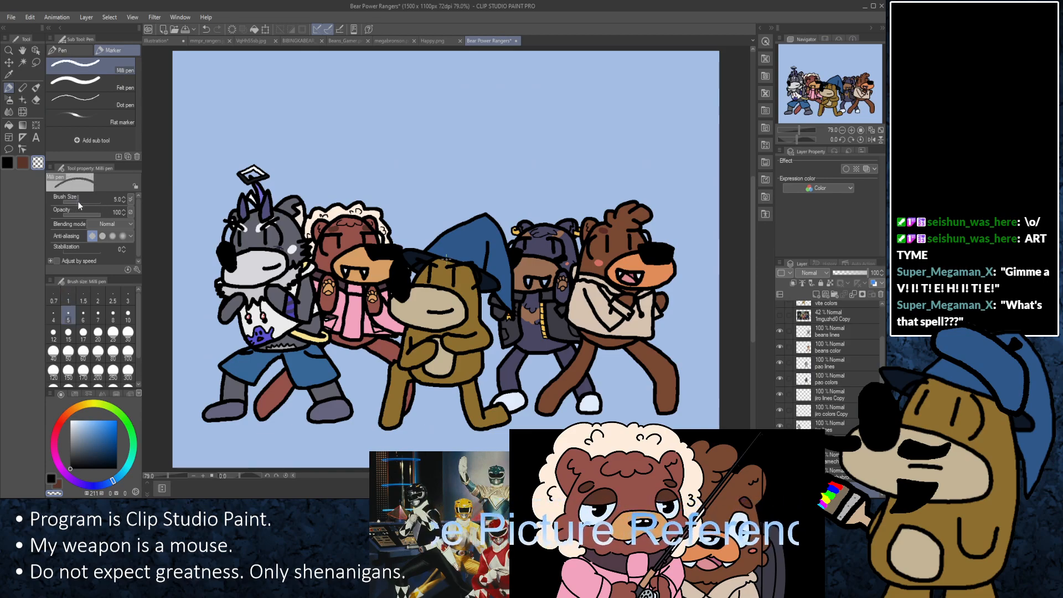
{"action": "left_click", "coordinate": [124, 198]}
{"action": "left_click", "coordinate": [124, 197]}
{"action": "left_click", "coordinate": [124, 198]}
{"action": "left_click", "coordinate": [124, 198]}
{"action": "left_click", "coordinate": [124, 198]}
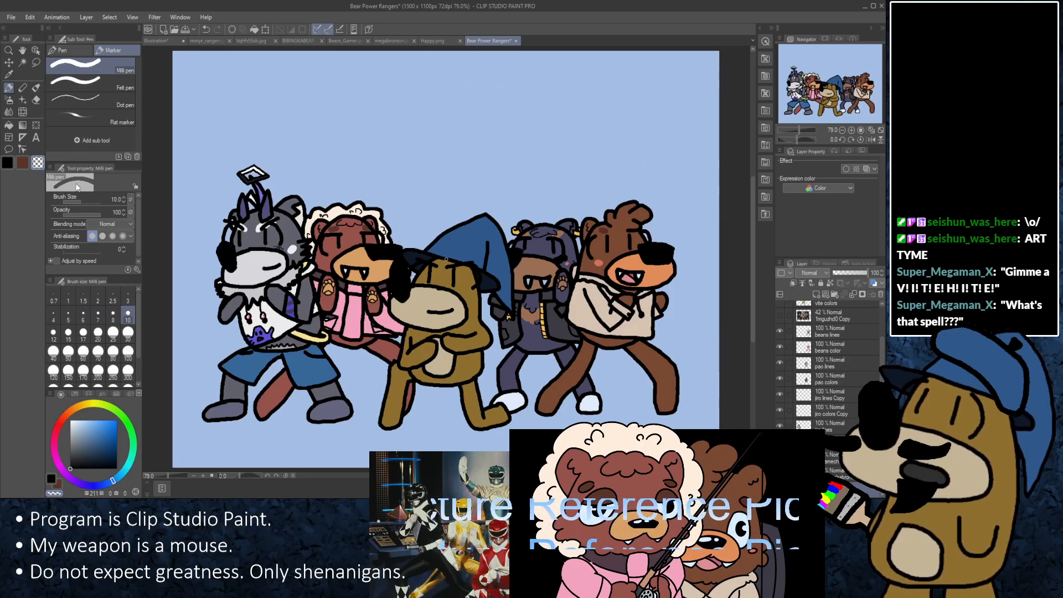
{"action": "key", "text": "c"}
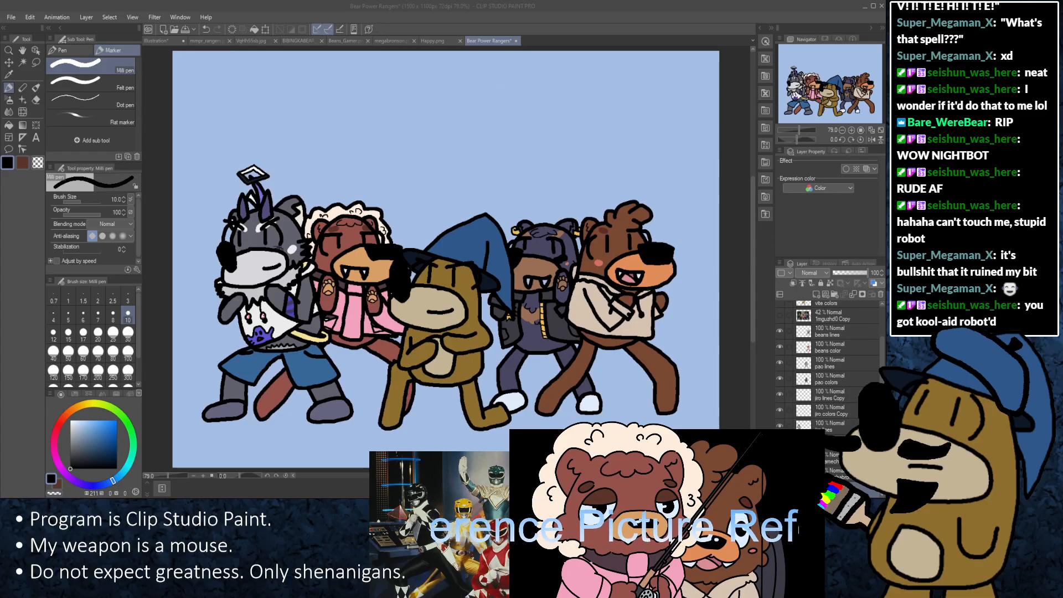
Step: Erase all the handwritten lettering in the Illustration document with a very large transparent Milli pen
{"action": "left_click", "coordinate": [154, 41]}
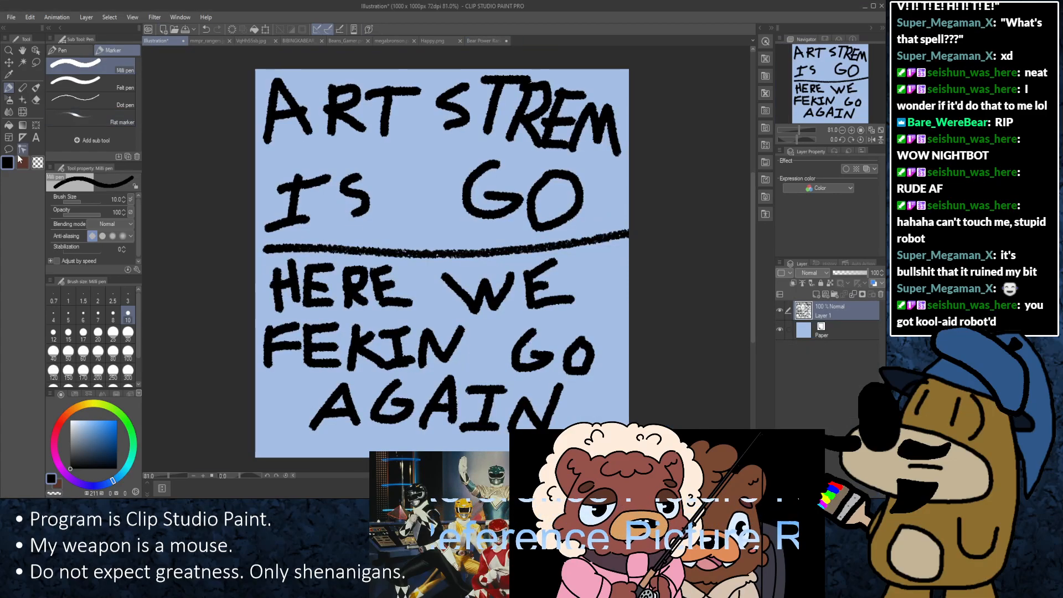
{"action": "left_click", "coordinate": [94, 202]}
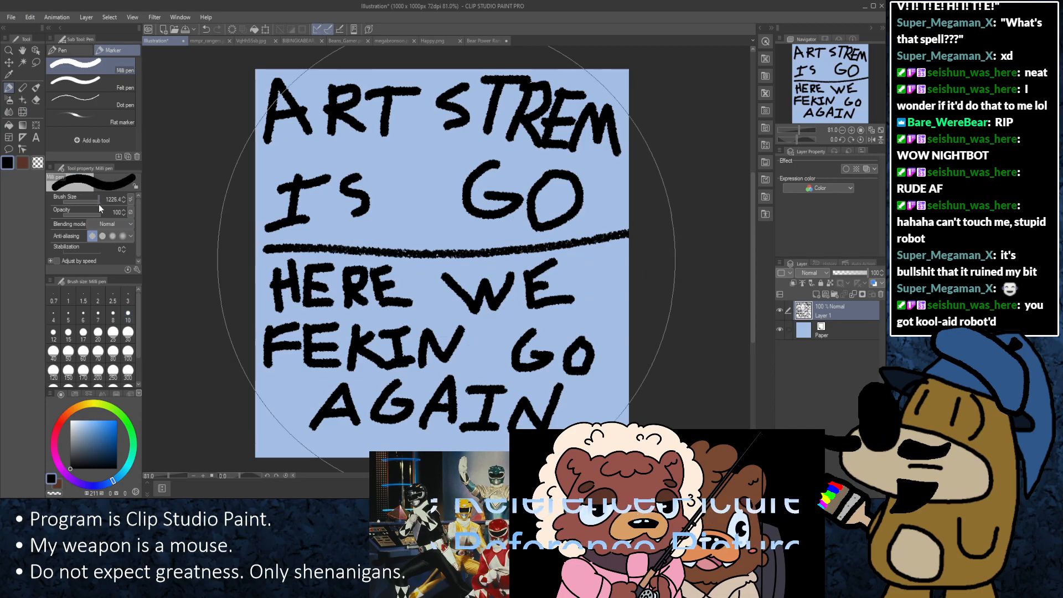
{"action": "key", "text": "c"}
{"action": "mouse_move", "coordinate": [298, 111]}
{"action": "left_mouse_down"}
{"action": "mouse_move", "coordinate": [362, 285]}
{"action": "mouse_move", "coordinate": [671, 332]}
{"action": "left_mouse_up"}
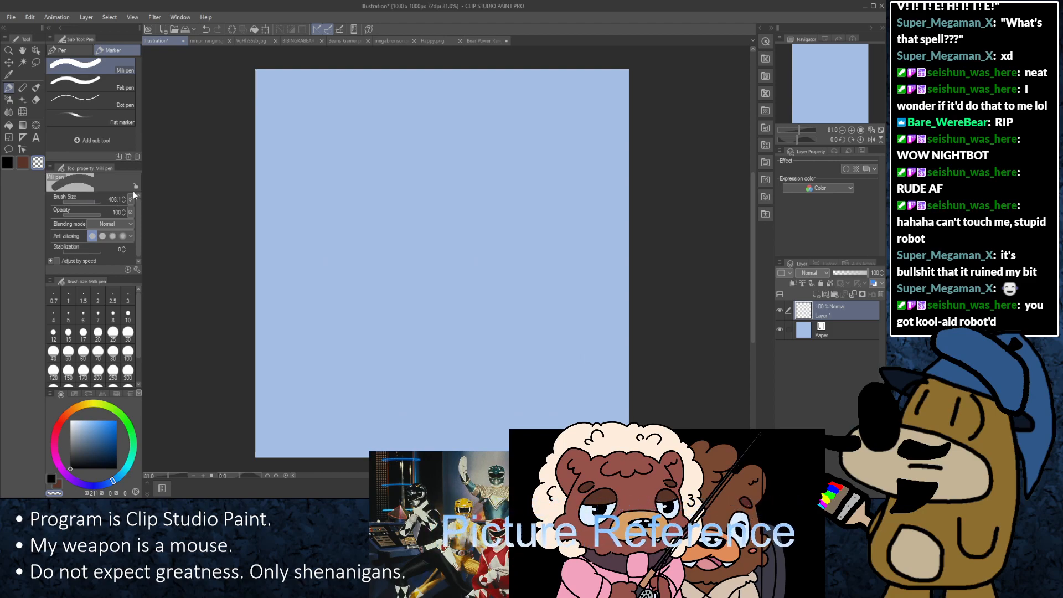
Step: With a black Milli pen at size 10, outline a snout entering from the canvas's right edge and a hand from the left clamping it
{"action": "left_click", "coordinate": [127, 315]}
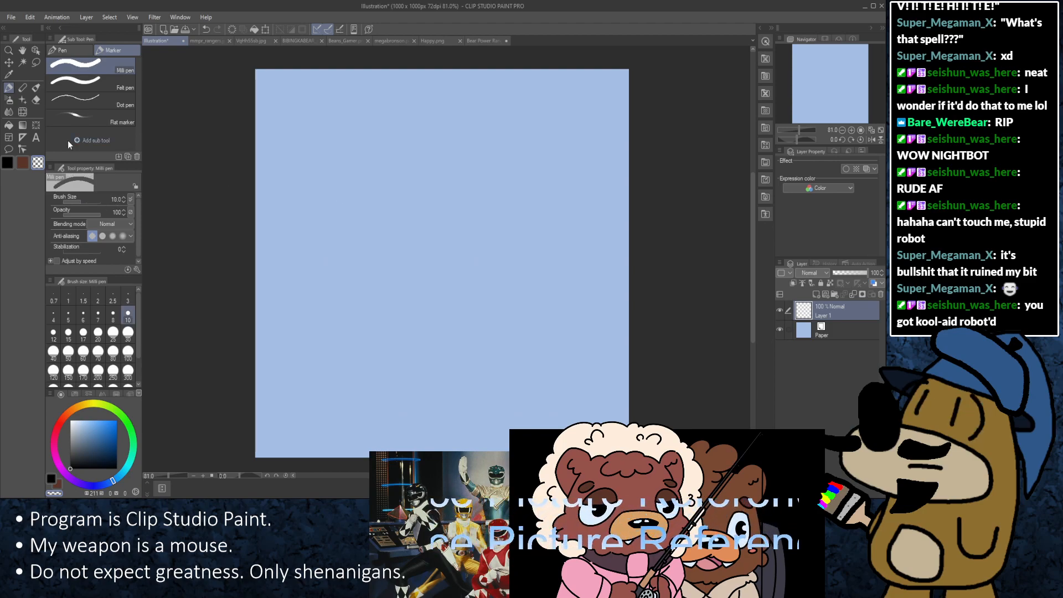
{"action": "key", "text": "c"}
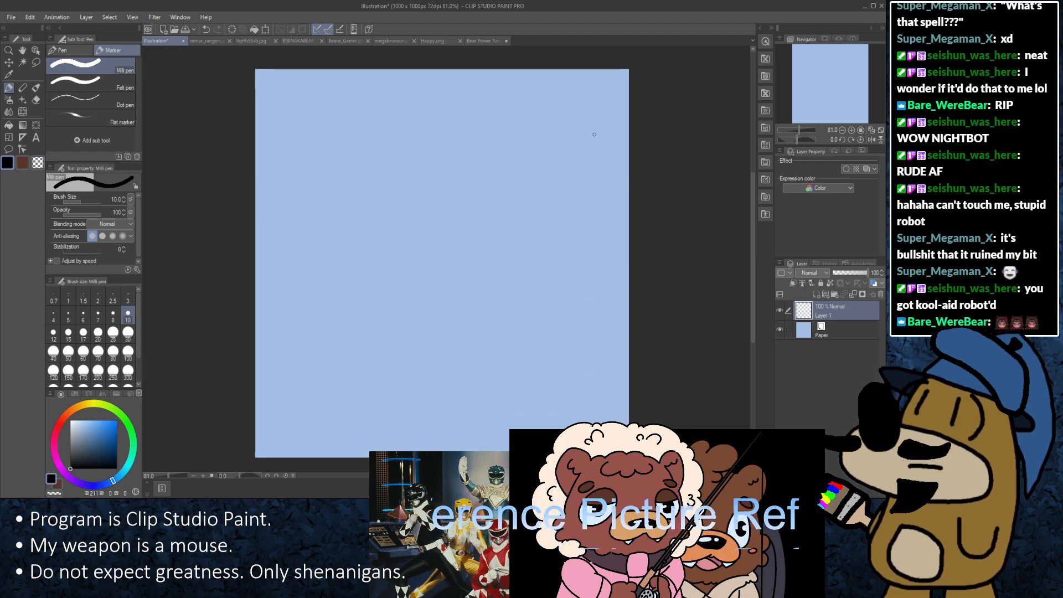
{"action": "mouse_move", "coordinate": [627, 125]}
{"action": "left_mouse_down"}
{"action": "mouse_move", "coordinate": [552, 190]}
{"action": "mouse_move", "coordinate": [525, 248]}
{"action": "mouse_move", "coordinate": [458, 267]}
{"action": "mouse_move", "coordinate": [475, 281]}
{"action": "mouse_move", "coordinate": [525, 285]}
{"action": "mouse_move", "coordinate": [454, 286]}
{"action": "mouse_move", "coordinate": [469, 311]}
{"action": "mouse_move", "coordinate": [502, 312]}
{"action": "mouse_move", "coordinate": [627, 395]}
{"action": "left_mouse_up"}
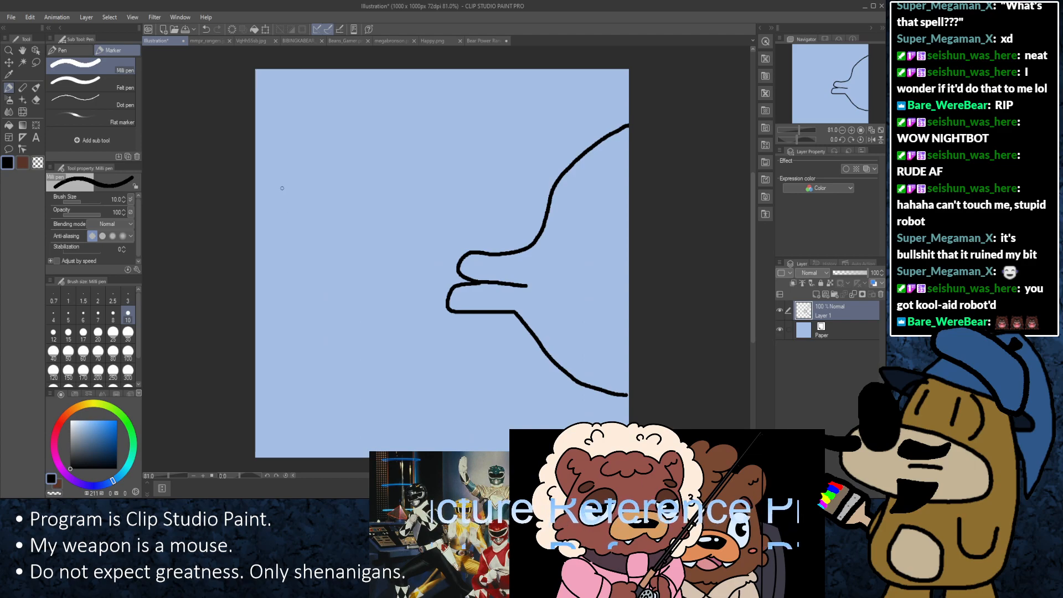
{"action": "mouse_move", "coordinate": [256, 170]}
{"action": "left_mouse_down"}
{"action": "mouse_move", "coordinate": [315, 222]}
{"action": "mouse_move", "coordinate": [408, 240]}
{"action": "mouse_move", "coordinate": [477, 216]}
{"action": "mouse_move", "coordinate": [498, 244]}
{"action": "mouse_move", "coordinate": [485, 249]}
{"action": "mouse_move", "coordinate": [463, 226]}
{"action": "mouse_move", "coordinate": [434, 233]}
{"action": "mouse_move", "coordinate": [421, 285]}
{"action": "mouse_move", "coordinate": [431, 331]}
{"action": "mouse_move", "coordinate": [476, 318]}
{"action": "mouse_move", "coordinate": [473, 348]}
{"action": "mouse_move", "coordinate": [425, 360]}
{"action": "mouse_move", "coordinate": [400, 303]}
{"action": "mouse_move", "coordinate": [355, 264]}
{"action": "mouse_move", "coordinate": [261, 235]}
{"action": "left_mouse_up"}
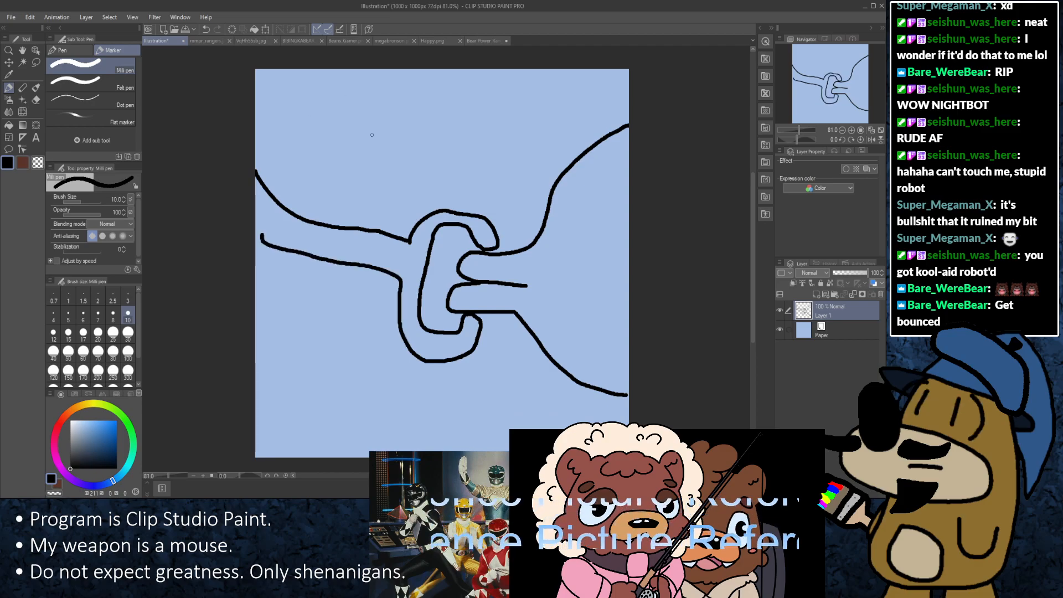
Step: Hand-letter "NO" above the clamped snout and "SHUT" below it in black
{"action": "mouse_move", "coordinate": [332, 177]}
{"action": "left_mouse_down"}
{"action": "mouse_move", "coordinate": [394, 126]}
{"action": "mouse_move", "coordinate": [402, 105]}
{"action": "left_mouse_up"}
{"action": "mouse_move", "coordinate": [436, 148]}
{"action": "left_mouse_down"}
{"action": "mouse_move", "coordinate": [421, 165]}
{"action": "mouse_move", "coordinate": [432, 147]}
{"action": "left_mouse_up"}
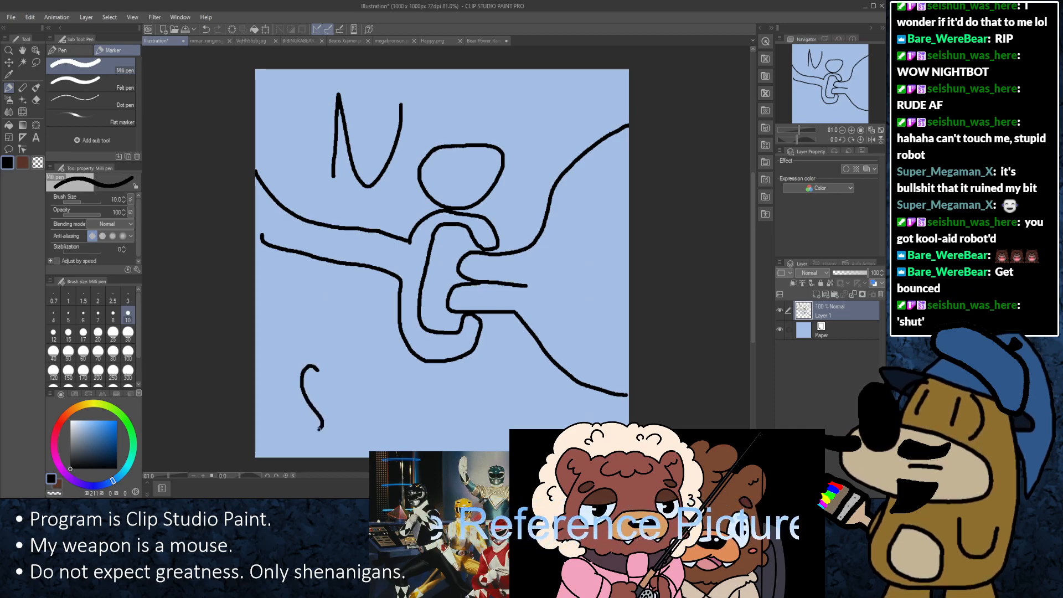
{"action": "left_click_drag", "start_coordinate": [318, 367], "coordinate": [290, 425]}
{"action": "left_click_drag", "start_coordinate": [372, 382], "coordinate": [356, 434]}
{"action": "left_click_drag", "start_coordinate": [411, 391], "coordinate": [395, 422]}
{"action": "mouse_move", "coordinate": [358, 411]}
{"action": "left_mouse_down"}
{"action": "mouse_move", "coordinate": [399, 409]}
{"action": "mouse_move", "coordinate": [461, 437]}
{"action": "left_mouse_up"}
{"action": "left_click_drag", "start_coordinate": [525, 401], "coordinate": [520, 430]}
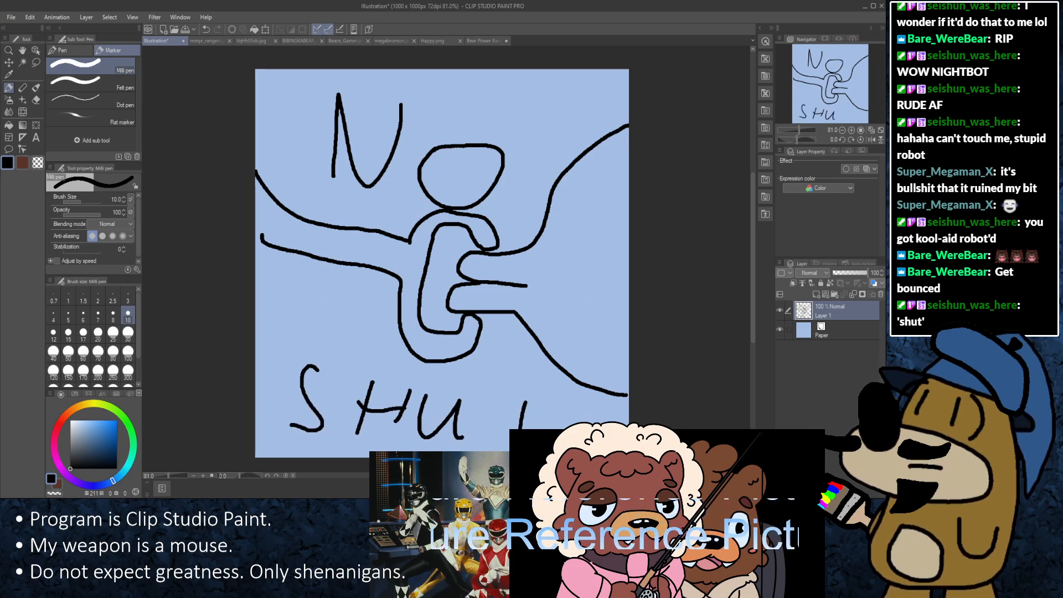
{"action": "left_click_drag", "start_coordinate": [491, 398], "coordinate": [543, 409]}
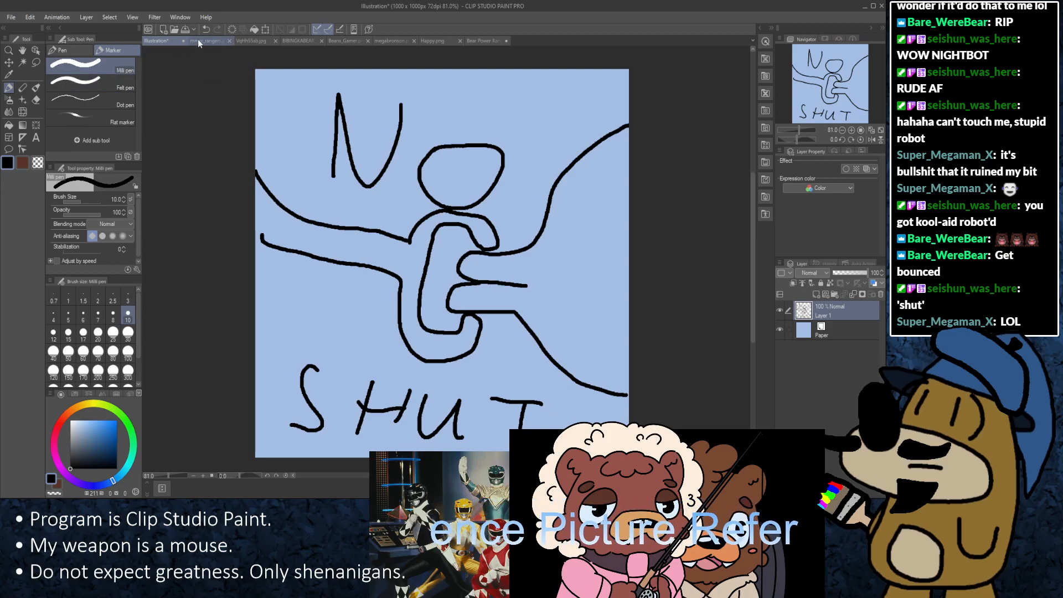
Step: Move the Bear Power Rangers document to first place among the open files and close the Illustration document
{"action": "left_click", "coordinate": [486, 41]}
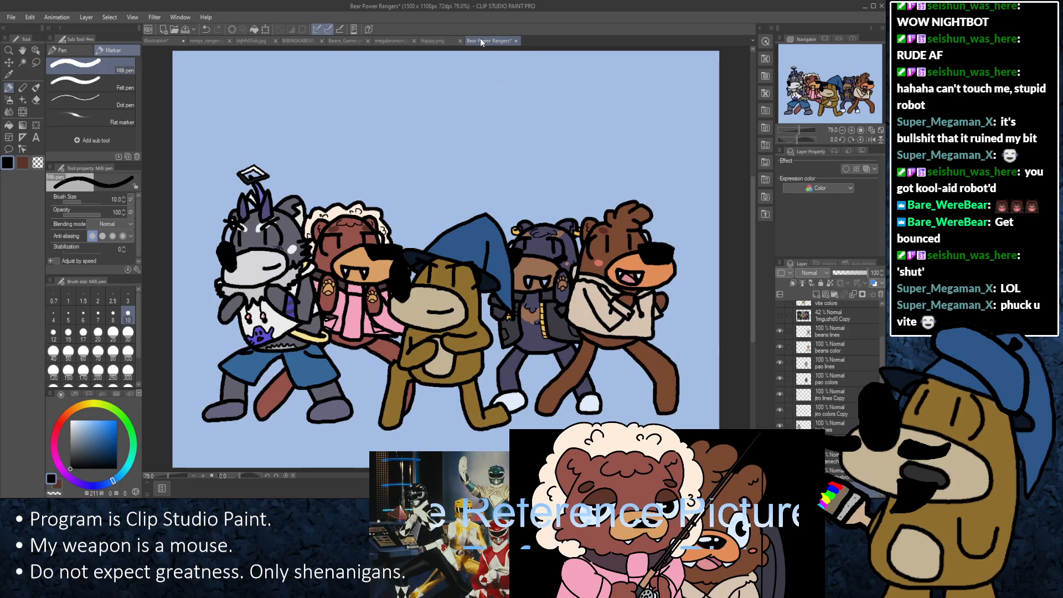
{"action": "left_click_drag", "start_coordinate": [480, 42], "coordinate": [160, 41]}
{"action": "left_click", "coordinate": [211, 40]}
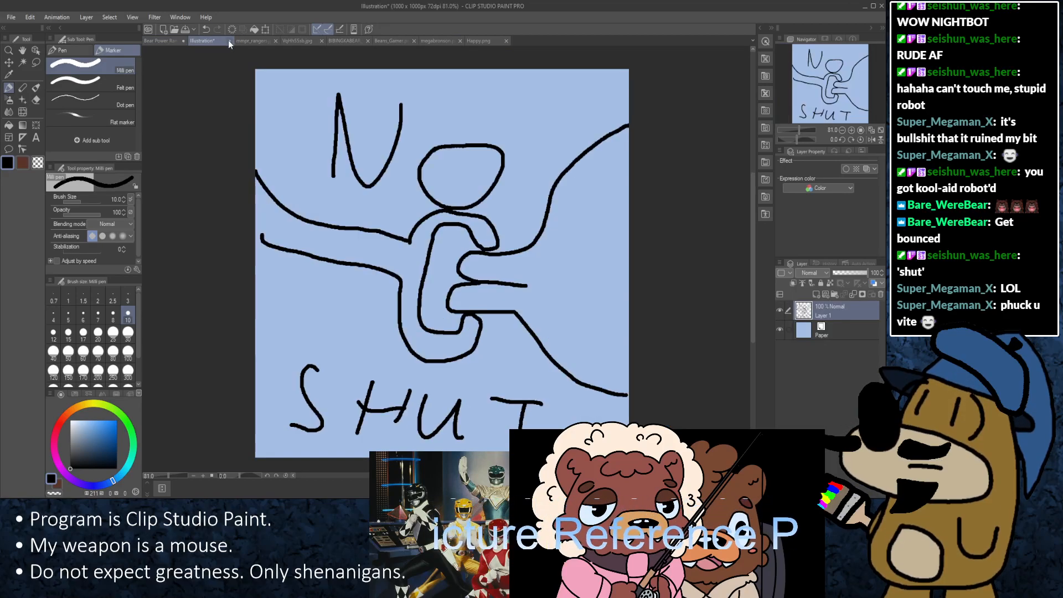
{"action": "left_click", "coordinate": [474, 260]}
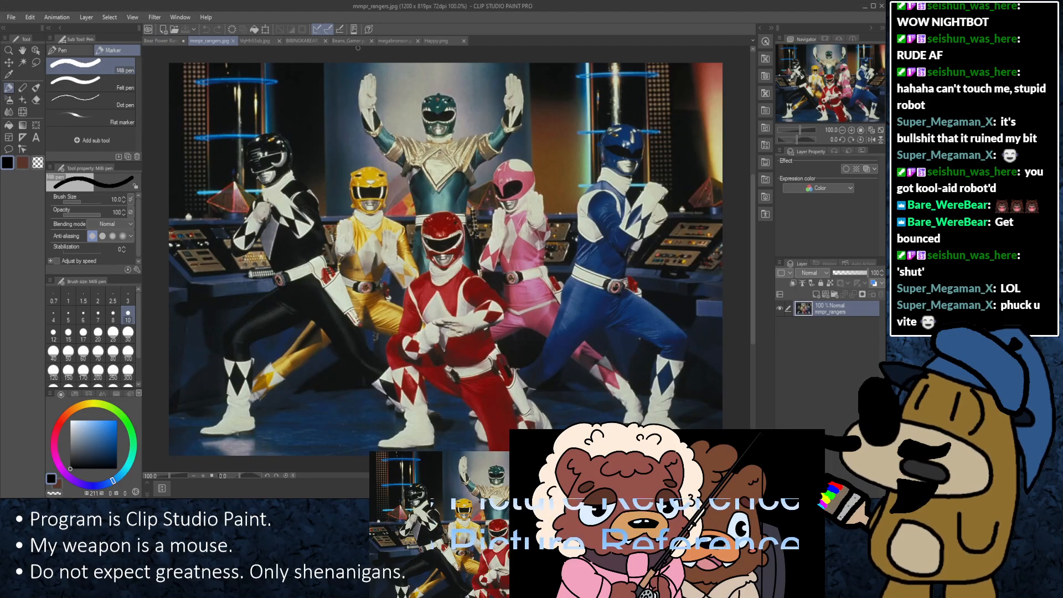
Step: Compare the Bear Power Rangers drawing with the mmpr_rangers.jpg pose photo and the BIBINGKABEAR character reference
{"action": "left_click", "coordinate": [160, 40]}
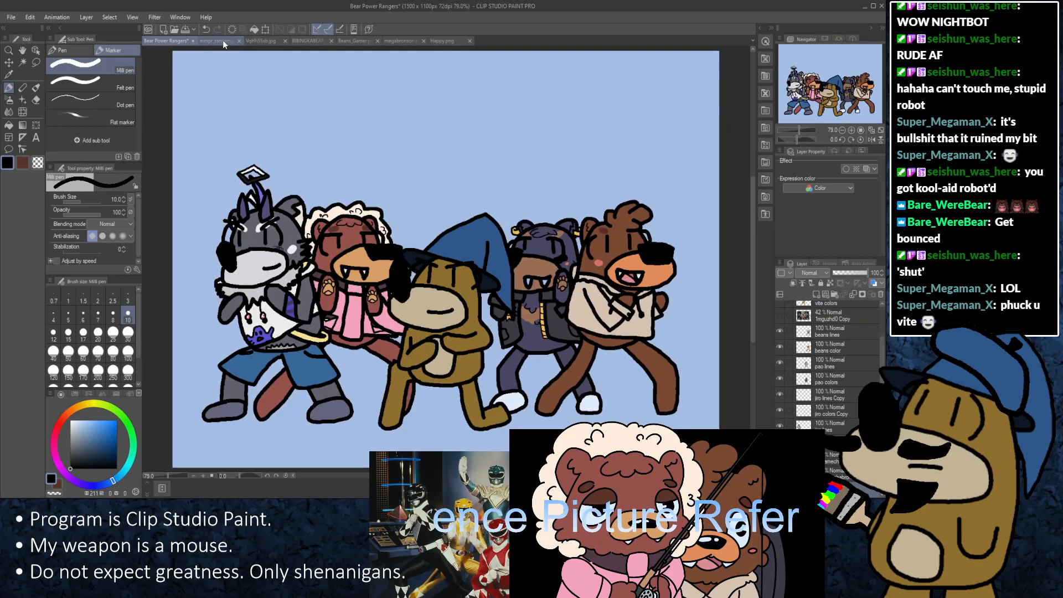
{"action": "left_click", "coordinate": [222, 40]}
{"action": "left_click", "coordinate": [160, 41]}
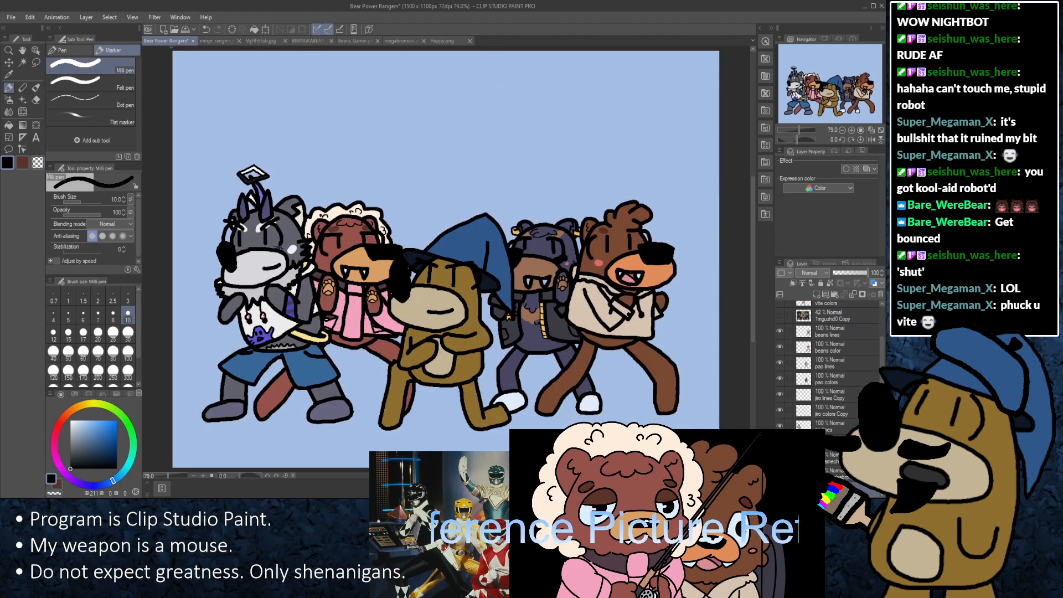
{"action": "left_click", "coordinate": [214, 41]}
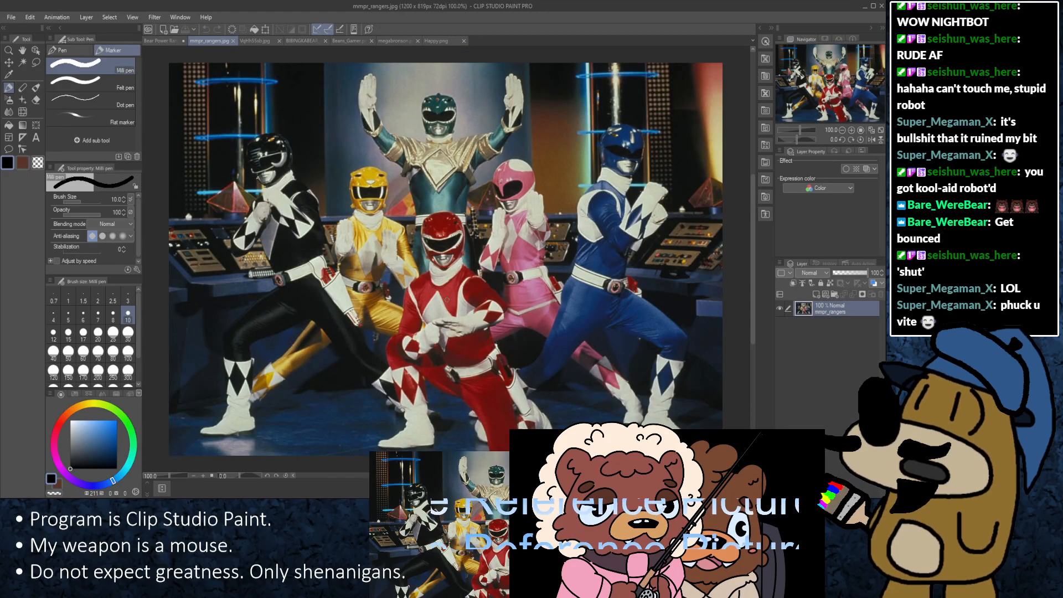
{"action": "left_click", "coordinate": [254, 41]}
{"action": "left_click", "coordinate": [298, 42]}
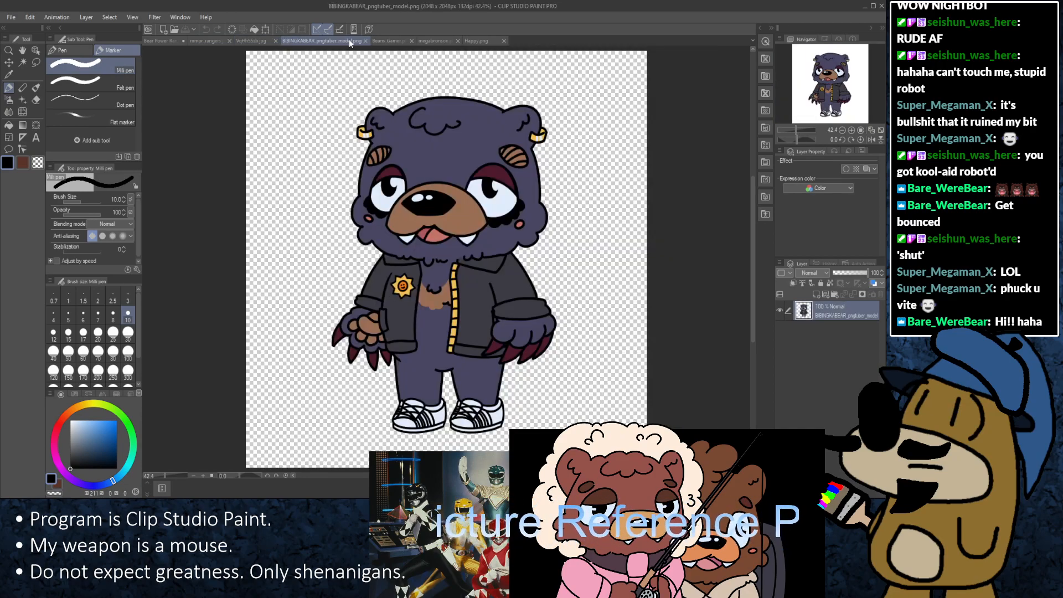
{"action": "left_click", "coordinate": [162, 41]}
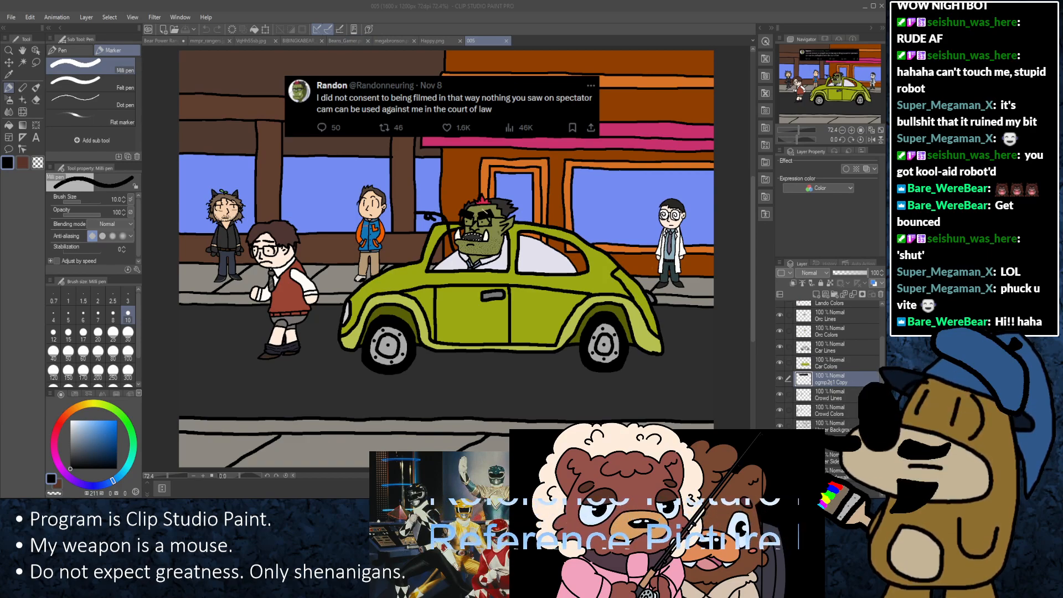
Step: Examine the walking boy's legs and the street scene with the green car in document 005, and close that document
{"action": "scroll", "coordinate": [282, 340], "scroll_direction": "up", "scroll_amount": 10}
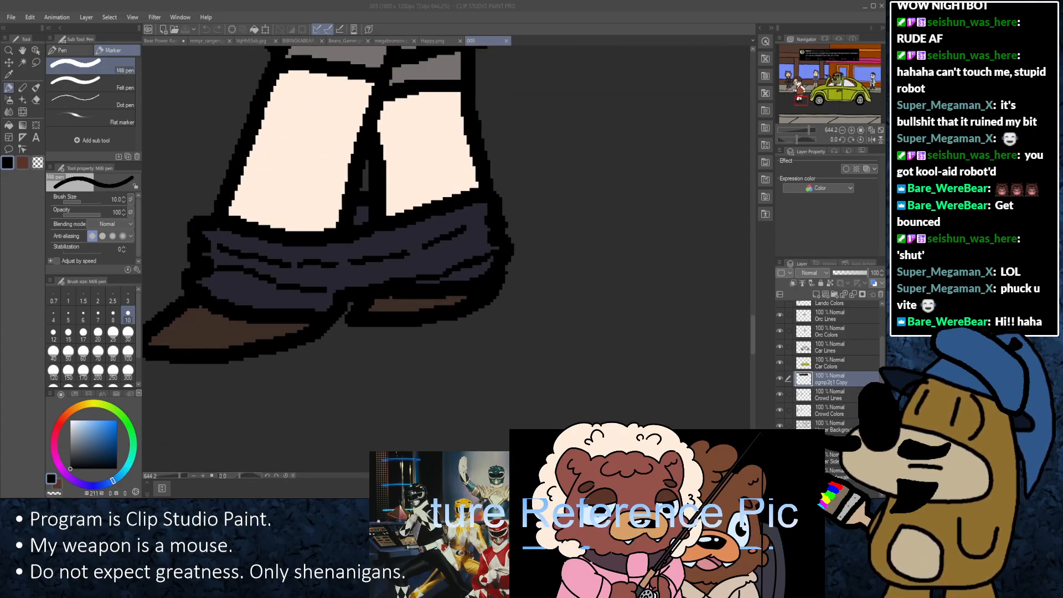
{"action": "scroll", "coordinate": [471, 221], "scroll_direction": "down", "scroll_amount": 2}
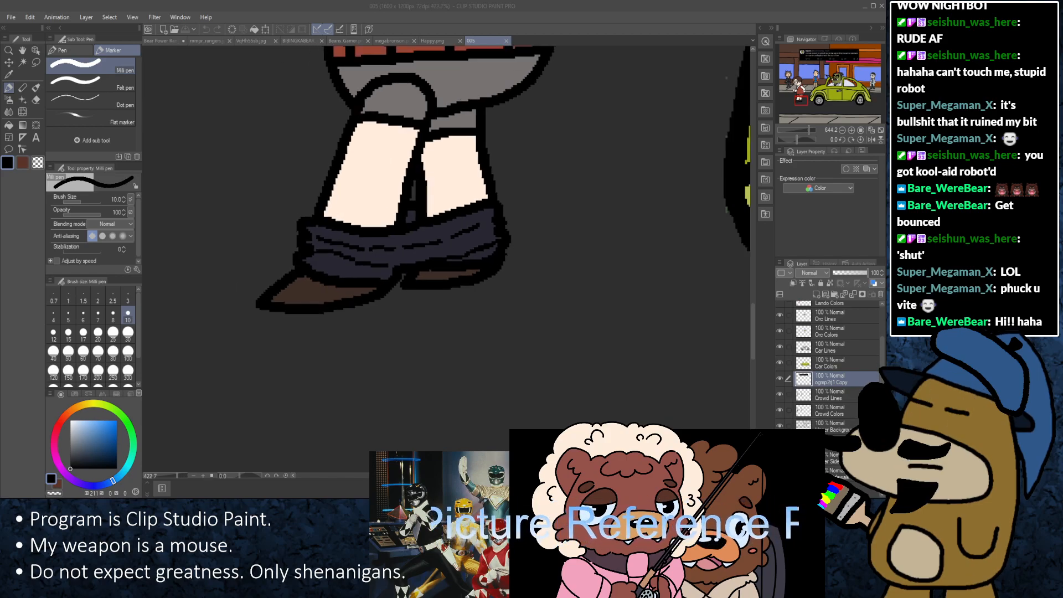
{"action": "scroll", "coordinate": [470, 221], "scroll_direction": "down", "scroll_amount": 8}
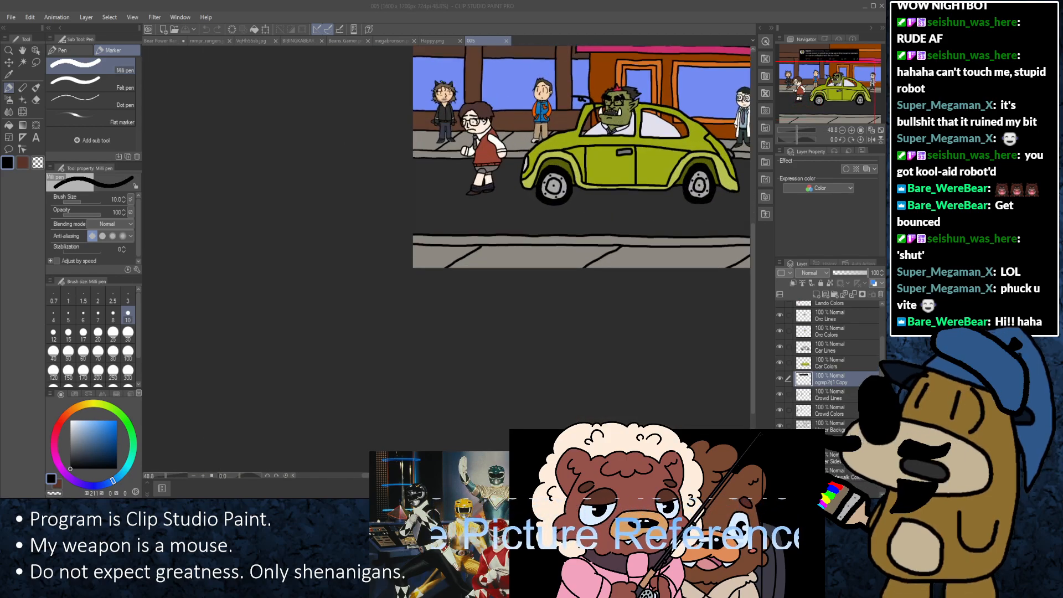
{"action": "middle_click", "coordinate": [481, 265]}
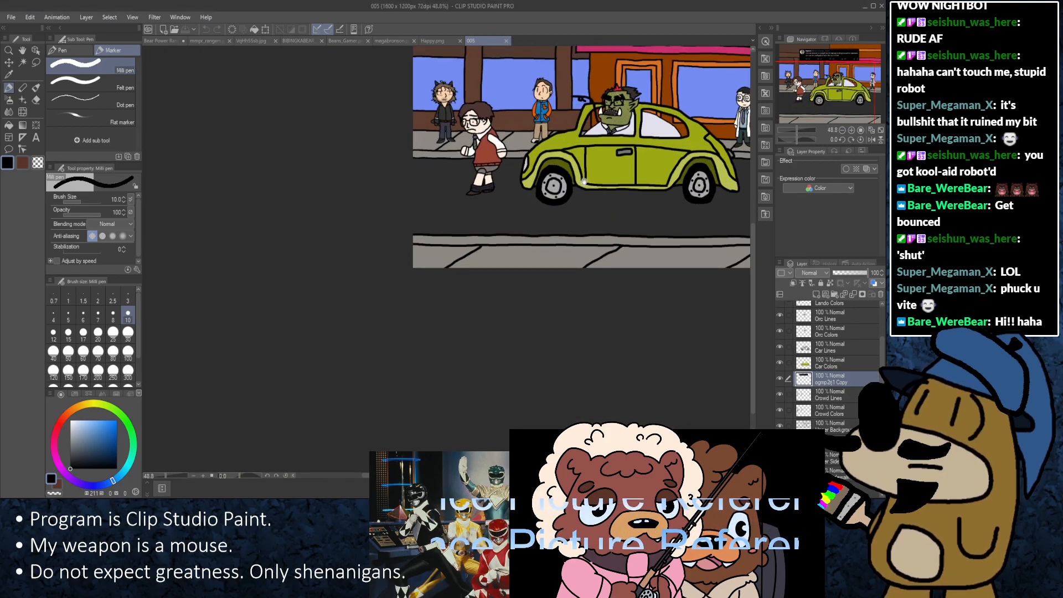
{"action": "left_click_drag", "start_coordinate": [584, 181], "coordinate": [438, 294]}
{"action": "scroll", "coordinate": [443, 255], "scroll_direction": "up", "scroll_amount": 3}
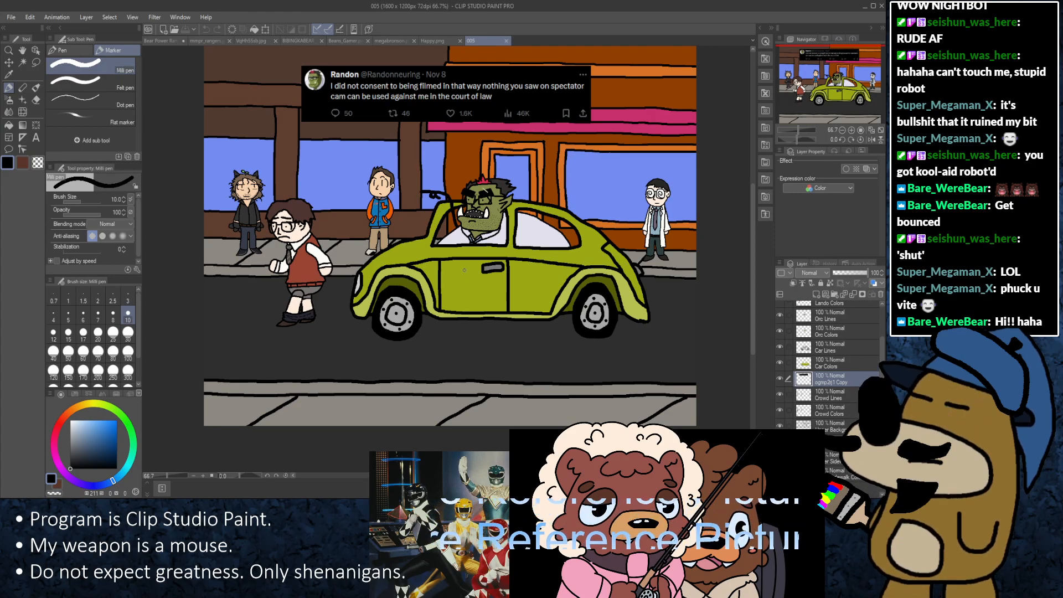
{"action": "left_click", "coordinate": [506, 40]}
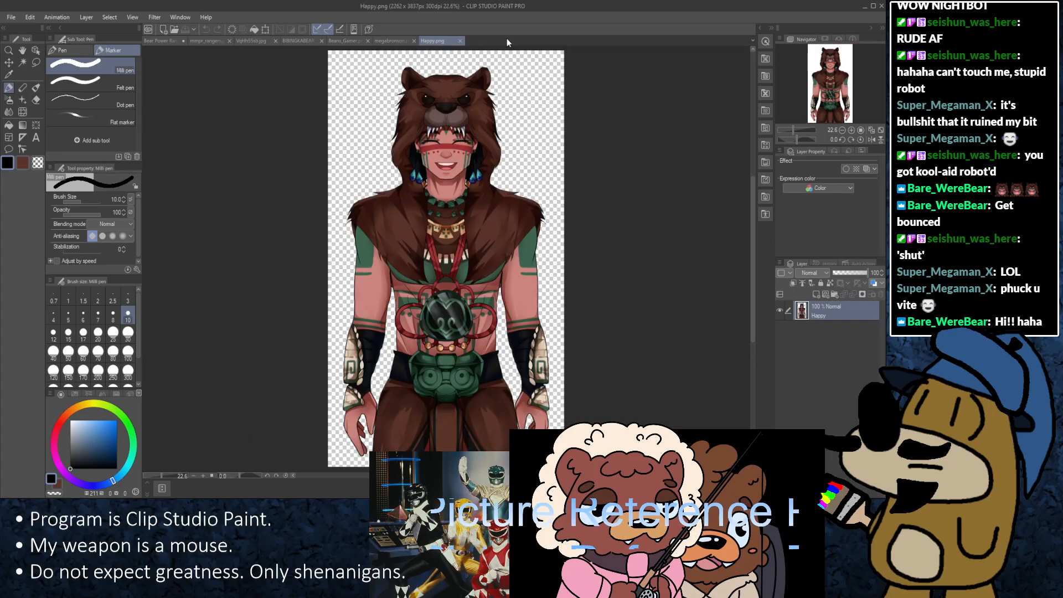
Step: Return to the Bear Power Rangers drawing and go through the reference images up to the BIBINGKABEAR model
{"action": "left_click", "coordinate": [156, 42]}
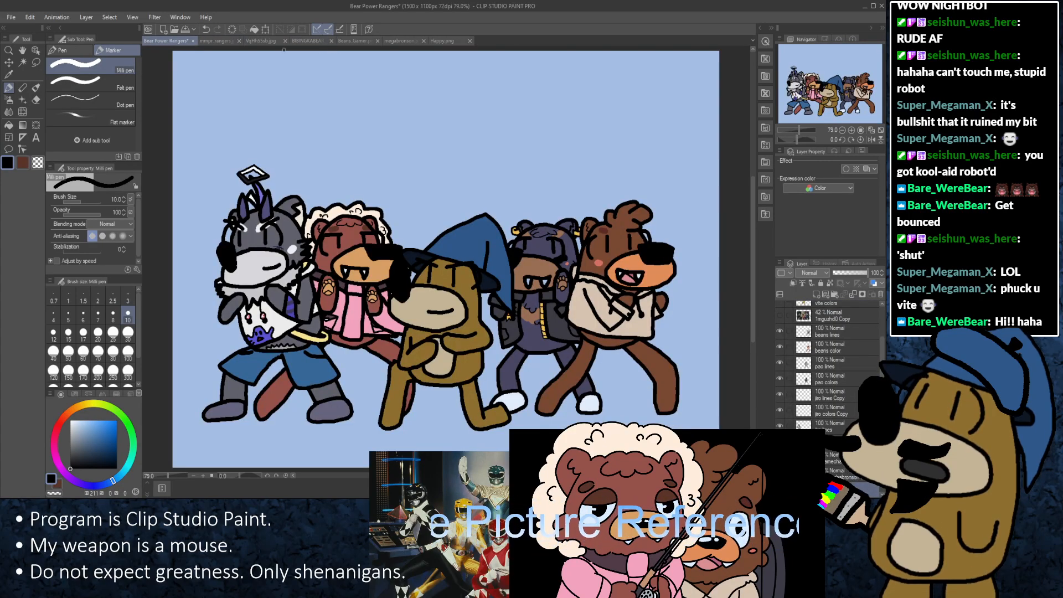
{"action": "left_click", "coordinate": [215, 41]}
{"action": "left_click", "coordinate": [257, 42]}
{"action": "left_click", "coordinate": [302, 41]}
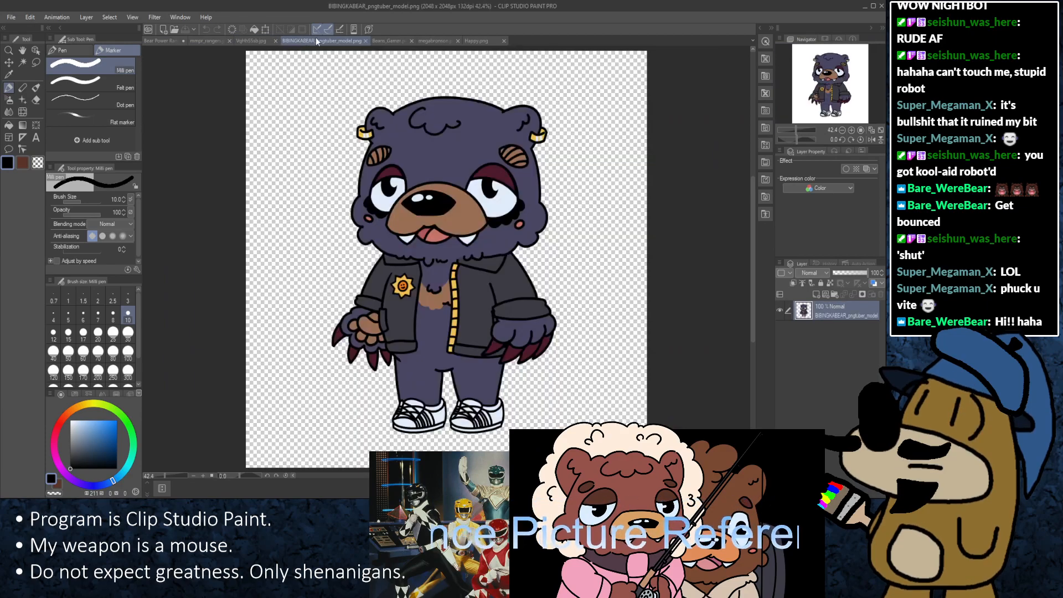
Step: Go through the character references Beans_Gamer, megabronson.png, Happy.png, VqHh55sb.jpg and BIBINGKABEAR, as well as the ranger pose photo
{"action": "left_click", "coordinate": [348, 40]}
{"action": "left_click", "coordinate": [393, 40]}
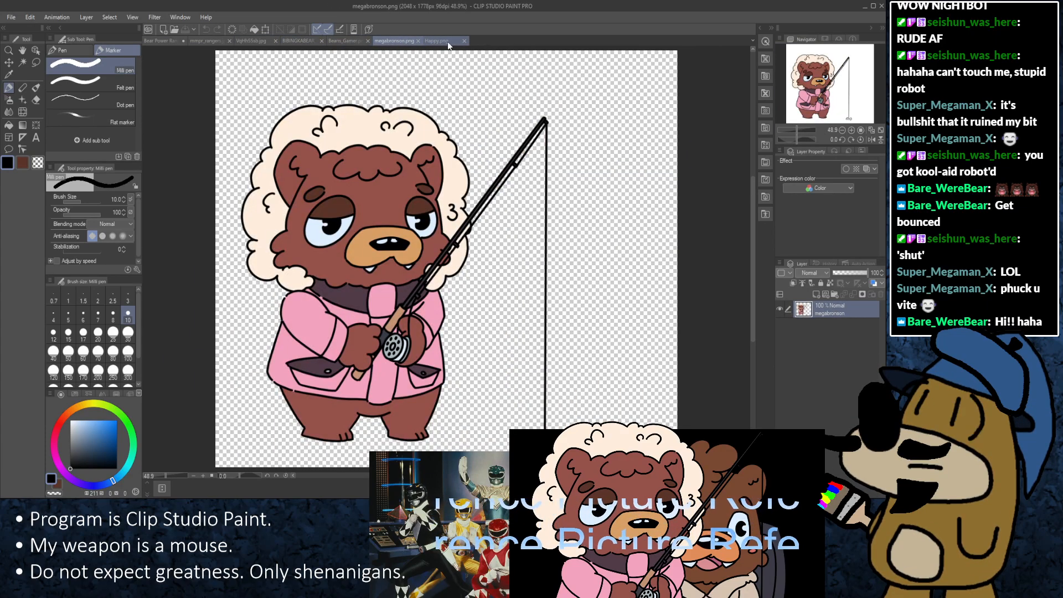
{"action": "left_click", "coordinate": [443, 41]}
{"action": "left_click", "coordinate": [220, 39]}
{"action": "left_click", "coordinate": [260, 40]}
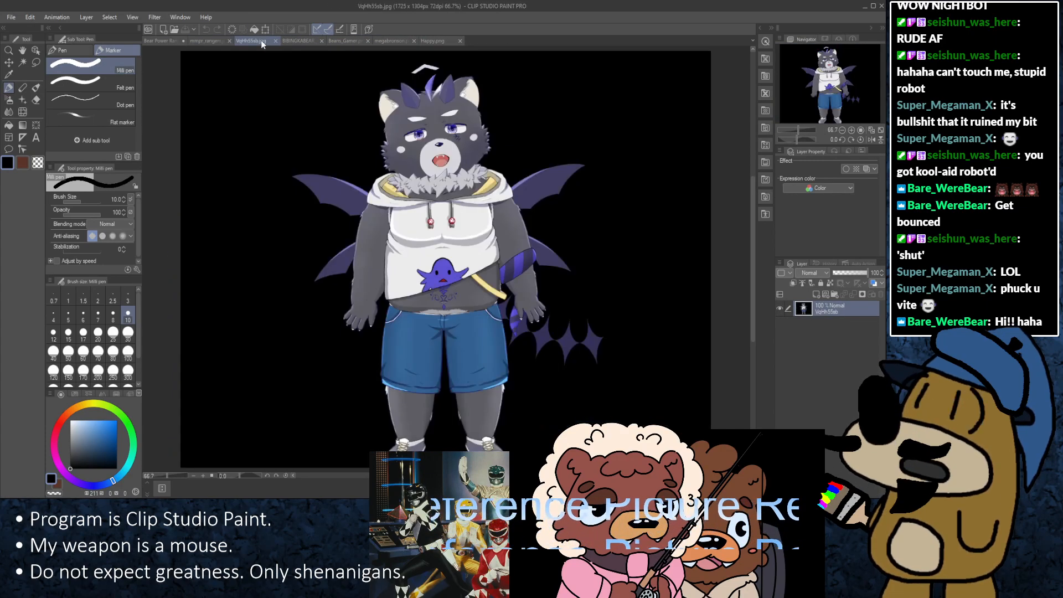
{"action": "left_click", "coordinate": [301, 41]}
{"action": "left_click", "coordinate": [265, 41]}
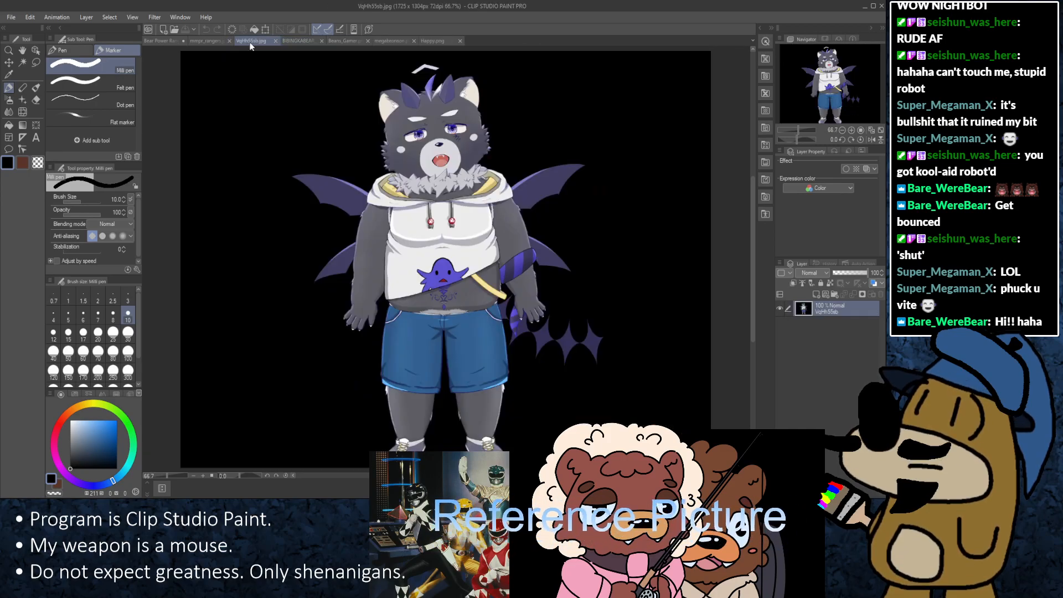
{"action": "left_click", "coordinate": [276, 40]}
{"action": "left_click", "coordinate": [276, 41]}
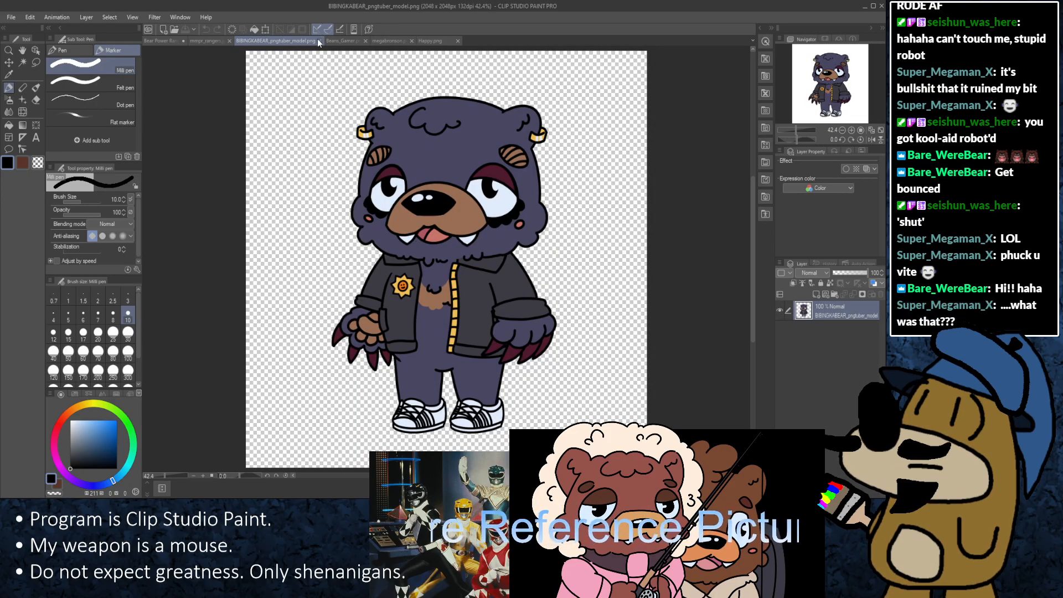
{"action": "left_click", "coordinate": [278, 40]}
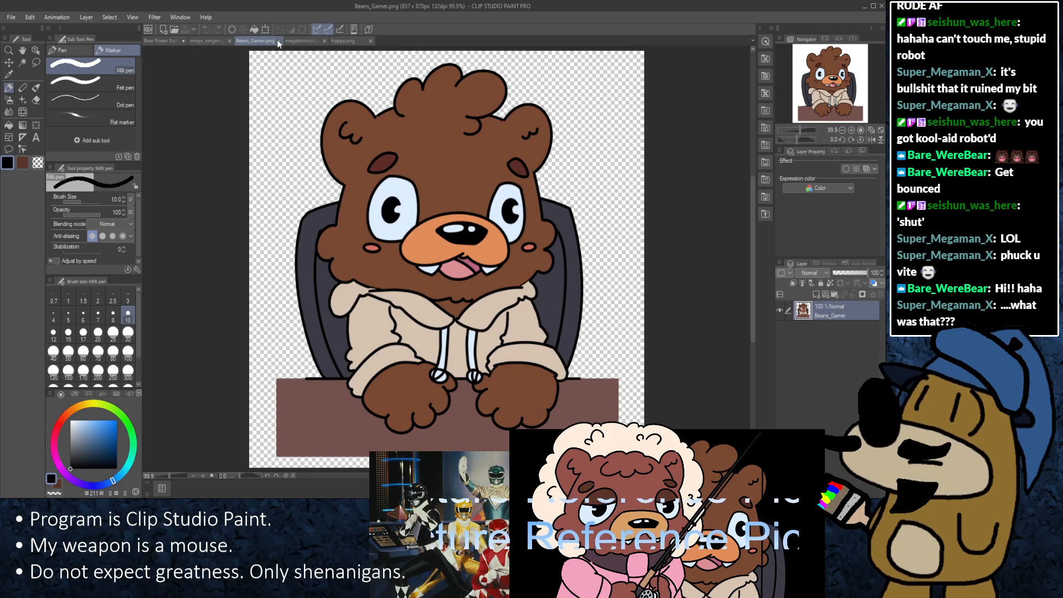
{"action": "left_click", "coordinate": [278, 40]}
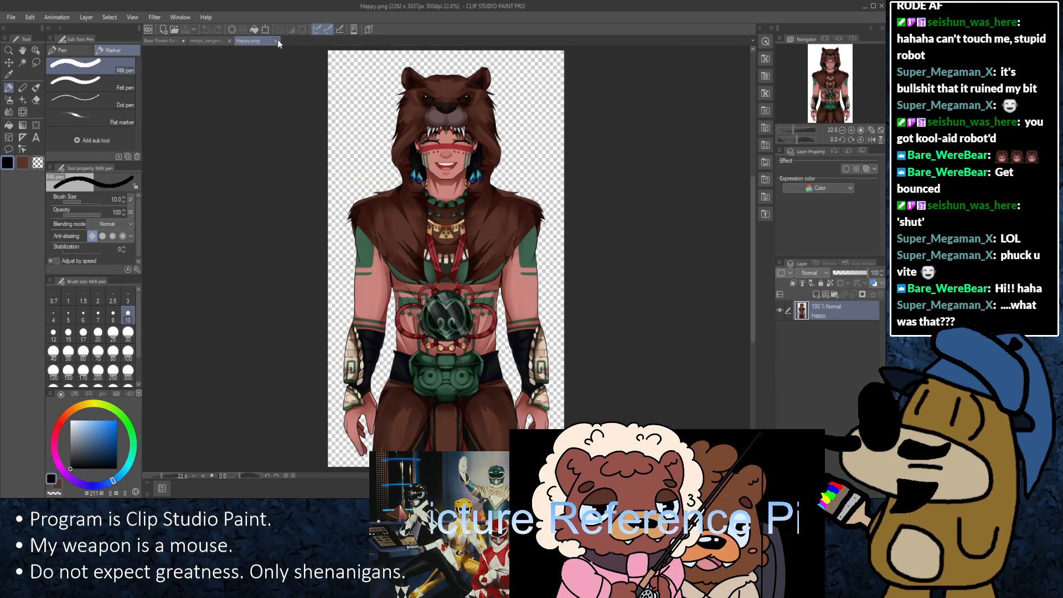
{"action": "left_click", "coordinate": [677, 370]}
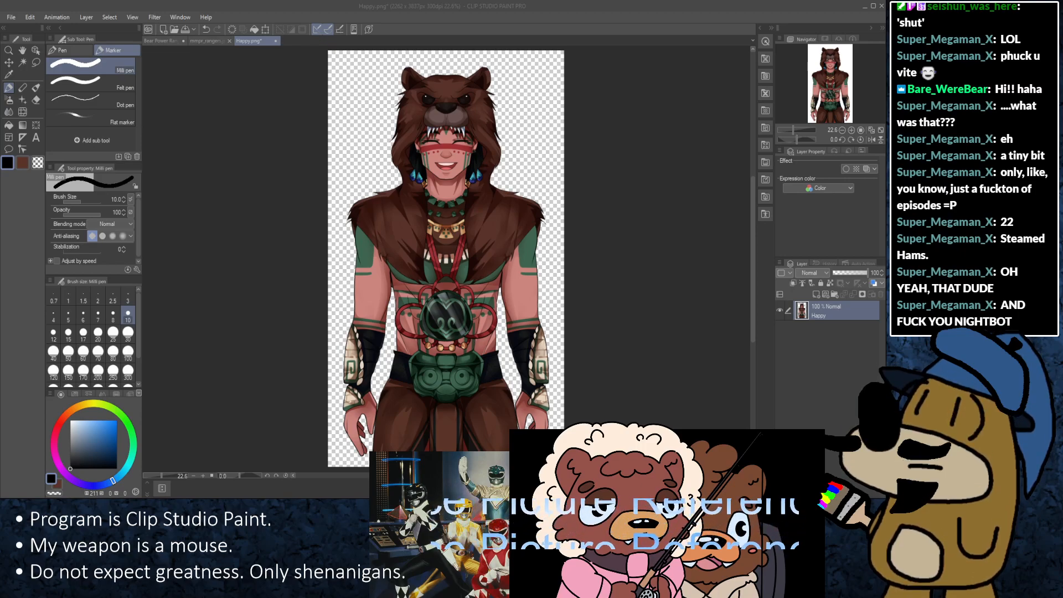
Step: Compare the cartoon street screenshot with the orange car against the green car drawing in document 005, and close both documents
{"action": "scroll", "coordinate": [473, 269], "scroll_direction": "up", "scroll_amount": 7}
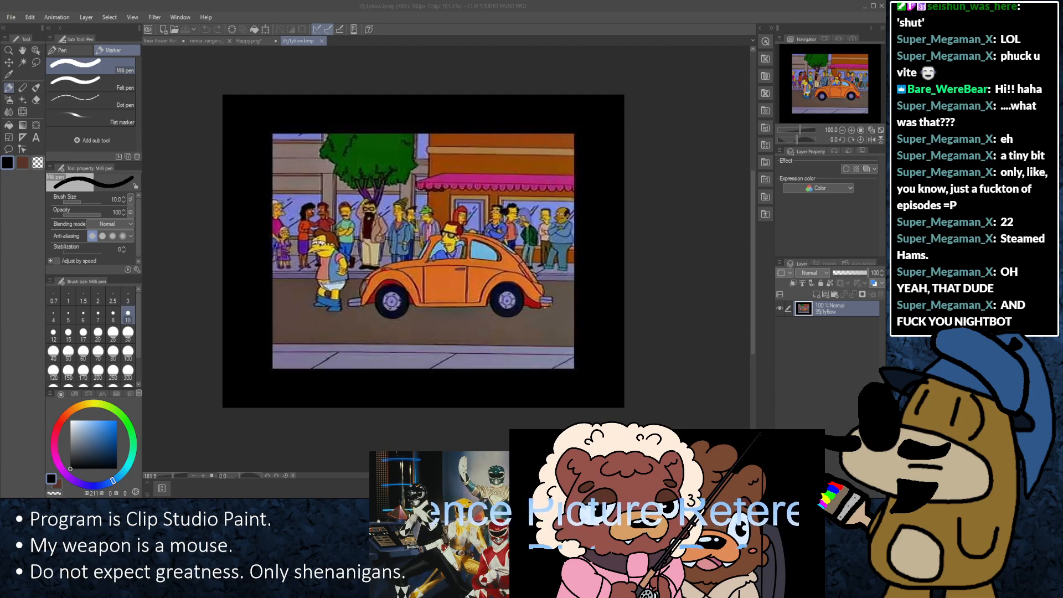
{"action": "scroll", "coordinate": [473, 261], "scroll_direction": "up", "scroll_amount": 1}
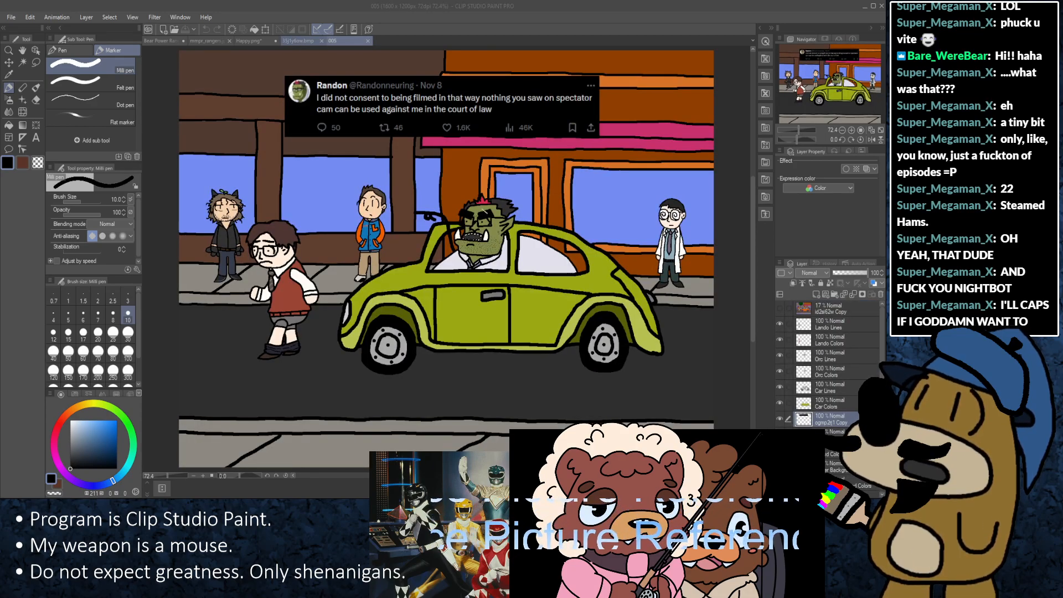
{"action": "left_click", "coordinate": [299, 40]}
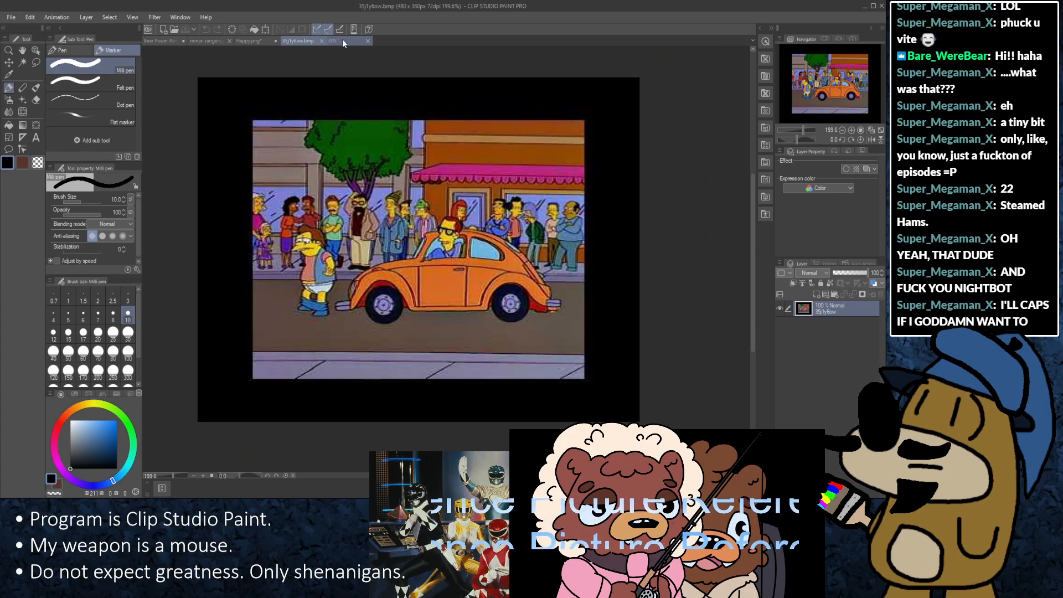
{"action": "left_click", "coordinate": [342, 39]}
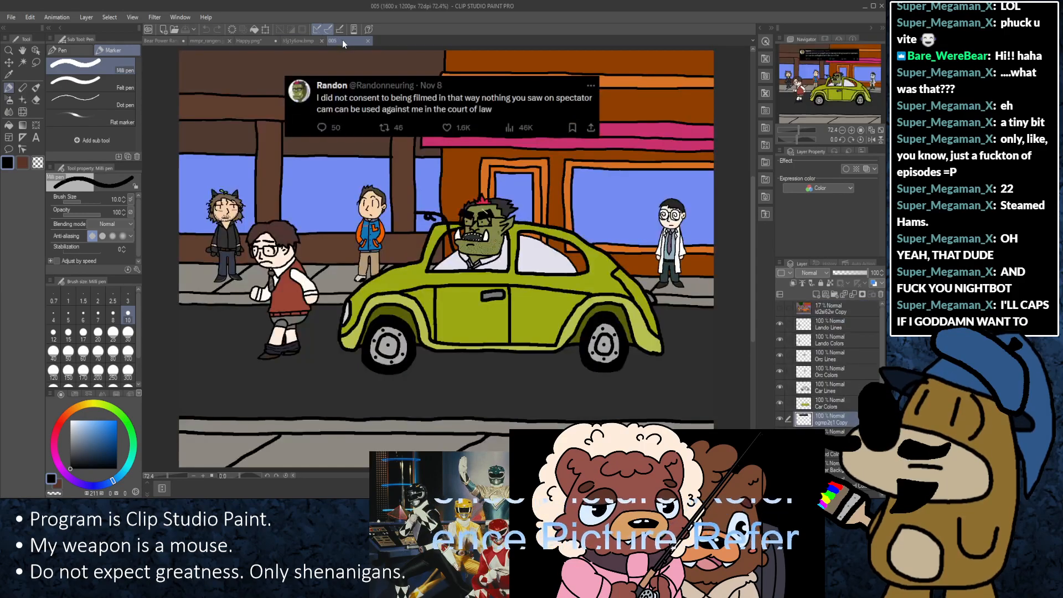
{"action": "left_click", "coordinate": [294, 40]}
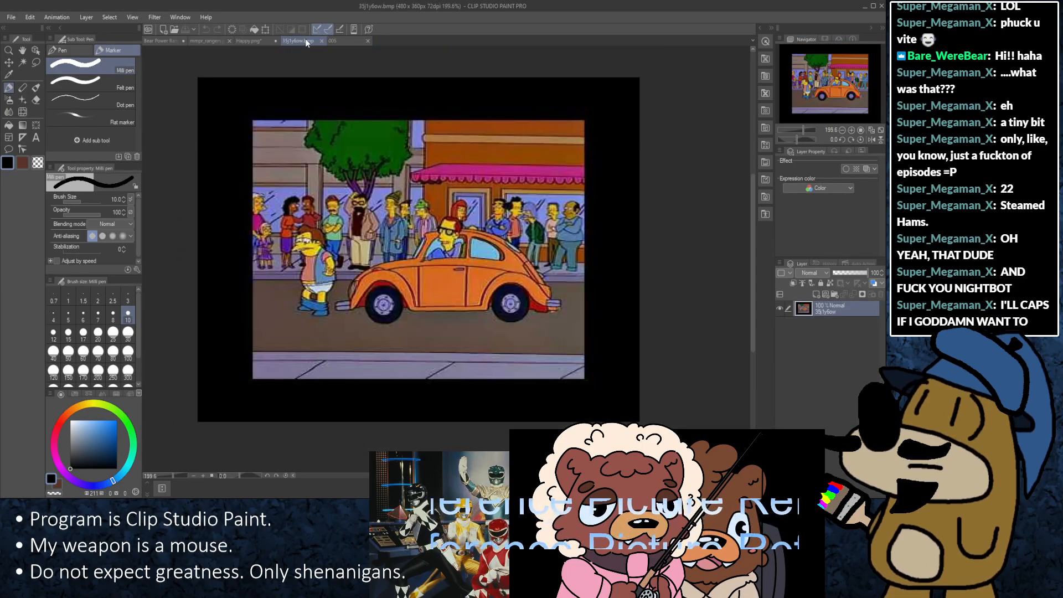
{"action": "left_click", "coordinate": [338, 40]}
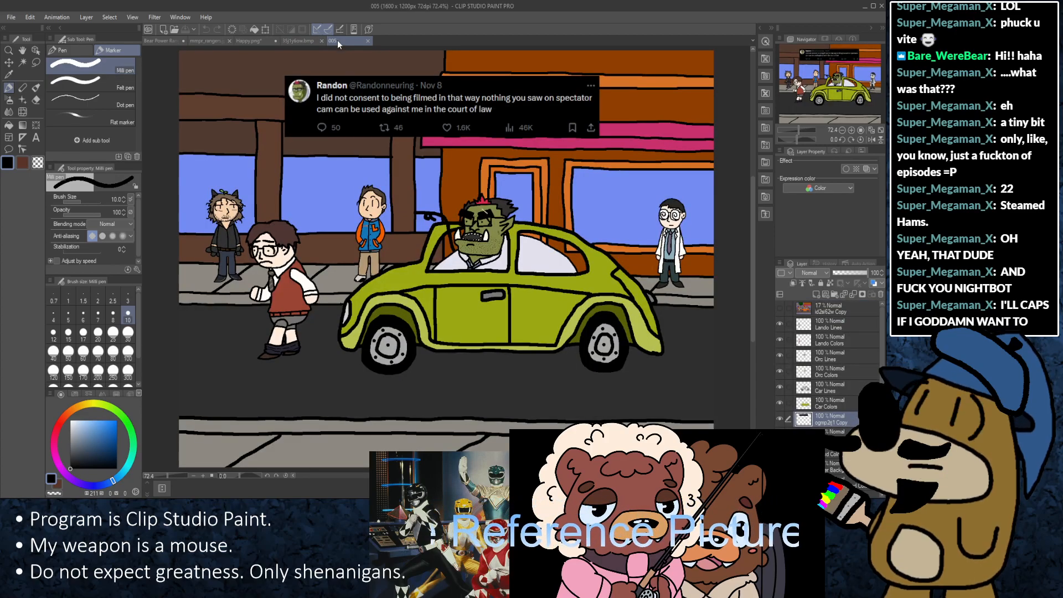
{"action": "left_click", "coordinate": [368, 41]}
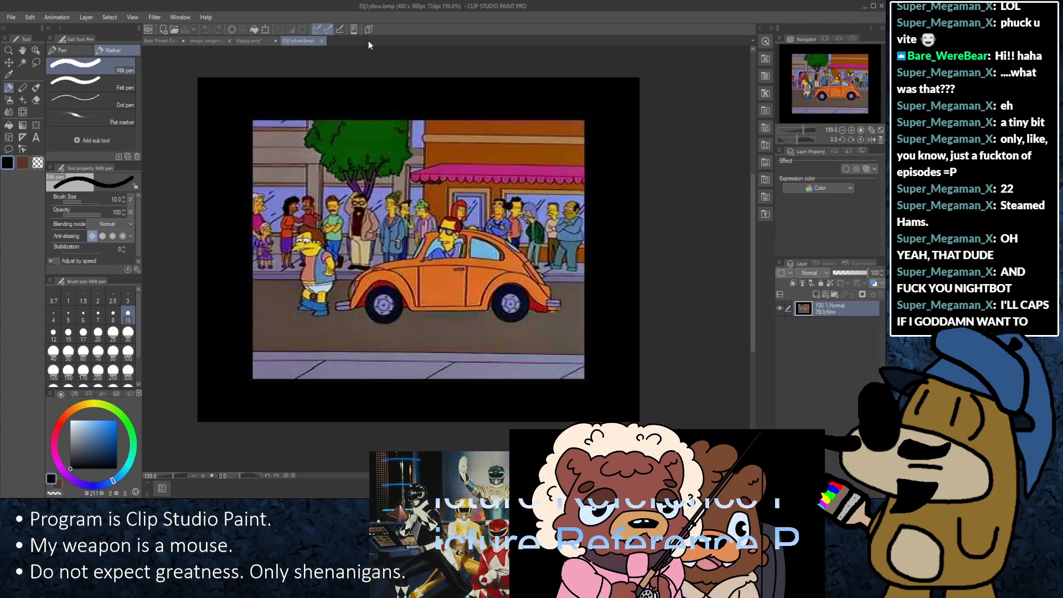
{"action": "left_click", "coordinate": [321, 41]}
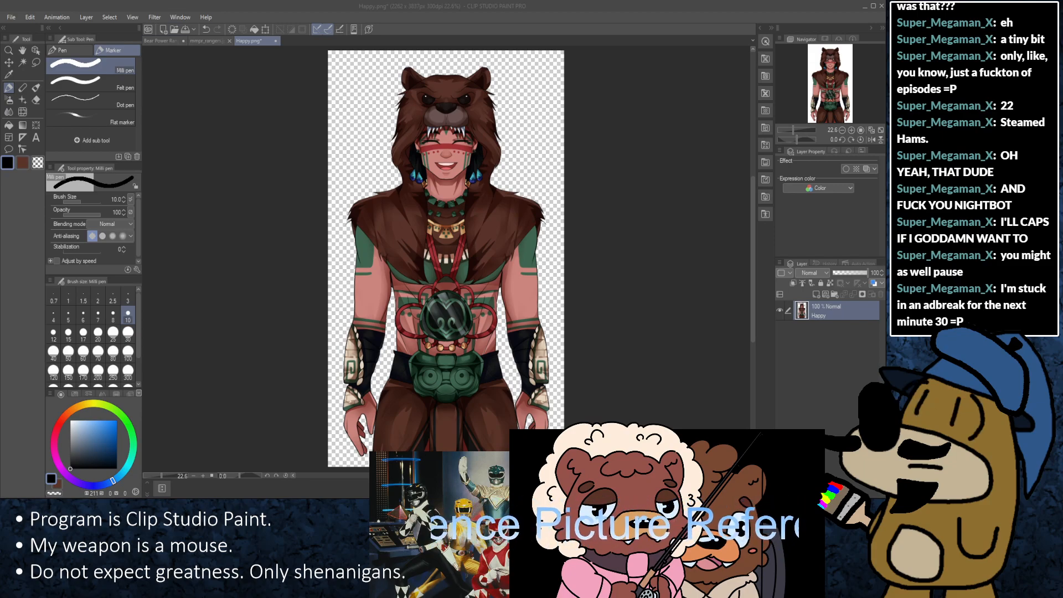
Step: Compare the Bear Power Rangers drawing with the mmpr_rangers.jpg pose photo and the bear-hooded character in Happy.png
{"action": "left_click", "coordinate": [167, 40]}
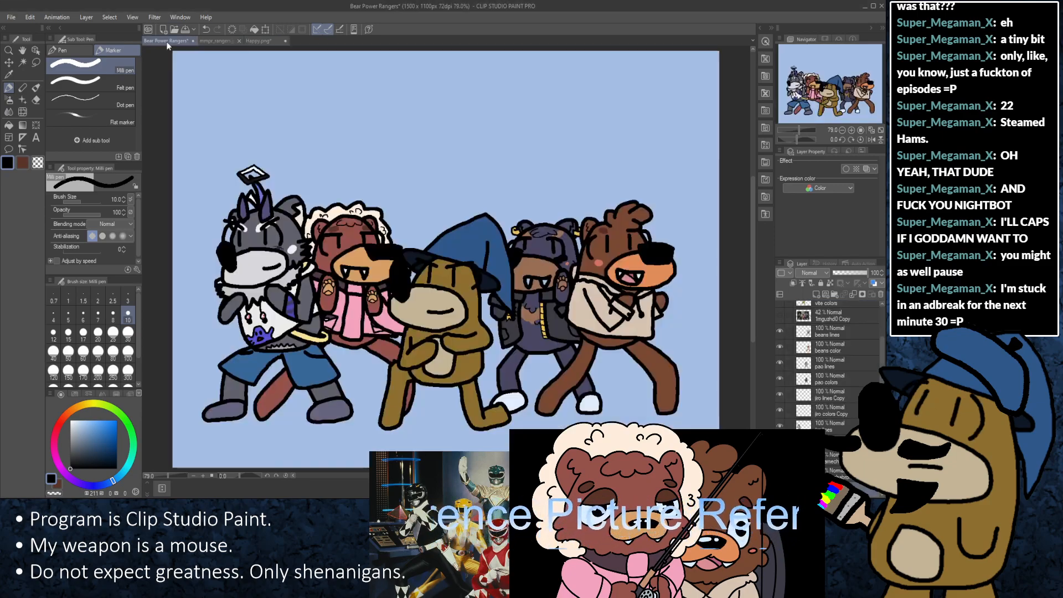
{"action": "left_click", "coordinate": [219, 42]}
{"action": "left_click", "coordinate": [252, 41]}
{"action": "left_click", "coordinate": [211, 43]}
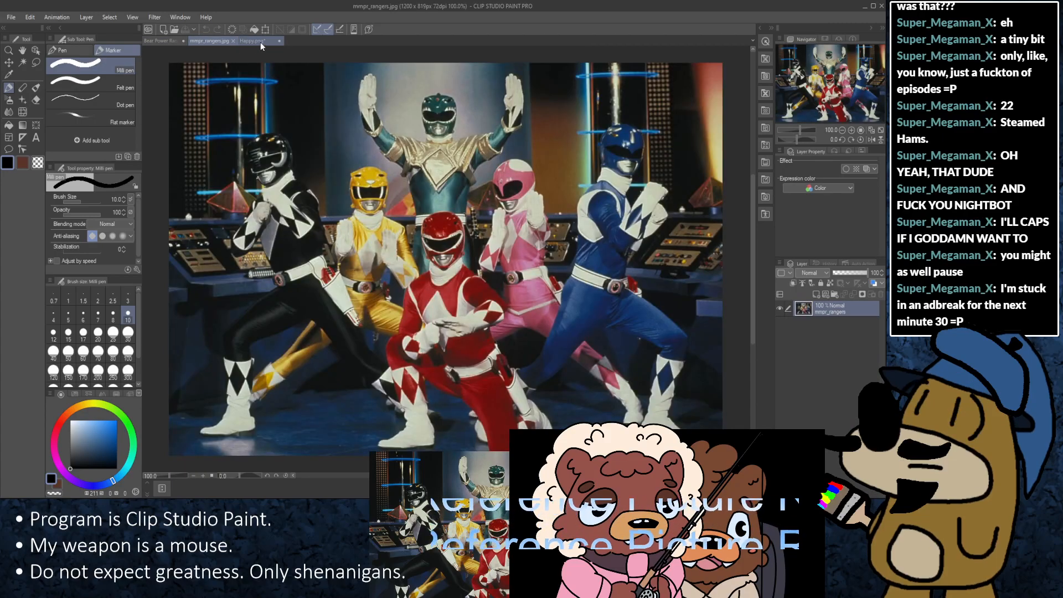
{"action": "left_click", "coordinate": [259, 42]}
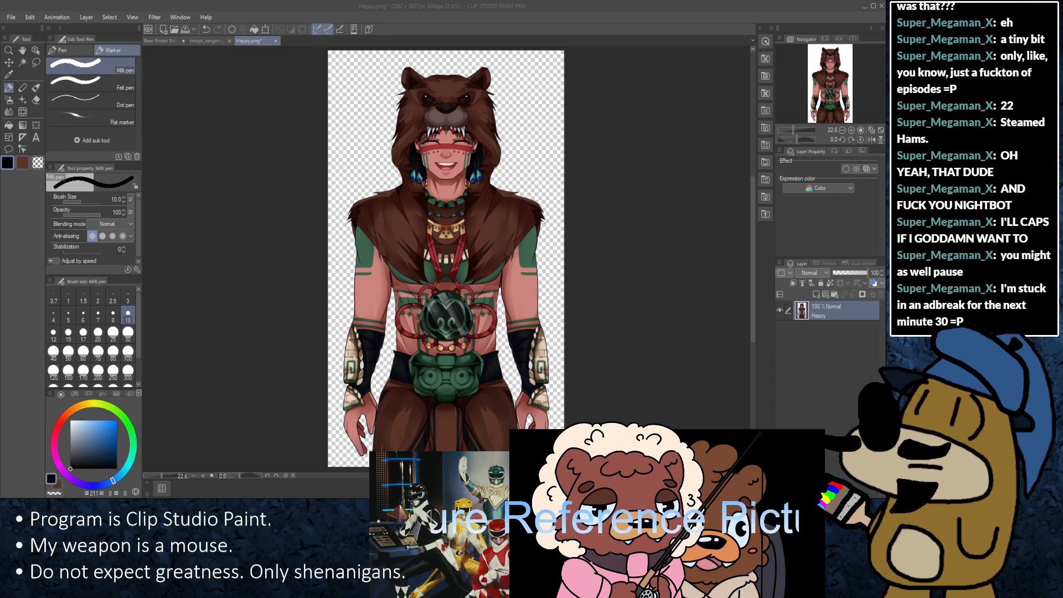
Step: Open image.png showing the bear-hooded character's legs and compare it with the Happy.png reference and the group drawing
{"action": "key", "text": "alt+Tab"}
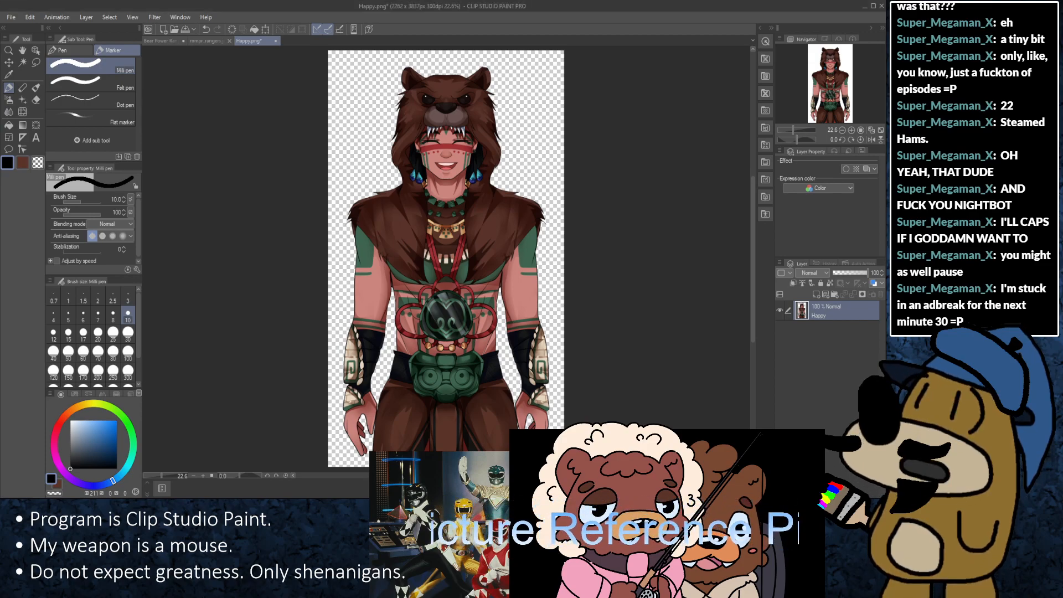
{"action": "key", "text": "alt+Tab"}
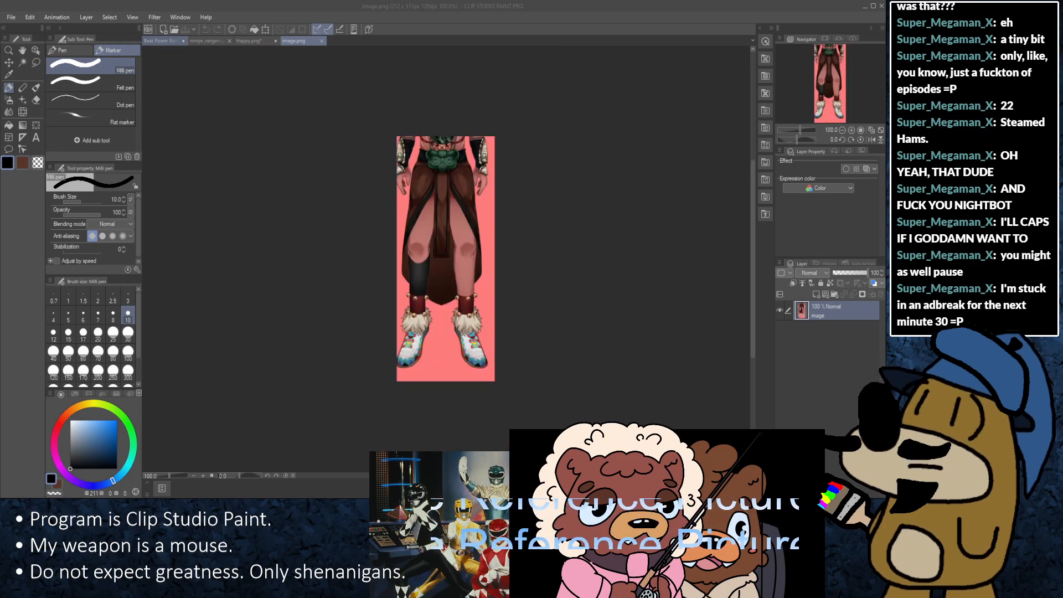
{"action": "left_click", "coordinate": [167, 41]}
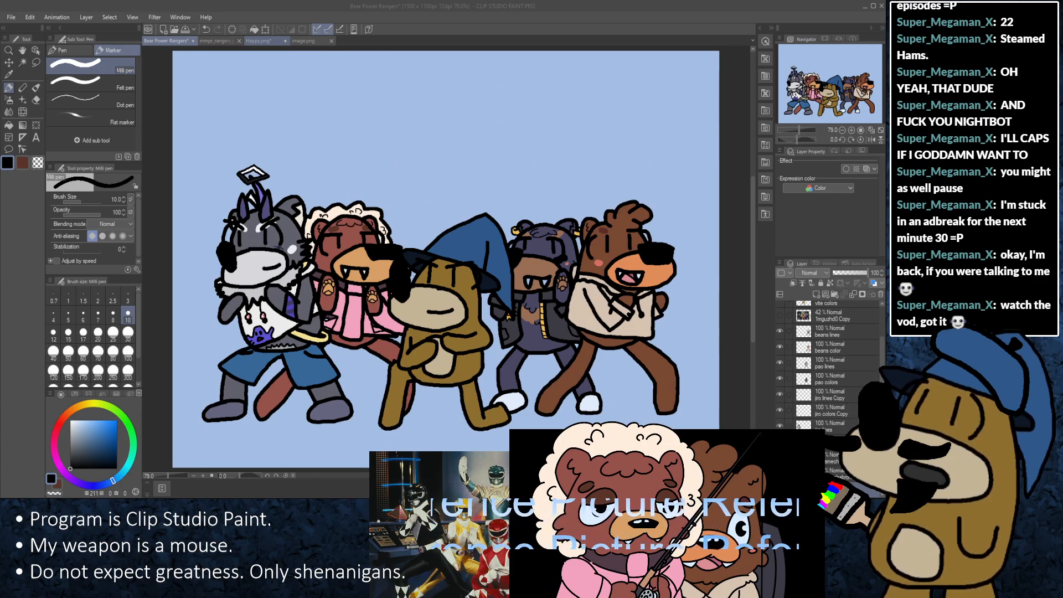
{"action": "left_click", "coordinate": [264, 41]}
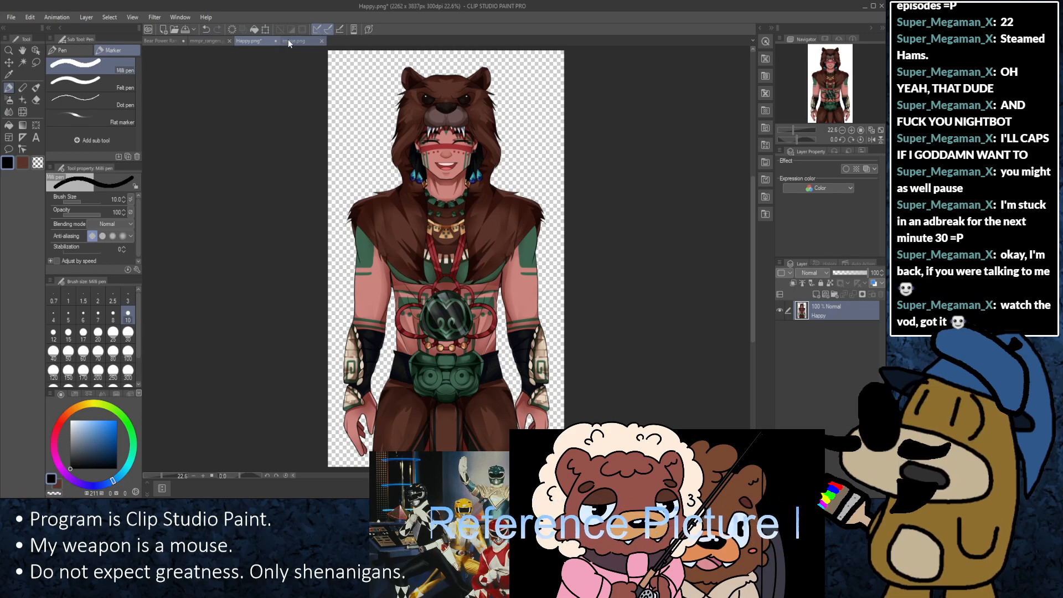
{"action": "left_click", "coordinate": [289, 41]}
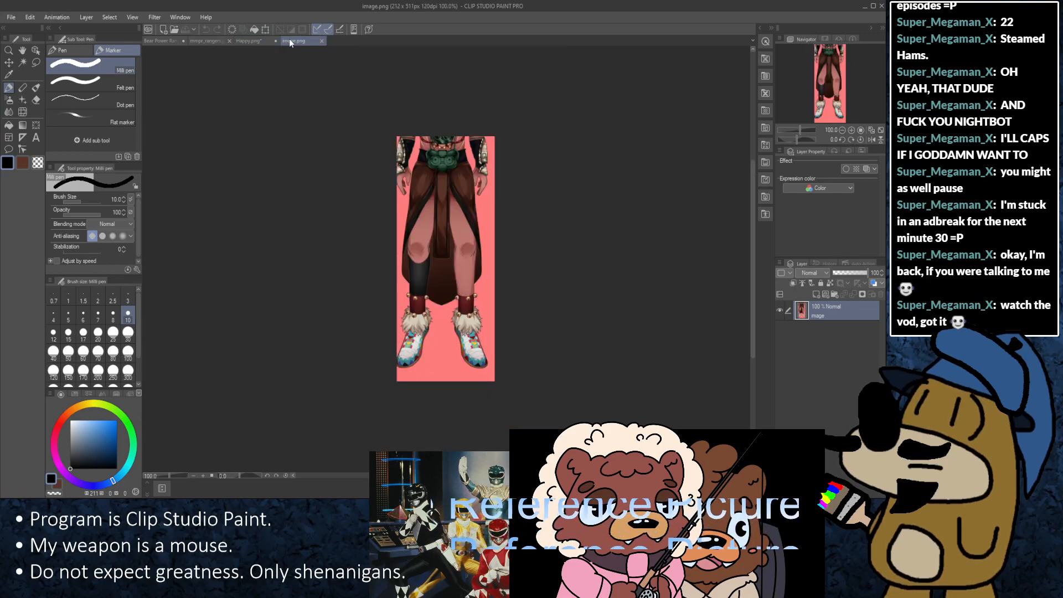
{"action": "left_click", "coordinate": [257, 41]}
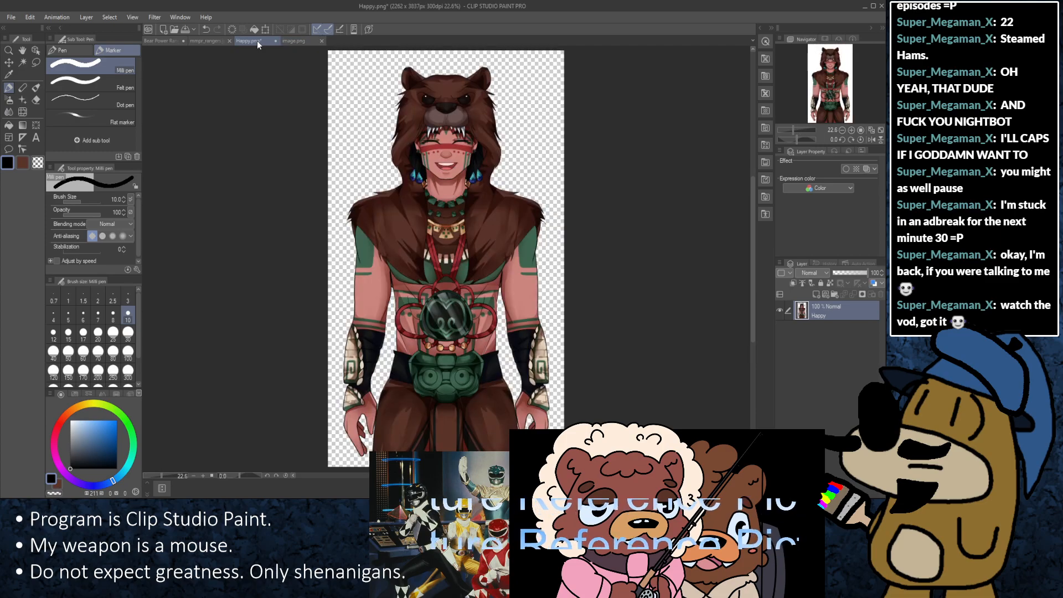
Step: In the Bear Power Rangers drawing, show Layer 1 with the ground line and hide the vite lines and vite colors layers
{"action": "left_click", "coordinate": [155, 41]}
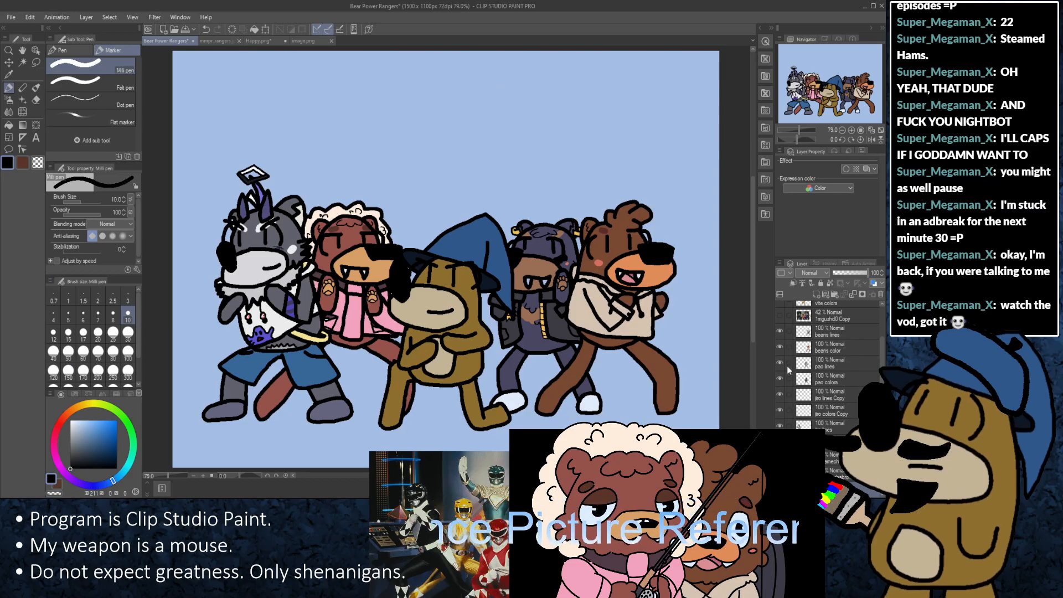
{"action": "scroll", "coordinate": [785, 337], "scroll_direction": "up", "scroll_amount": 2}
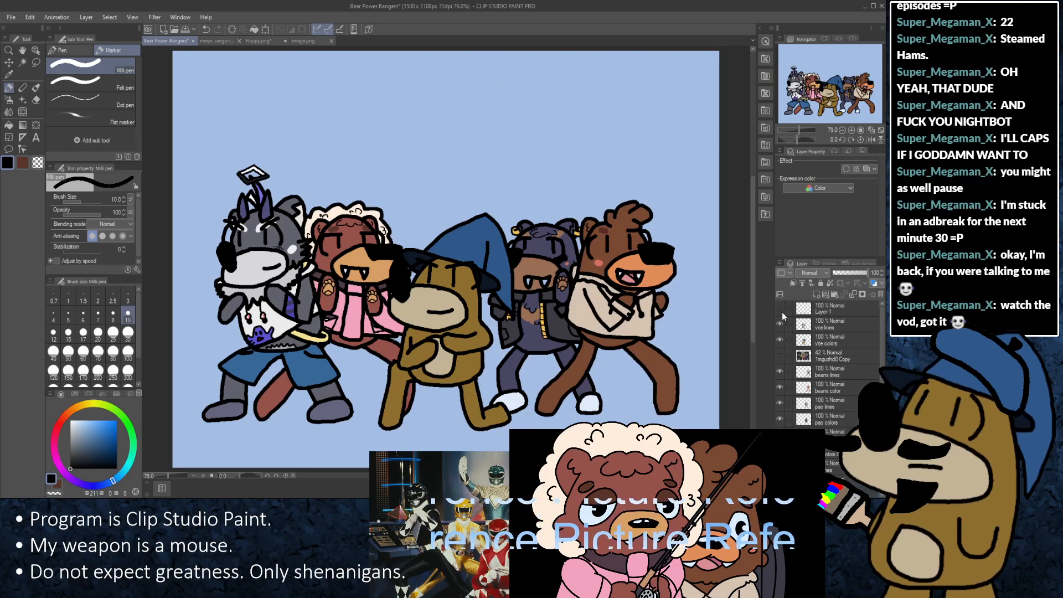
{"action": "left_click", "coordinate": [781, 312]}
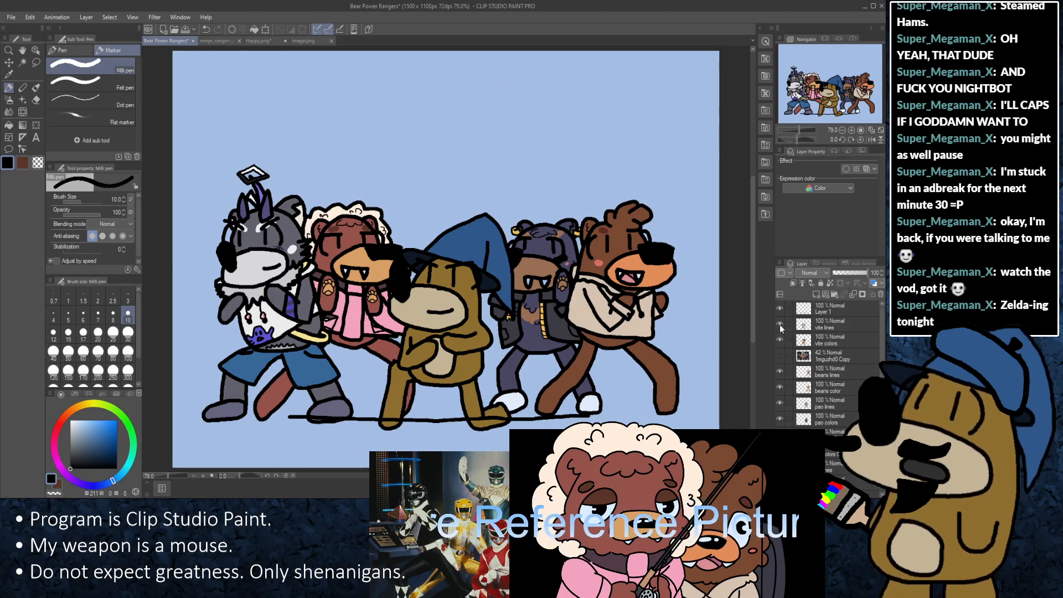
{"action": "left_click", "coordinate": [779, 323]}
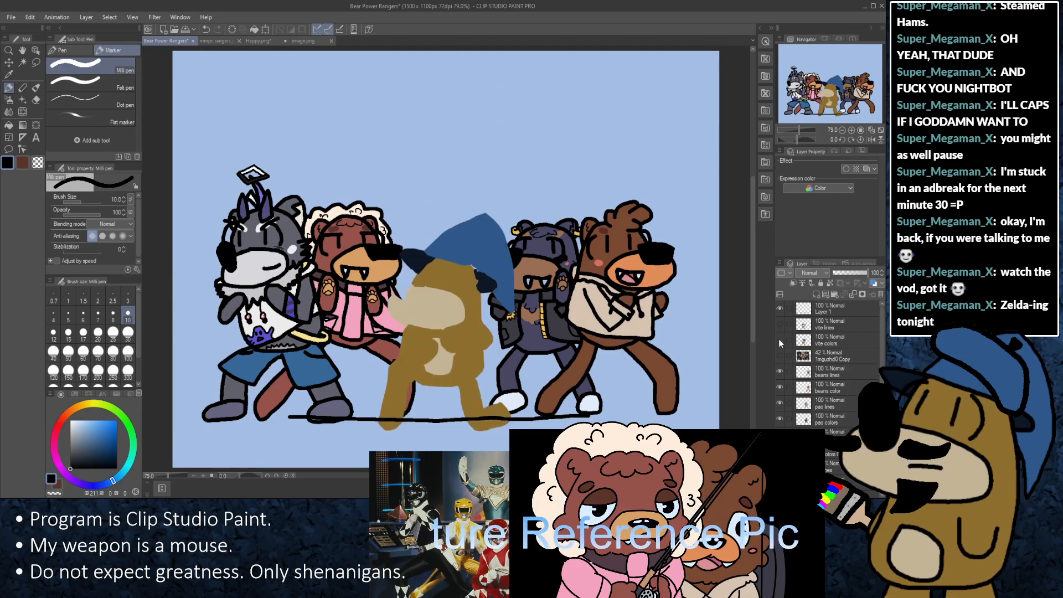
{"action": "left_click", "coordinate": [778, 338]}
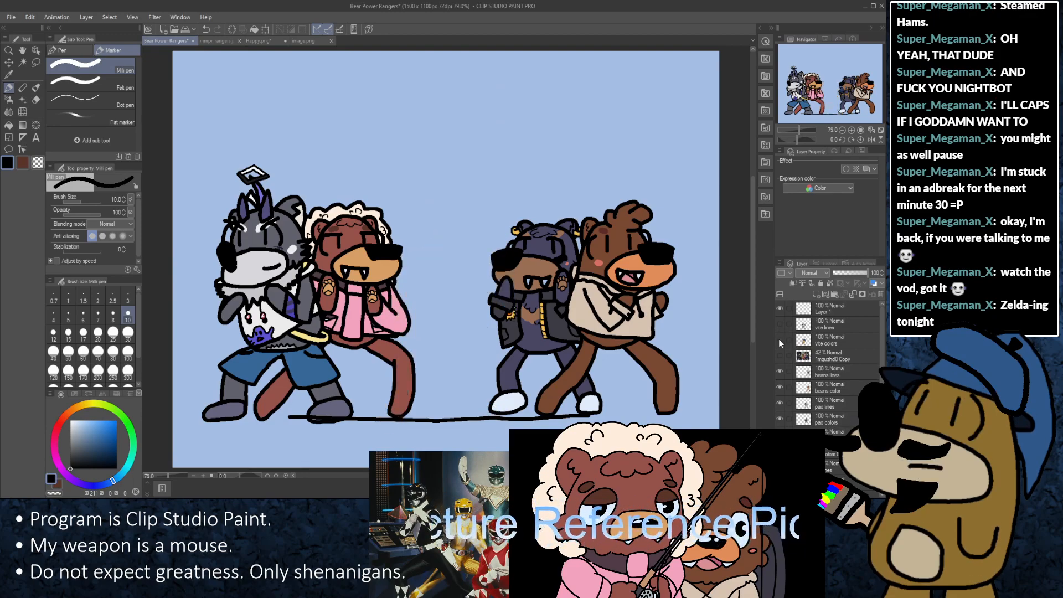
Step: Hide the lines and color layers of the beans and pao bears
{"action": "left_click", "coordinate": [779, 371]}
{"action": "left_click", "coordinate": [779, 386]}
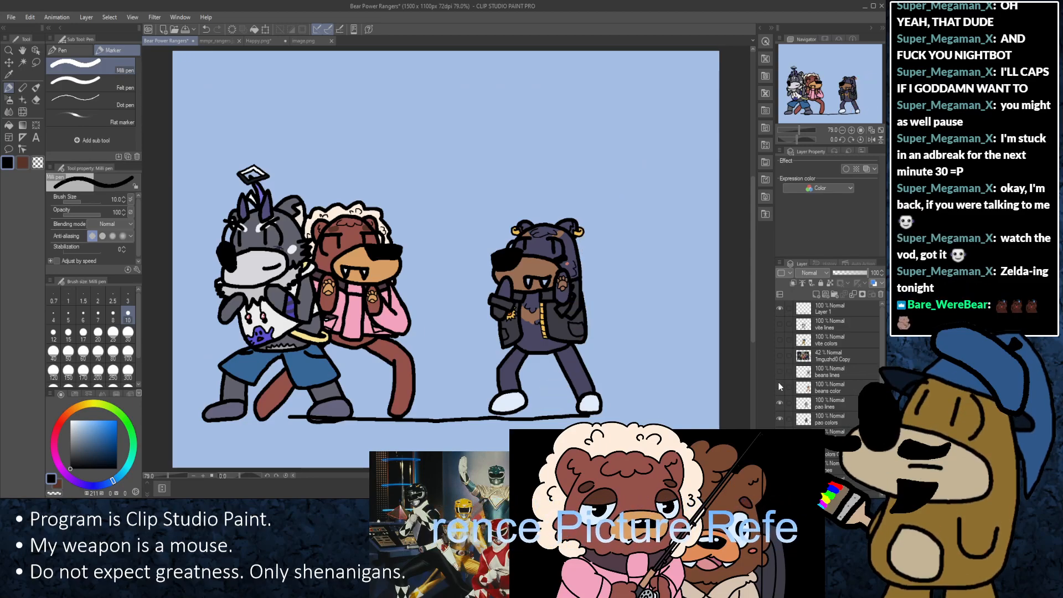
{"action": "scroll", "coordinate": [779, 387], "scroll_direction": "down", "scroll_amount": 1}
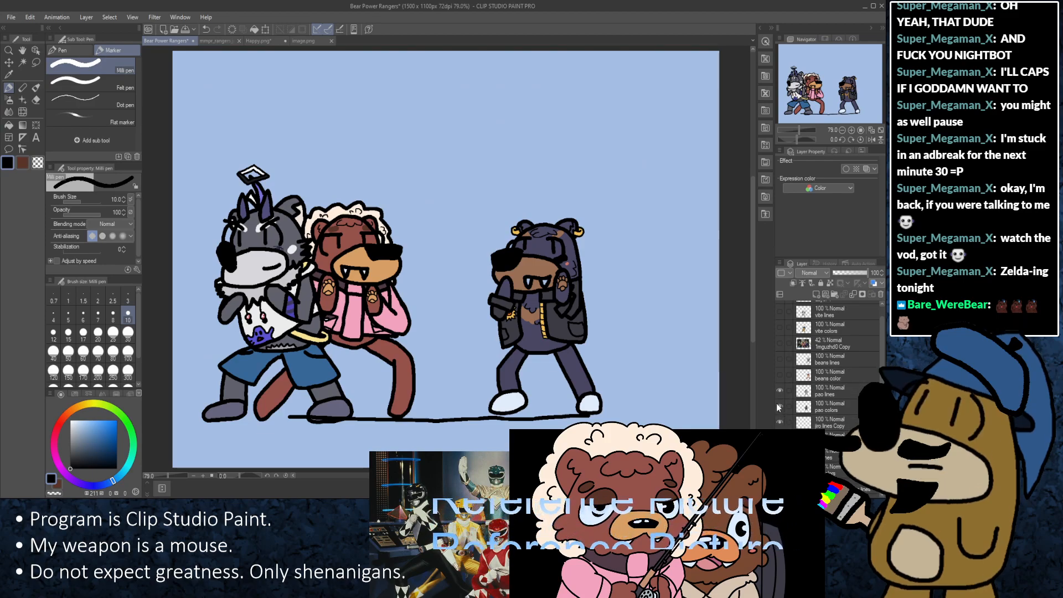
{"action": "left_click", "coordinate": [779, 390]}
{"action": "left_click", "coordinate": [779, 406]}
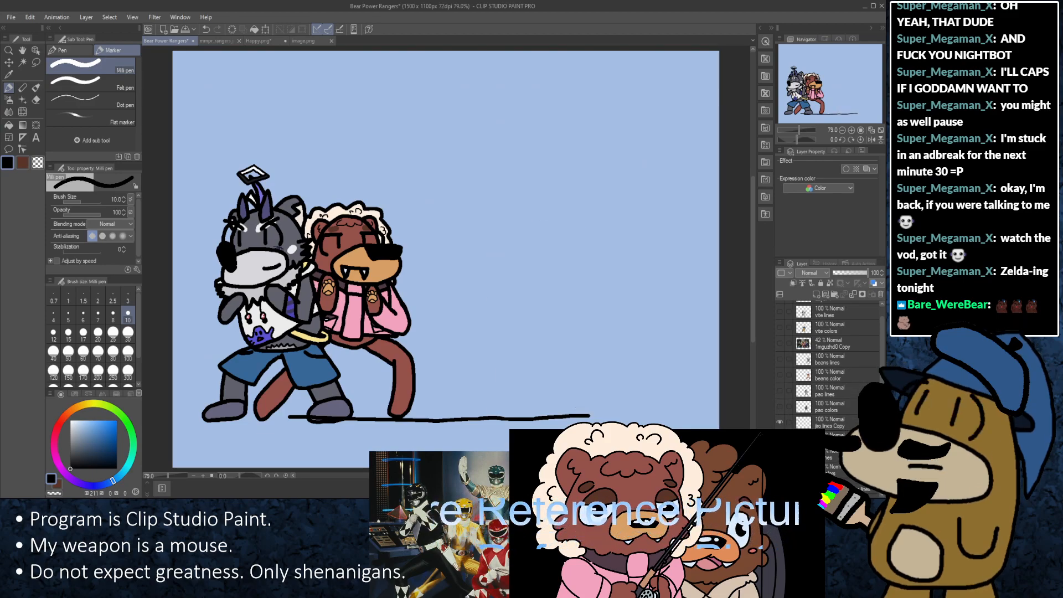
Step: Hide the grey horned bear's lines and colors layers together with their Copy layers
{"action": "left_click", "coordinate": [779, 422]}
{"action": "left_click", "coordinate": [779, 438]}
{"action": "left_click", "coordinate": [779, 454]}
{"action": "left_click", "coordinate": [779, 470]}
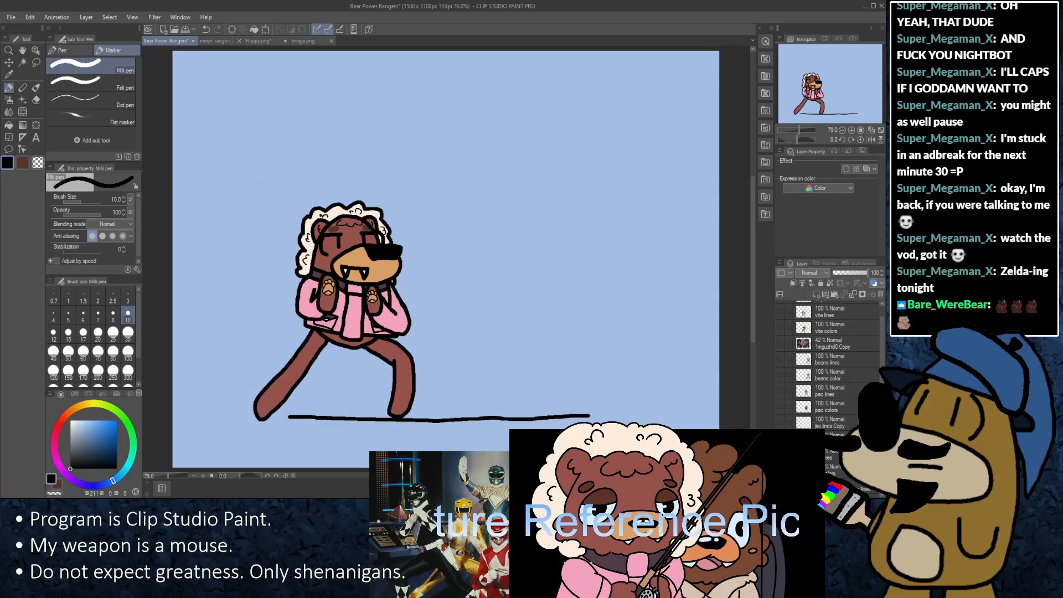
{"action": "scroll", "coordinate": [830, 365], "scroll_direction": "down", "scroll_amount": 3}
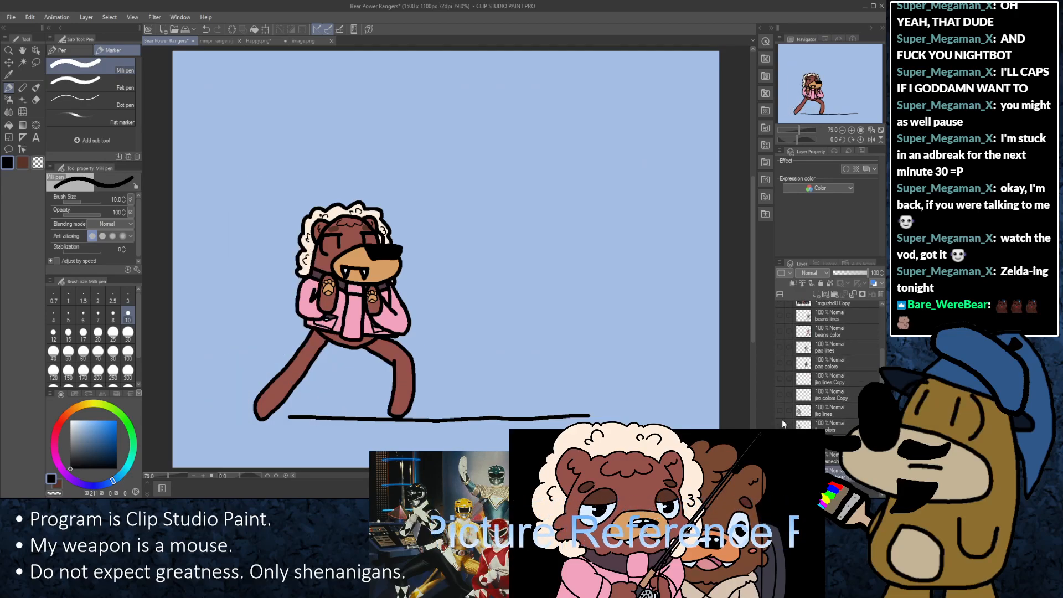
{"action": "scroll", "coordinate": [802, 386], "scroll_direction": "up", "scroll_amount": 3}
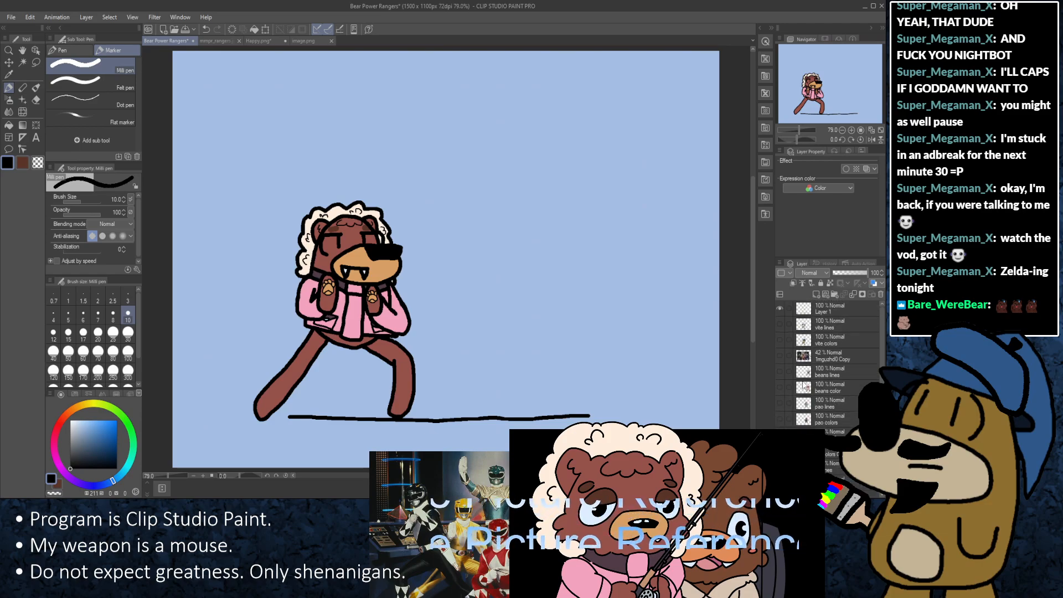
Step: Show the semi-transparent Power Rangers reference photo layer together with the bear-hooded figure
{"action": "scroll", "coordinate": [803, 388], "scroll_direction": "down", "scroll_amount": 3}
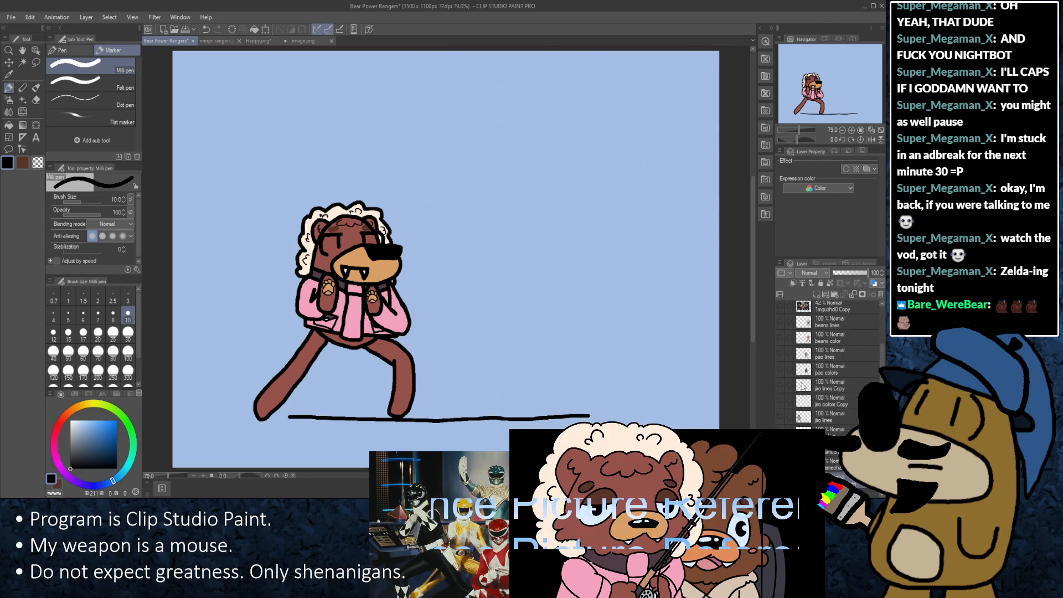
{"action": "scroll", "coordinate": [803, 385], "scroll_direction": "up", "scroll_amount": 3}
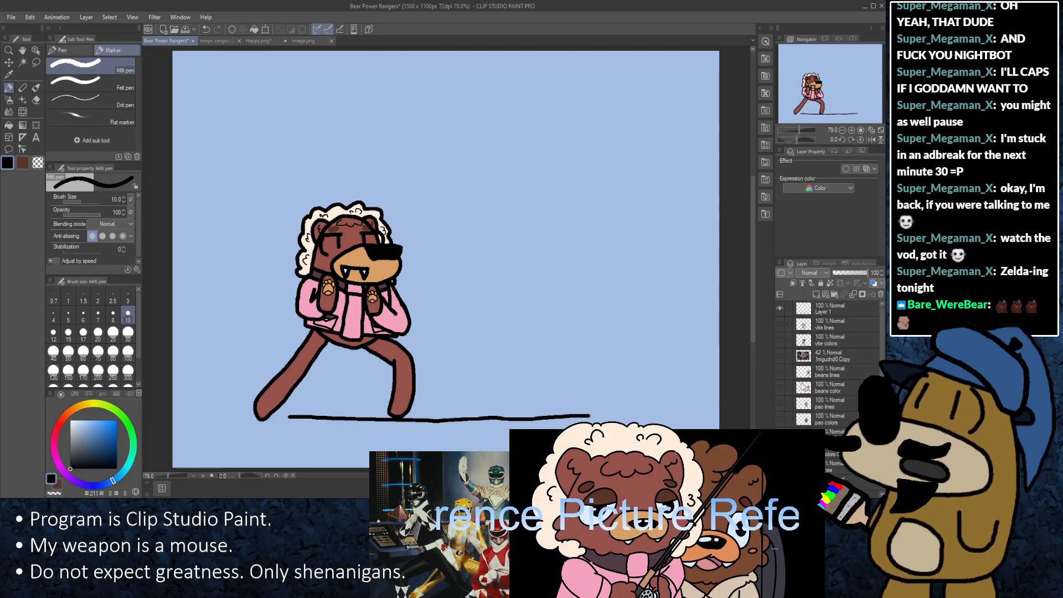
{"action": "left_click", "coordinate": [779, 356]}
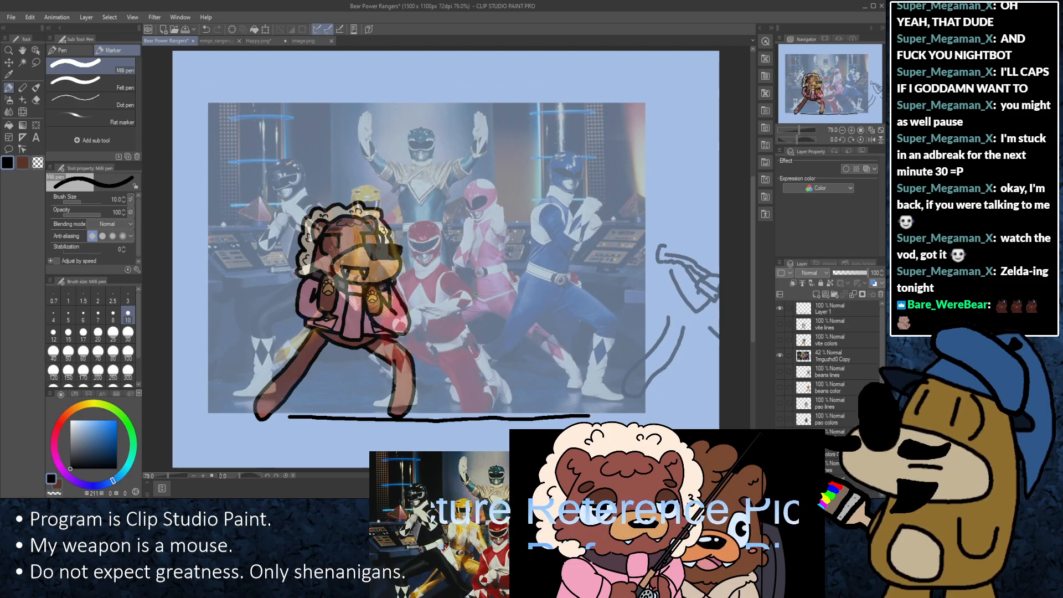
{"action": "scroll", "coordinate": [398, 125], "scroll_direction": "up", "scroll_amount": 4}
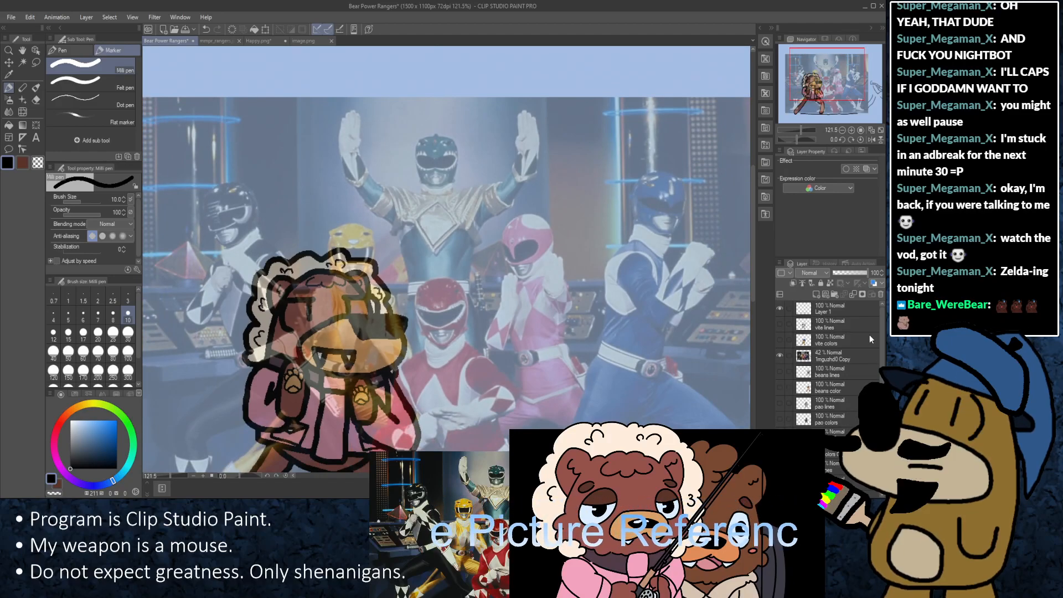
{"action": "scroll", "coordinate": [877, 338], "scroll_direction": "down", "scroll_amount": 2}
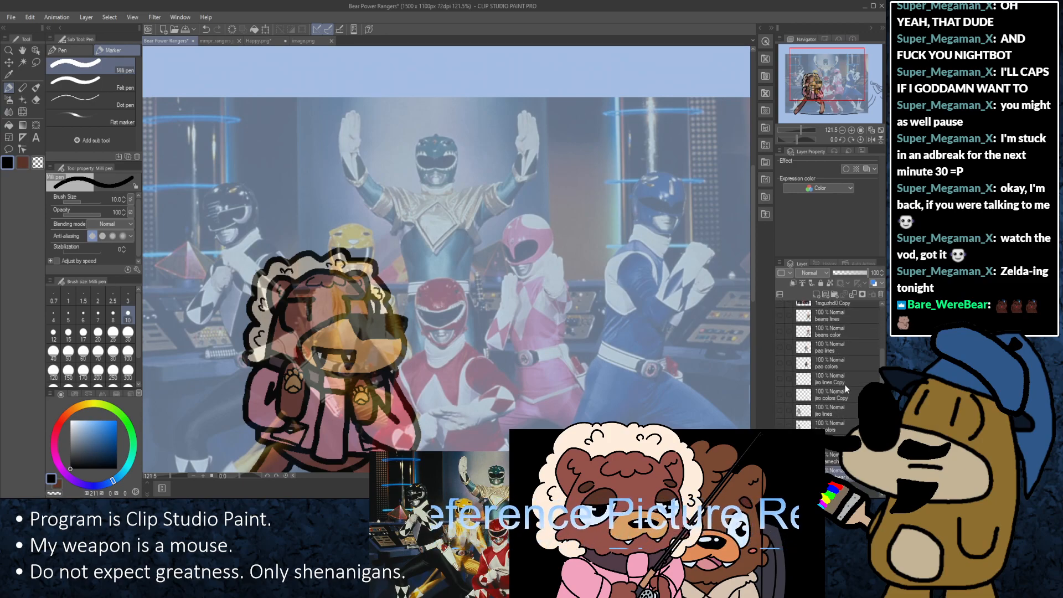
{"action": "scroll", "coordinate": [852, 413], "scroll_direction": "up", "scroll_amount": 2}
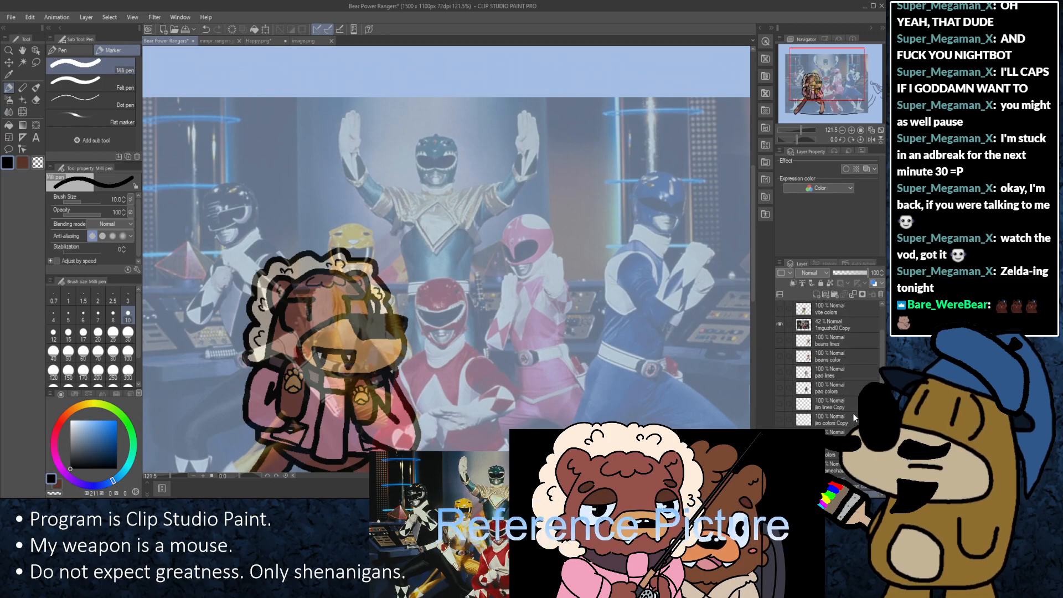
{"action": "scroll", "coordinate": [853, 413], "scroll_direction": "down", "scroll_amount": 3}
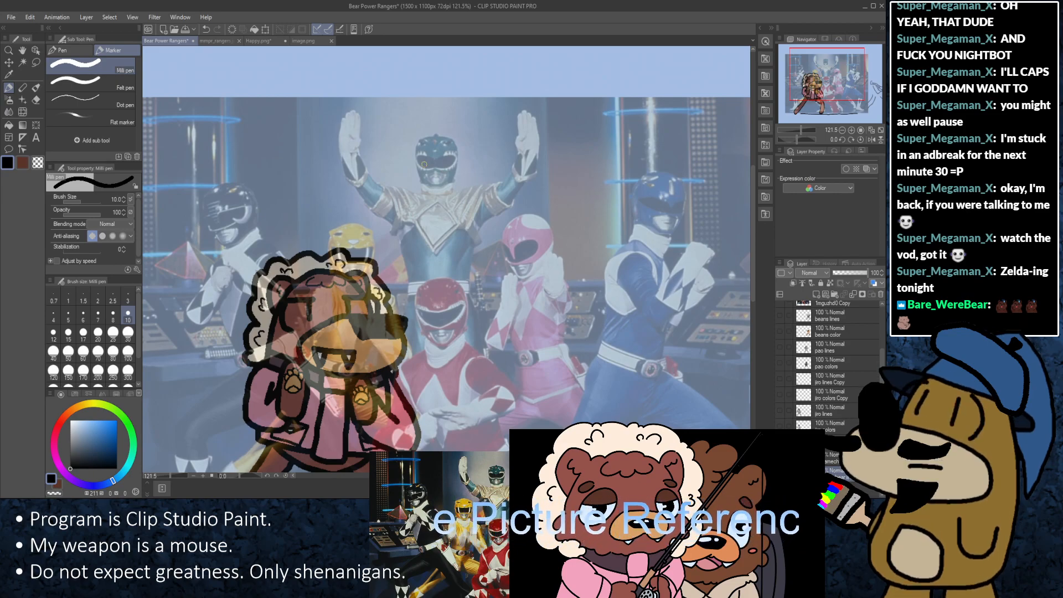
{"action": "scroll", "coordinate": [482, 317], "scroll_direction": "down", "scroll_amount": 2}
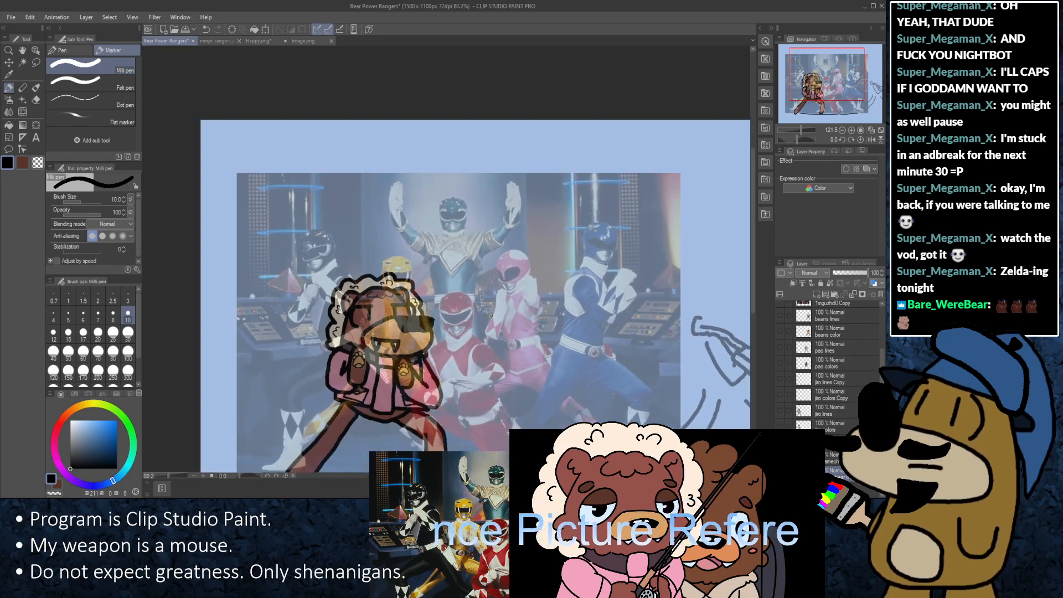
{"action": "scroll", "coordinate": [474, 265], "scroll_direction": "up", "scroll_amount": 2}
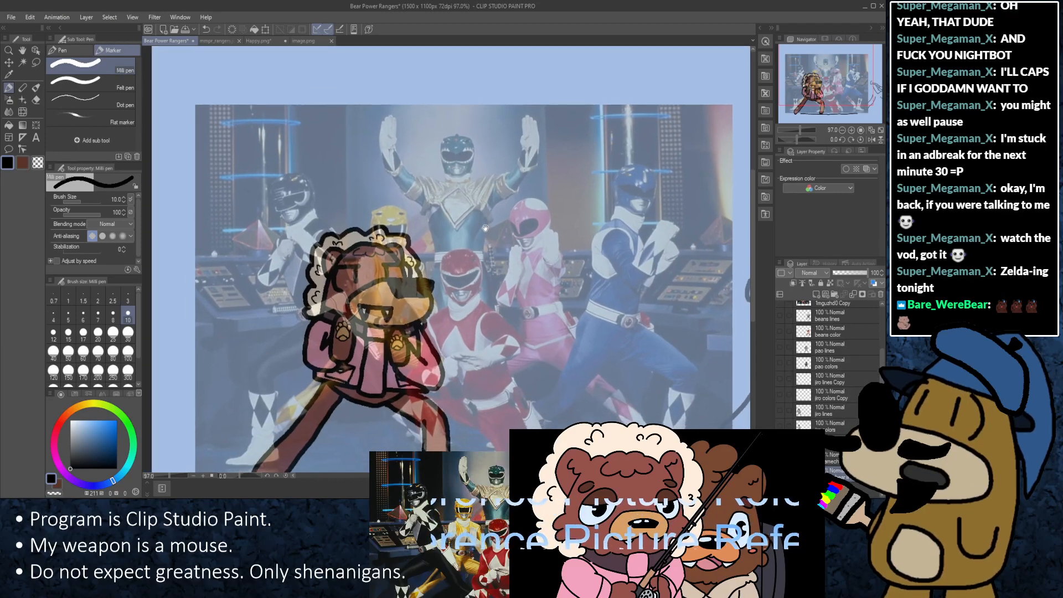
{"action": "scroll", "coordinate": [479, 196], "scroll_direction": "down", "scroll_amount": 1}
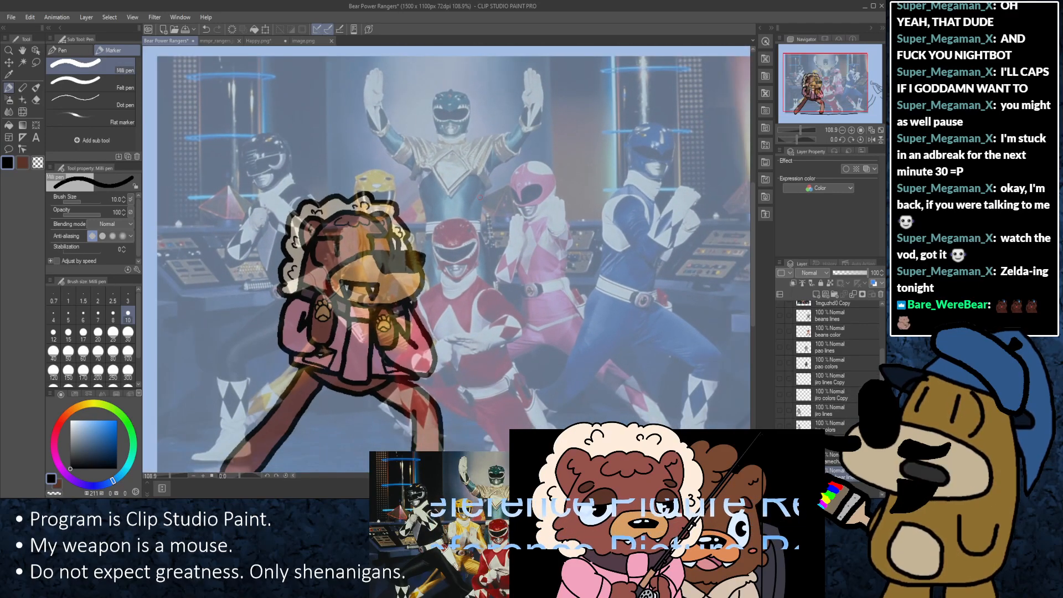
{"action": "scroll", "coordinate": [824, 354], "scroll_direction": "up", "scroll_amount": 1}
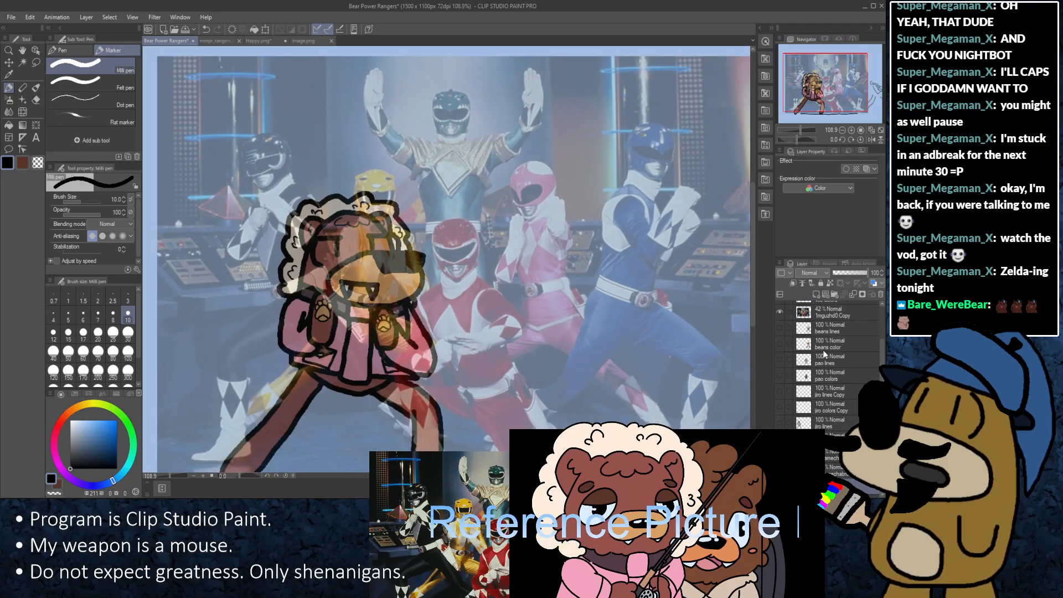
Step: Move the Power Rangers reference photo to the right so the green ranger stands clear of the bear-hooded figure
{"action": "left_click", "coordinate": [825, 315]}
{"action": "key", "text": "h"}
{"action": "left_click_drag", "start_coordinate": [460, 176], "coordinate": [410, 170]}
{"action": "left_click", "coordinate": [36, 50]}
{"action": "mouse_move", "coordinate": [501, 215]}
{"action": "left_mouse_down"}
{"action": "mouse_move", "coordinate": [703, 240]}
{"action": "mouse_move", "coordinate": [709, 210]}
{"action": "mouse_move", "coordinate": [697, 230]}
{"action": "mouse_move", "coordinate": [485, 226]}
{"action": "left_mouse_up"}
{"action": "left_click", "coordinate": [9, 88]}
{"action": "scroll", "coordinate": [497, 202], "scroll_direction": "up", "scroll_amount": 2}
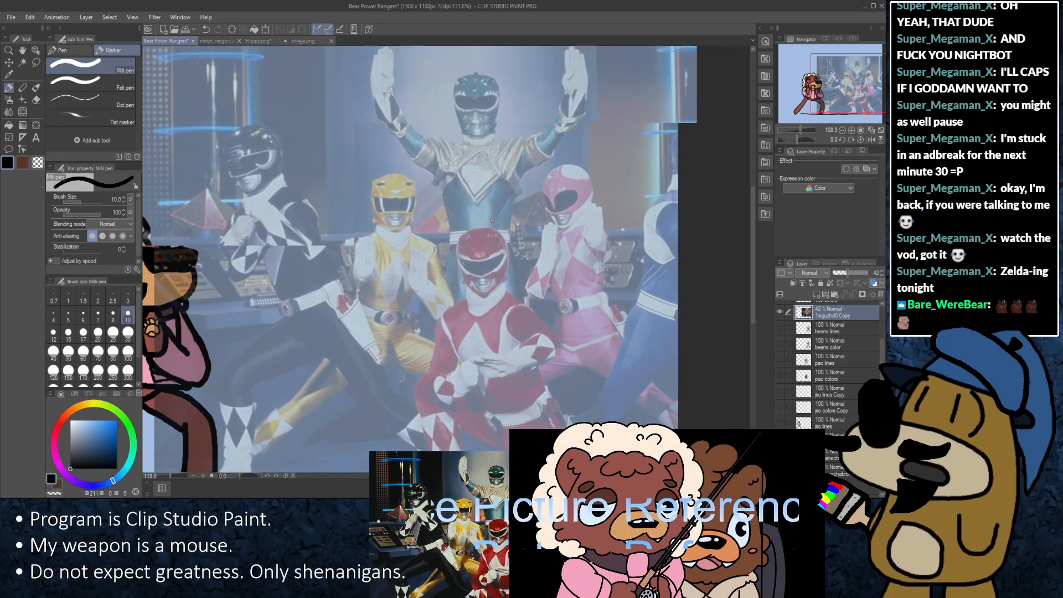
{"action": "scroll", "coordinate": [498, 200], "scroll_direction": "down", "scroll_amount": 1}
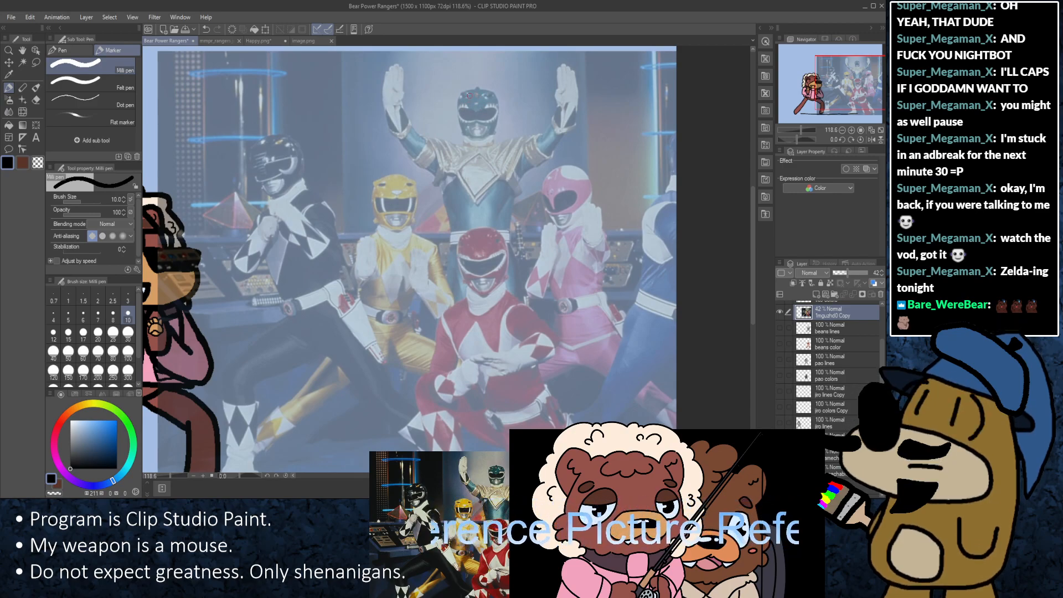
{"action": "mouse_move", "coordinate": [470, 95]}
{"action": "left_mouse_down"}
{"action": "mouse_move", "coordinate": [471, 145]}
{"action": "mouse_move", "coordinate": [464, 87]}
{"action": "left_mouse_up"}
{"action": "key", "text": "ctrl+z"}
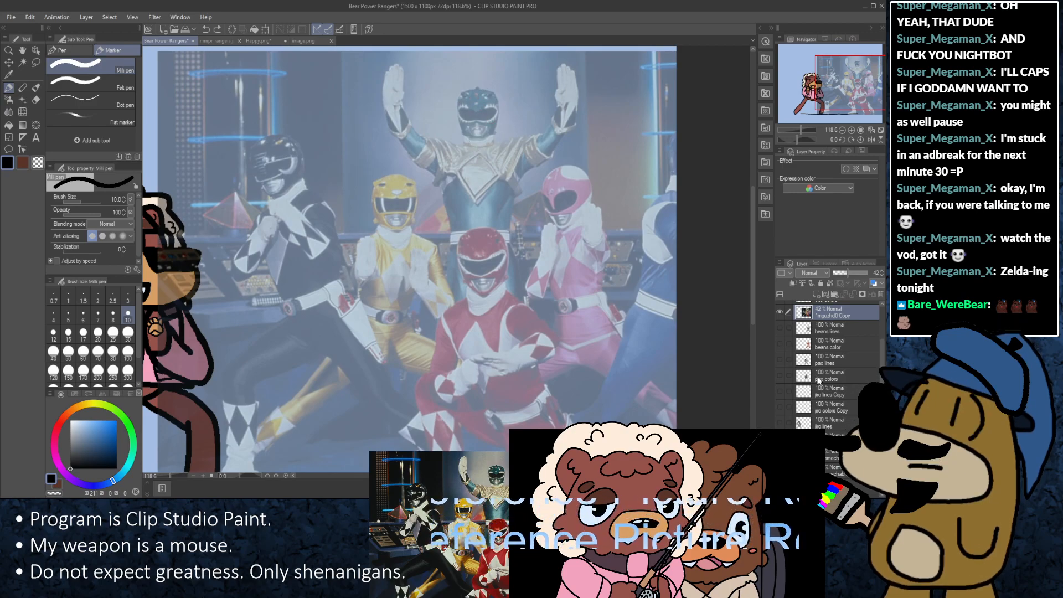
{"action": "mouse_move", "coordinate": [473, 94]}
{"action": "left_mouse_down"}
{"action": "mouse_move", "coordinate": [453, 116]}
{"action": "mouse_move", "coordinate": [494, 123]}
{"action": "mouse_move", "coordinate": [481, 89]}
{"action": "mouse_move", "coordinate": [458, 91]}
{"action": "left_mouse_up"}
{"action": "key", "text": "ctrl+z"}
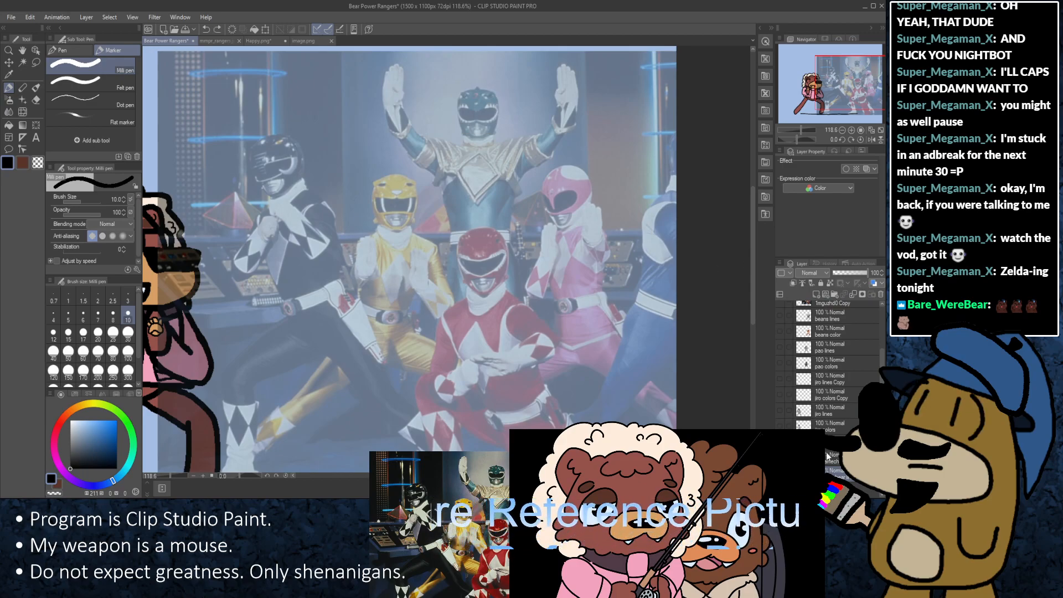
Step: Place the Power Rangers photo layer beneath the bear-hooded figure's layers and select a full-opacity layer for sketching
{"action": "scroll", "coordinate": [819, 376], "scroll_direction": "up", "scroll_amount": 1}
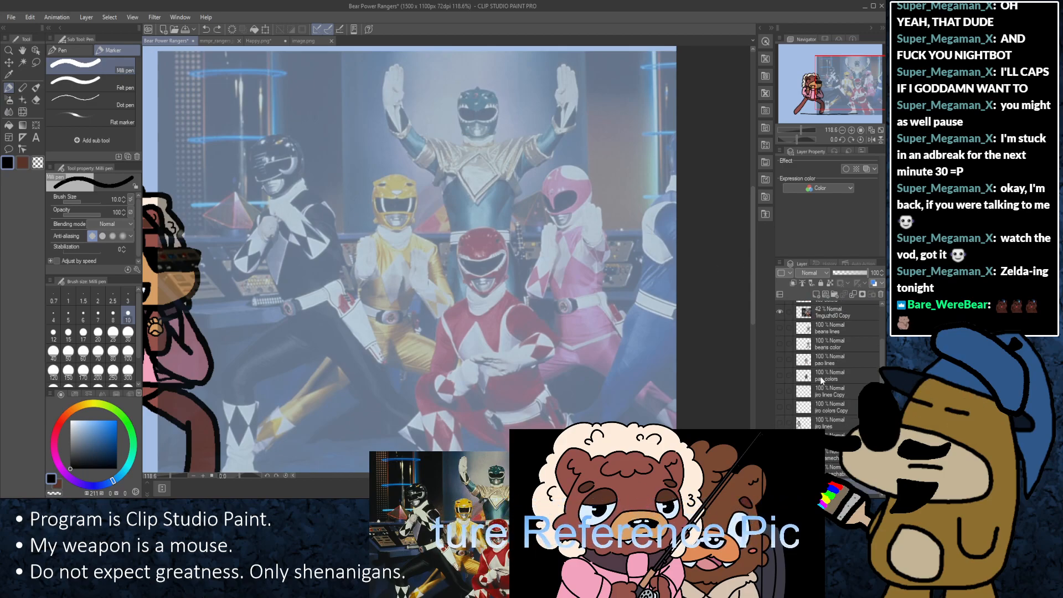
{"action": "left_click", "coordinate": [820, 314]}
{"action": "left_click_drag", "start_coordinate": [830, 313], "coordinate": [830, 480]}
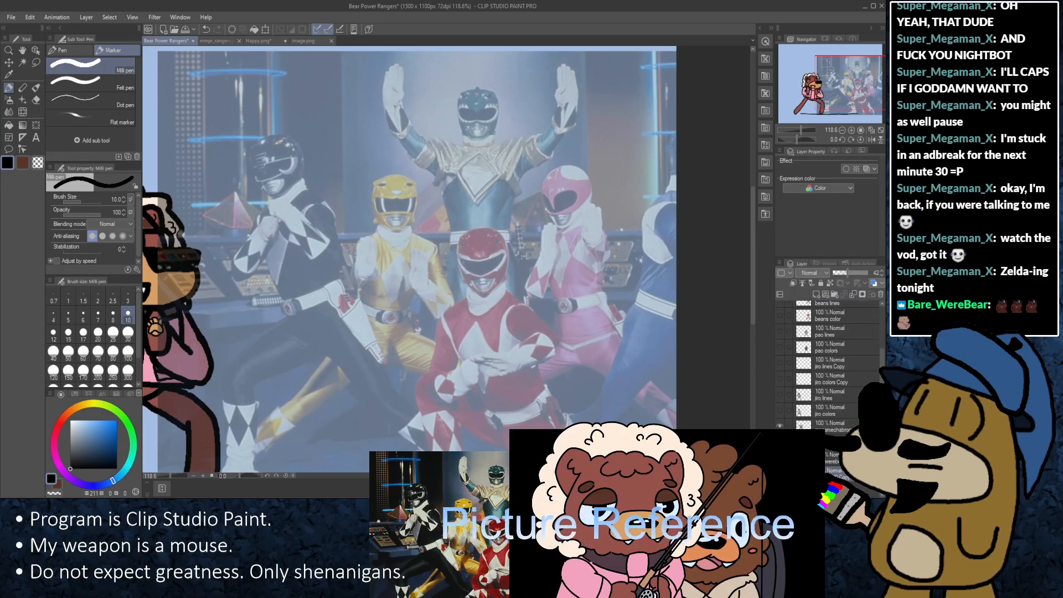
{"action": "left_click", "coordinate": [830, 459]}
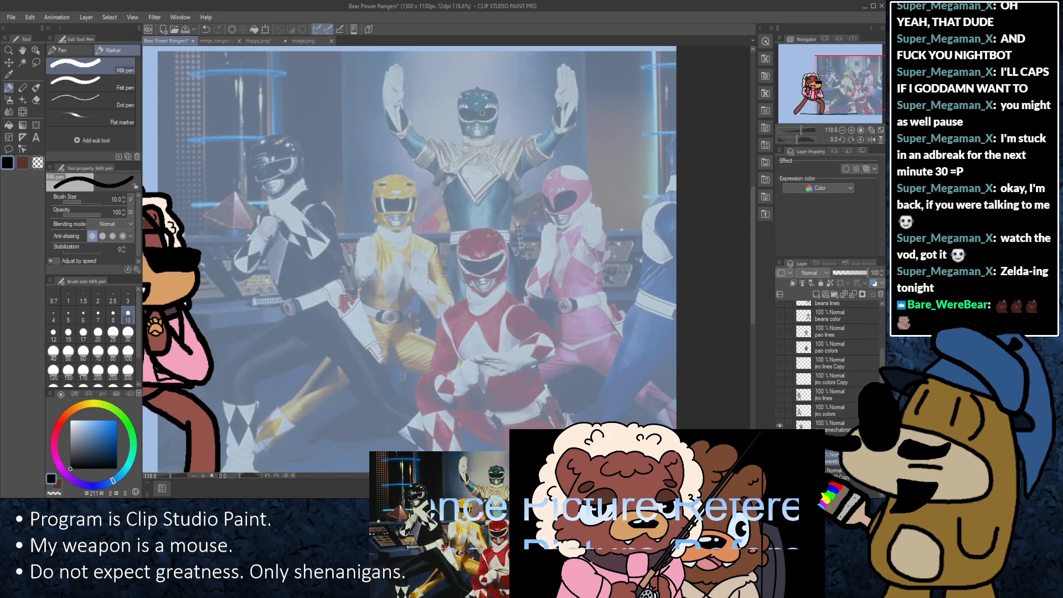
Step: Sketch a stick figure's round head, straight spine and two raised arms over the green ranger with the black Milli pen
{"action": "mouse_move", "coordinate": [482, 90]}
{"action": "left_mouse_down"}
{"action": "mouse_move", "coordinate": [446, 104]}
{"action": "mouse_move", "coordinate": [488, 131]}
{"action": "mouse_move", "coordinate": [480, 88]}
{"action": "left_mouse_up"}
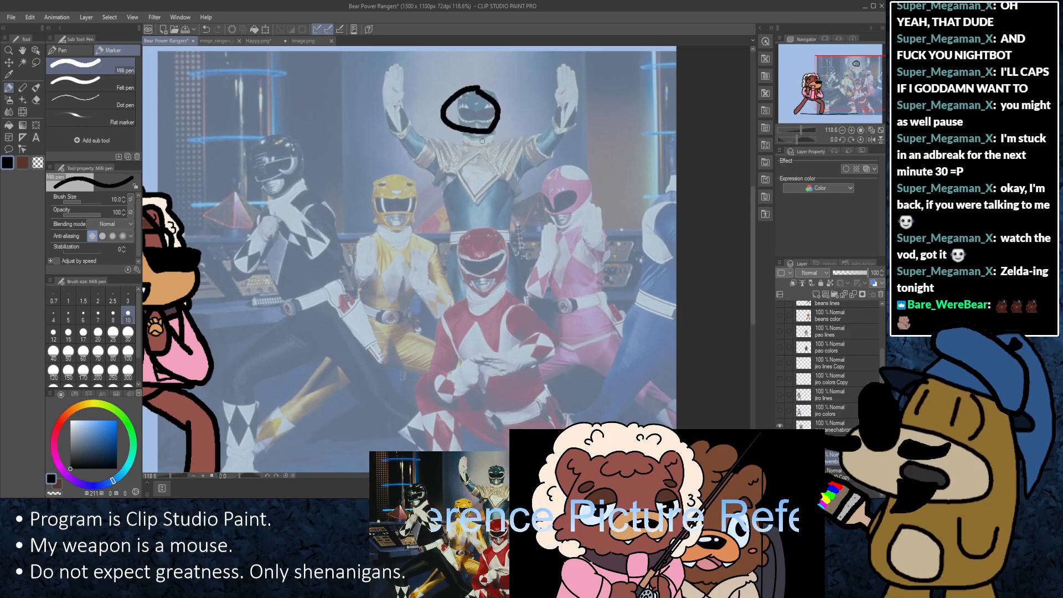
{"action": "left_click_drag", "start_coordinate": [475, 132], "coordinate": [476, 252]}
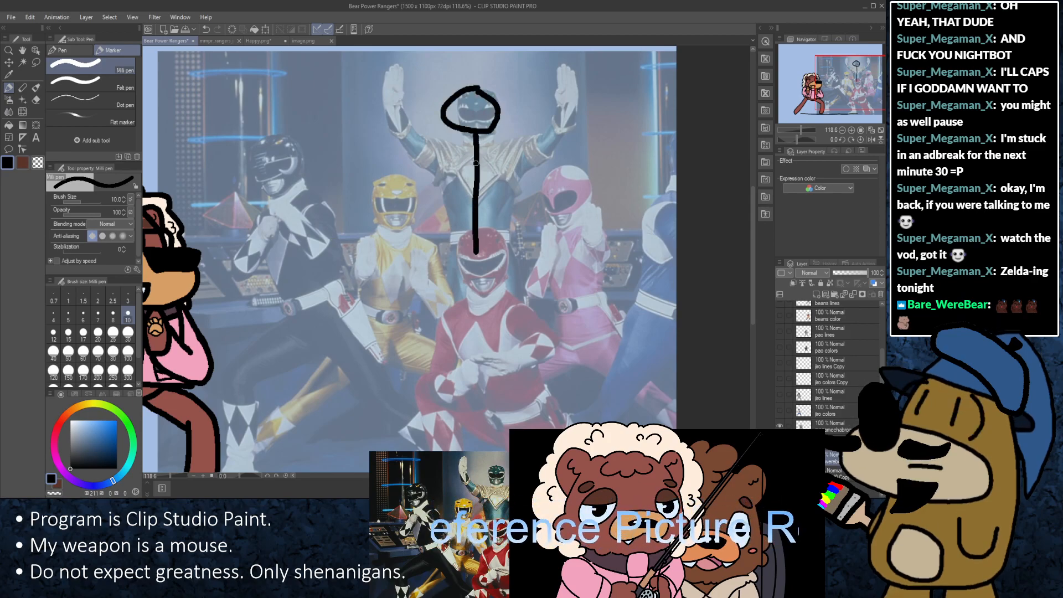
{"action": "mouse_move", "coordinate": [475, 163]}
{"action": "left_mouse_down"}
{"action": "mouse_move", "coordinate": [410, 135]}
{"action": "mouse_move", "coordinate": [397, 92]}
{"action": "left_mouse_up"}
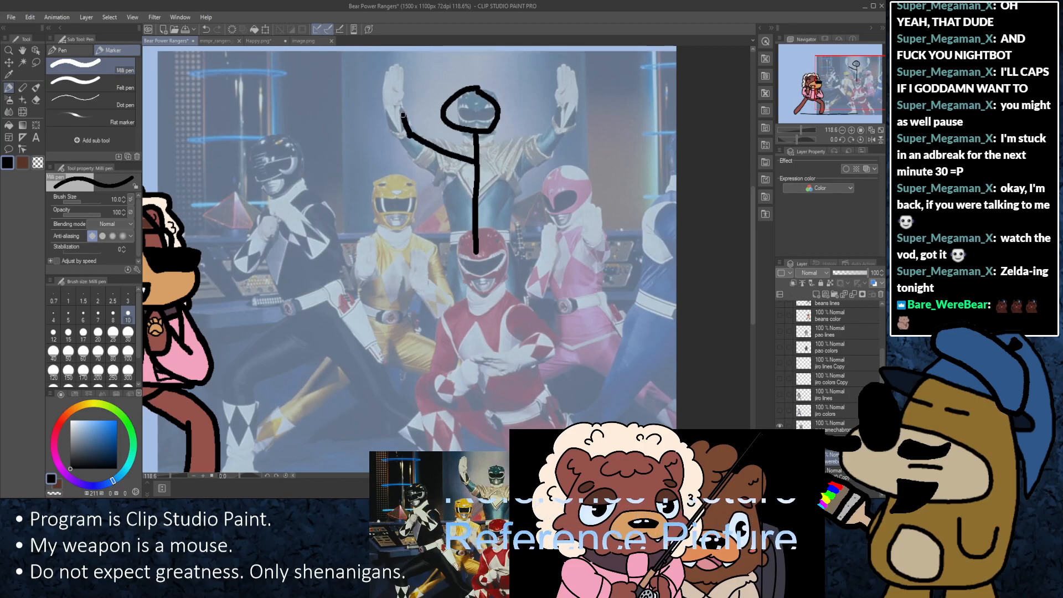
{"action": "key", "text": "ctrl+z"}
{"action": "key", "text": "ctrl+z"}
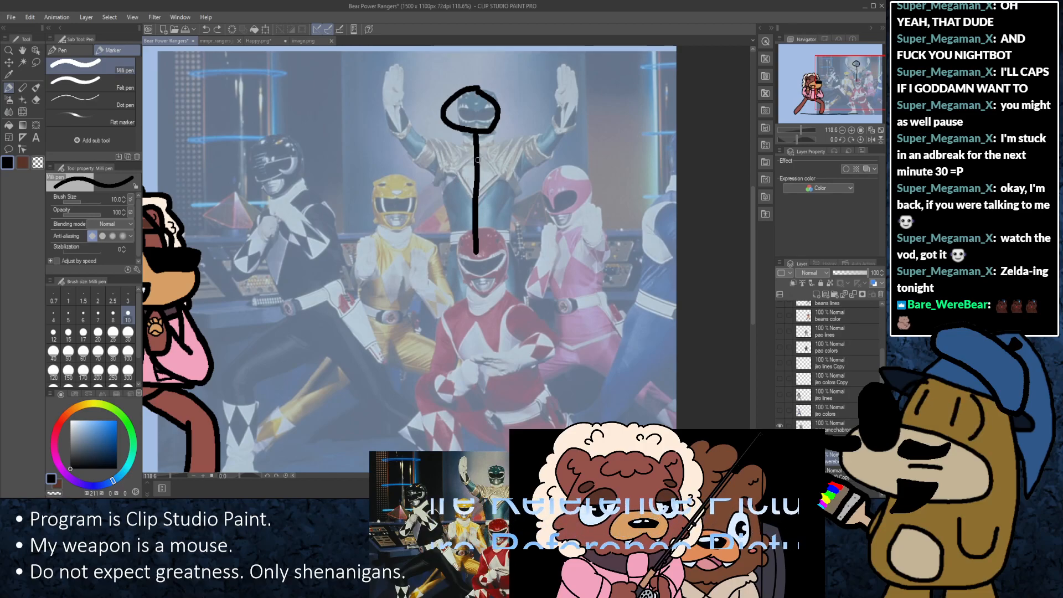
{"action": "mouse_move", "coordinate": [476, 155]}
{"action": "left_mouse_down"}
{"action": "mouse_move", "coordinate": [423, 156]}
{"action": "mouse_move", "coordinate": [408, 138]}
{"action": "mouse_move", "coordinate": [397, 80]}
{"action": "left_mouse_up"}
{"action": "mouse_move", "coordinate": [476, 154]}
{"action": "left_mouse_down"}
{"action": "mouse_move", "coordinate": [533, 147]}
{"action": "mouse_move", "coordinate": [558, 91]}
{"action": "left_mouse_up"}
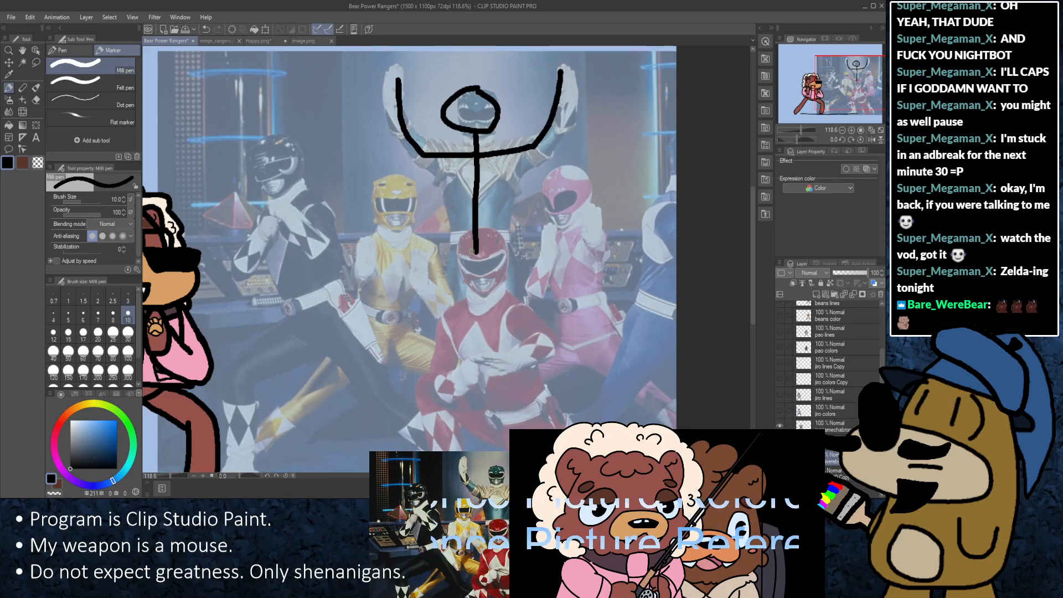
Step: Sketch two long standing legs from the base of the stick figure's spine, redrawing them once
{"action": "left_click_drag", "start_coordinate": [476, 249], "coordinate": [461, 390]}
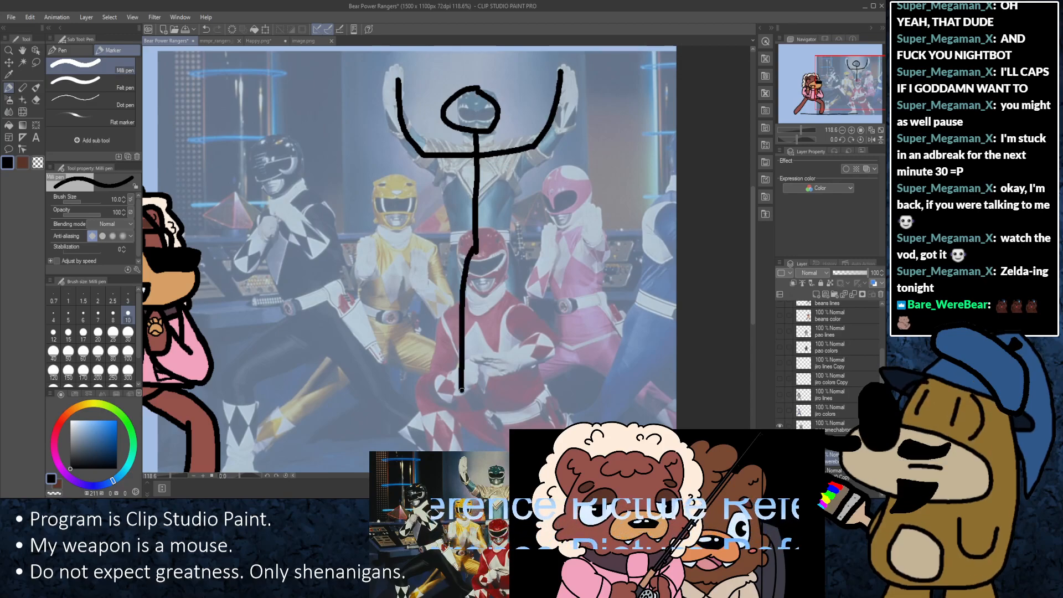
{"action": "mouse_move", "coordinate": [475, 251]}
{"action": "left_mouse_down"}
{"action": "mouse_move", "coordinate": [506, 299]}
{"action": "mouse_move", "coordinate": [511, 398]}
{"action": "left_mouse_up"}
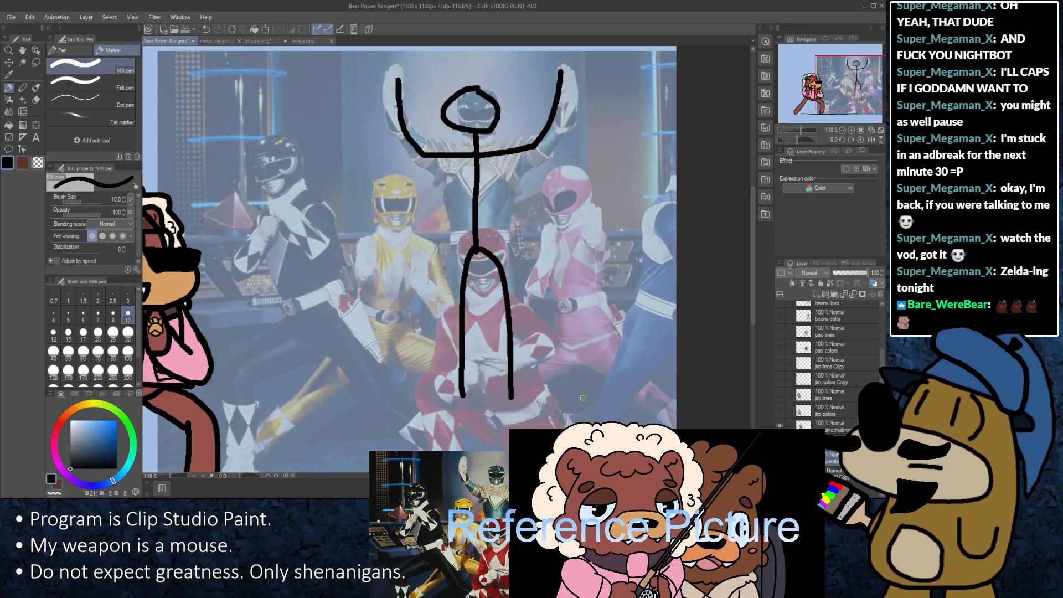
{"action": "key", "text": "ctrl+z"}
{"action": "key", "text": "ctrl+z"}
{"action": "mouse_move", "coordinate": [563, 362]}
{"action": "left_mouse_down"}
{"action": "mouse_move", "coordinate": [483, 238]}
{"action": "mouse_move", "coordinate": [484, 330]}
{"action": "mouse_move", "coordinate": [524, 321]}
{"action": "mouse_move", "coordinate": [534, 364]}
{"action": "mouse_move", "coordinate": [546, 292]}
{"action": "left_mouse_up"}
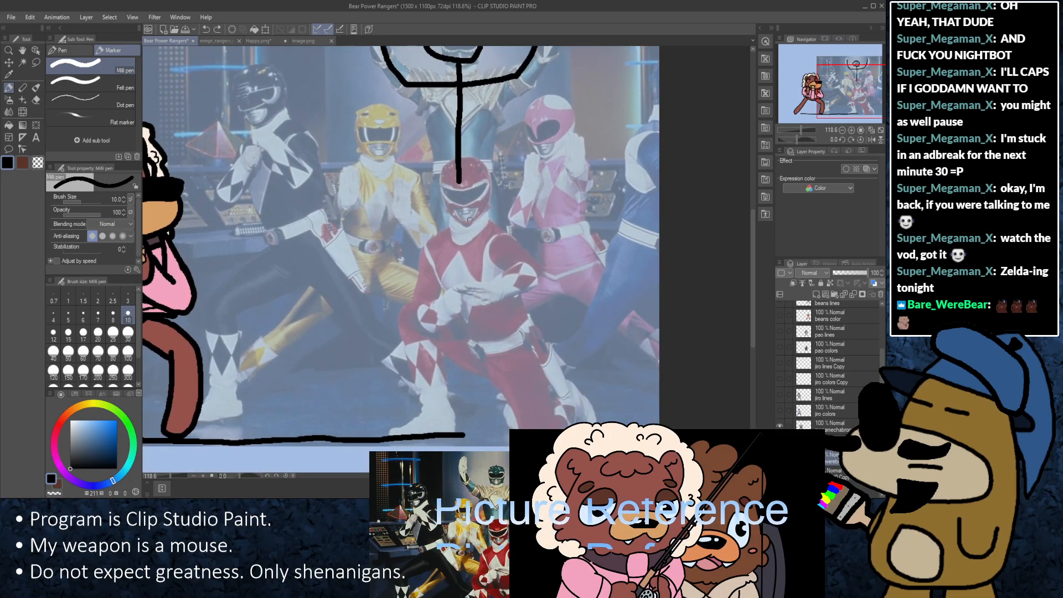
{"action": "mouse_move", "coordinate": [458, 180]}
{"action": "left_mouse_down"}
{"action": "mouse_move", "coordinate": [442, 238]}
{"action": "mouse_move", "coordinate": [442, 329]}
{"action": "left_mouse_up"}
{"action": "mouse_move", "coordinate": [462, 181]}
{"action": "left_mouse_down"}
{"action": "mouse_move", "coordinate": [483, 222]}
{"action": "mouse_move", "coordinate": [488, 332]}
{"action": "left_mouse_up"}
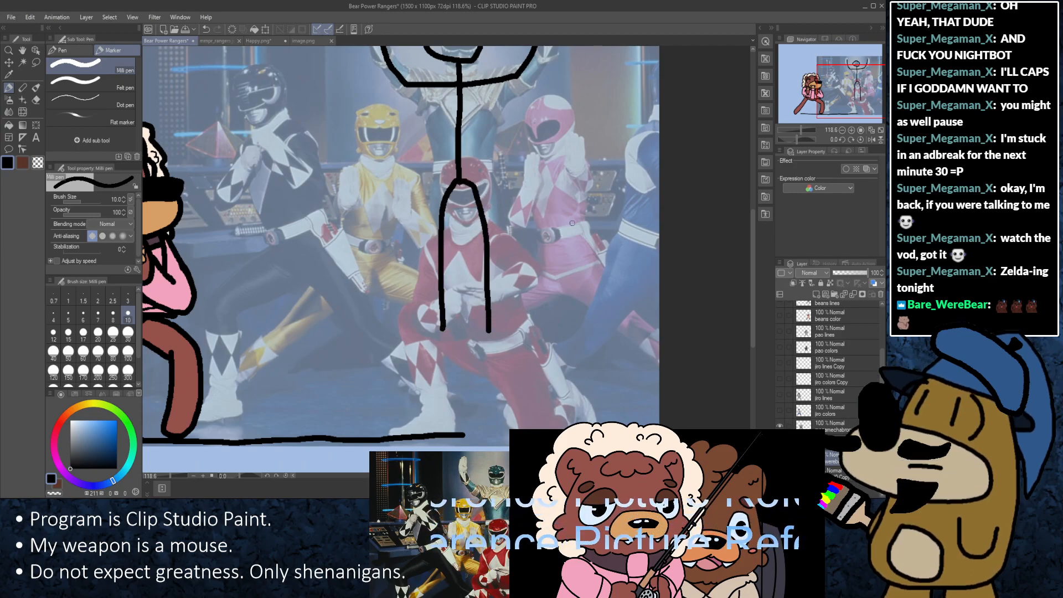
{"action": "scroll", "coordinate": [574, 211], "scroll_direction": "up", "scroll_amount": 3}
{"action": "scroll", "coordinate": [574, 211], "scroll_direction": "down", "scroll_amount": 6}
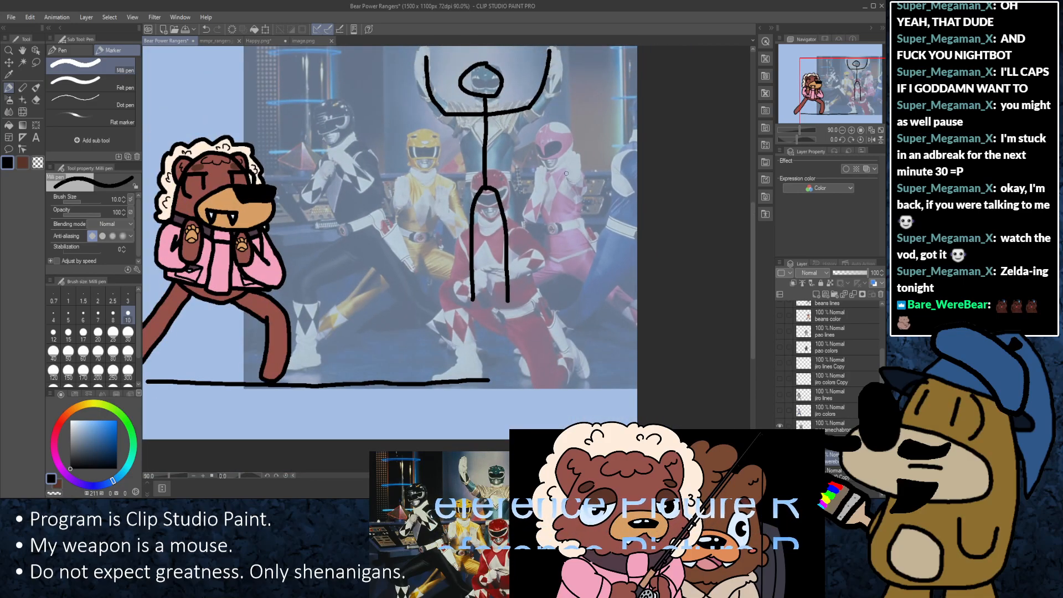
{"action": "mouse_move", "coordinate": [574, 158]}
{"action": "left_mouse_down"}
{"action": "mouse_move", "coordinate": [588, 210]}
{"action": "mouse_move", "coordinate": [573, 219]}
{"action": "left_mouse_up"}
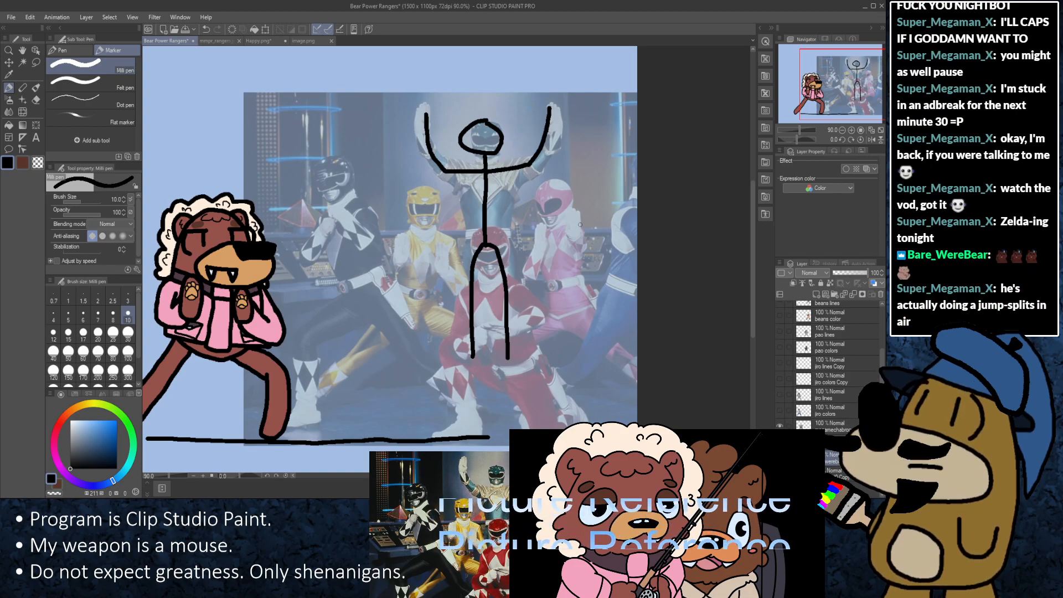
{"action": "scroll", "coordinate": [609, 127], "scroll_direction": "up", "scroll_amount": 4}
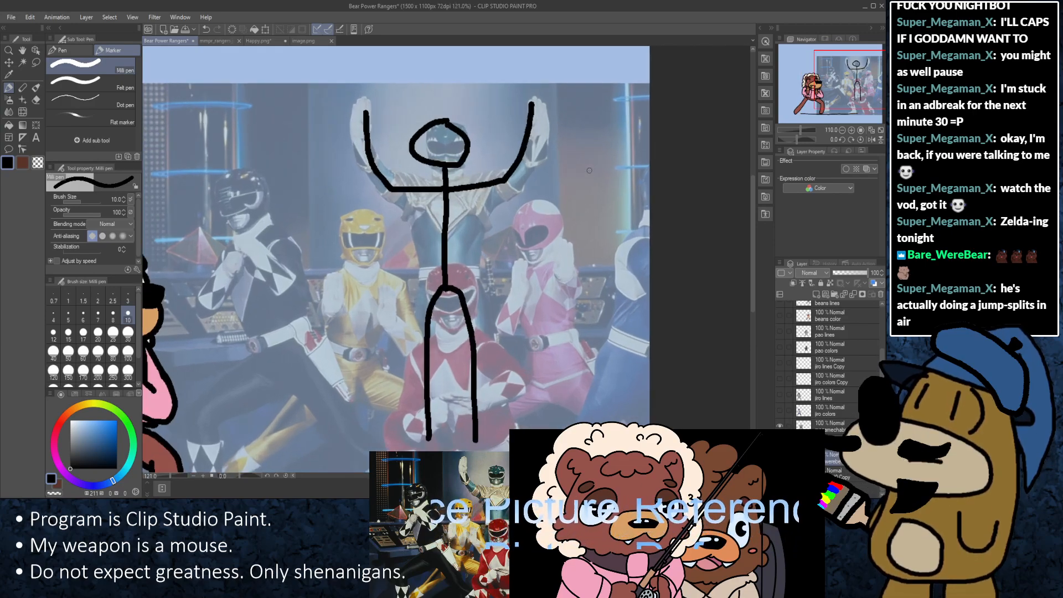
{"action": "scroll", "coordinate": [600, 186], "scroll_direction": "down", "scroll_amount": 1}
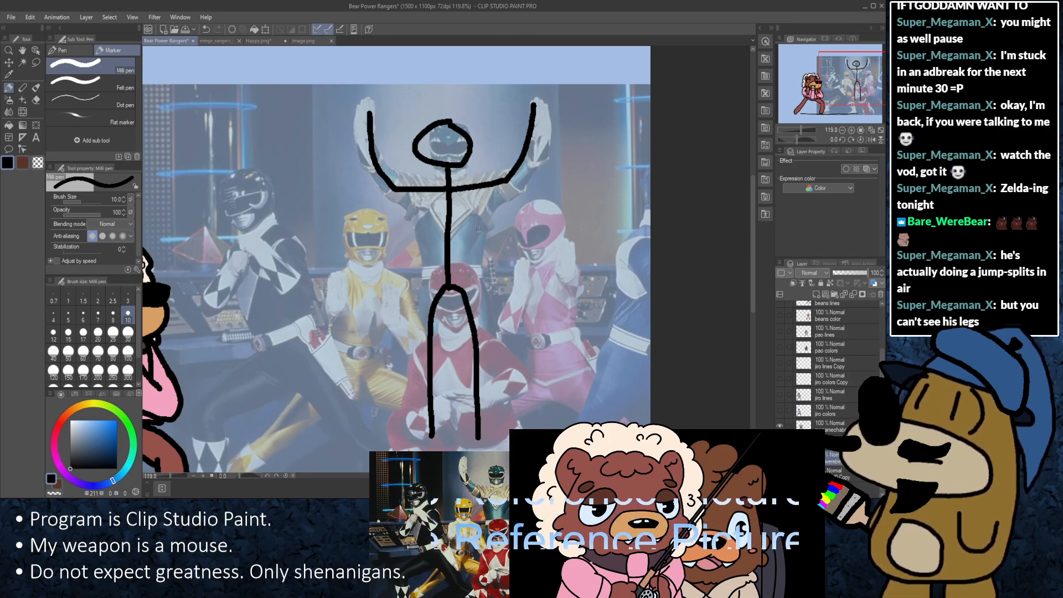
Step: Undo the entire stick-figure sketch over the green ranger, removing its legs, arms, spine and head
{"action": "key", "text": "ctrl+z"}
{"action": "key", "text": "ctrl+z"}
{"action": "key", "text": "ctrl+z"}
{"action": "key", "text": "ctrl+z"}
{"action": "key", "text": "ctrl+z"}
{"action": "key", "text": "ctrl+z"}
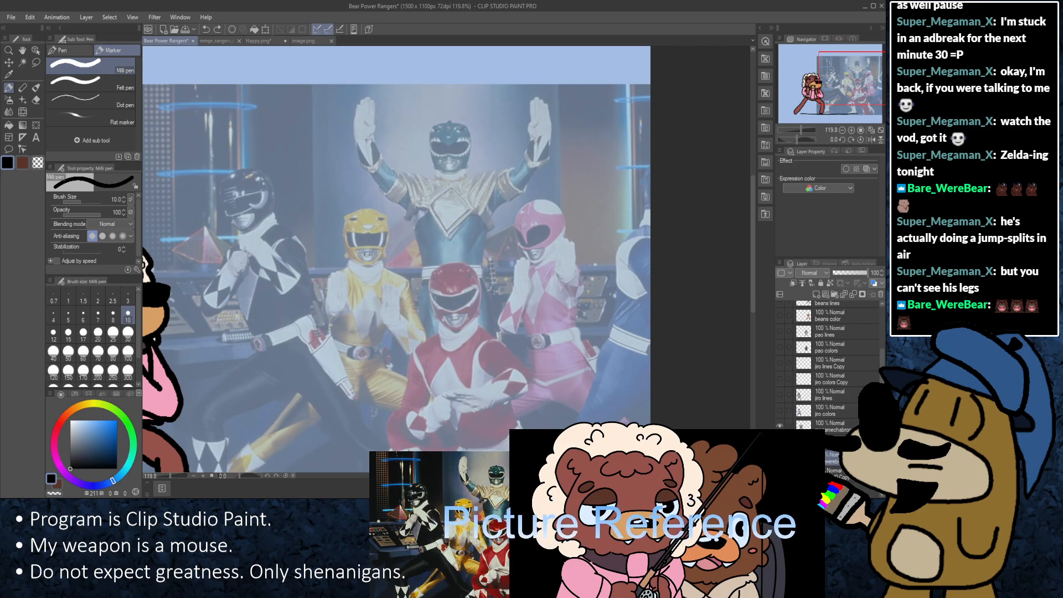
{"action": "scroll", "coordinate": [367, 254], "scroll_direction": "down", "scroll_amount": 4}
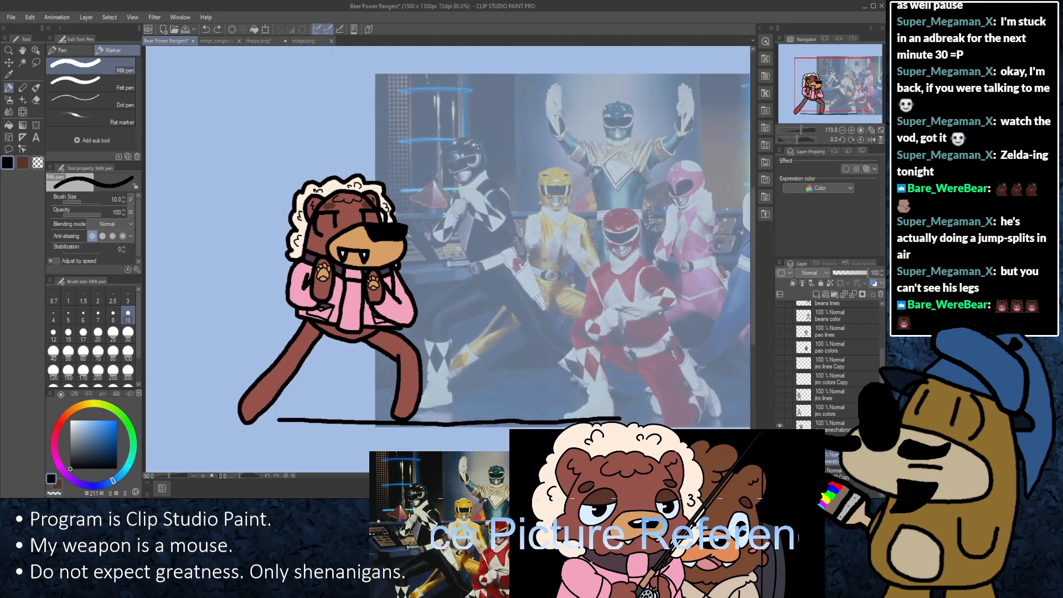
{"action": "scroll", "coordinate": [549, 196], "scroll_direction": "up", "scroll_amount": 1}
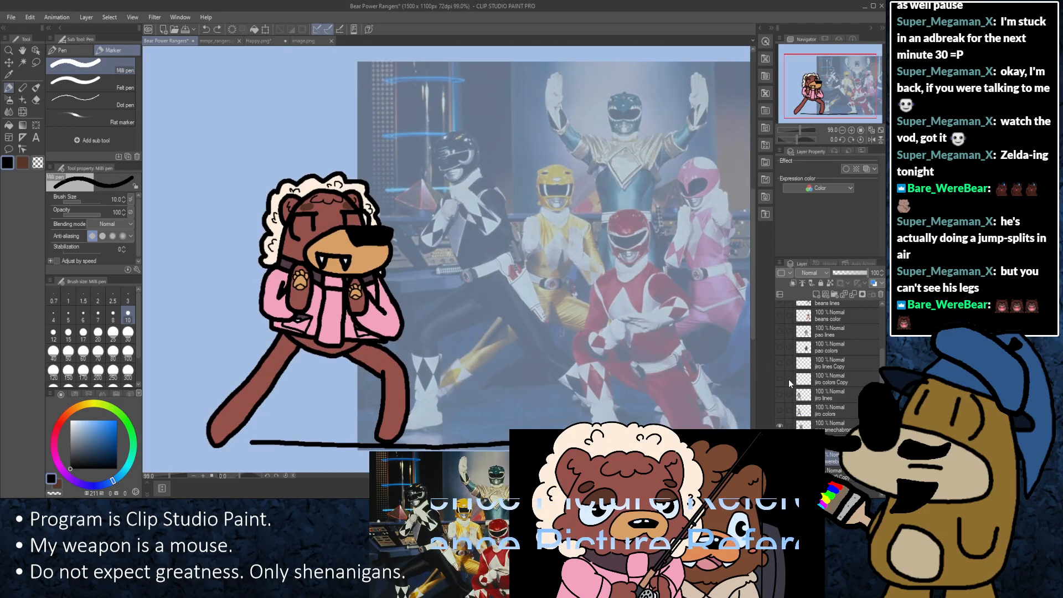
{"action": "scroll", "coordinate": [790, 382], "scroll_direction": "up", "scroll_amount": 3}
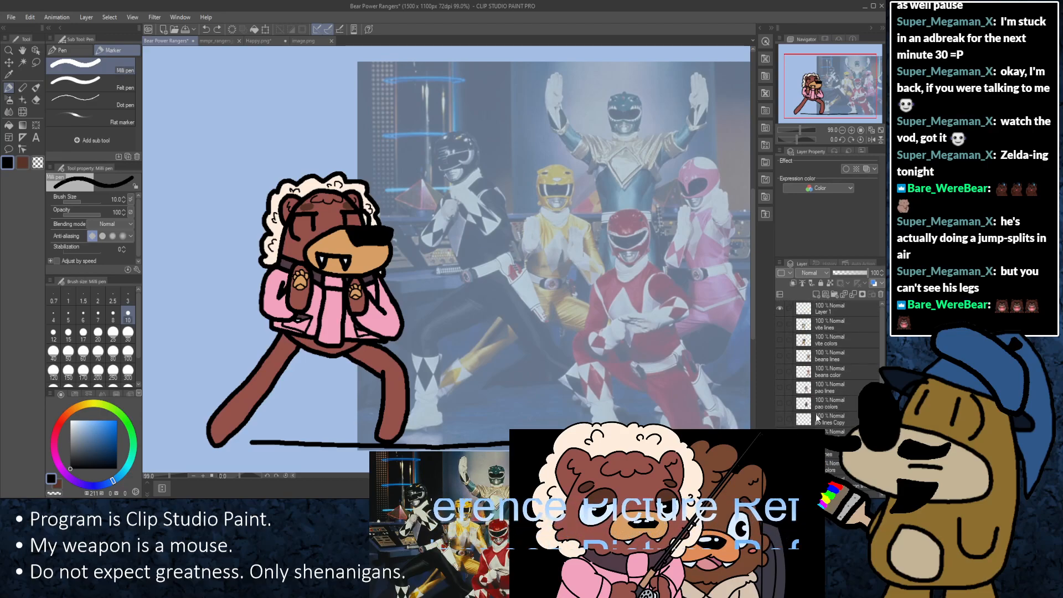
Step: Show the vite lines and vite colors layers to check the blue-hatted bear, and hide both again
{"action": "left_click", "coordinate": [778, 324]}
{"action": "left_click", "coordinate": [779, 338]}
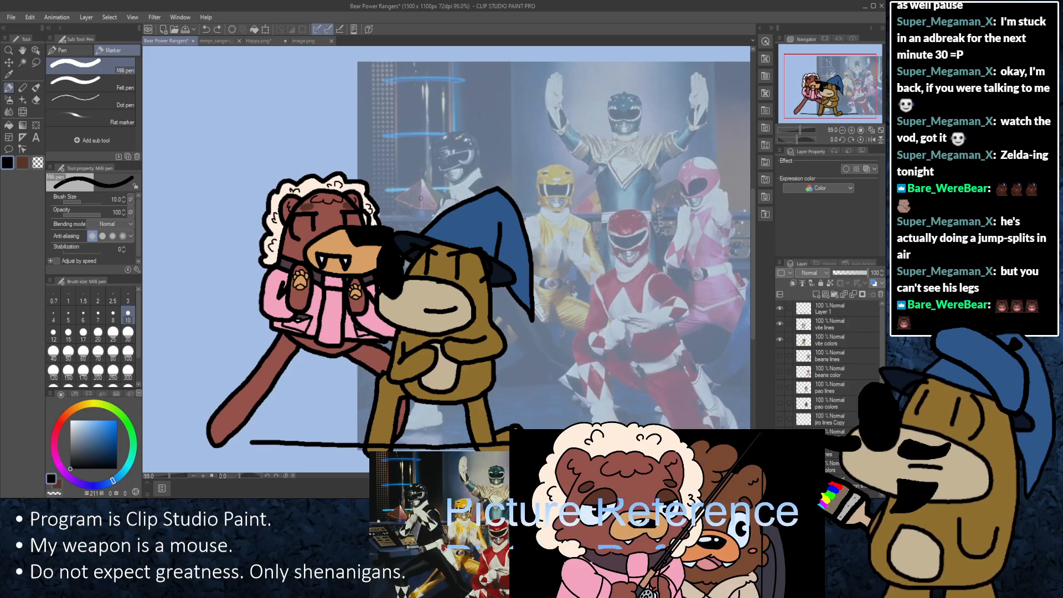
{"action": "left_click", "coordinate": [779, 323]}
{"action": "left_click", "coordinate": [779, 339]}
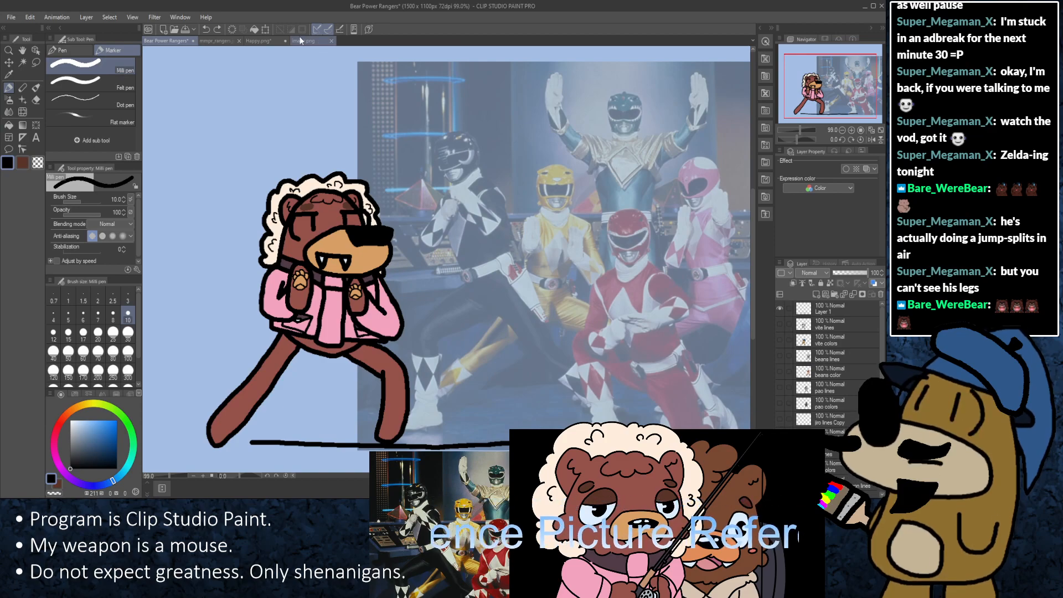
Step: Examine the bear-hooded warrior in the Happy.png reference and return to the Bear Power Rangers drawing
{"action": "left_click", "coordinate": [261, 40]}
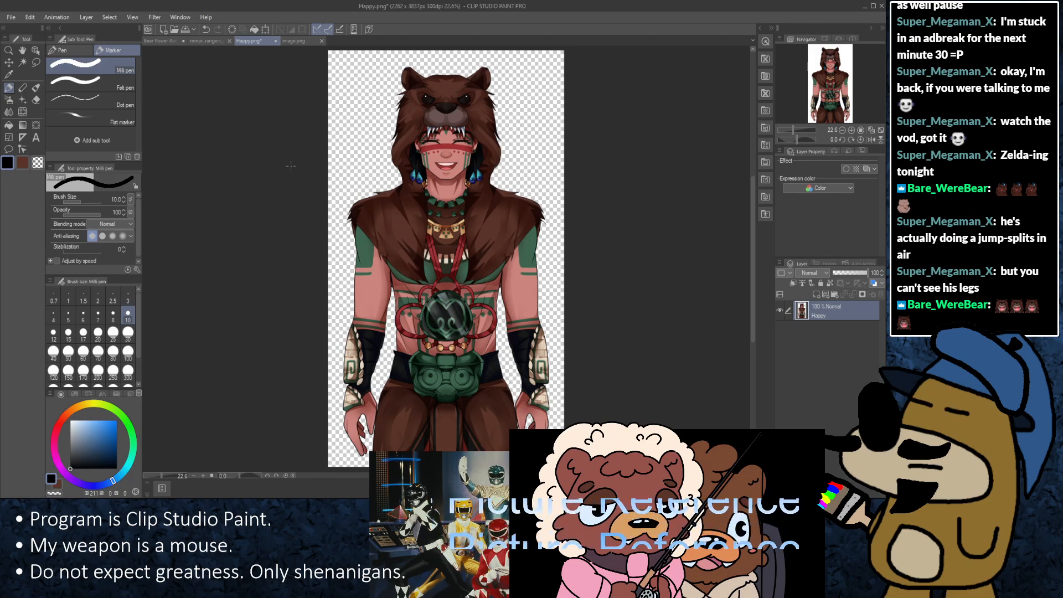
{"action": "left_click", "coordinate": [162, 41]}
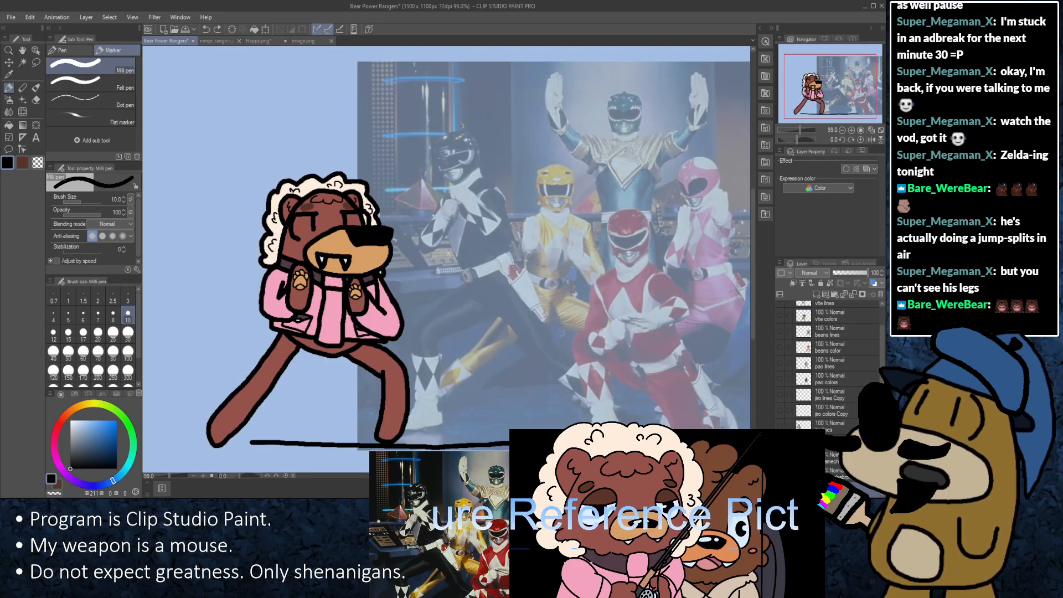
{"action": "scroll", "coordinate": [455, 98], "scroll_direction": "up", "scroll_amount": 4}
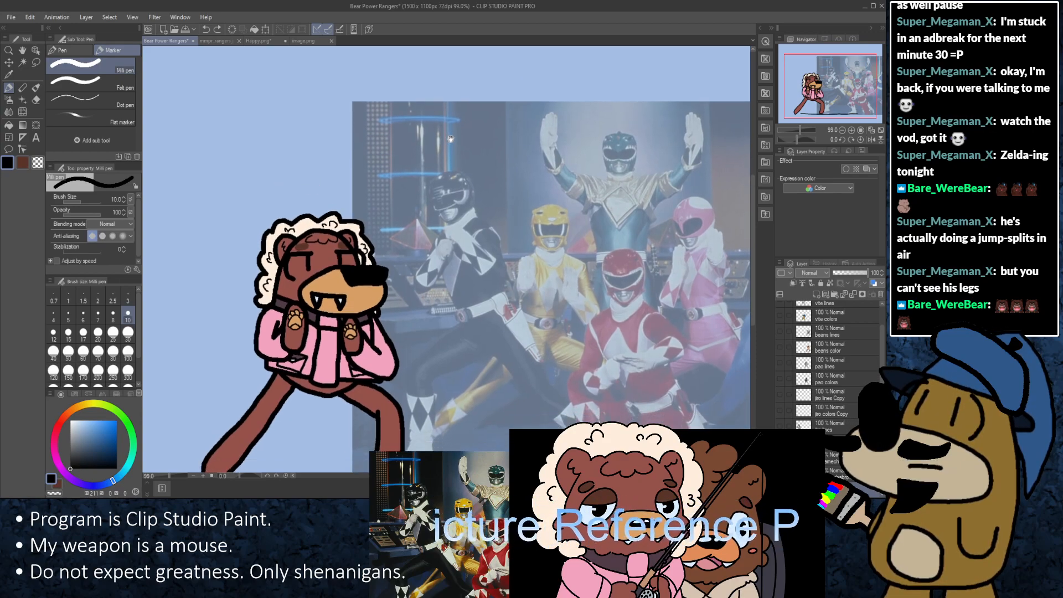
{"action": "scroll", "coordinate": [451, 165], "scroll_direction": "down", "scroll_amount": 5}
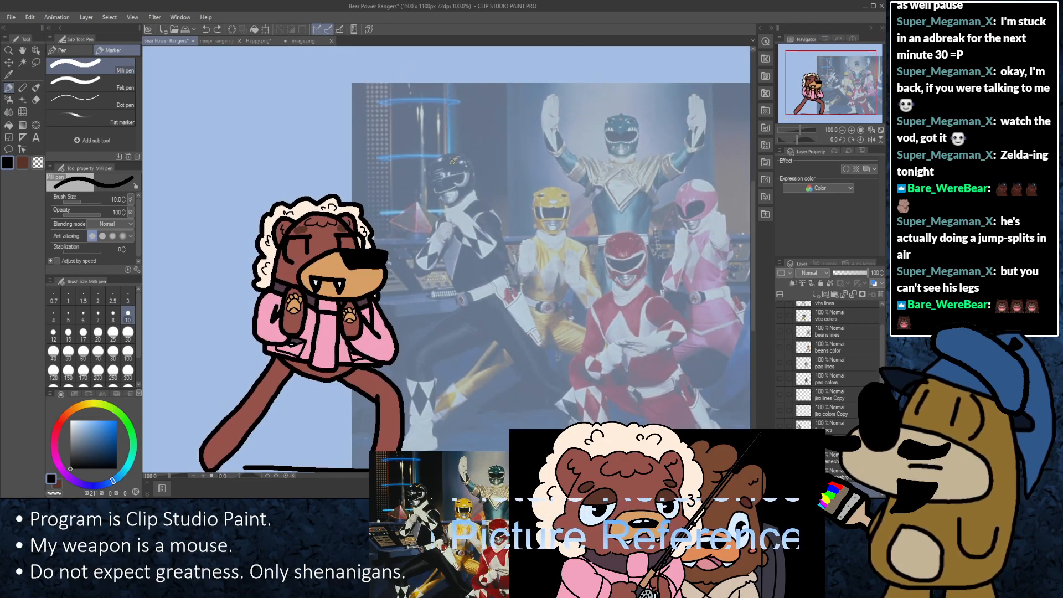
{"action": "scroll", "coordinate": [441, 150], "scroll_direction": "up", "scroll_amount": 3}
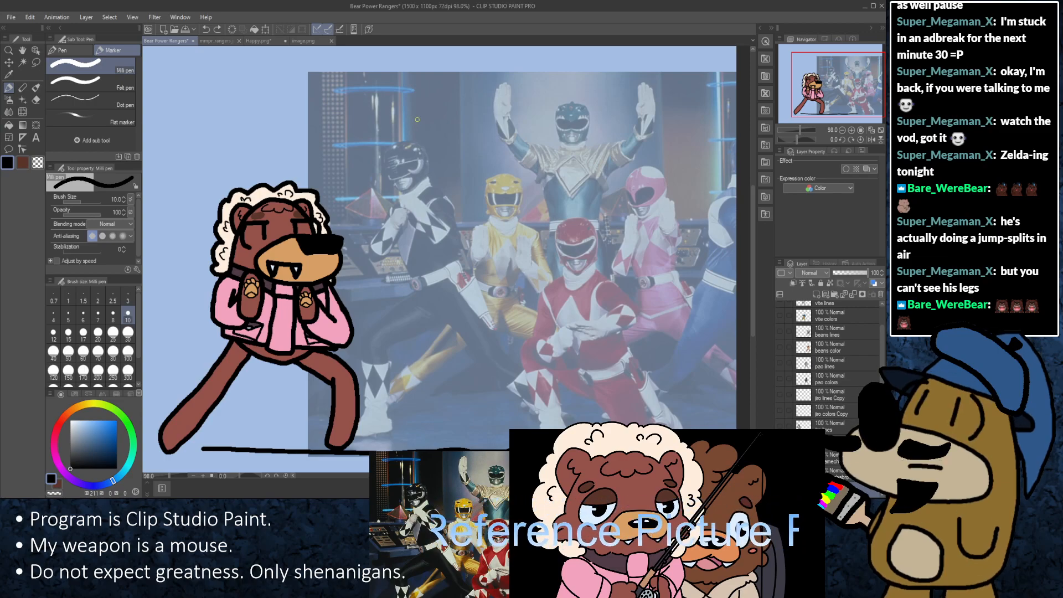
Step: Try short black Milli pen strokes above the black ranger to start the next bear's muzzle, undoing each one
{"action": "left_click_drag", "start_coordinate": [413, 106], "coordinate": [402, 105]}
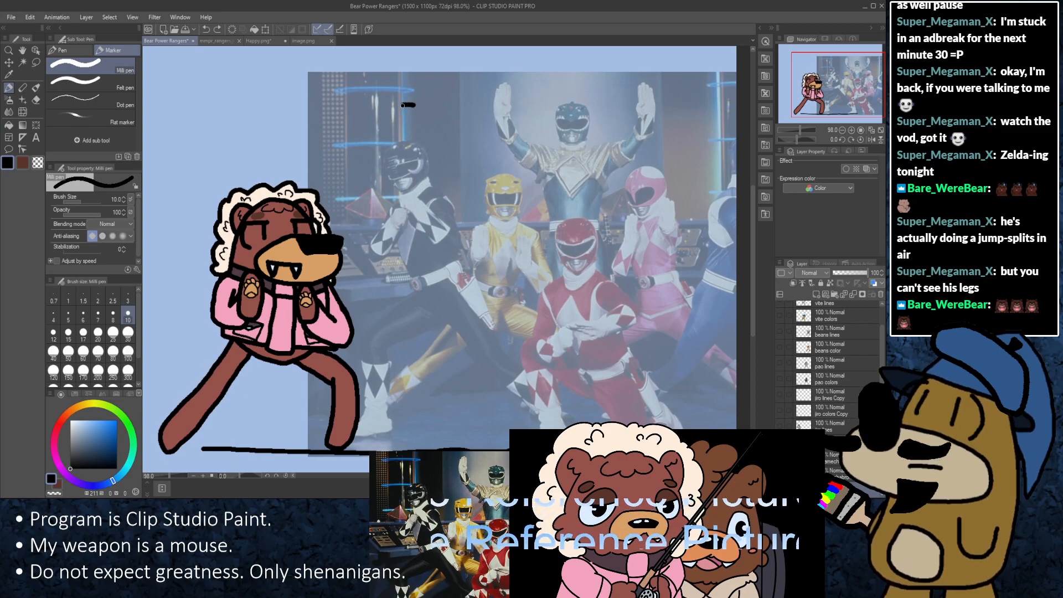
{"action": "key", "text": "ctrl+z"}
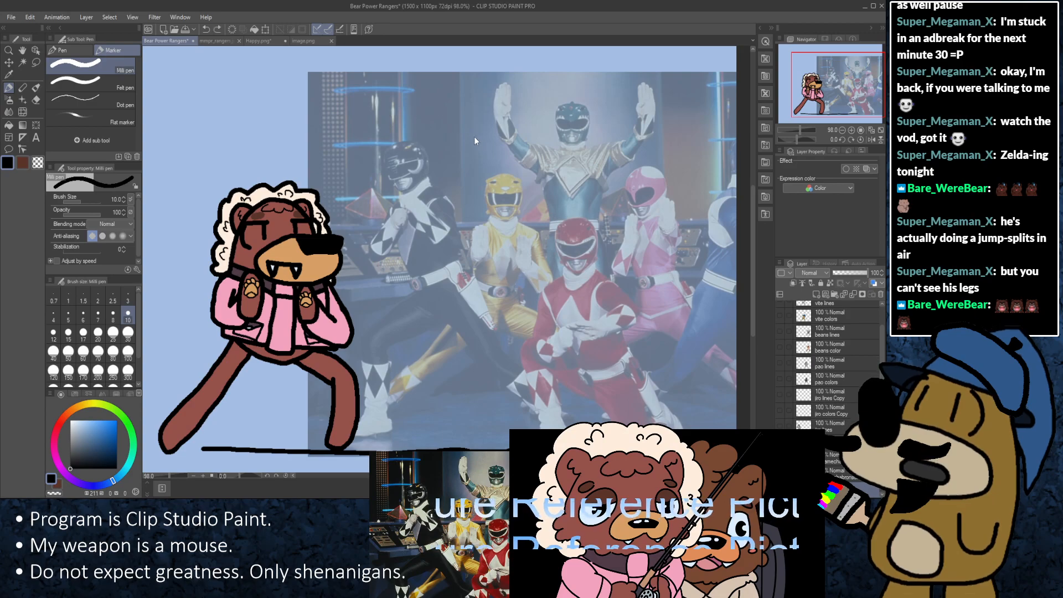
{"action": "mouse_move", "coordinate": [413, 107]}
{"action": "left_mouse_down"}
{"action": "mouse_move", "coordinate": [382, 114]}
{"action": "mouse_move", "coordinate": [406, 145]}
{"action": "mouse_move", "coordinate": [460, 135]}
{"action": "mouse_move", "coordinate": [450, 108]}
{"action": "mouse_move", "coordinate": [399, 108]}
{"action": "mouse_move", "coordinate": [431, 152]}
{"action": "mouse_move", "coordinate": [457, 117]}
{"action": "mouse_move", "coordinate": [404, 111]}
{"action": "mouse_move", "coordinate": [451, 151]}
{"action": "mouse_move", "coordinate": [464, 113]}
{"action": "mouse_move", "coordinate": [411, 103]}
{"action": "mouse_move", "coordinate": [442, 146]}
{"action": "mouse_move", "coordinate": [465, 109]}
{"action": "mouse_move", "coordinate": [421, 104]}
{"action": "mouse_move", "coordinate": [436, 147]}
{"action": "mouse_move", "coordinate": [472, 118]}
{"action": "mouse_move", "coordinate": [394, 121]}
{"action": "mouse_move", "coordinate": [464, 154]}
{"action": "mouse_move", "coordinate": [454, 108]}
{"action": "mouse_move", "coordinate": [404, 108]}
{"action": "mouse_move", "coordinate": [427, 148]}
{"action": "mouse_move", "coordinate": [468, 132]}
{"action": "mouse_move", "coordinate": [444, 105]}
{"action": "mouse_move", "coordinate": [417, 103]}
{"action": "mouse_move", "coordinate": [402, 144]}
{"action": "mouse_move", "coordinate": [424, 102]}
{"action": "left_mouse_up"}
{"action": "key", "text": "ctrl+z"}
{"action": "key", "text": "ctrl+z"}
{"action": "key", "text": "ctrl+z"}
{"action": "key", "text": "ctrl+z"}
{"action": "key", "text": "ctrl+z"}
{"action": "key", "text": "ctrl+z"}
{"action": "key", "text": "ctrl+z"}
{"action": "key", "text": "ctrl+z"}
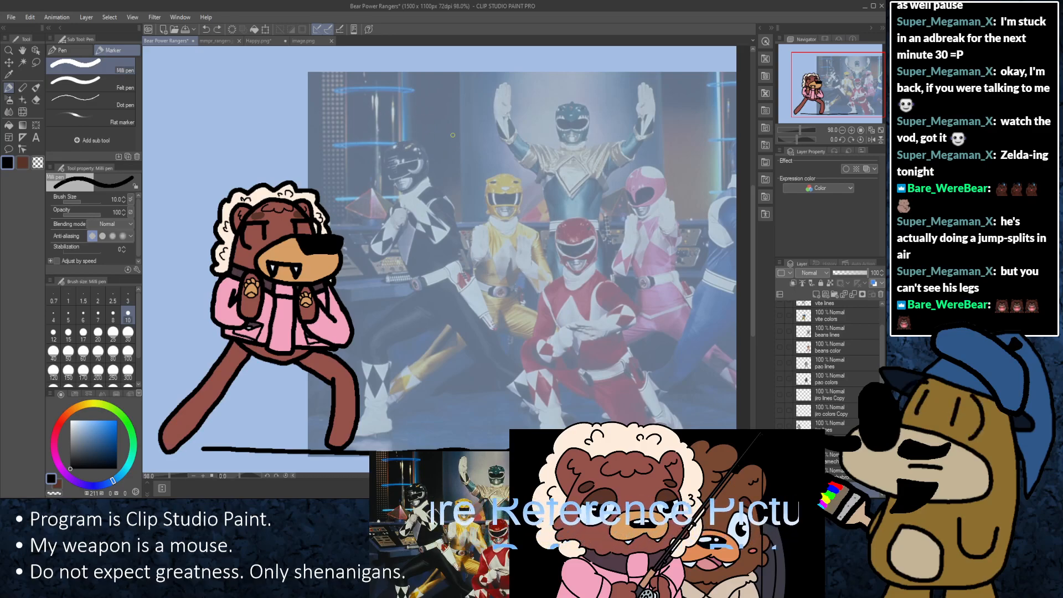
Step: Recheck the Happy.png reference and try several freehand ovals for the muzzle above the black ranger, undoing every attempt
{"action": "left_click", "coordinate": [267, 43]}
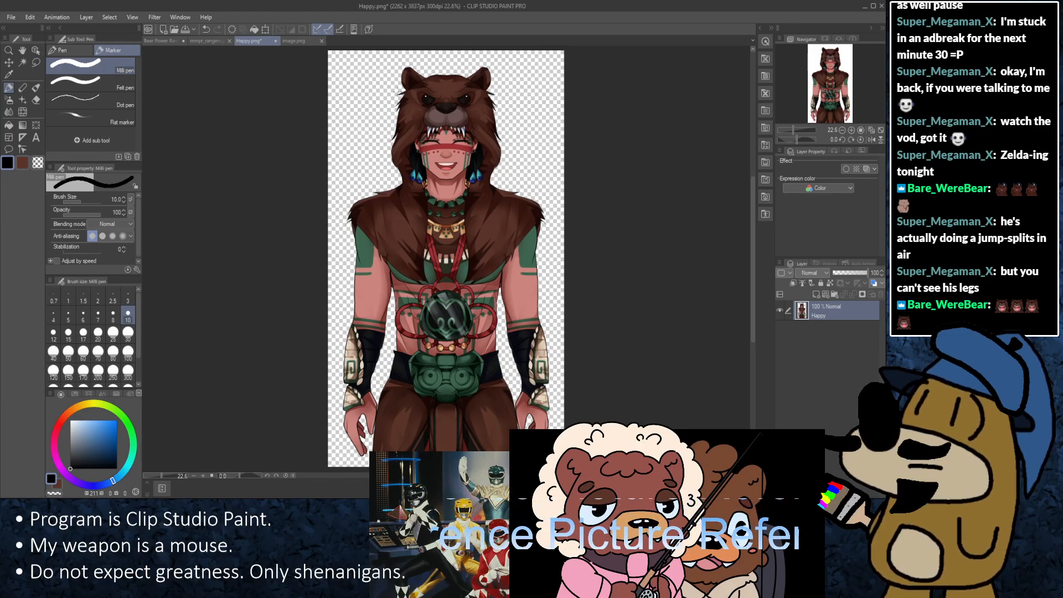
{"action": "left_click", "coordinate": [163, 41]}
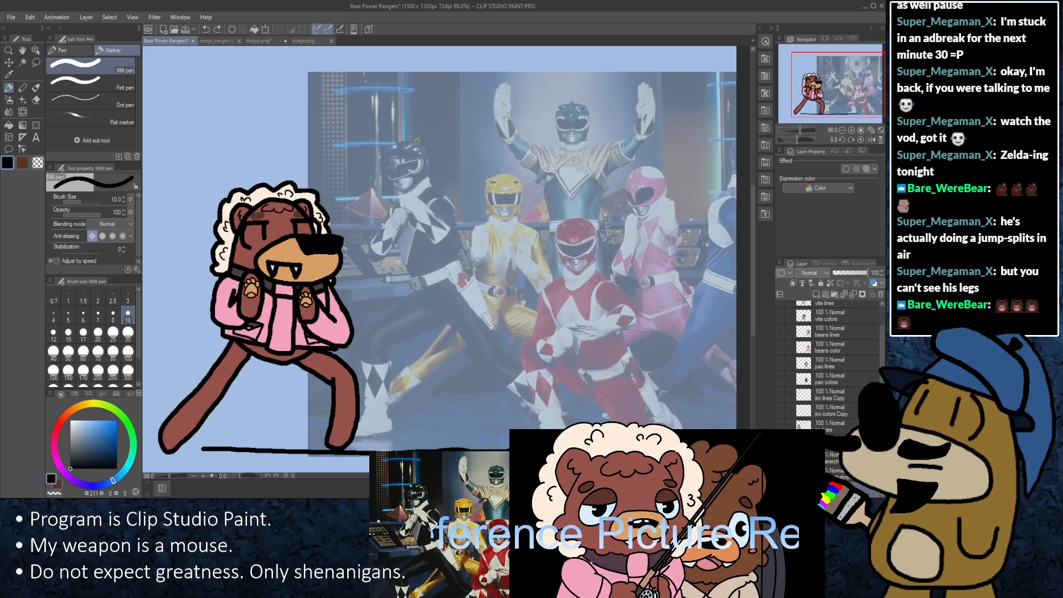
{"action": "mouse_move", "coordinate": [417, 115]}
{"action": "left_mouse_down"}
{"action": "mouse_move", "coordinate": [390, 121]}
{"action": "mouse_move", "coordinate": [453, 151]}
{"action": "mouse_move", "coordinate": [437, 113]}
{"action": "mouse_move", "coordinate": [417, 108]}
{"action": "mouse_move", "coordinate": [369, 132]}
{"action": "mouse_move", "coordinate": [436, 156]}
{"action": "mouse_move", "coordinate": [437, 111]}
{"action": "left_mouse_up"}
{"action": "key", "text": "ctrl+z"}
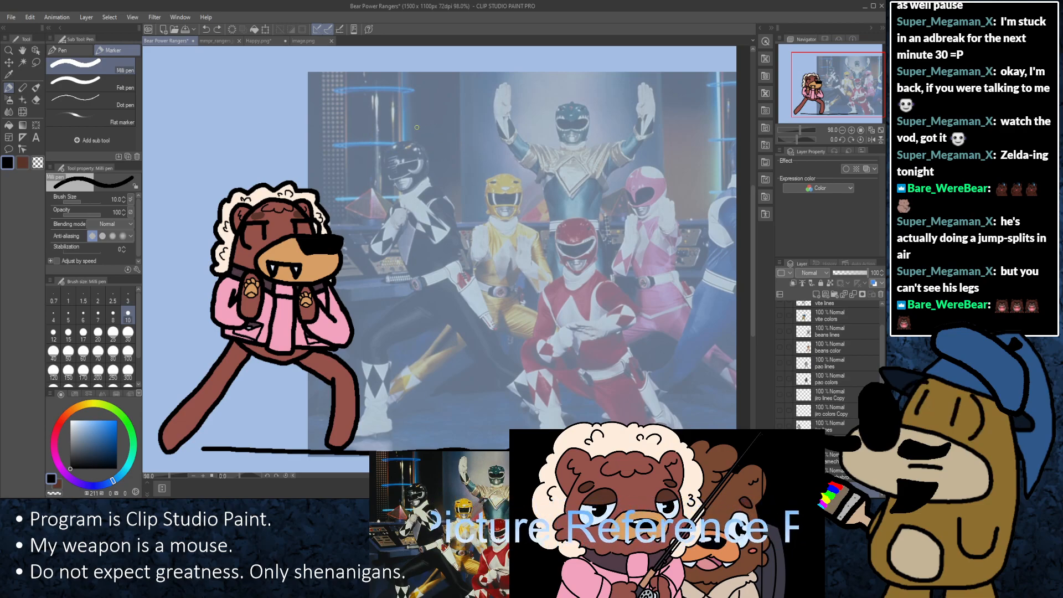
{"action": "mouse_move", "coordinate": [417, 127]}
{"action": "left_mouse_down"}
{"action": "mouse_move", "coordinate": [391, 144]}
{"action": "mouse_move", "coordinate": [481, 156]}
{"action": "mouse_move", "coordinate": [442, 117]}
{"action": "mouse_move", "coordinate": [421, 116]}
{"action": "mouse_move", "coordinate": [413, 163]}
{"action": "mouse_move", "coordinate": [481, 157]}
{"action": "mouse_move", "coordinate": [460, 120]}
{"action": "mouse_move", "coordinate": [408, 109]}
{"action": "mouse_move", "coordinate": [444, 145]}
{"action": "mouse_move", "coordinate": [478, 120]}
{"action": "mouse_move", "coordinate": [410, 104]}
{"action": "mouse_move", "coordinate": [418, 135]}
{"action": "mouse_move", "coordinate": [467, 132]}
{"action": "mouse_move", "coordinate": [463, 108]}
{"action": "mouse_move", "coordinate": [419, 100]}
{"action": "mouse_move", "coordinate": [406, 125]}
{"action": "mouse_move", "coordinate": [447, 138]}
{"action": "mouse_move", "coordinate": [477, 126]}
{"action": "mouse_move", "coordinate": [437, 98]}
{"action": "left_mouse_up"}
{"action": "key", "text": "ctrl+z"}
{"action": "key", "text": "ctrl+z"}
{"action": "key", "text": "ctrl+z"}
{"action": "key", "text": "ctrl+z"}
{"action": "key", "text": "ctrl+z"}
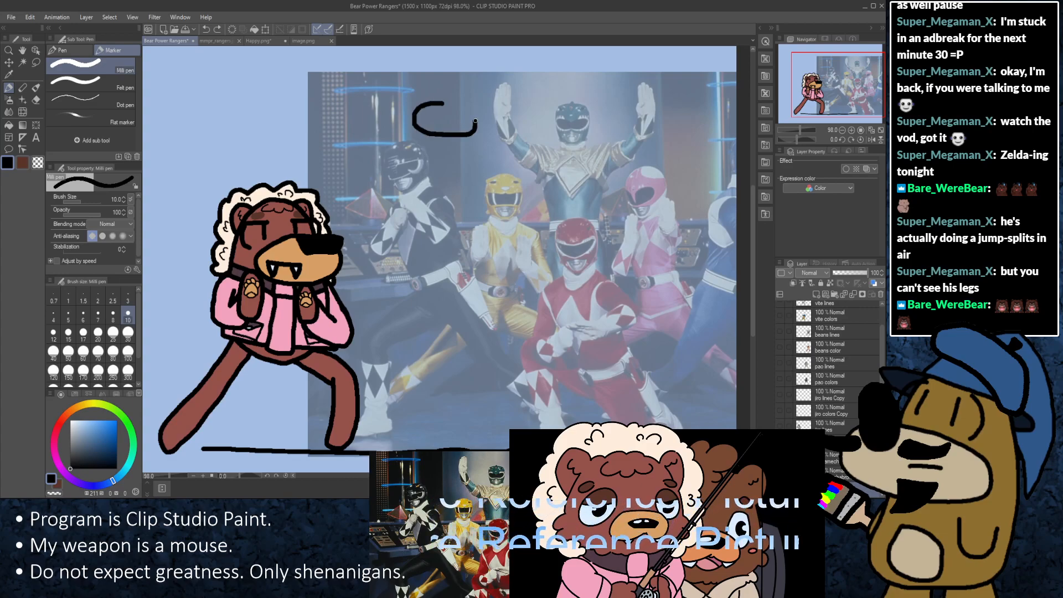
{"action": "key", "text": "ctrl+z"}
{"action": "mouse_move", "coordinate": [443, 99]}
{"action": "left_mouse_down"}
{"action": "mouse_move", "coordinate": [412, 127]}
{"action": "mouse_move", "coordinate": [472, 135]}
{"action": "left_mouse_up"}
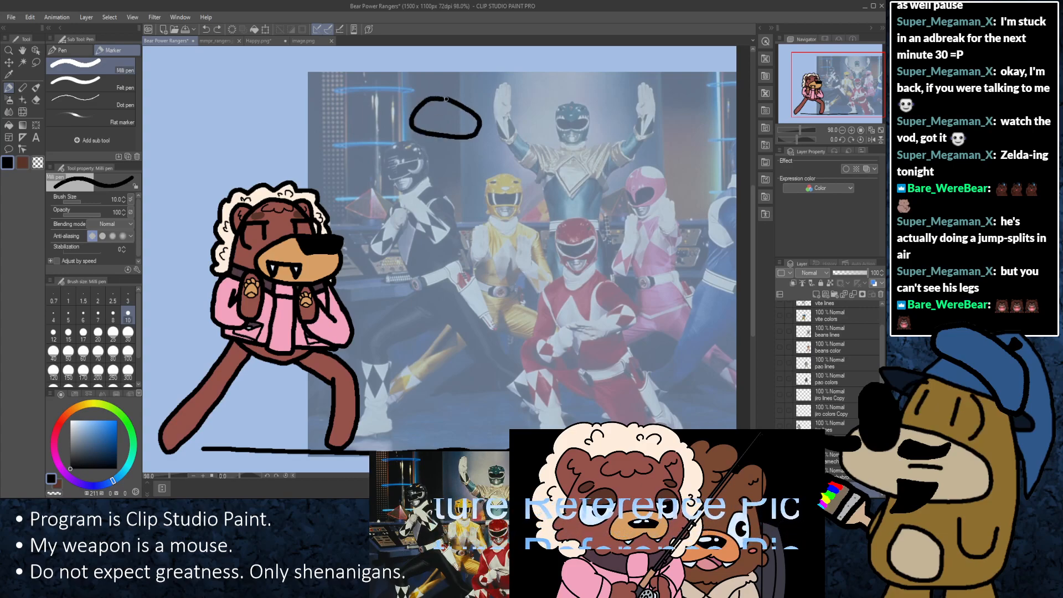
{"action": "key", "text": "ctrl+z"}
{"action": "mouse_move", "coordinate": [451, 97]}
{"action": "left_mouse_down"}
{"action": "mouse_move", "coordinate": [418, 118]}
{"action": "mouse_move", "coordinate": [436, 135]}
{"action": "mouse_move", "coordinate": [484, 130]}
{"action": "mouse_move", "coordinate": [474, 110]}
{"action": "mouse_move", "coordinate": [439, 100]}
{"action": "mouse_move", "coordinate": [431, 144]}
{"action": "mouse_move", "coordinate": [488, 114]}
{"action": "mouse_move", "coordinate": [446, 98]}
{"action": "mouse_move", "coordinate": [415, 116]}
{"action": "mouse_move", "coordinate": [456, 144]}
{"action": "mouse_move", "coordinate": [474, 115]}
{"action": "mouse_move", "coordinate": [423, 111]}
{"action": "mouse_move", "coordinate": [437, 143]}
{"action": "mouse_move", "coordinate": [478, 138]}
{"action": "mouse_move", "coordinate": [460, 110]}
{"action": "mouse_move", "coordinate": [448, 144]}
{"action": "mouse_move", "coordinate": [422, 115]}
{"action": "mouse_move", "coordinate": [459, 154]}
{"action": "mouse_move", "coordinate": [485, 132]}
{"action": "mouse_move", "coordinate": [449, 104]}
{"action": "mouse_move", "coordinate": [427, 109]}
{"action": "mouse_move", "coordinate": [460, 145]}
{"action": "left_mouse_up"}
{"action": "key", "text": "ctrl+z"}
{"action": "key", "text": "ctrl+z"}
{"action": "key", "text": "ctrl+z"}
{"action": "key", "text": "ctrl+z"}
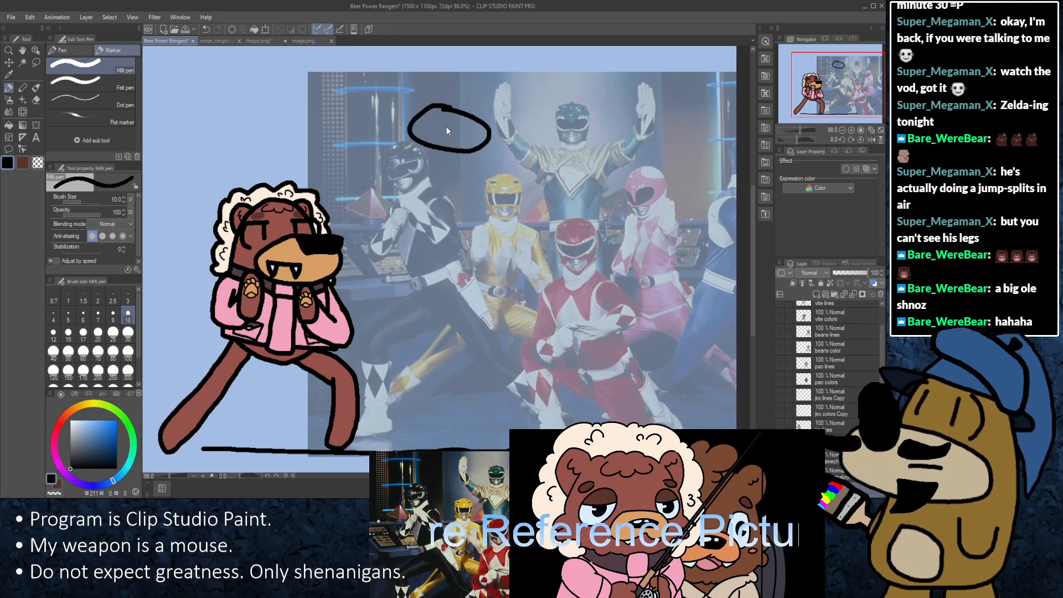
{"action": "key", "text": "ctrl+z"}
{"action": "mouse_move", "coordinate": [447, 99]}
{"action": "left_mouse_down"}
{"action": "mouse_move", "coordinate": [417, 137]}
{"action": "mouse_move", "coordinate": [495, 143]}
{"action": "mouse_move", "coordinate": [467, 106]}
{"action": "mouse_move", "coordinate": [421, 129]}
{"action": "mouse_move", "coordinate": [482, 140]}
{"action": "mouse_move", "coordinate": [460, 108]}
{"action": "mouse_move", "coordinate": [422, 145]}
{"action": "mouse_move", "coordinate": [480, 154]}
{"action": "left_mouse_up"}
{"action": "key", "text": "ctrl+z"}
{"action": "key", "text": "ctrl+z"}
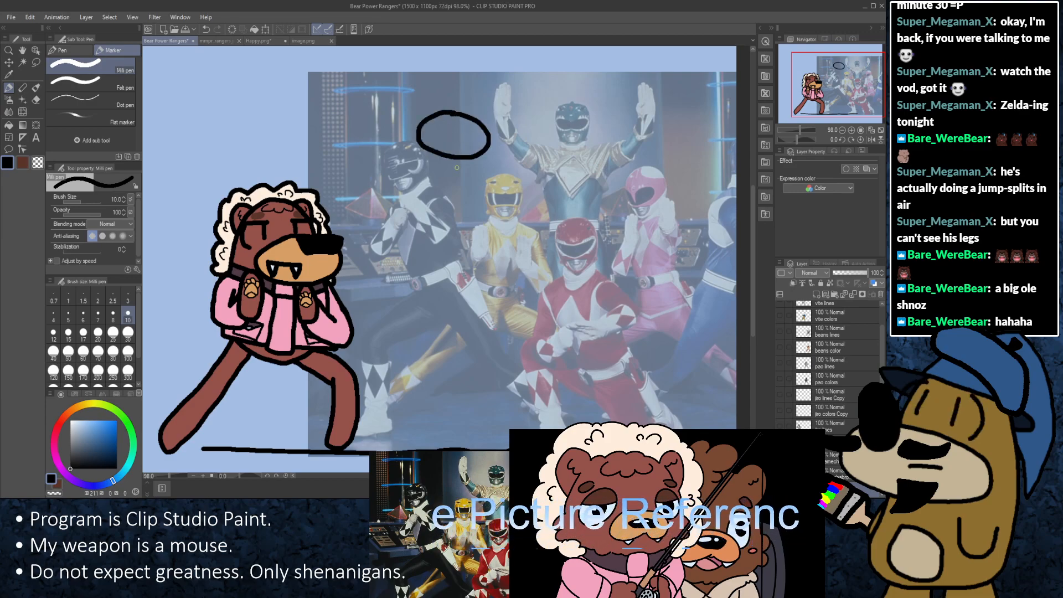
{"action": "key", "text": "ctrl+z"}
{"action": "mouse_move", "coordinate": [457, 114]}
{"action": "left_mouse_down"}
{"action": "mouse_move", "coordinate": [476, 153]}
{"action": "mouse_move", "coordinate": [445, 114]}
{"action": "left_mouse_up"}
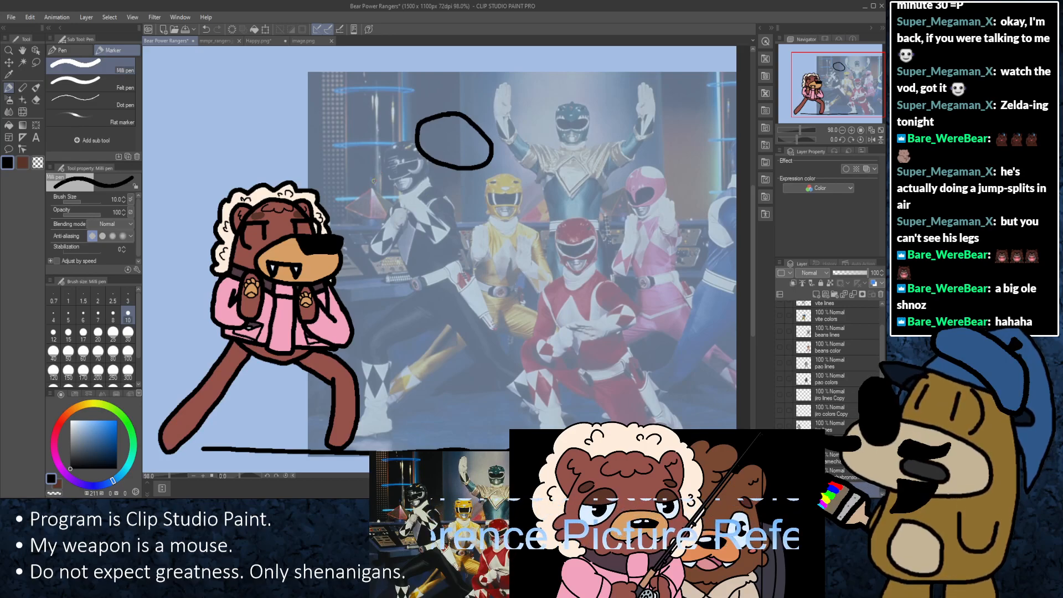
{"action": "key", "text": "ctrl+z"}
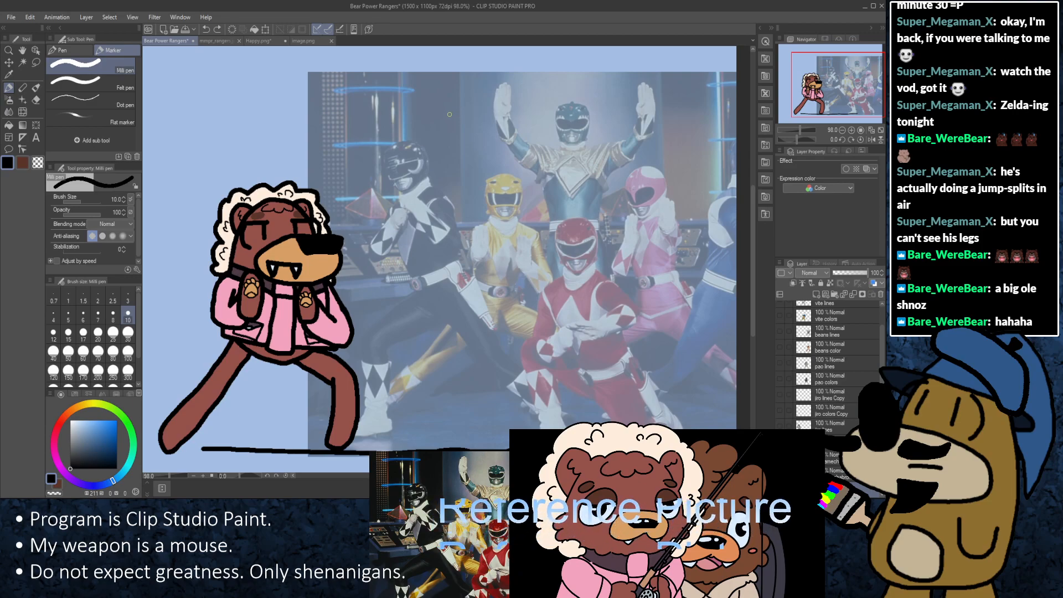
{"action": "mouse_move", "coordinate": [419, 130]}
{"action": "left_mouse_down"}
{"action": "mouse_move", "coordinate": [473, 151]}
{"action": "mouse_move", "coordinate": [495, 125]}
{"action": "mouse_move", "coordinate": [458, 113]}
{"action": "mouse_move", "coordinate": [408, 143]}
{"action": "mouse_move", "coordinate": [465, 164]}
{"action": "mouse_move", "coordinate": [466, 115]}
{"action": "mouse_move", "coordinate": [411, 135]}
{"action": "mouse_move", "coordinate": [464, 160]}
{"action": "mouse_move", "coordinate": [477, 128]}
{"action": "mouse_move", "coordinate": [436, 111]}
{"action": "mouse_move", "coordinate": [417, 158]}
{"action": "mouse_move", "coordinate": [477, 156]}
{"action": "mouse_move", "coordinate": [462, 115]}
{"action": "mouse_move", "coordinate": [412, 146]}
{"action": "mouse_move", "coordinate": [482, 162]}
{"action": "mouse_move", "coordinate": [455, 120]}
{"action": "mouse_move", "coordinate": [418, 126]}
{"action": "mouse_move", "coordinate": [464, 171]}
{"action": "mouse_move", "coordinate": [448, 128]}
{"action": "left_mouse_up"}
{"action": "key", "text": "ctrl+z"}
{"action": "key", "text": "ctrl+z"}
{"action": "key", "text": "ctrl+z"}
{"action": "key", "text": "ctrl+z"}
{"action": "key", "text": "ctrl+z"}
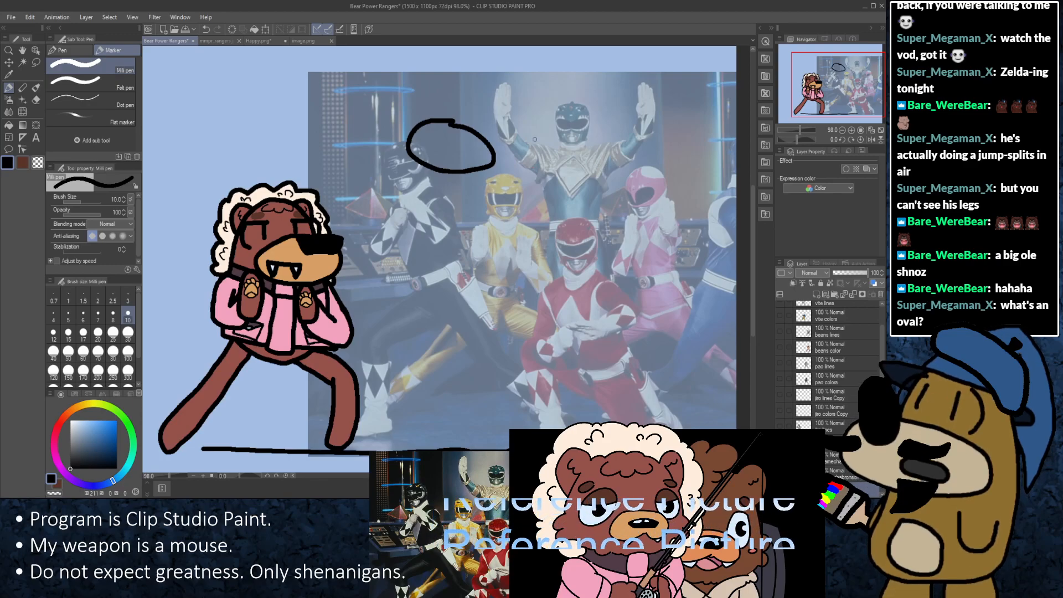
{"action": "key", "text": "ctrl+z"}
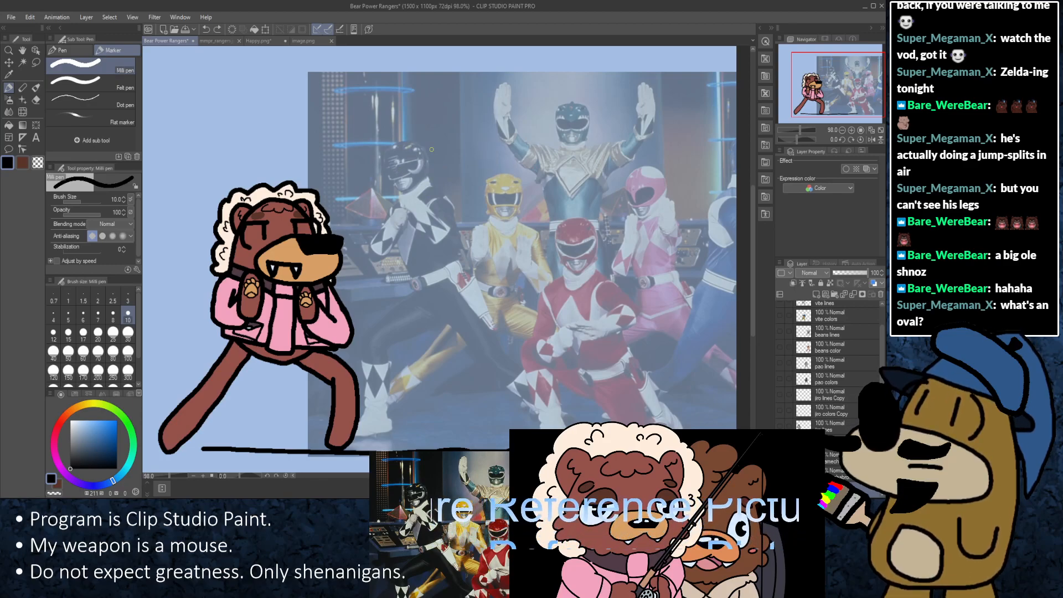
{"action": "mouse_move", "coordinate": [438, 116]}
{"action": "left_mouse_down"}
{"action": "mouse_move", "coordinate": [414, 119]}
{"action": "mouse_move", "coordinate": [444, 162]}
{"action": "mouse_move", "coordinate": [484, 142]}
{"action": "mouse_move", "coordinate": [442, 113]}
{"action": "mouse_move", "coordinate": [394, 135]}
{"action": "mouse_move", "coordinate": [472, 149]}
{"action": "mouse_move", "coordinate": [438, 116]}
{"action": "left_mouse_up"}
{"action": "key", "text": "ctrl+z"}
{"action": "key", "text": "ctrl+z"}
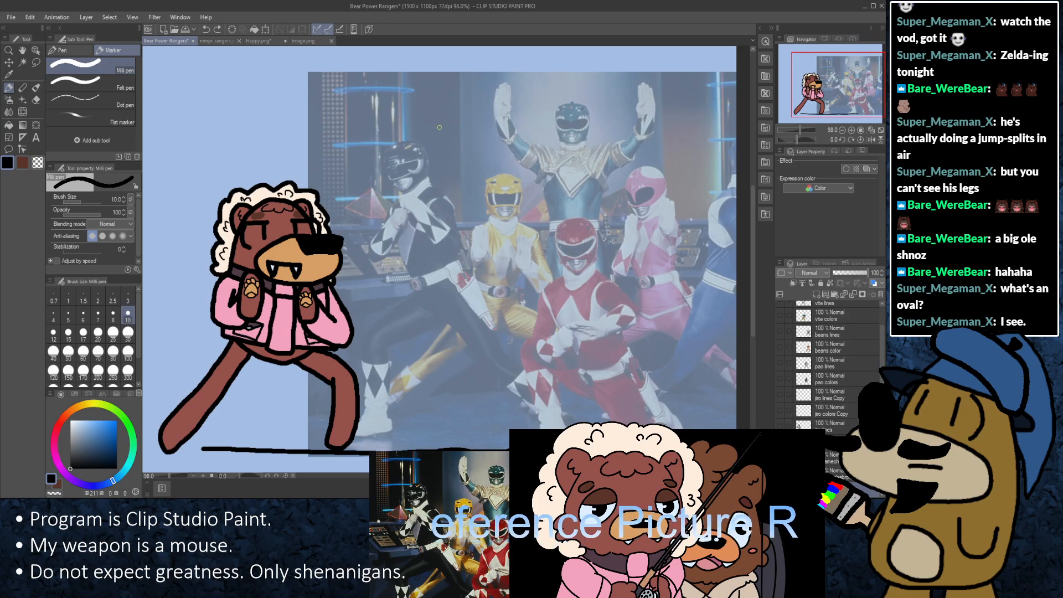
{"action": "left_click_drag", "start_coordinate": [440, 117], "coordinate": [405, 130]}
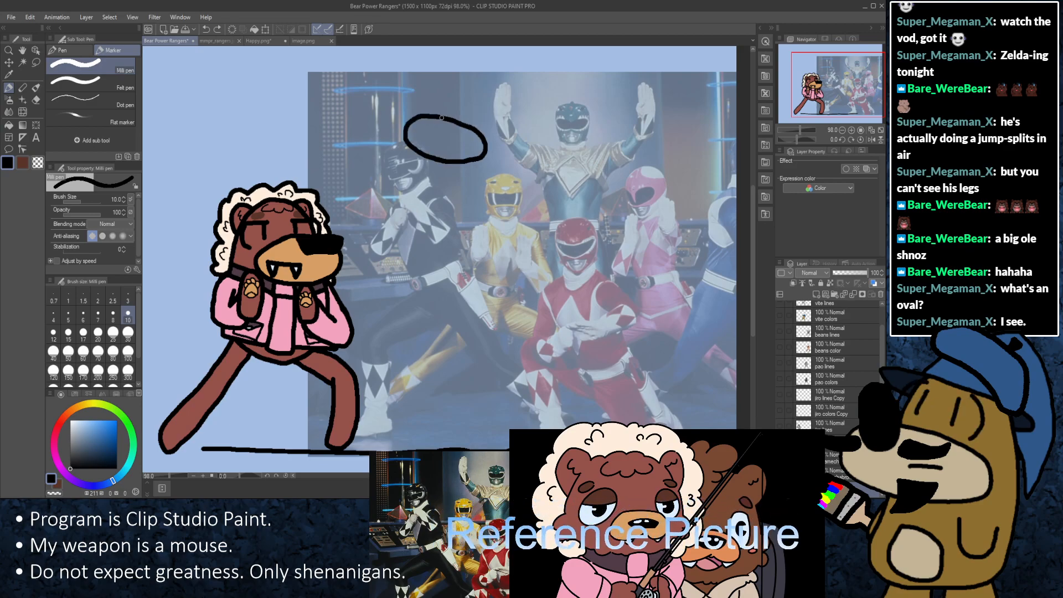
{"action": "key", "text": "ctrl+z"}
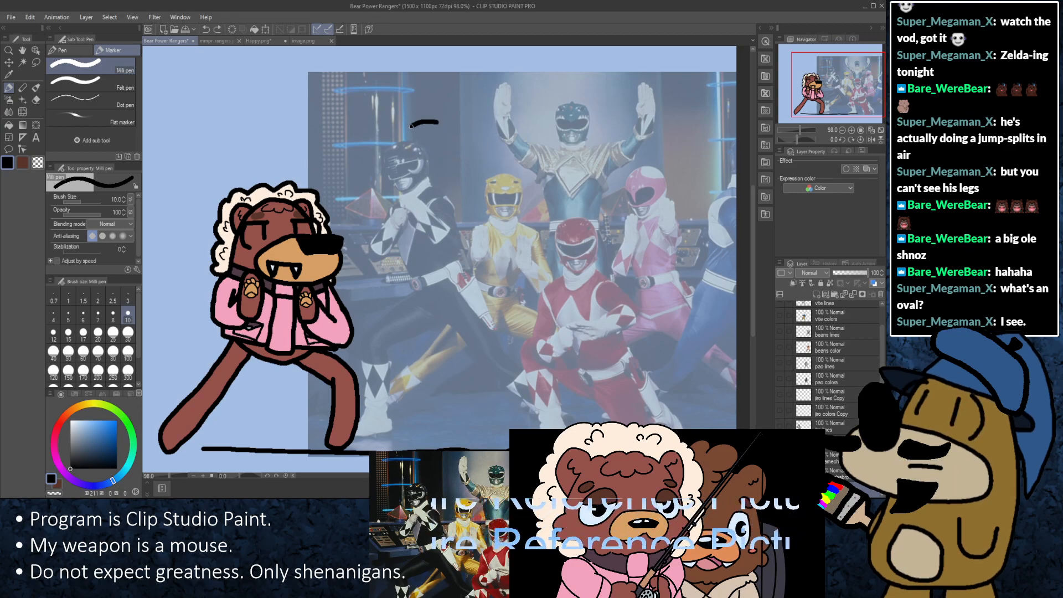
{"action": "mouse_move", "coordinate": [412, 126]}
{"action": "left_mouse_down"}
{"action": "mouse_move", "coordinate": [442, 160]}
{"action": "mouse_move", "coordinate": [482, 143]}
{"action": "mouse_move", "coordinate": [443, 118]}
{"action": "mouse_move", "coordinate": [400, 140]}
{"action": "mouse_move", "coordinate": [480, 158]}
{"action": "mouse_move", "coordinate": [436, 118]}
{"action": "mouse_move", "coordinate": [413, 115]}
{"action": "mouse_move", "coordinate": [425, 162]}
{"action": "mouse_move", "coordinate": [469, 137]}
{"action": "left_mouse_up"}
{"action": "key", "text": "ctrl+z"}
{"action": "key", "text": "ctrl+z"}
{"action": "key", "text": "ctrl+z"}
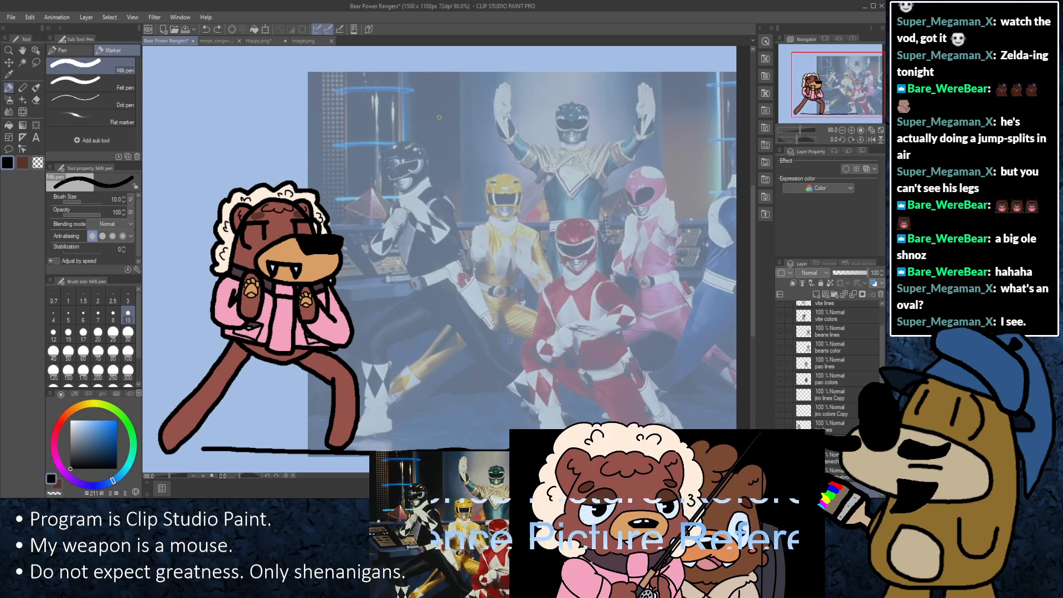
{"action": "mouse_move", "coordinate": [429, 107]}
{"action": "left_mouse_down"}
{"action": "mouse_move", "coordinate": [423, 142]}
{"action": "mouse_move", "coordinate": [478, 135]}
{"action": "mouse_move", "coordinate": [418, 113]}
{"action": "mouse_move", "coordinate": [443, 159]}
{"action": "mouse_move", "coordinate": [470, 127]}
{"action": "mouse_move", "coordinate": [410, 140]}
{"action": "mouse_move", "coordinate": [448, 163]}
{"action": "mouse_move", "coordinate": [477, 146]}
{"action": "mouse_move", "coordinate": [455, 121]}
{"action": "mouse_move", "coordinate": [437, 125]}
{"action": "mouse_move", "coordinate": [413, 136]}
{"action": "mouse_move", "coordinate": [426, 168]}
{"action": "mouse_move", "coordinate": [474, 175]}
{"action": "mouse_move", "coordinate": [486, 155]}
{"action": "mouse_move", "coordinate": [442, 131]}
{"action": "mouse_move", "coordinate": [417, 141]}
{"action": "mouse_move", "coordinate": [432, 176]}
{"action": "mouse_move", "coordinate": [487, 167]}
{"action": "mouse_move", "coordinate": [446, 126]}
{"action": "left_mouse_up"}
{"action": "key", "text": "ctrl+z"}
{"action": "key", "text": "ctrl+z"}
{"action": "key", "text": "ctrl+z"}
{"action": "key", "text": "ctrl+z"}
{"action": "key", "text": "ctrl+z"}
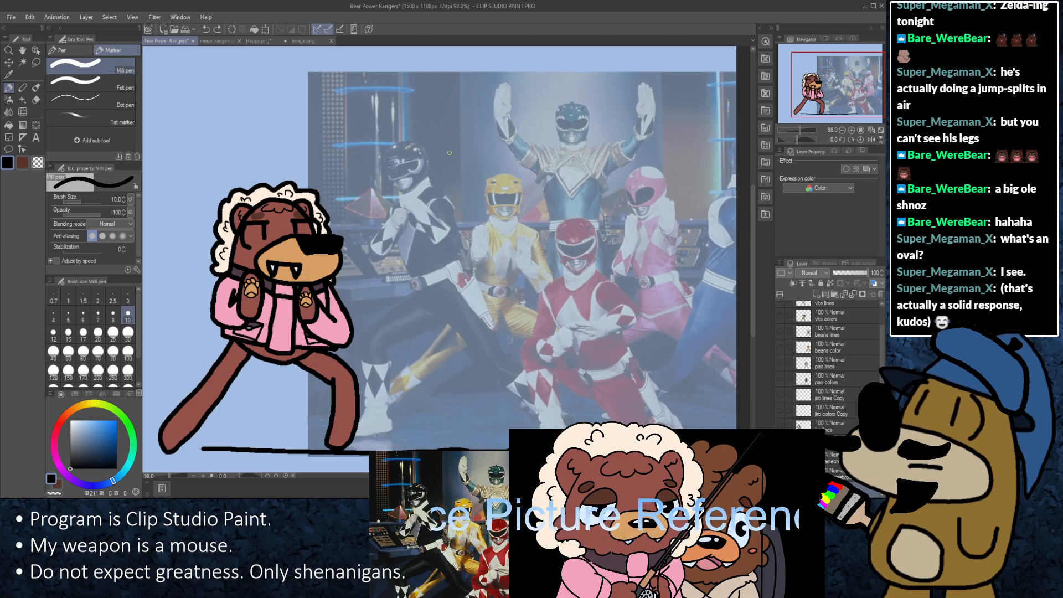
Step: Draw the bear's muzzle as a wide, slightly tilted oval beside the black ranger's helmet and compare it with Happy.png
{"action": "mouse_move", "coordinate": [463, 127]}
{"action": "left_mouse_down"}
{"action": "mouse_move", "coordinate": [421, 147]}
{"action": "mouse_move", "coordinate": [478, 176]}
{"action": "mouse_move", "coordinate": [488, 137]}
{"action": "mouse_move", "coordinate": [451, 128]}
{"action": "mouse_move", "coordinate": [417, 145]}
{"action": "mouse_move", "coordinate": [467, 175]}
{"action": "mouse_move", "coordinate": [491, 145]}
{"action": "mouse_move", "coordinate": [454, 127]}
{"action": "mouse_move", "coordinate": [409, 144]}
{"action": "mouse_move", "coordinate": [436, 177]}
{"action": "mouse_move", "coordinate": [482, 181]}
{"action": "mouse_move", "coordinate": [495, 157]}
{"action": "mouse_move", "coordinate": [459, 130]}
{"action": "left_mouse_up"}
{"action": "key", "text": "ctrl+z"}
{"action": "key", "text": "ctrl+z"}
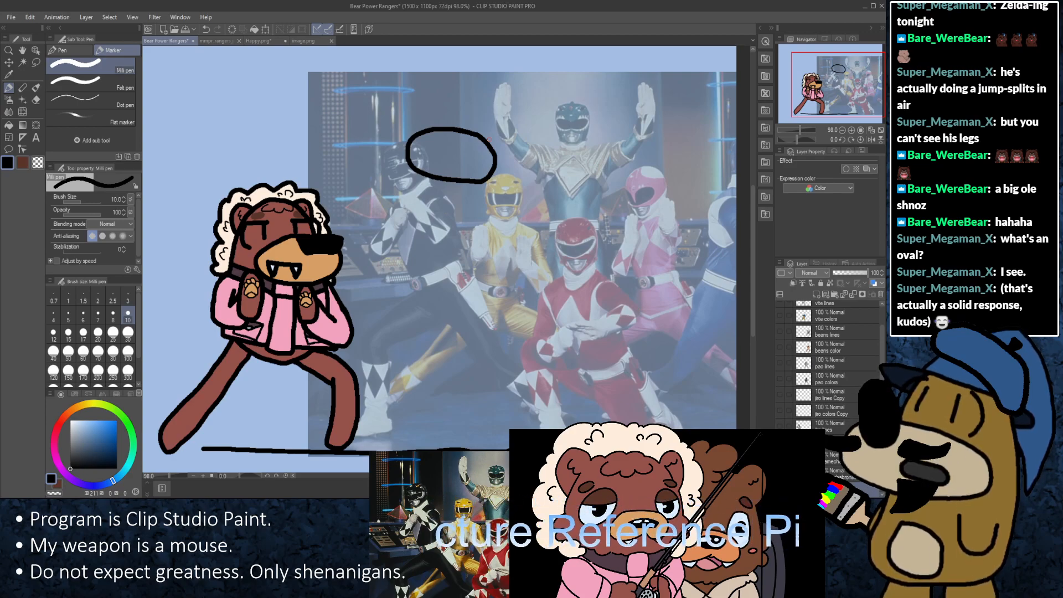
{"action": "left_click", "coordinate": [264, 44]}
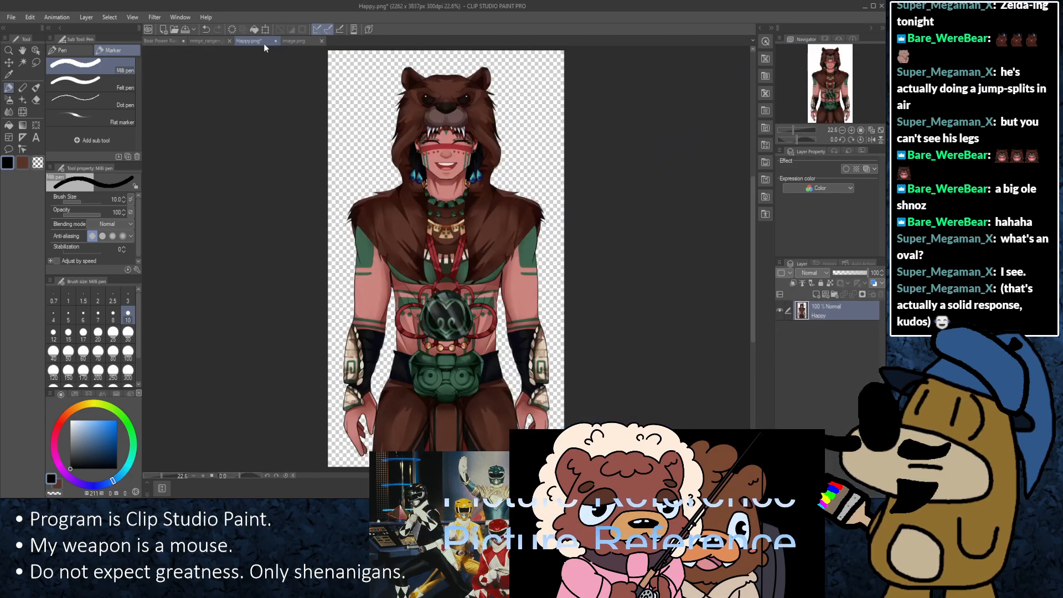
{"action": "left_click", "coordinate": [160, 42]}
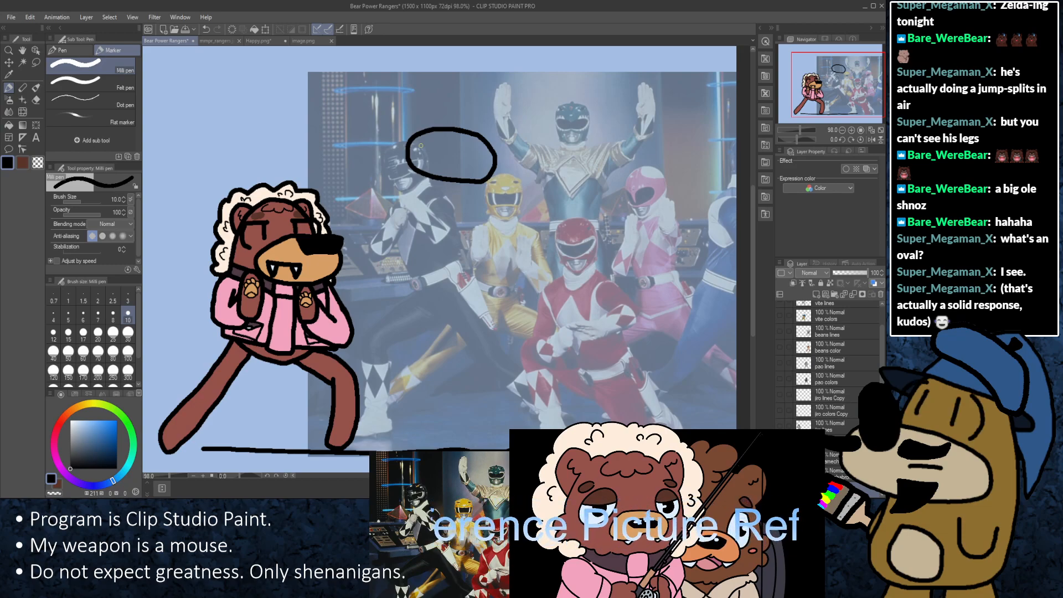
Step: Draw a small rounded nose overlapping the muzzle oval's upper-left edge and fill it solid black with the pen
{"action": "mouse_move", "coordinate": [421, 145]}
{"action": "left_mouse_down"}
{"action": "mouse_move", "coordinate": [408, 127]}
{"action": "mouse_move", "coordinate": [427, 117]}
{"action": "mouse_move", "coordinate": [434, 126]}
{"action": "mouse_move", "coordinate": [425, 144]}
{"action": "mouse_move", "coordinate": [409, 125]}
{"action": "left_mouse_up"}
{"action": "key", "text": "ctrl+z"}
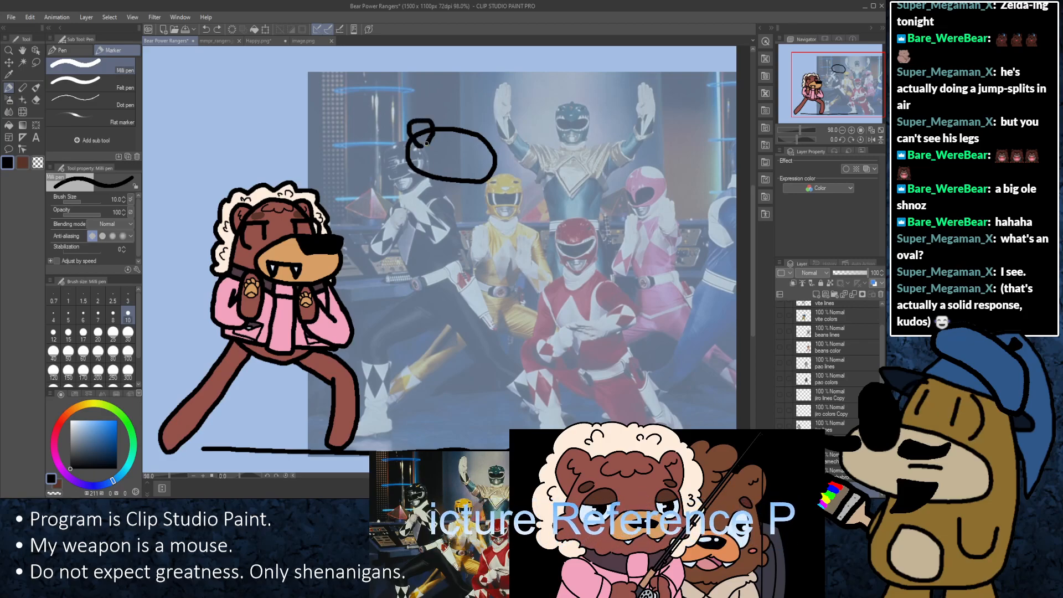
{"action": "scroll", "coordinate": [413, 134], "scroll_direction": "up", "scroll_amount": 3}
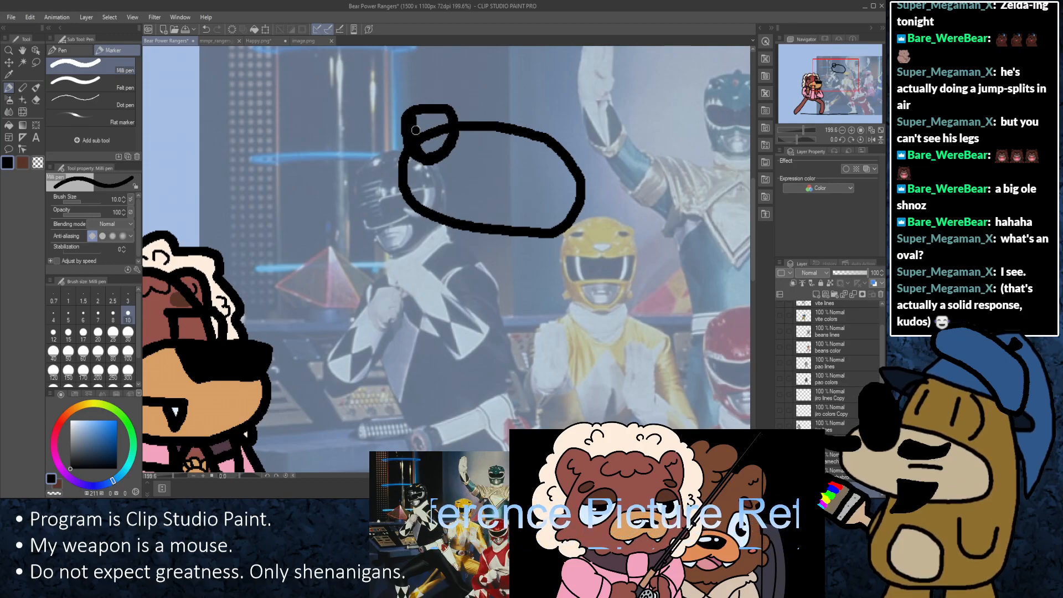
{"action": "mouse_move", "coordinate": [415, 130]}
{"action": "left_mouse_down"}
{"action": "mouse_move", "coordinate": [444, 121]}
{"action": "mouse_move", "coordinate": [426, 146]}
{"action": "left_mouse_up"}
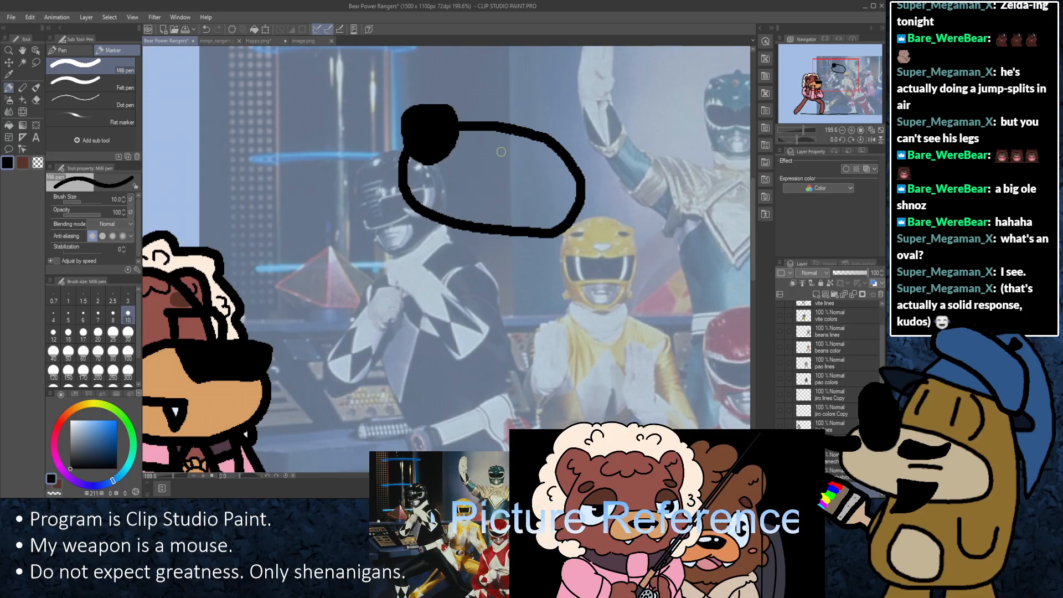
{"action": "scroll", "coordinate": [311, 242], "scroll_direction": "down", "scroll_amount": 5}
Step: Study the bear hood in Happy.png again and return to the whole Bear Power Rangers composition
{"action": "left_click", "coordinate": [258, 40]}
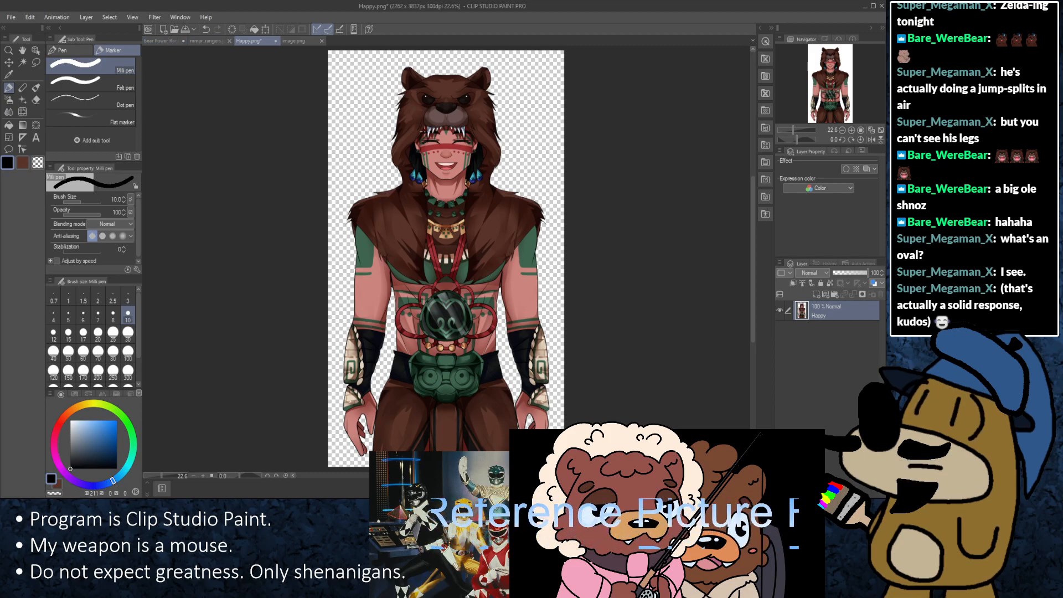
{"action": "left_click", "coordinate": [171, 41]}
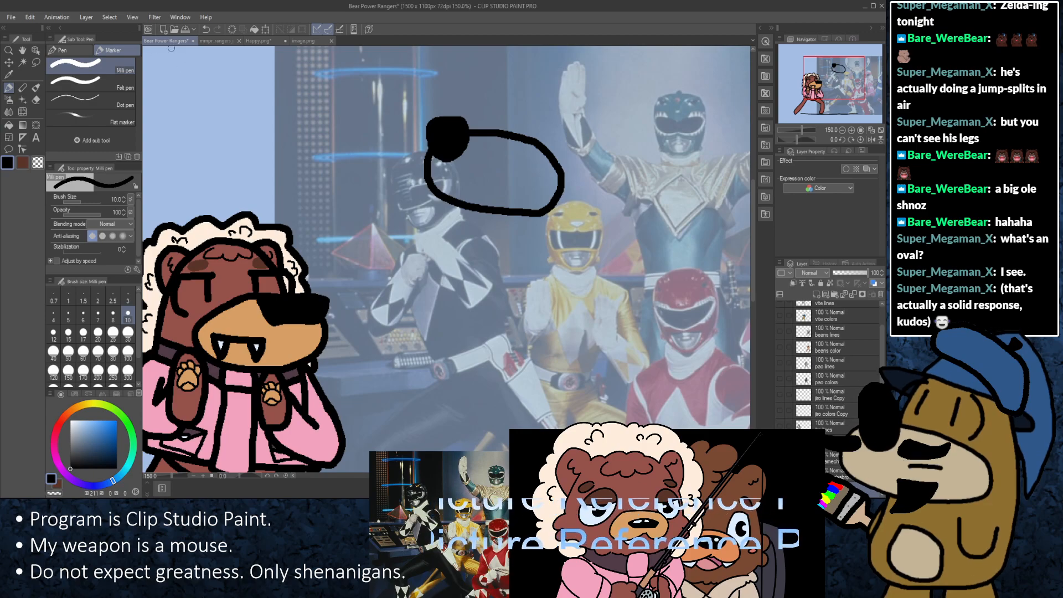
{"action": "scroll", "coordinate": [573, 290], "scroll_direction": "down", "scroll_amount": 3}
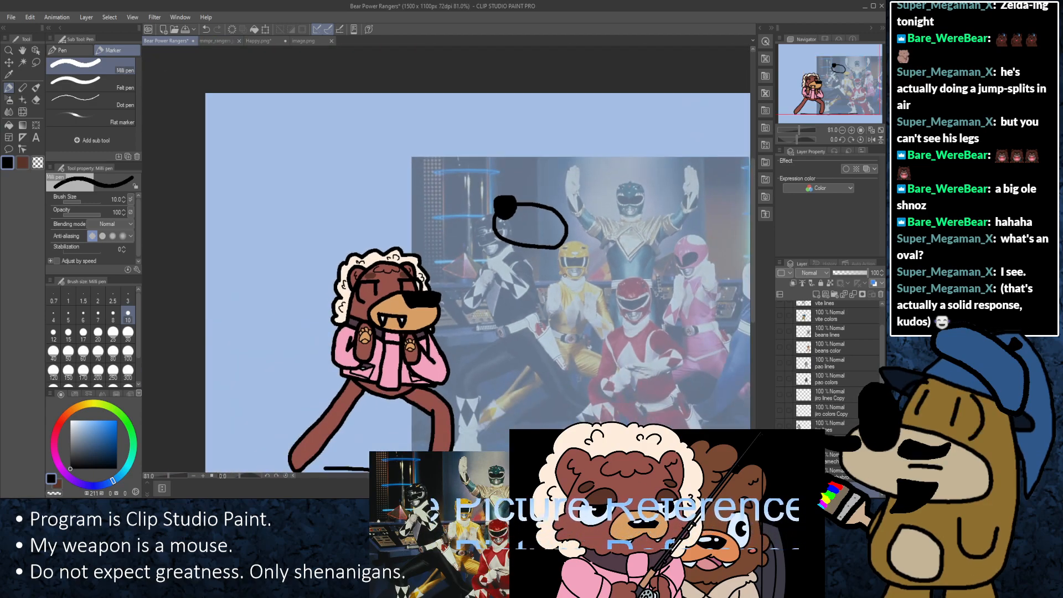
Step: Compare the muzzle sketch with the bear hood in Happy.png and return to the Bear Power Rangers drawing
{"action": "scroll", "coordinate": [579, 321], "scroll_direction": "down", "scroll_amount": 1}
{"action": "scroll", "coordinate": [579, 321], "scroll_direction": "up", "scroll_amount": 2}
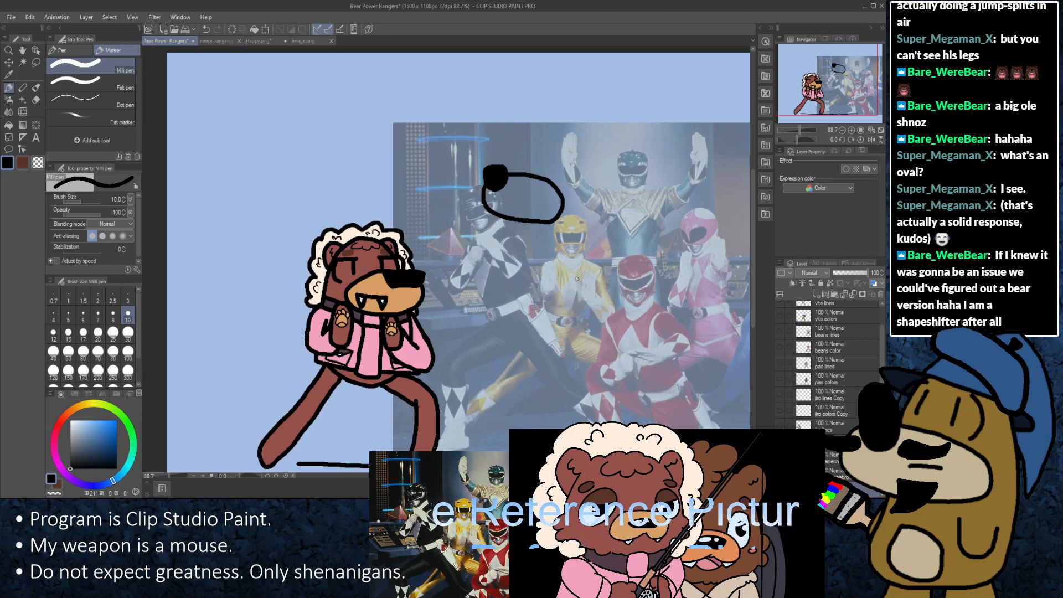
{"action": "scroll", "coordinate": [550, 272], "scroll_direction": "up", "scroll_amount": 2}
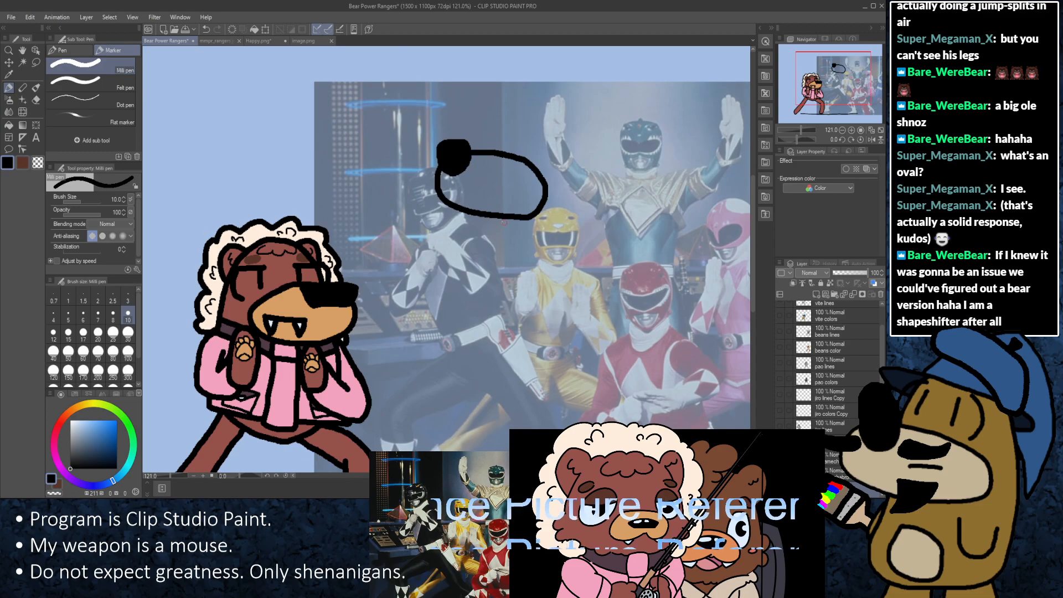
{"action": "left_click", "coordinate": [267, 40]}
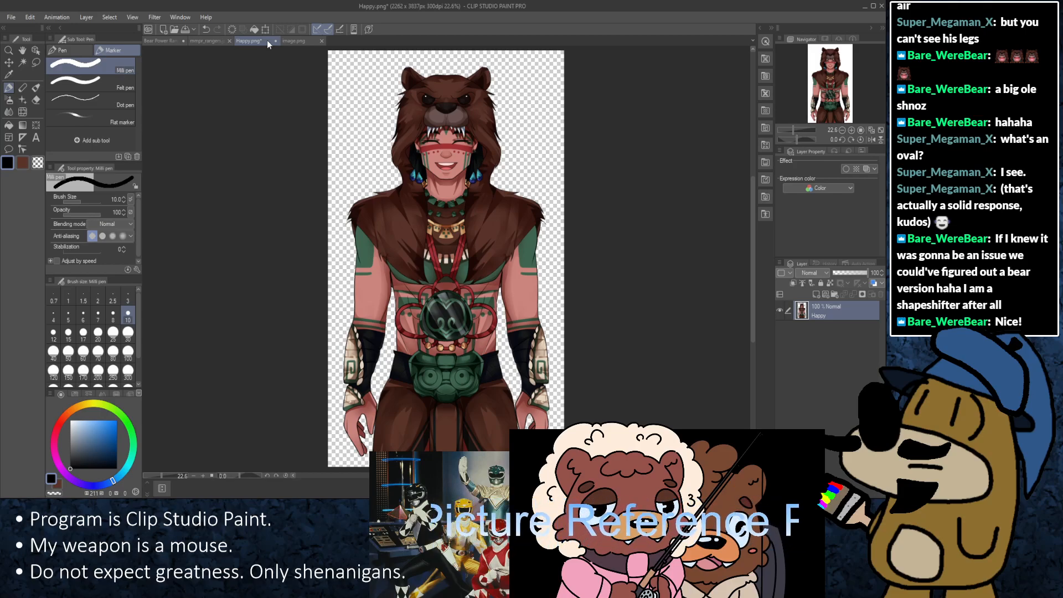
{"action": "left_click", "coordinate": [162, 41]}
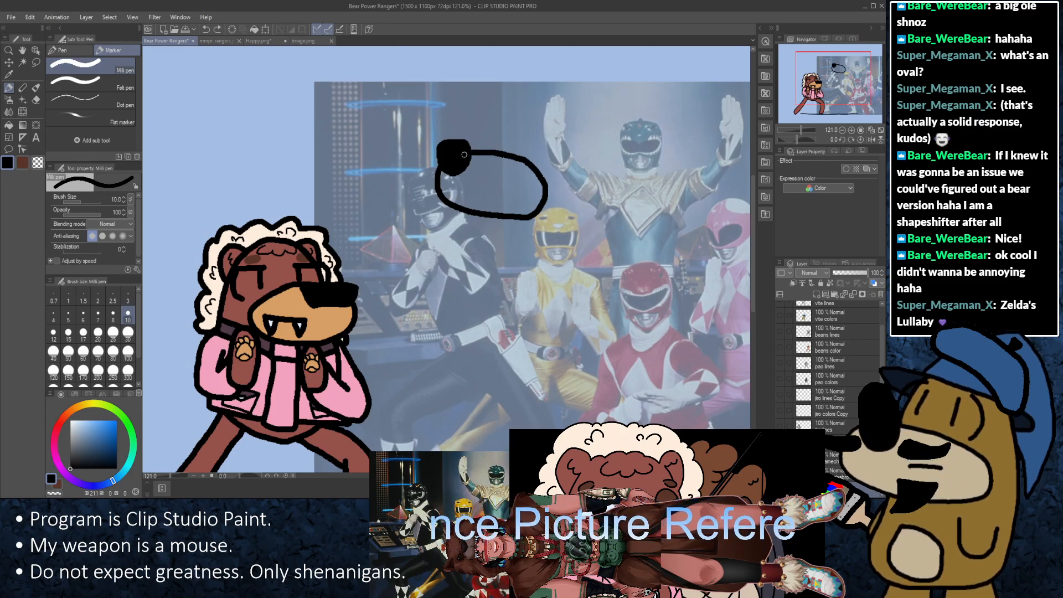
Step: Try several curved head outlines starting at the nose and arching over the muzzle, undoing each stroke
{"action": "mouse_move", "coordinate": [464, 154]}
{"action": "left_mouse_down"}
{"action": "mouse_move", "coordinate": [474, 126]}
{"action": "mouse_move", "coordinate": [498, 115]}
{"action": "mouse_move", "coordinate": [531, 115]}
{"action": "mouse_move", "coordinate": [505, 122]}
{"action": "mouse_move", "coordinate": [546, 120]}
{"action": "left_mouse_up"}
{"action": "key", "text": "ctrl+z"}
{"action": "key", "text": "ctrl+z"}
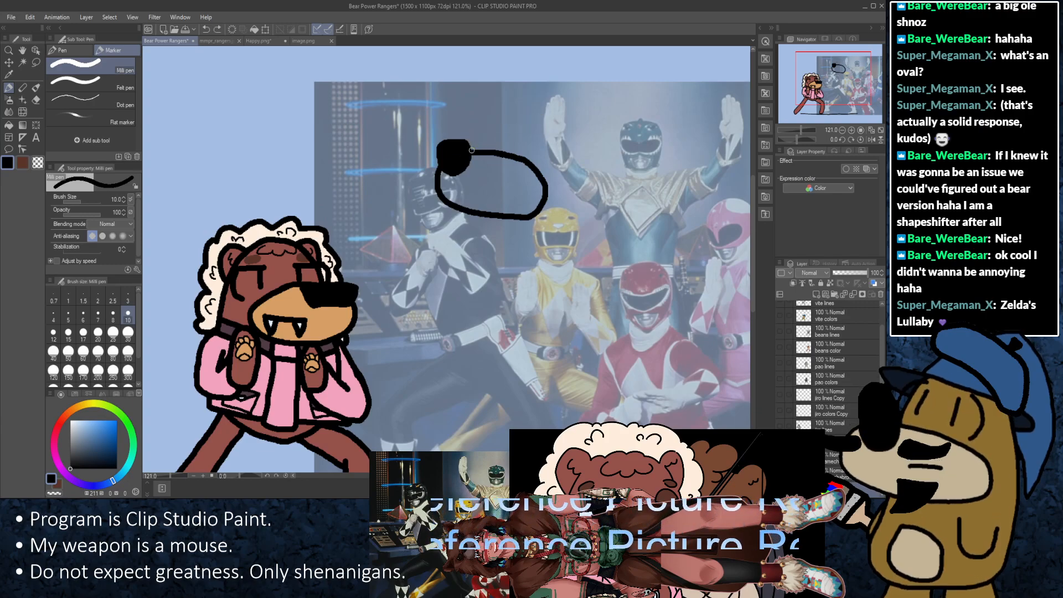
{"action": "mouse_move", "coordinate": [473, 150]}
{"action": "left_mouse_down"}
{"action": "mouse_move", "coordinate": [504, 123]}
{"action": "mouse_move", "coordinate": [547, 128]}
{"action": "mouse_move", "coordinate": [564, 160]}
{"action": "left_mouse_up"}
{"action": "key", "text": "ctrl+z"}
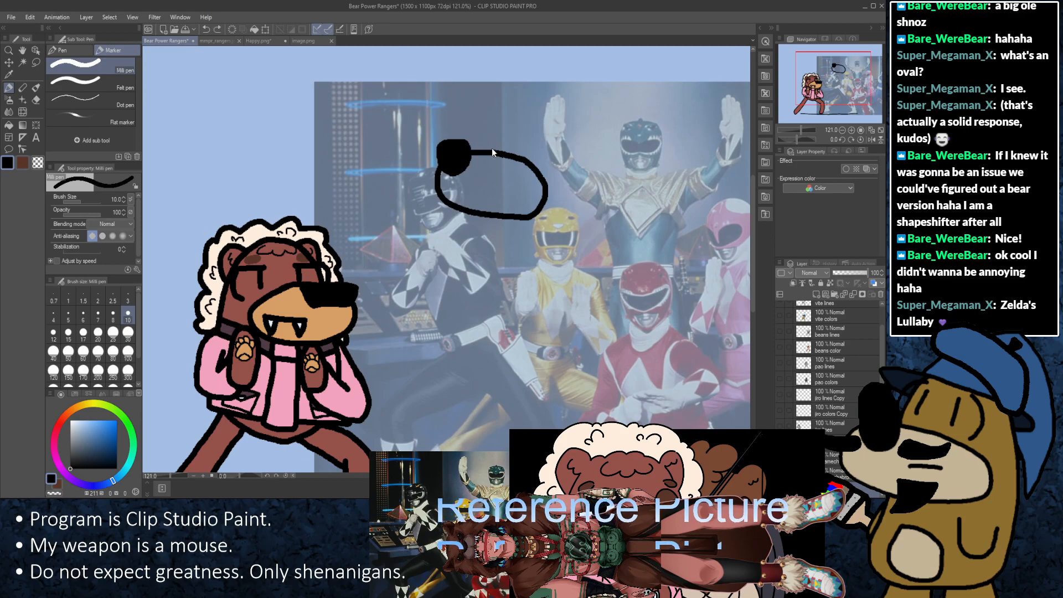
{"action": "mouse_move", "coordinate": [463, 153]}
{"action": "left_mouse_down"}
{"action": "mouse_move", "coordinate": [483, 132]}
{"action": "mouse_move", "coordinate": [544, 139]}
{"action": "mouse_move", "coordinate": [477, 138]}
{"action": "mouse_move", "coordinate": [514, 136]}
{"action": "mouse_move", "coordinate": [479, 129]}
{"action": "mouse_move", "coordinate": [504, 126]}
{"action": "mouse_move", "coordinate": [464, 154]}
{"action": "mouse_move", "coordinate": [488, 124]}
{"action": "mouse_move", "coordinate": [543, 134]}
{"action": "mouse_move", "coordinate": [570, 166]}
{"action": "mouse_move", "coordinate": [579, 228]}
{"action": "left_mouse_up"}
{"action": "key", "text": "ctrl+z"}
{"action": "key", "text": "ctrl+z"}
{"action": "key", "text": "ctrl+z"}
{"action": "key", "text": "ctrl+z"}
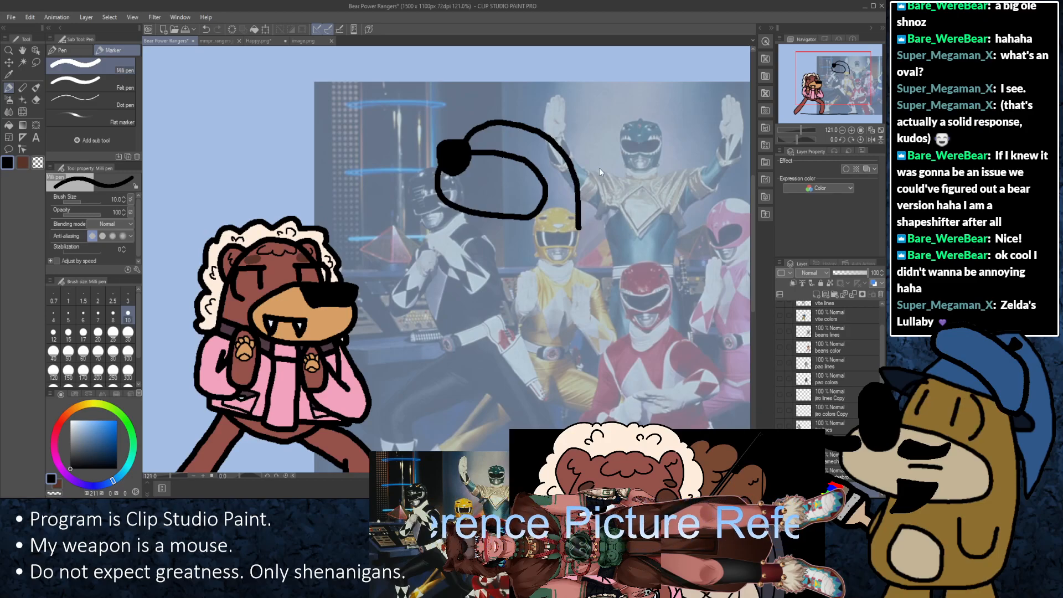
{"action": "key", "text": "ctrl+z"}
{"action": "mouse_move", "coordinate": [460, 156]}
{"action": "left_mouse_down"}
{"action": "mouse_move", "coordinate": [477, 121]}
{"action": "mouse_move", "coordinate": [501, 119]}
{"action": "left_mouse_up"}
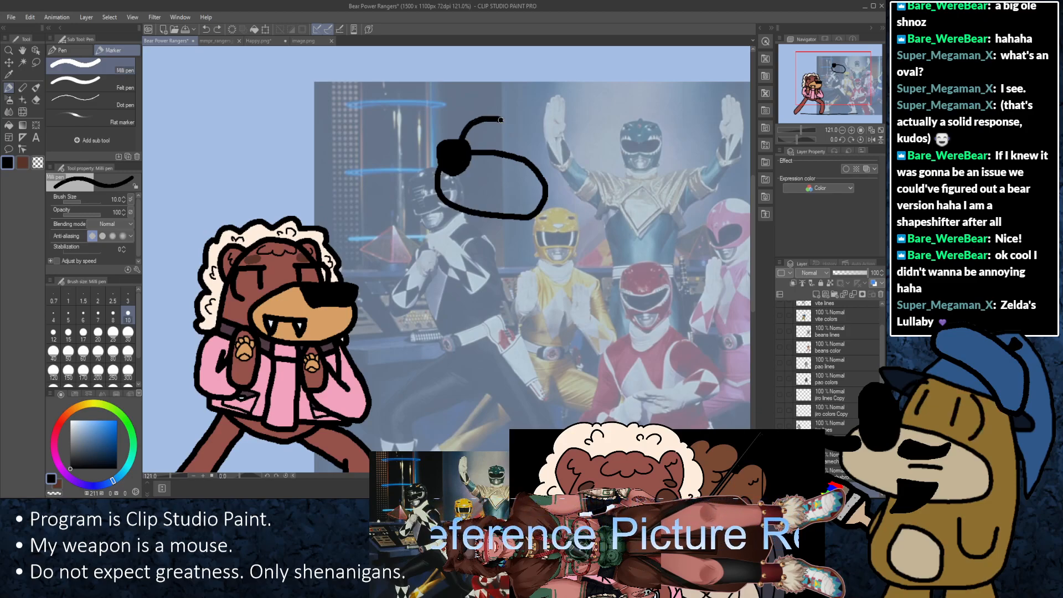
{"action": "key", "text": "ctrl+z"}
{"action": "mouse_move", "coordinate": [460, 153]}
{"action": "left_mouse_down"}
{"action": "mouse_move", "coordinate": [479, 126]}
{"action": "mouse_move", "coordinate": [524, 125]}
{"action": "mouse_move", "coordinate": [540, 143]}
{"action": "left_mouse_up"}
{"action": "key", "text": "ctrl+z"}
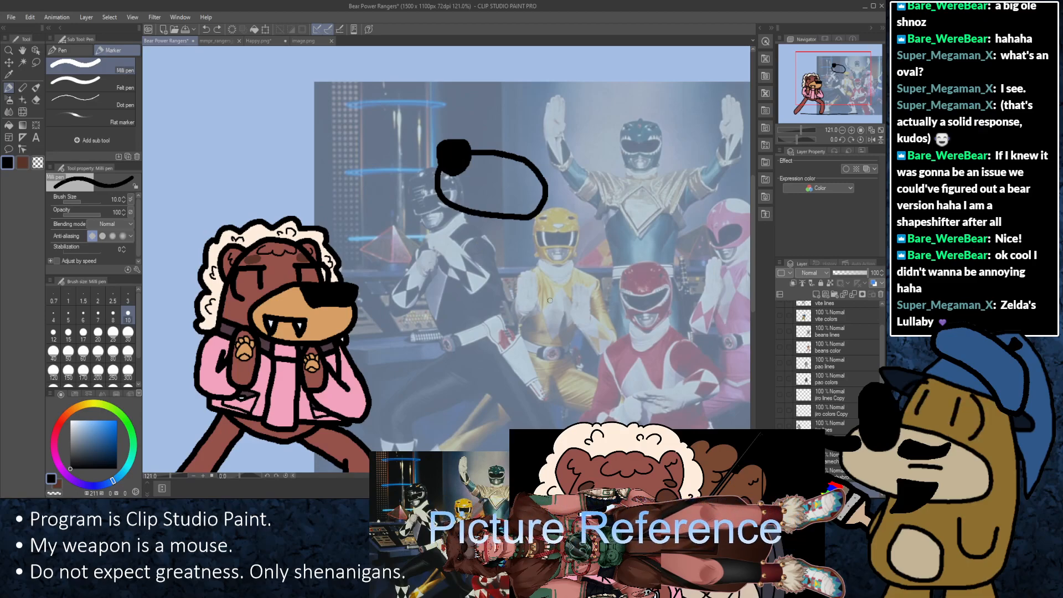
Step: Try freehand strokes beneath the muzzle and over the photo beside it, undoing each attempt
{"action": "left_click_drag", "start_coordinate": [567, 260], "coordinate": [508, 212]}
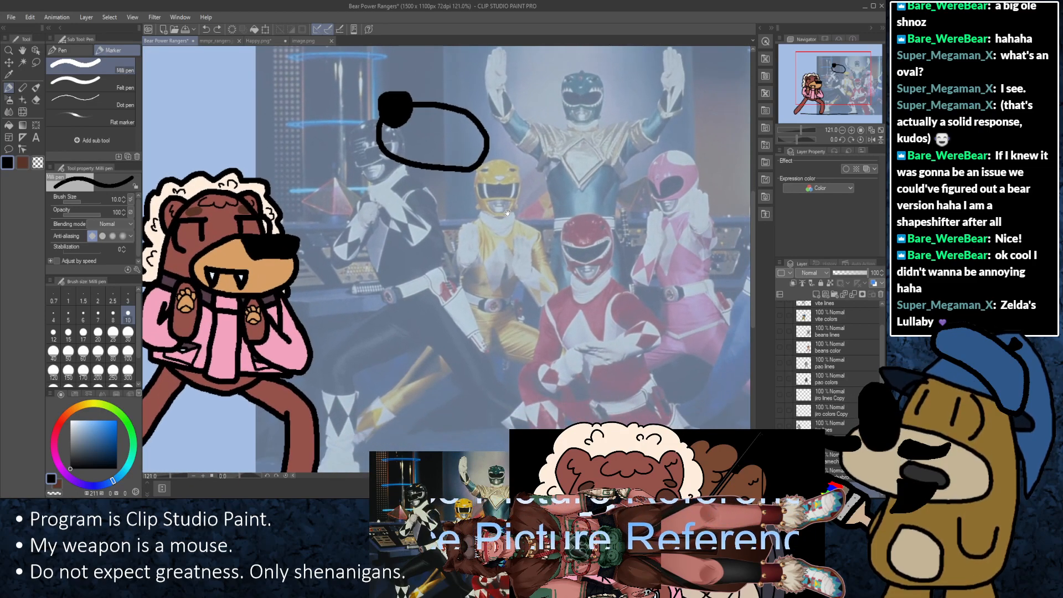
{"action": "scroll", "coordinate": [486, 243], "scroll_direction": "down", "scroll_amount": 2}
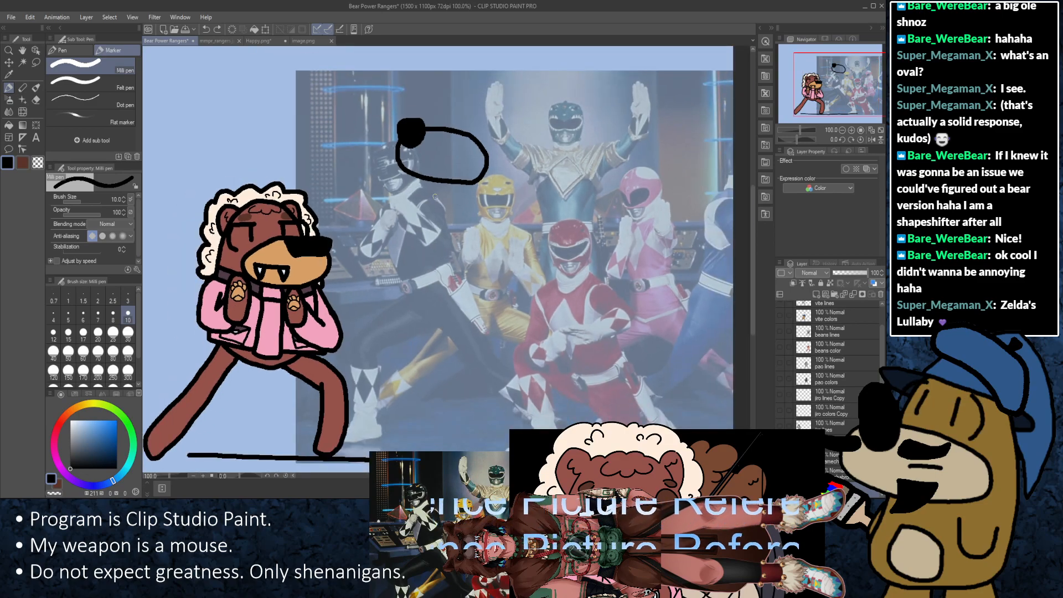
{"action": "scroll", "coordinate": [435, 181], "scroll_direction": "up", "scroll_amount": 2}
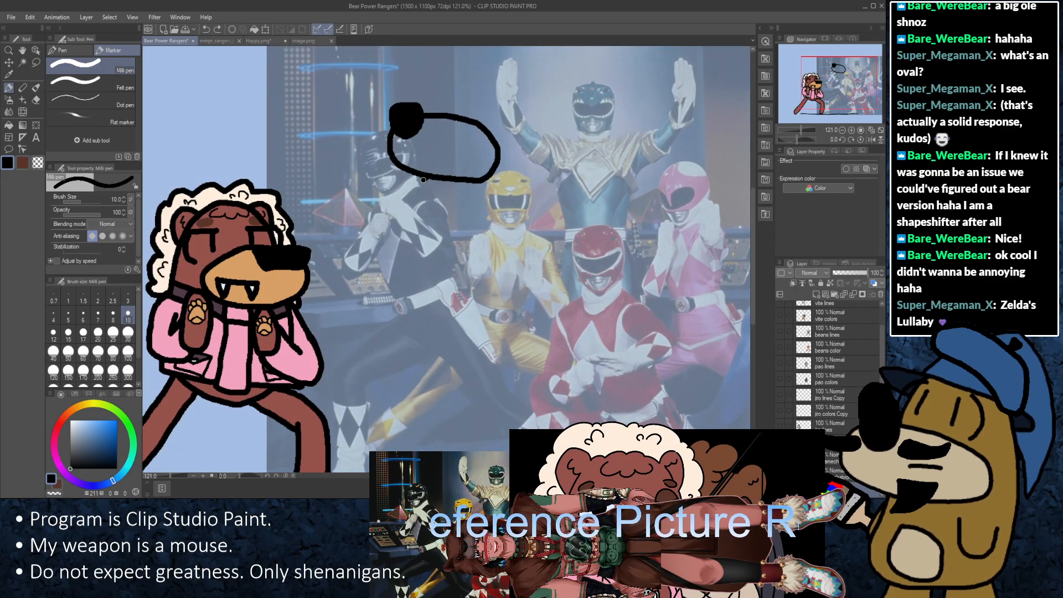
{"action": "mouse_move", "coordinate": [423, 179]}
{"action": "left_mouse_down"}
{"action": "mouse_move", "coordinate": [414, 227]}
{"action": "mouse_move", "coordinate": [457, 253]}
{"action": "mouse_move", "coordinate": [497, 227]}
{"action": "mouse_move", "coordinate": [498, 198]}
{"action": "mouse_move", "coordinate": [488, 182]}
{"action": "mouse_move", "coordinate": [423, 188]}
{"action": "mouse_move", "coordinate": [430, 246]}
{"action": "mouse_move", "coordinate": [470, 252]}
{"action": "mouse_move", "coordinate": [488, 249]}
{"action": "mouse_move", "coordinate": [498, 216]}
{"action": "mouse_move", "coordinate": [487, 178]}
{"action": "left_mouse_up"}
{"action": "key", "text": "ctrl+z"}
{"action": "key", "text": "ctrl+z"}
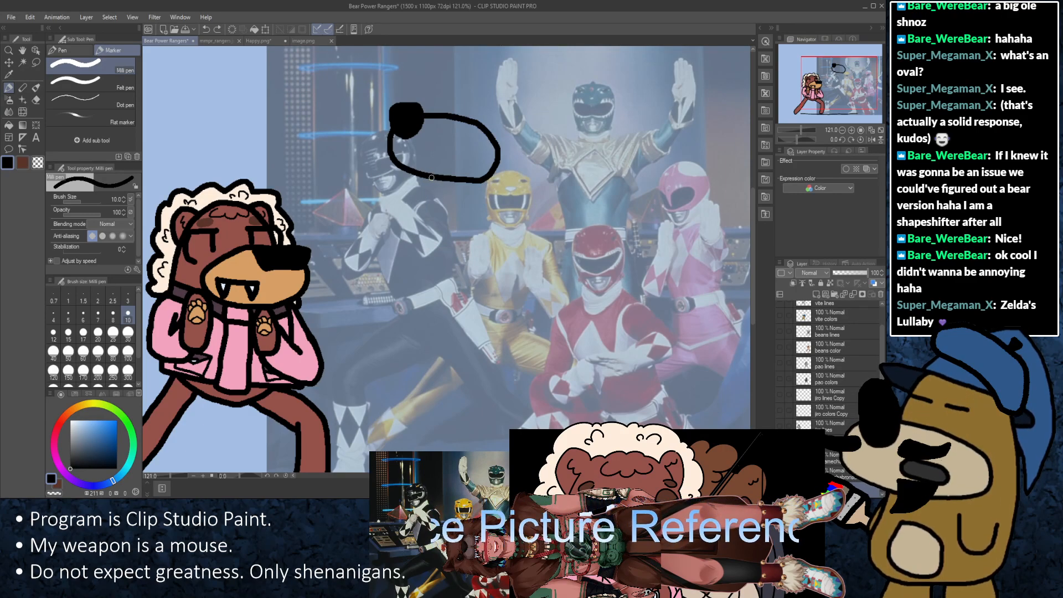
{"action": "mouse_move", "coordinate": [576, 145]}
{"action": "left_mouse_down"}
{"action": "mouse_move", "coordinate": [585, 240]}
{"action": "mouse_move", "coordinate": [627, 174]}
{"action": "mouse_move", "coordinate": [589, 157]}
{"action": "mouse_move", "coordinate": [615, 239]}
{"action": "mouse_move", "coordinate": [623, 153]}
{"action": "left_mouse_up"}
{"action": "key", "text": "ctrl+z"}
{"action": "key", "text": "ctrl+z"}
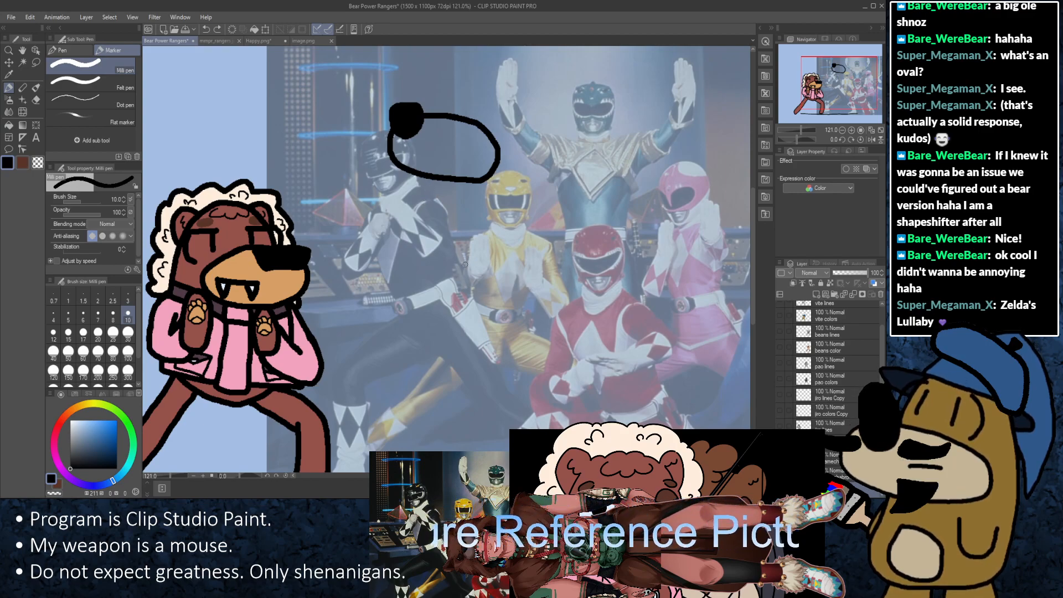
Step: Draw a rounded U-shaped outline hanging from the muzzle's underside, slightly narrower than the muzzle, between the black and yellow rangers
{"action": "scroll", "coordinate": [421, 194], "scroll_direction": "up", "scroll_amount": 1}
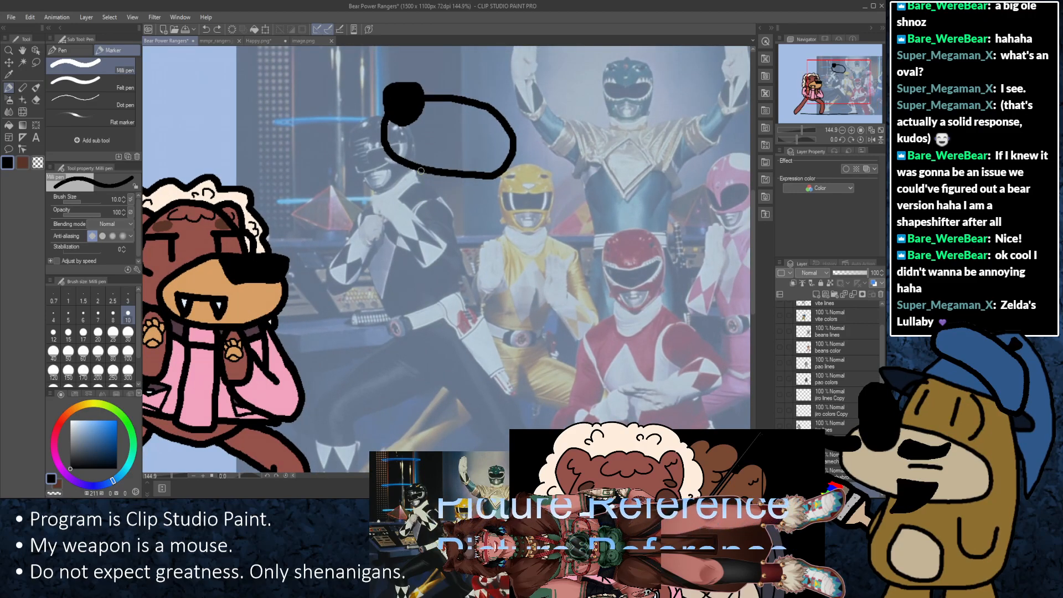
{"action": "mouse_move", "coordinate": [421, 170]}
{"action": "left_mouse_down"}
{"action": "mouse_move", "coordinate": [412, 231]}
{"action": "mouse_move", "coordinate": [445, 255]}
{"action": "mouse_move", "coordinate": [503, 244]}
{"action": "mouse_move", "coordinate": [517, 225]}
{"action": "mouse_move", "coordinate": [507, 166]}
{"action": "left_mouse_up"}
{"action": "key", "text": "ctrl+z"}
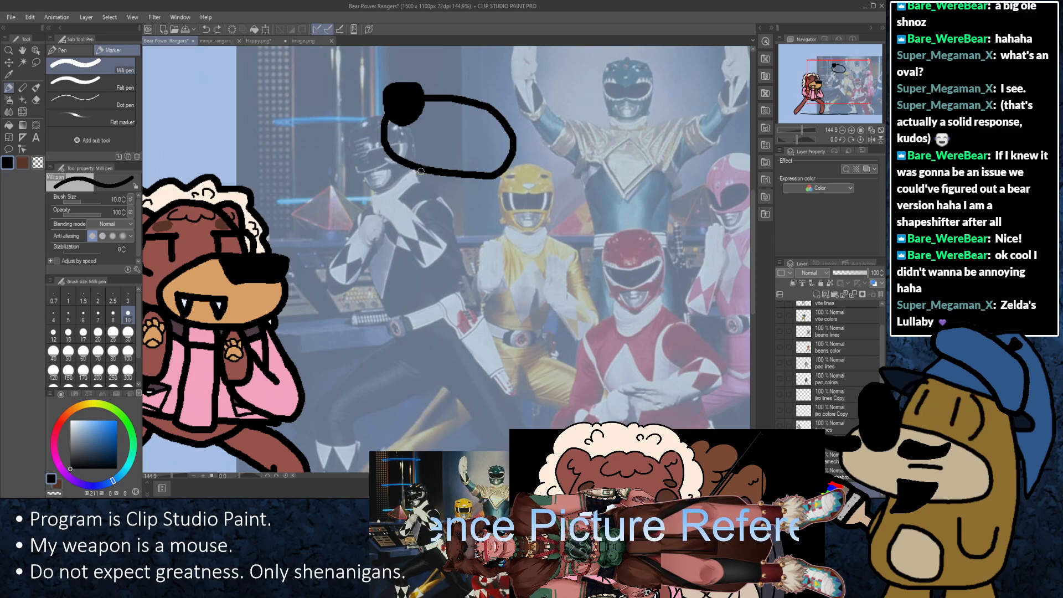
{"action": "mouse_move", "coordinate": [420, 171]}
{"action": "left_mouse_down"}
{"action": "mouse_move", "coordinate": [412, 212]}
{"action": "mouse_move", "coordinate": [423, 240]}
{"action": "mouse_move", "coordinate": [452, 257]}
{"action": "mouse_move", "coordinate": [502, 245]}
{"action": "mouse_move", "coordinate": [507, 176]}
{"action": "left_mouse_up"}
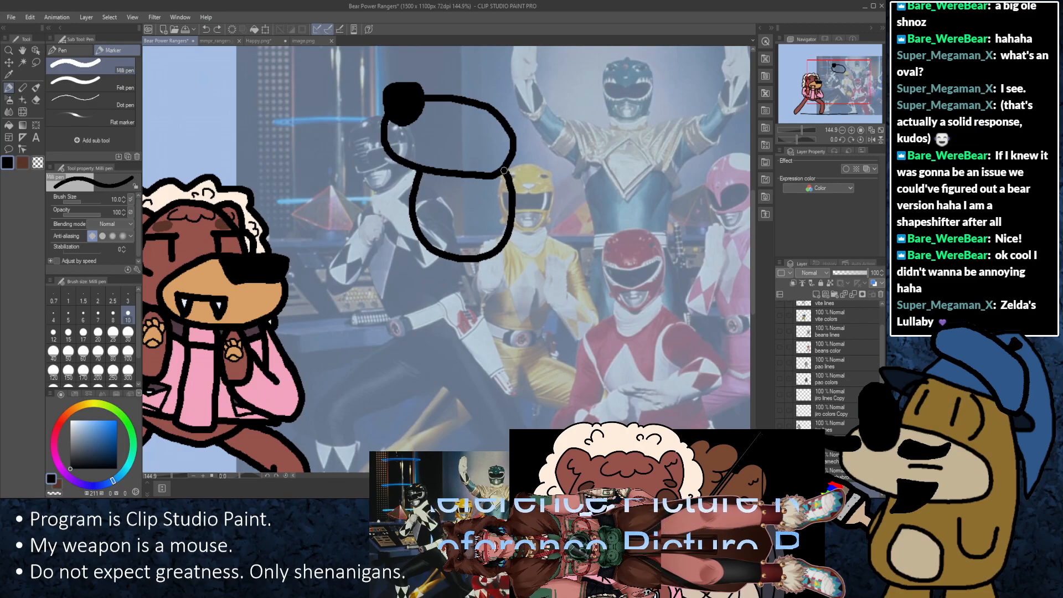
{"action": "scroll", "coordinate": [570, 217], "scroll_direction": "down", "scroll_amount": 1}
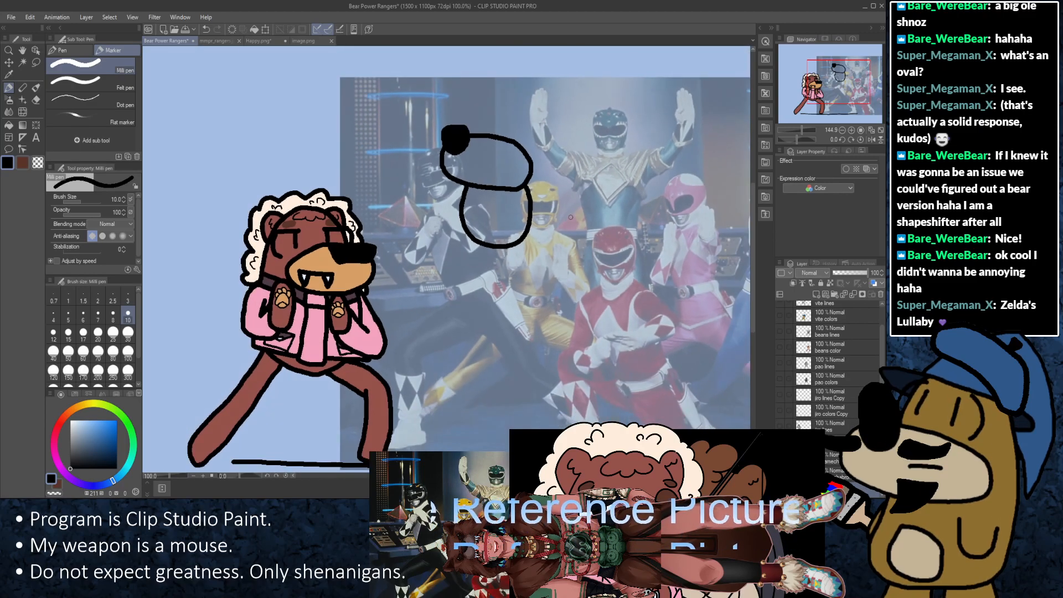
Step: Try long drooping shapes down both sides of the muzzle and other strokes across it, undoing them all
{"action": "scroll", "coordinate": [570, 217], "scroll_direction": "up", "scroll_amount": 1}
{"action": "left_click_drag", "start_coordinate": [579, 132], "coordinate": [565, 228]}
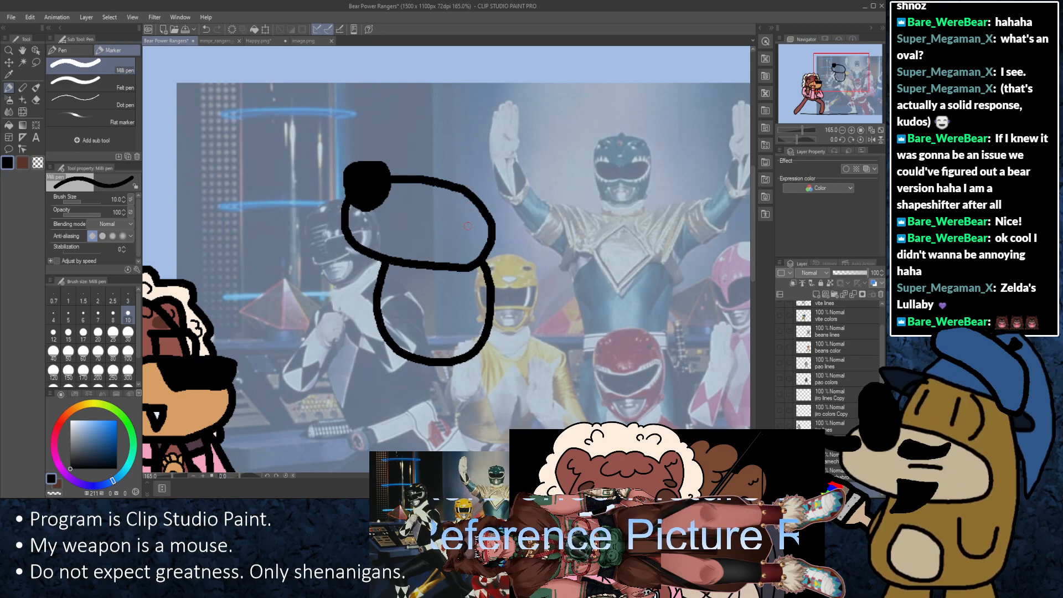
{"action": "mouse_move", "coordinate": [471, 179]}
{"action": "left_mouse_down"}
{"action": "mouse_move", "coordinate": [483, 313]}
{"action": "mouse_move", "coordinate": [506, 370]}
{"action": "mouse_move", "coordinate": [525, 288]}
{"action": "mouse_move", "coordinate": [488, 188]}
{"action": "mouse_move", "coordinate": [358, 178]}
{"action": "mouse_move", "coordinate": [317, 317]}
{"action": "mouse_move", "coordinate": [365, 263]}
{"action": "left_mouse_up"}
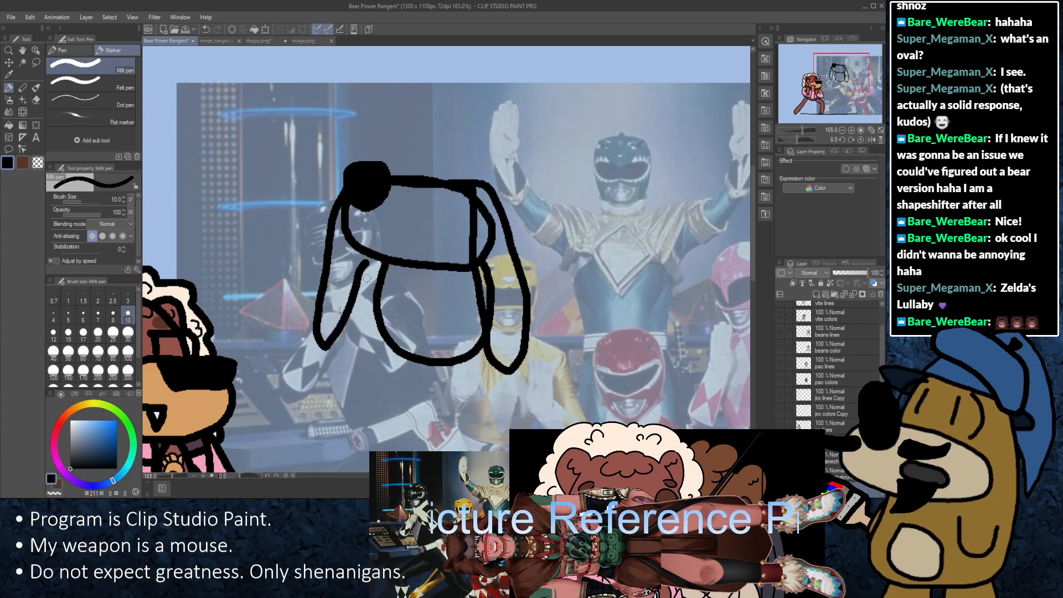
{"action": "key", "text": "ctrl+z"}
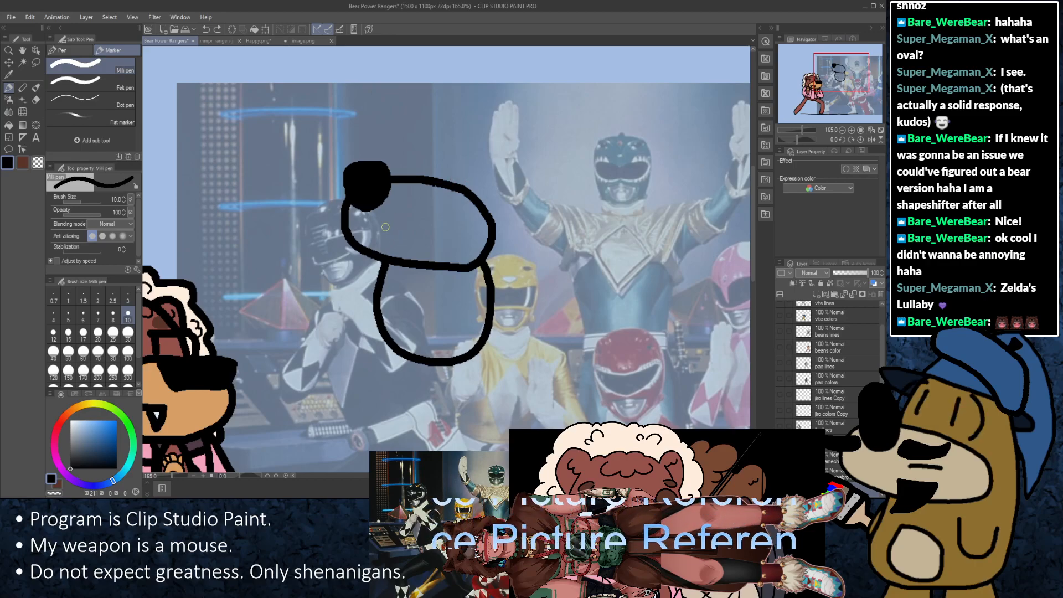
{"action": "mouse_move", "coordinate": [383, 226]}
{"action": "left_mouse_down"}
{"action": "mouse_move", "coordinate": [454, 226]}
{"action": "mouse_move", "coordinate": [420, 235]}
{"action": "mouse_move", "coordinate": [458, 228]}
{"action": "left_mouse_up"}
{"action": "mouse_move", "coordinate": [469, 181]}
{"action": "left_mouse_down"}
{"action": "mouse_move", "coordinate": [540, 323]}
{"action": "mouse_move", "coordinate": [503, 268]}
{"action": "mouse_move", "coordinate": [491, 187]}
{"action": "mouse_move", "coordinate": [395, 172]}
{"action": "mouse_move", "coordinate": [321, 214]}
{"action": "mouse_move", "coordinate": [314, 302]}
{"action": "mouse_move", "coordinate": [352, 281]}
{"action": "mouse_move", "coordinate": [354, 227]}
{"action": "left_mouse_up"}
{"action": "key", "text": "ctrl+z"}
{"action": "key", "text": "ctrl+z"}
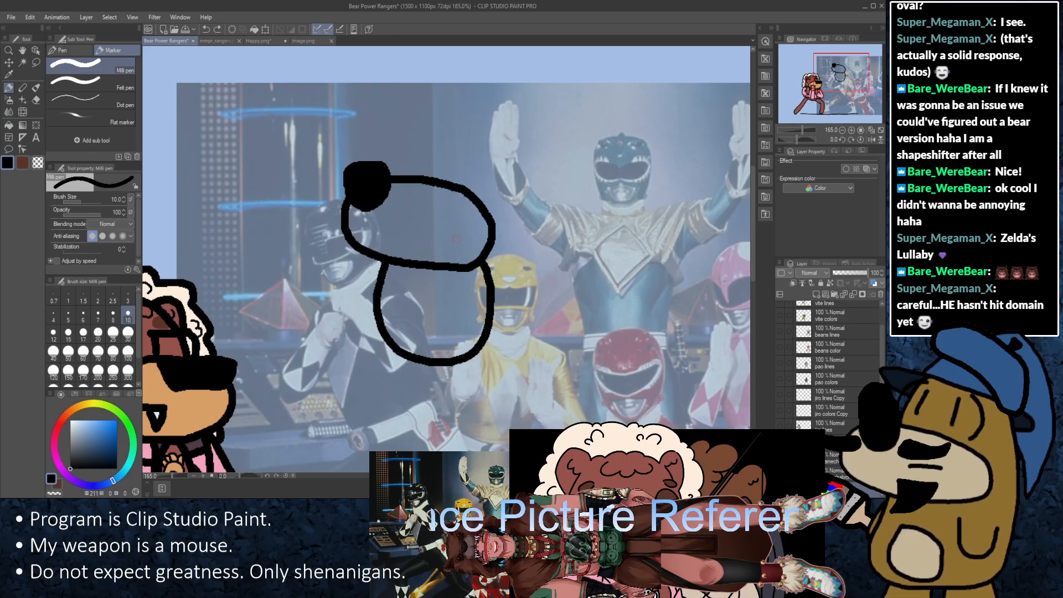
Step: Check the muzzle sketch against the whole composition and save the Bear Power Rangers drawing
{"action": "scroll", "coordinate": [579, 311], "scroll_direction": "down", "scroll_amount": 5}
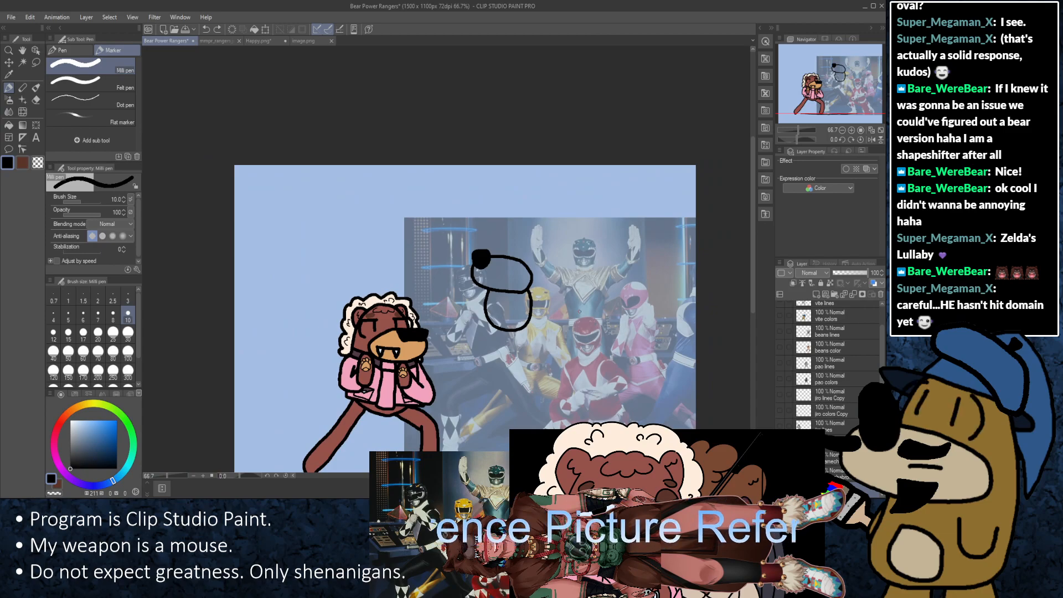
{"action": "scroll", "coordinate": [579, 311], "scroll_direction": "up", "scroll_amount": 5}
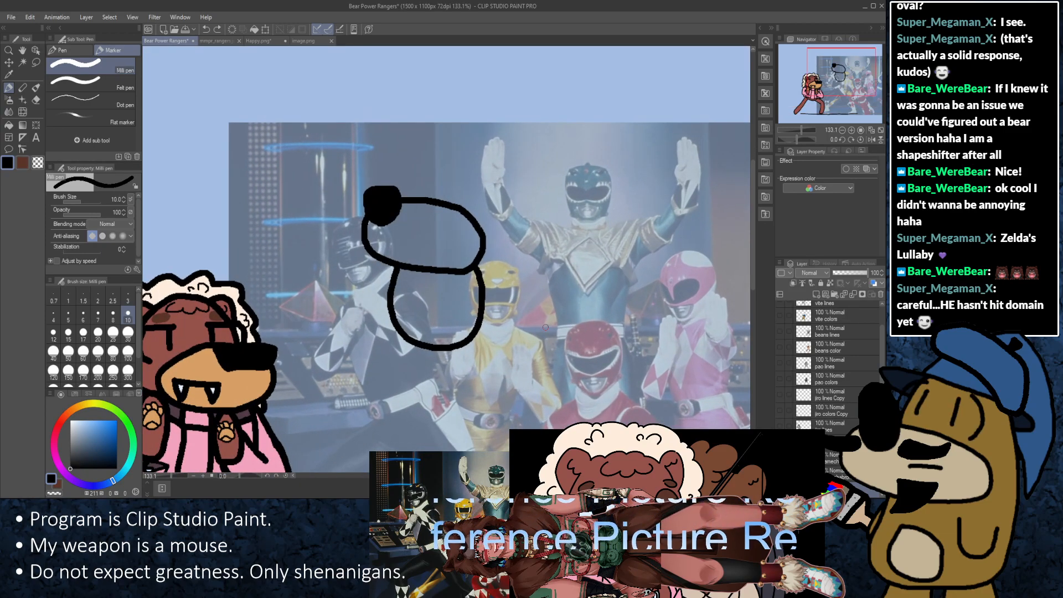
{"action": "left_click_drag", "start_coordinate": [552, 293], "coordinate": [564, 225]}
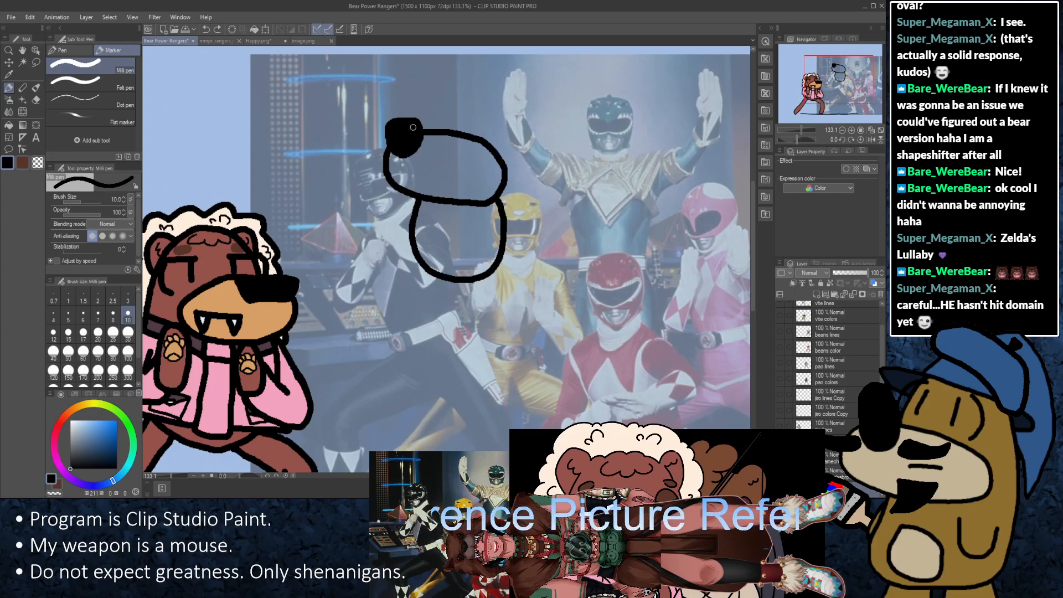
{"action": "key", "text": "ctrl+s"}
Step: Try another head outline arching from the nose and down behind the muzzle, and undo it
{"action": "mouse_move", "coordinate": [397, 128]}
{"action": "left_mouse_down"}
{"action": "mouse_move", "coordinate": [424, 131]}
{"action": "mouse_move", "coordinate": [409, 134]}
{"action": "mouse_move", "coordinate": [452, 104]}
{"action": "left_mouse_up"}
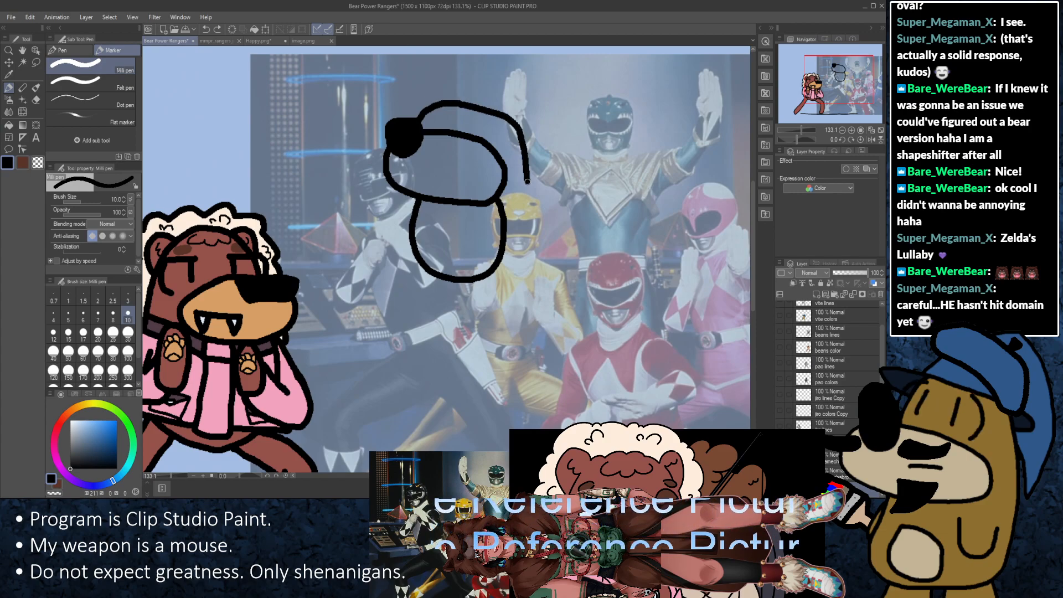
{"action": "key", "text": "ctrl+z"}
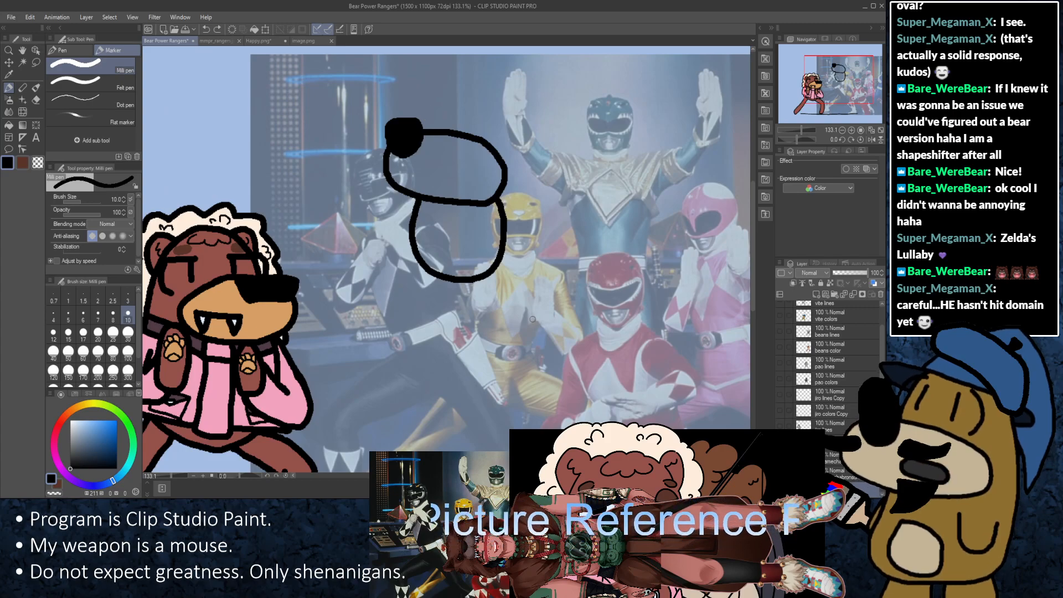
Step: Show the vite lines layer briefly to compare its bear with the new sketch, hide it again, and review the whole composition
{"action": "left_click_drag", "start_coordinate": [528, 343], "coordinate": [521, 241]}
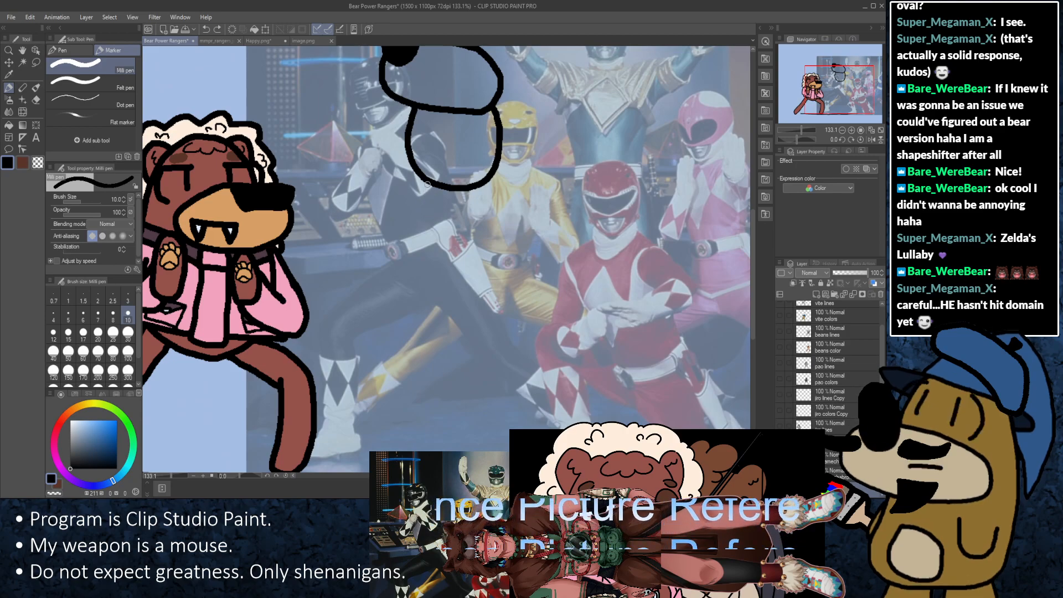
{"action": "scroll", "coordinate": [447, 223], "scroll_direction": "down", "scroll_amount": 1}
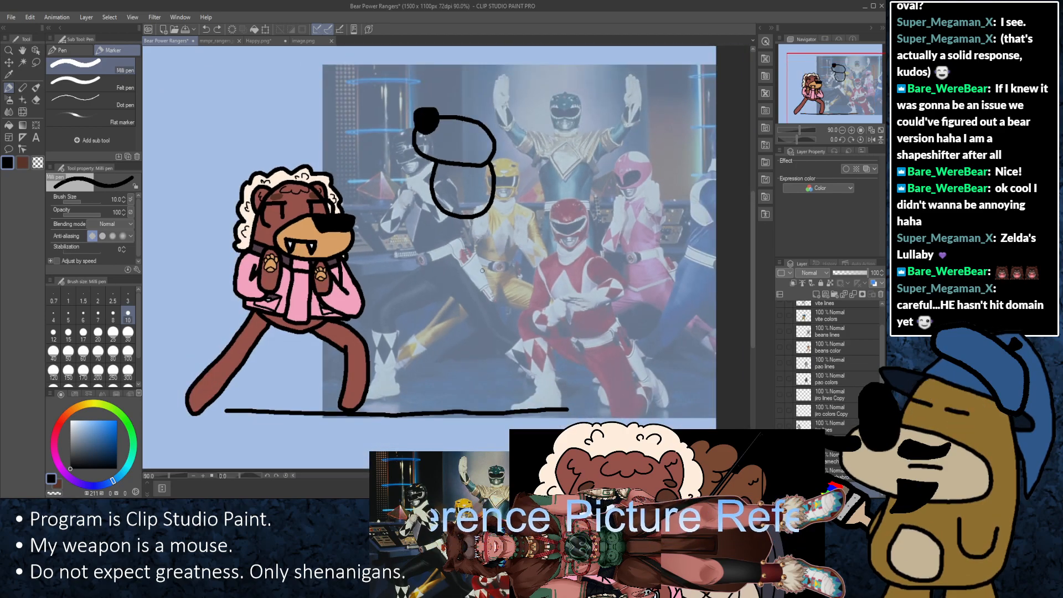
{"action": "scroll", "coordinate": [453, 238], "scroll_direction": "up", "scroll_amount": 1}
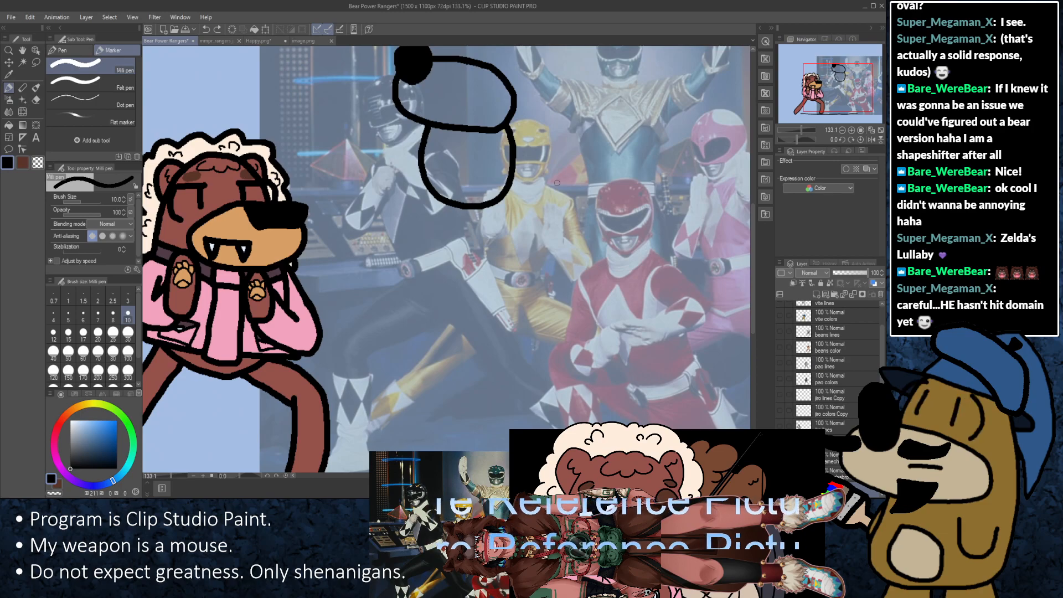
{"action": "scroll", "coordinate": [557, 183], "scroll_direction": "down", "scroll_amount": 2}
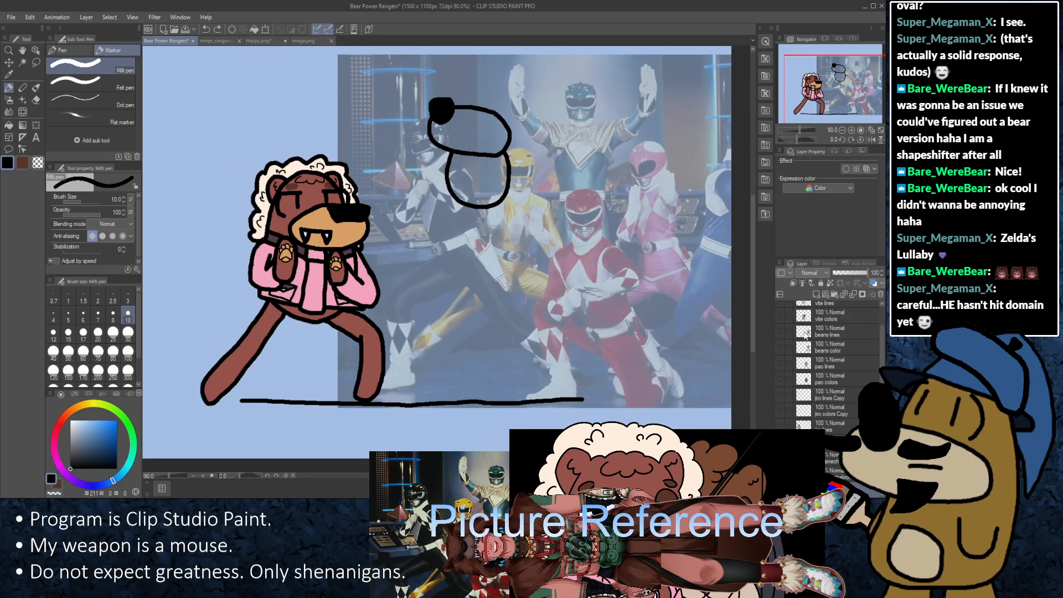
{"action": "scroll", "coordinate": [780, 316], "scroll_direction": "up", "scroll_amount": 1}
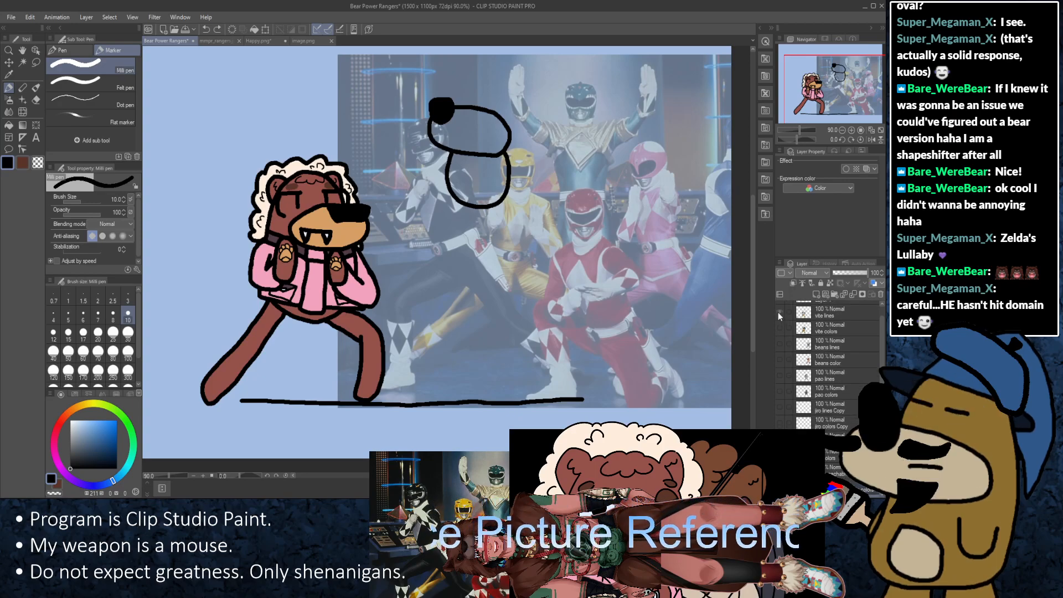
{"action": "left_click", "coordinate": [779, 312]}
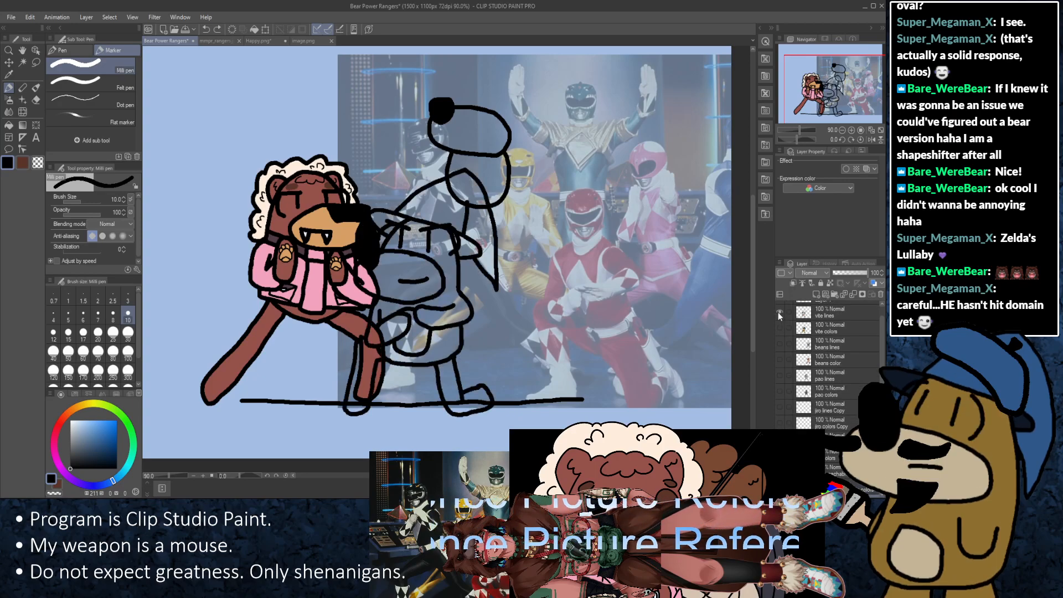
{"action": "left_click", "coordinate": [779, 313]}
{"action": "scroll", "coordinate": [612, 283], "scroll_direction": "up", "scroll_amount": 1}
{"action": "scroll", "coordinate": [612, 282], "scroll_direction": "down", "scroll_amount": 3}
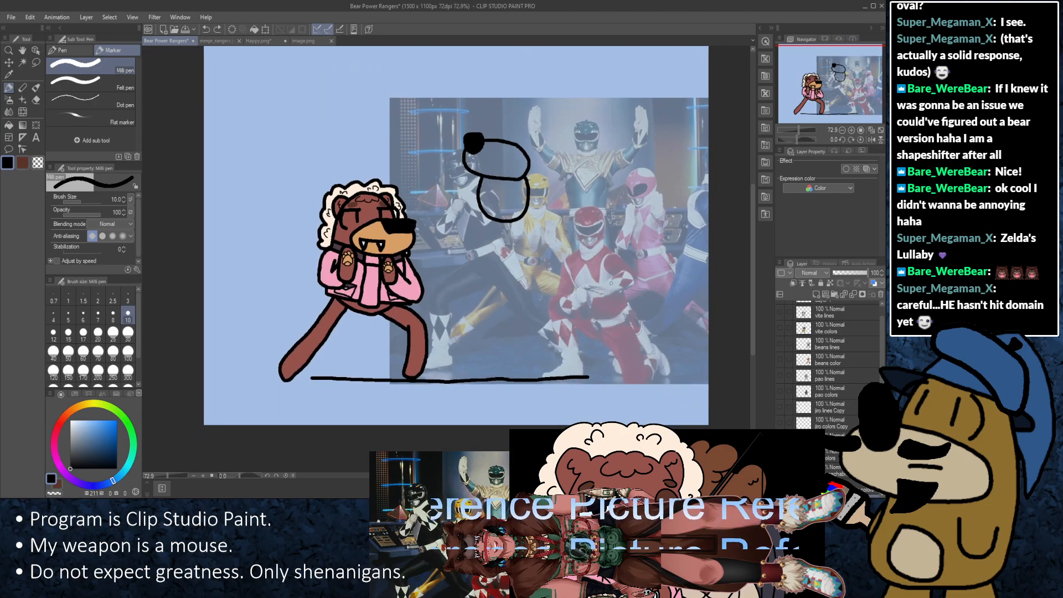
{"action": "scroll", "coordinate": [611, 282], "scroll_direction": "up", "scroll_amount": 1}
{"action": "left_click_drag", "start_coordinate": [616, 223], "coordinate": [553, 270]}
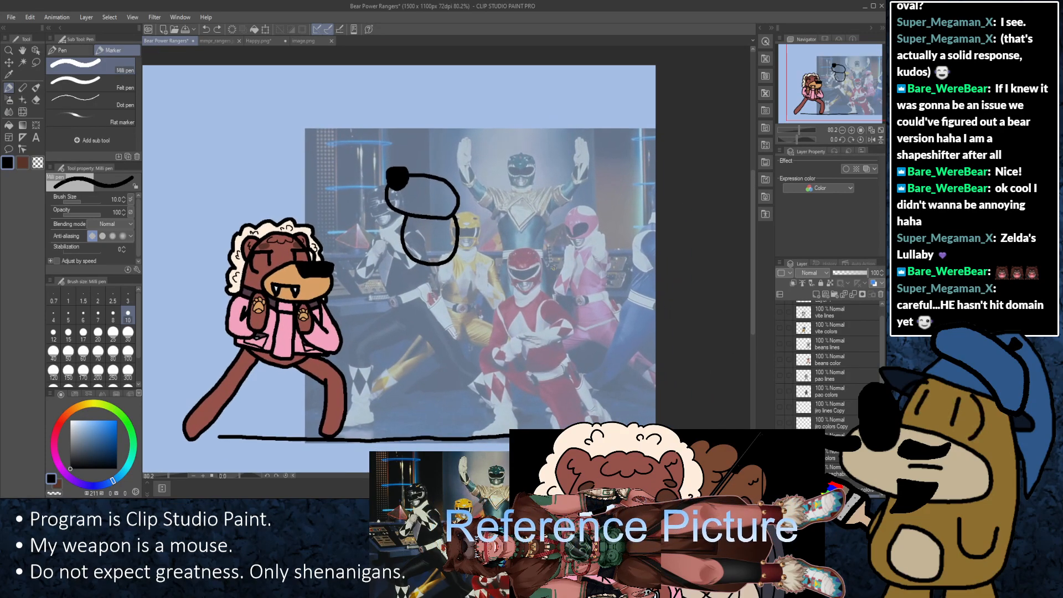
Step: Move the bear's muzzle-and-head sketch up to the top edge of the ranger photo and return to the Milli pen
{"action": "left_click", "coordinate": [35, 50]}
{"action": "mouse_move", "coordinate": [408, 220]}
{"action": "left_mouse_down"}
{"action": "mouse_move", "coordinate": [414, 145]}
{"action": "mouse_move", "coordinate": [416, 181]}
{"action": "left_mouse_up"}
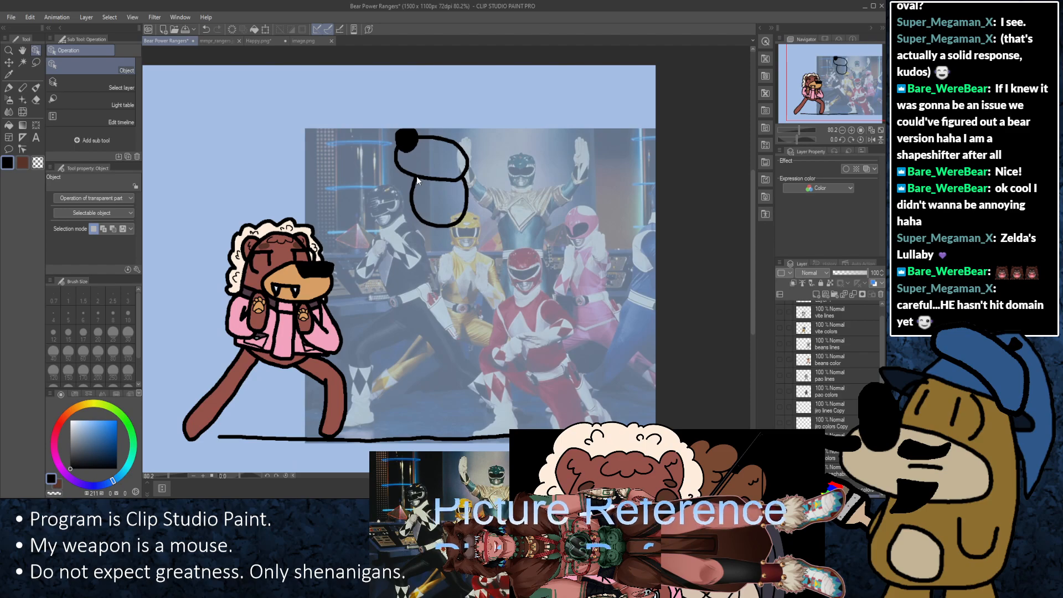
{"action": "left_click", "coordinate": [9, 88]}
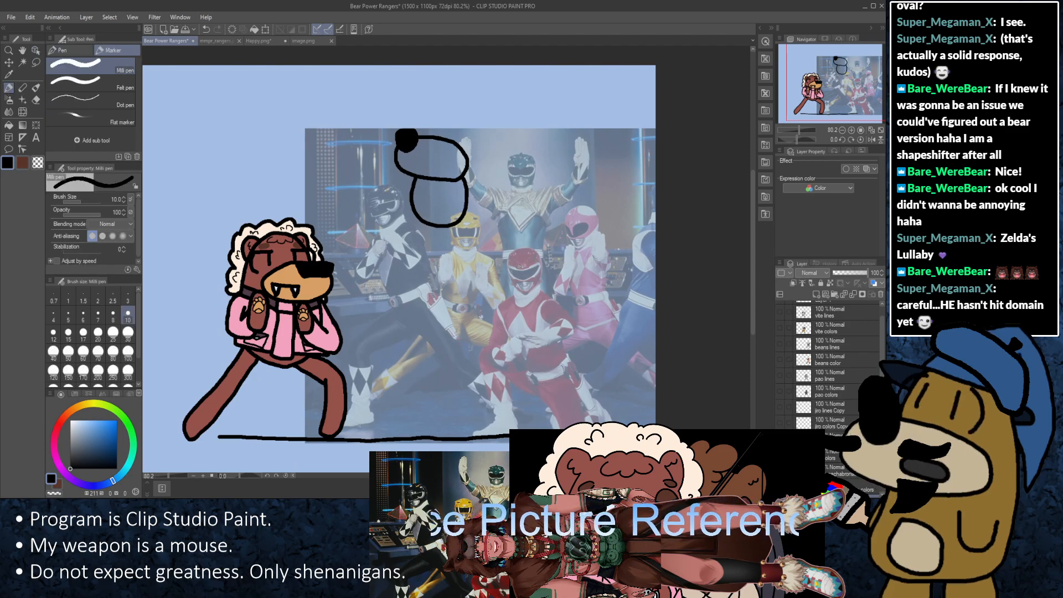
Step: Draw a long torso beneath the round head shape, with sides flaring slightly down to a straight waistline
{"action": "scroll", "coordinate": [482, 247], "scroll_direction": "up", "scroll_amount": 2}
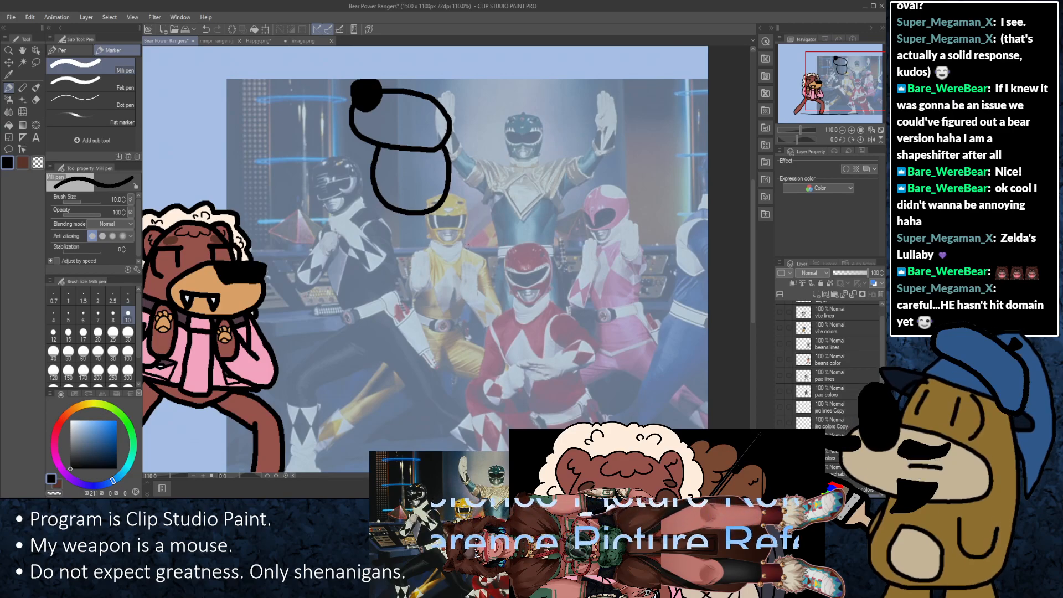
{"action": "left_click_drag", "start_coordinate": [482, 246], "coordinate": [499, 202]}
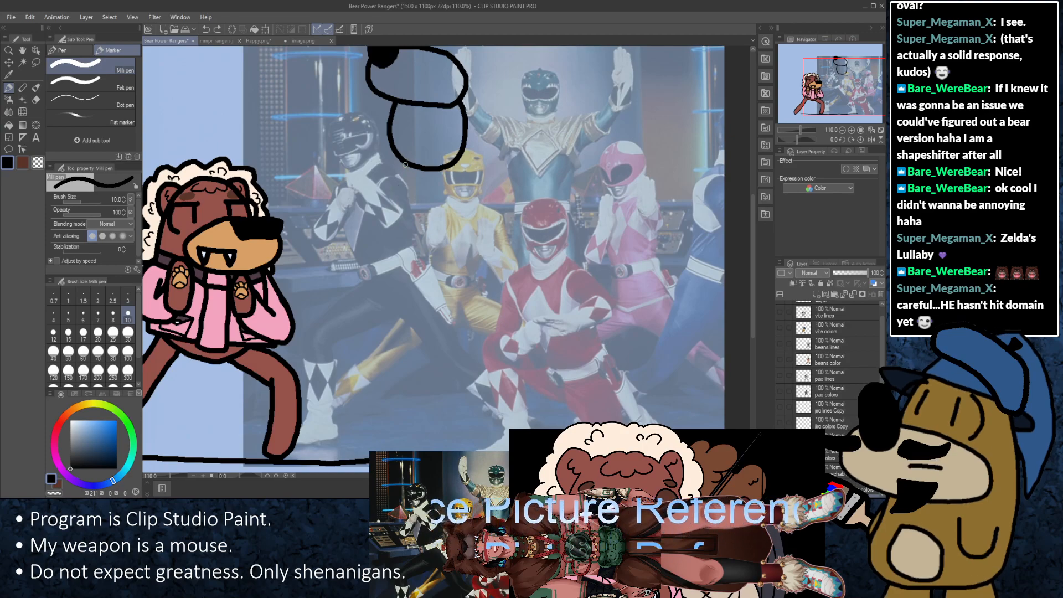
{"action": "left_click_drag", "start_coordinate": [399, 222], "coordinate": [396, 234]}
{"action": "key", "text": "ctrl+z"}
{"action": "left_click_drag", "start_coordinate": [403, 164], "coordinate": [392, 251]}
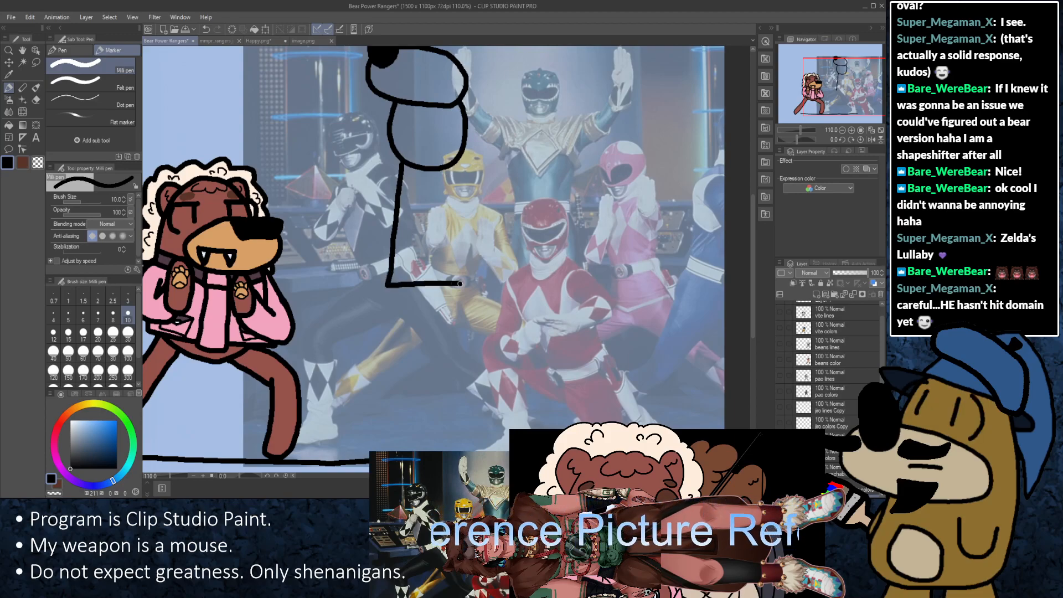
{"action": "key", "text": "ctrl+z"}
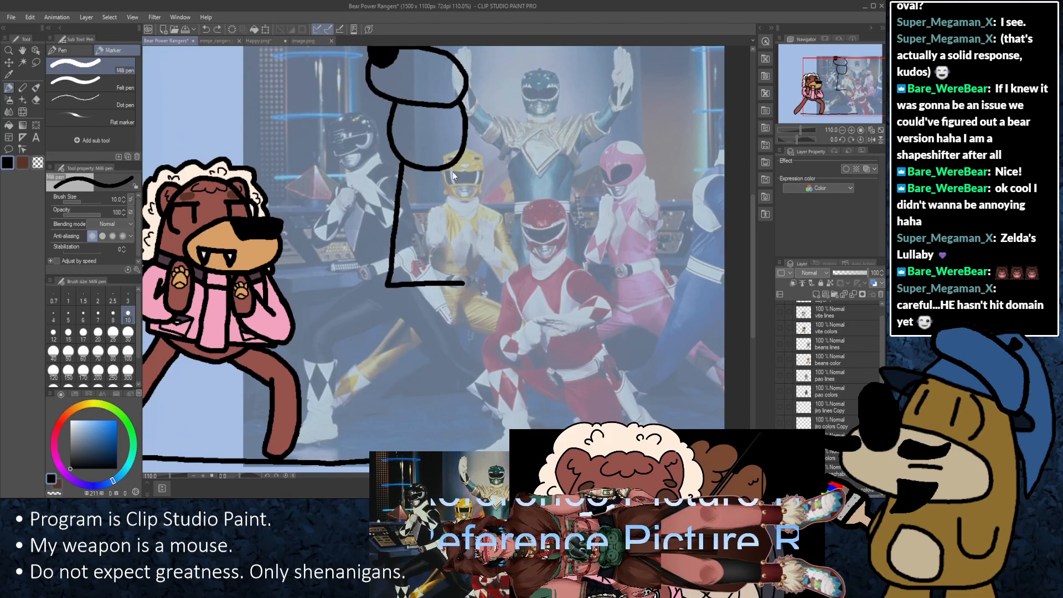
{"action": "left_click_drag", "start_coordinate": [454, 164], "coordinate": [455, 233]}
{"action": "key", "text": "ctrl+z"}
{"action": "left_click_drag", "start_coordinate": [453, 159], "coordinate": [466, 283]}
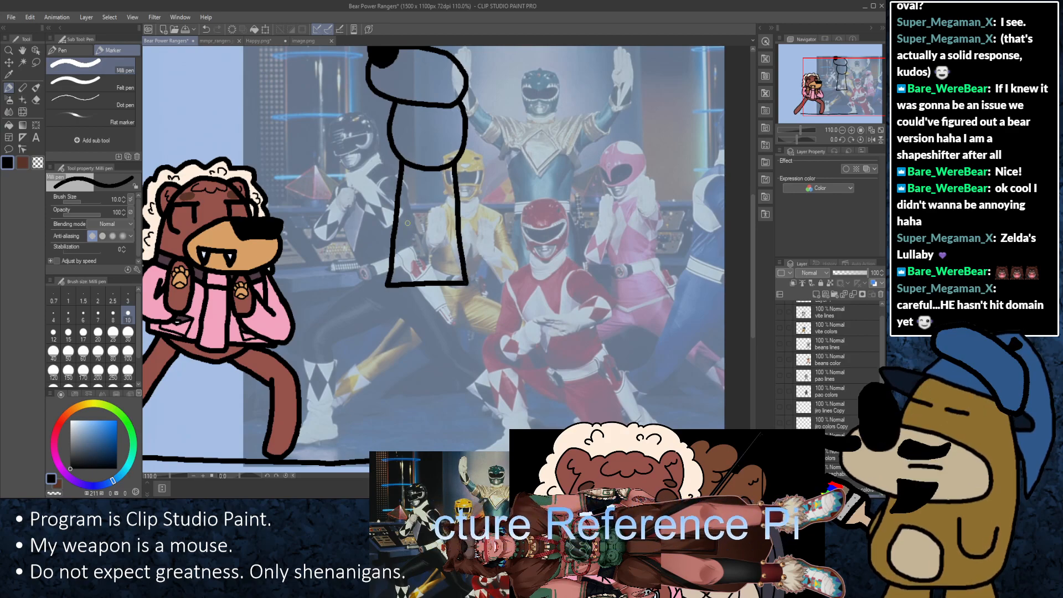
Step: Draw the bear's left leg down to the ground line with a rounded foot, plus the right leg's outer side and foot curve
{"action": "scroll", "coordinate": [401, 163], "scroll_direction": "up", "scroll_amount": 3}
{"action": "scroll", "coordinate": [458, 225], "scroll_direction": "down", "scroll_amount": 3}
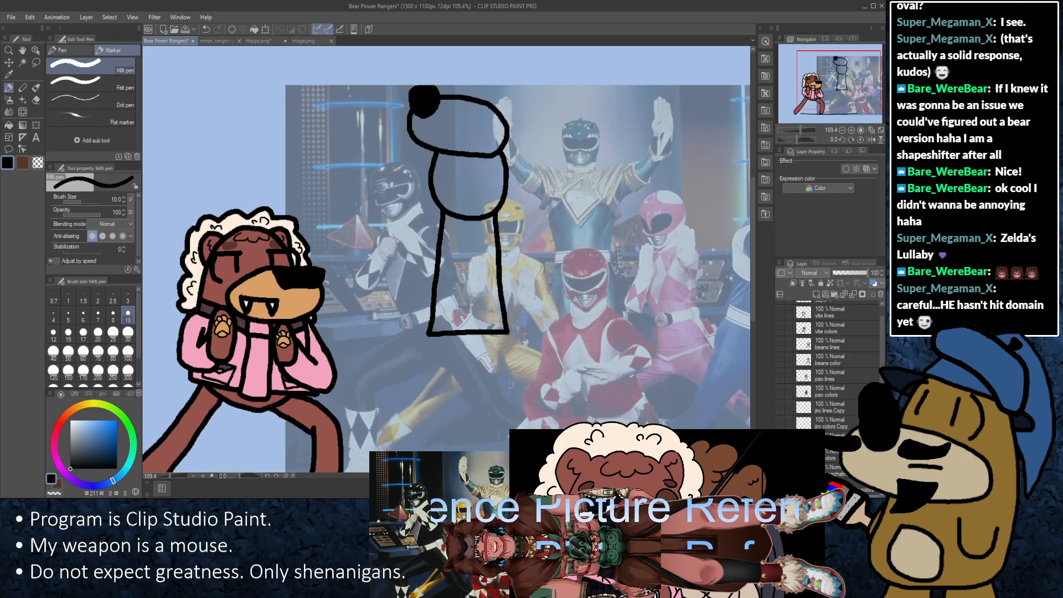
{"action": "scroll", "coordinate": [504, 254], "scroll_direction": "up", "scroll_amount": 2}
{"action": "scroll", "coordinate": [501, 270], "scroll_direction": "down", "scroll_amount": 1}
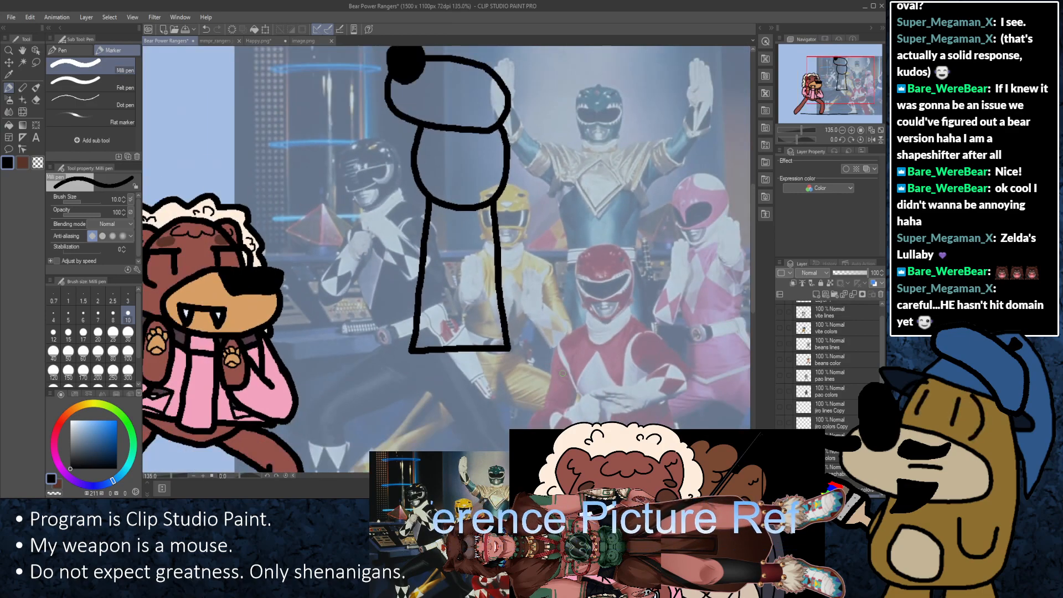
{"action": "scroll", "coordinate": [404, 177], "scroll_direction": "down", "scroll_amount": 3}
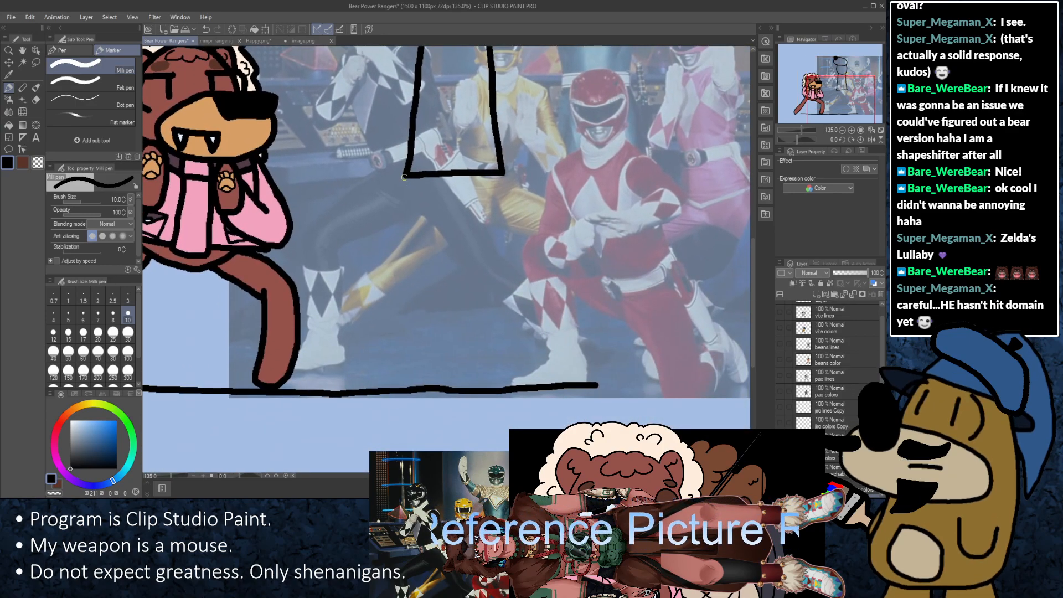
{"action": "mouse_move", "coordinate": [405, 178]}
{"action": "left_mouse_down"}
{"action": "mouse_move", "coordinate": [399, 216]}
{"action": "mouse_move", "coordinate": [406, 175]}
{"action": "mouse_move", "coordinate": [376, 342]}
{"action": "left_mouse_up"}
{"action": "key", "text": "ctrl+z"}
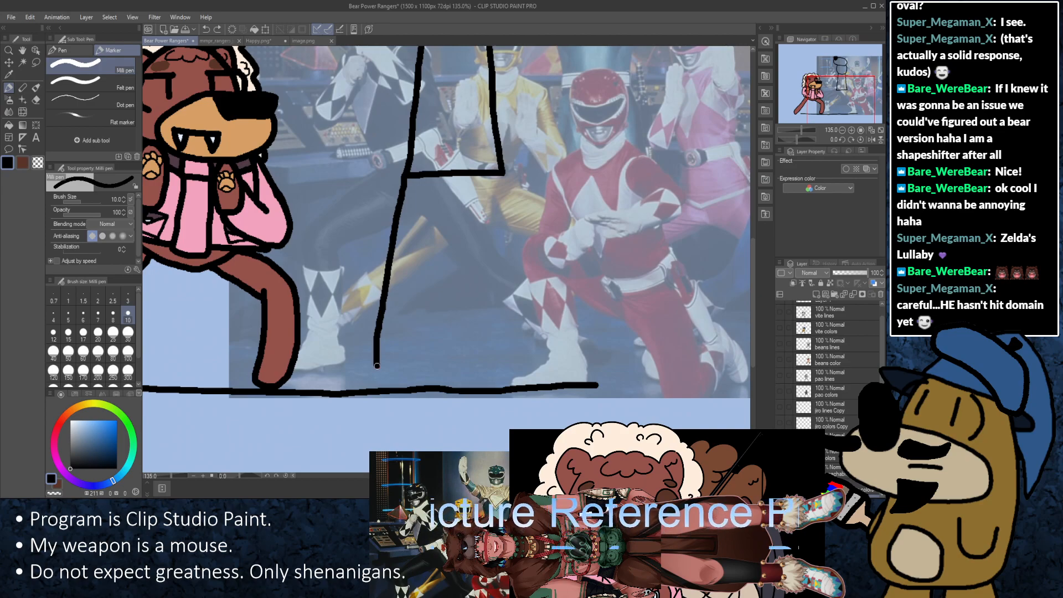
{"action": "left_click_drag", "start_coordinate": [391, 383], "coordinate": [412, 375]}
{"action": "mouse_move", "coordinate": [417, 361]}
{"action": "left_mouse_down"}
{"action": "mouse_move", "coordinate": [445, 211]}
{"action": "mouse_move", "coordinate": [463, 200]}
{"action": "mouse_move", "coordinate": [507, 206]}
{"action": "mouse_move", "coordinate": [530, 361]}
{"action": "mouse_move", "coordinate": [507, 380]}
{"action": "mouse_move", "coordinate": [496, 371]}
{"action": "left_mouse_up"}
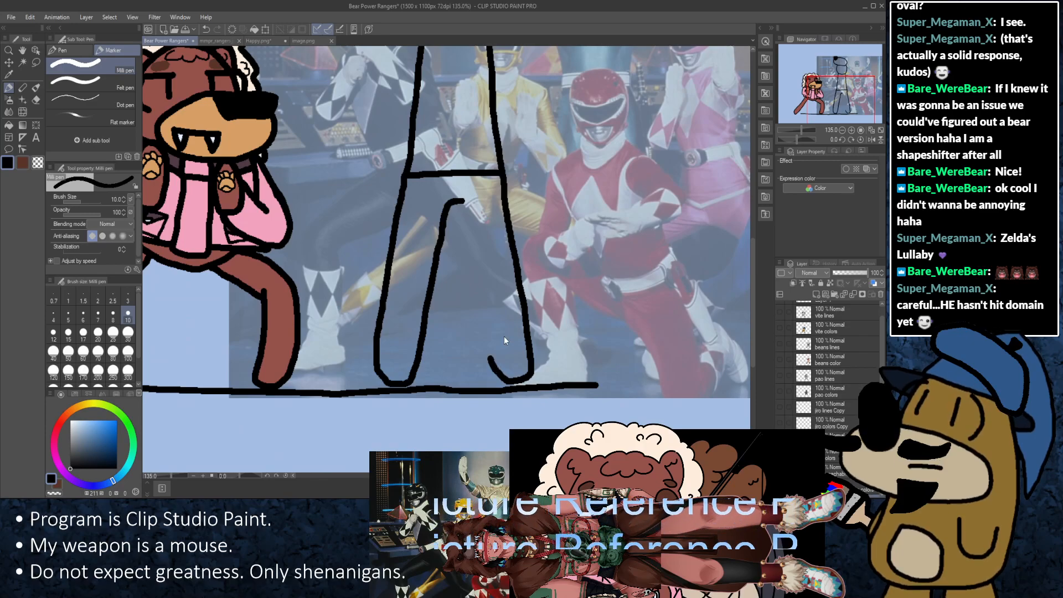
Step: Redraw the right foot's curve and extend the right leg's inner line up to meet the left leg in a rounded crotch
{"action": "key", "text": "ctrl+z"}
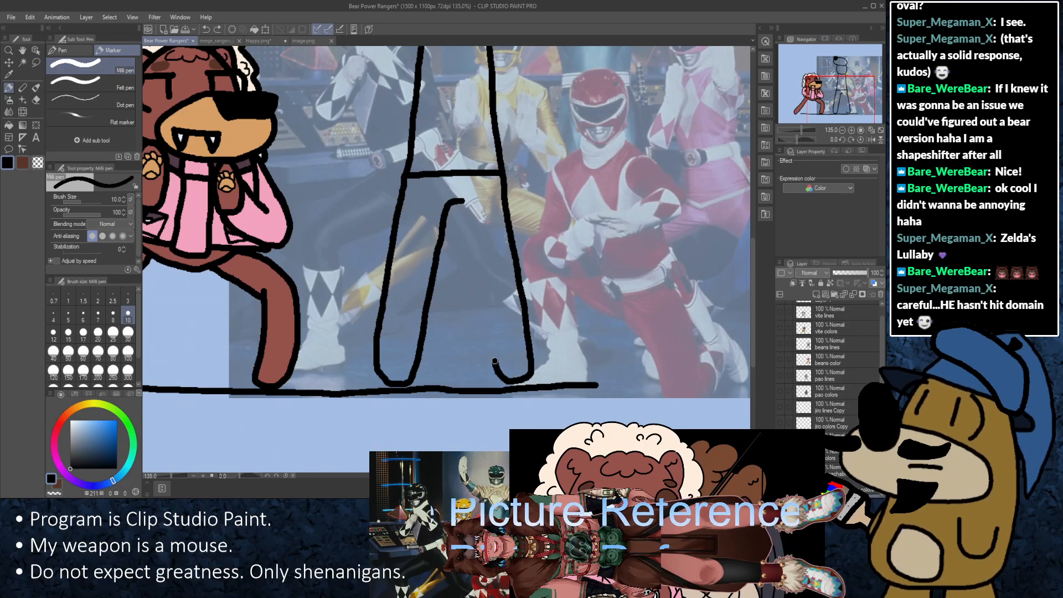
{"action": "left_click_drag", "start_coordinate": [494, 361], "coordinate": [464, 200]}
{"action": "key", "text": "ctrl+z"}
{"action": "key", "text": "ctrl+z"}
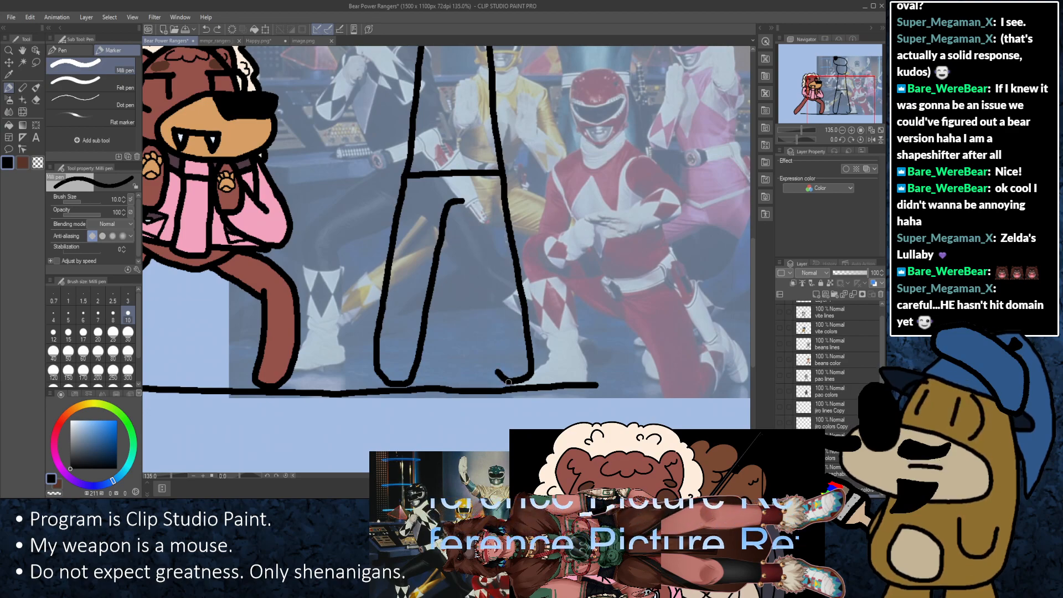
{"action": "left_click_drag", "start_coordinate": [492, 363], "coordinate": [482, 328]}
{"action": "key", "text": "ctrl+z"}
{"action": "left_click_drag", "start_coordinate": [497, 371], "coordinate": [482, 301]}
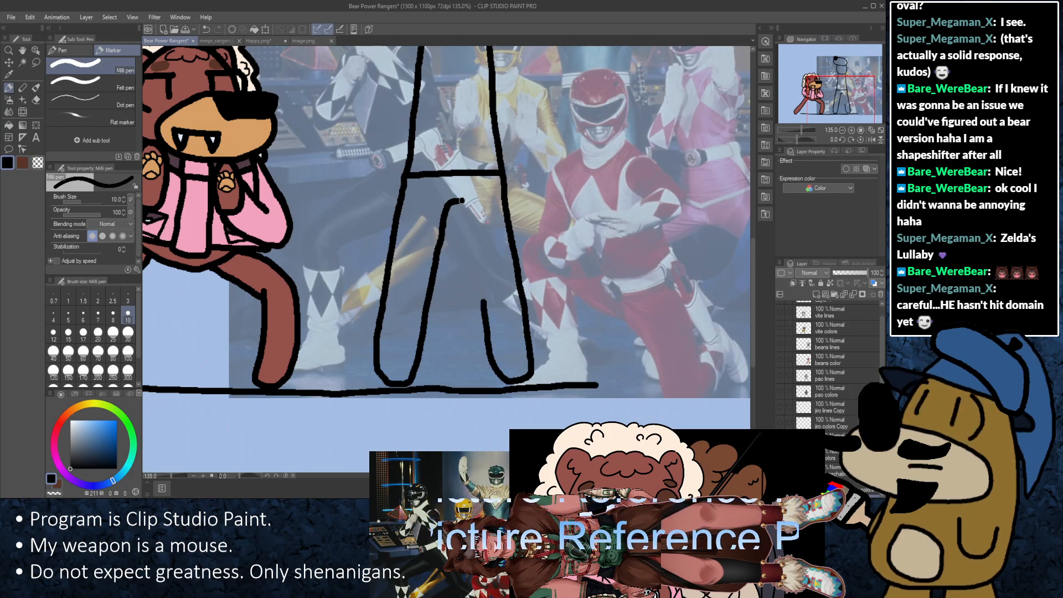
{"action": "key", "text": "ctrl+z"}
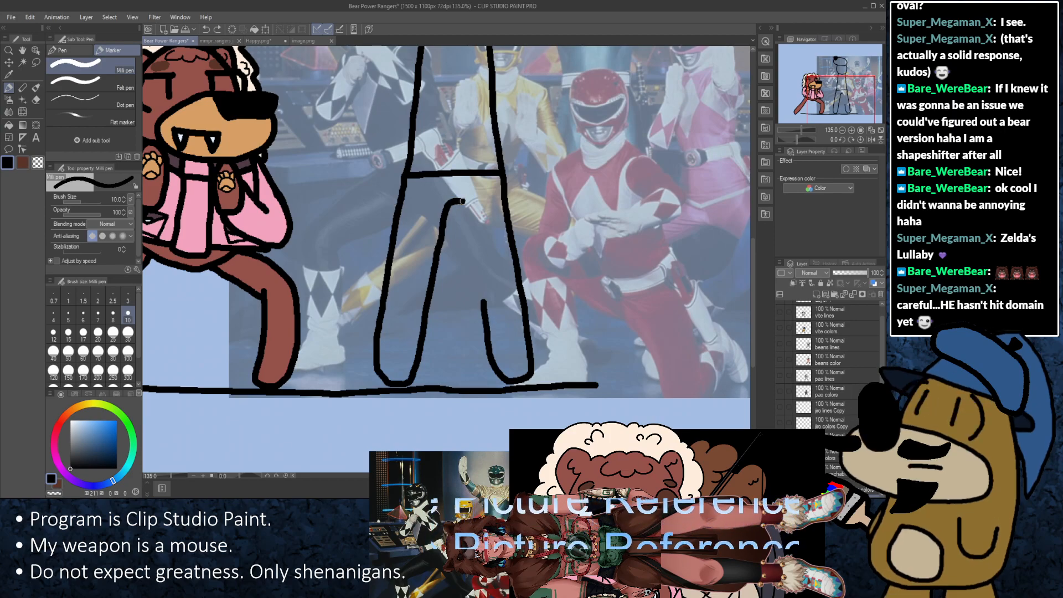
{"action": "left_click_drag", "start_coordinate": [462, 201], "coordinate": [472, 249]}
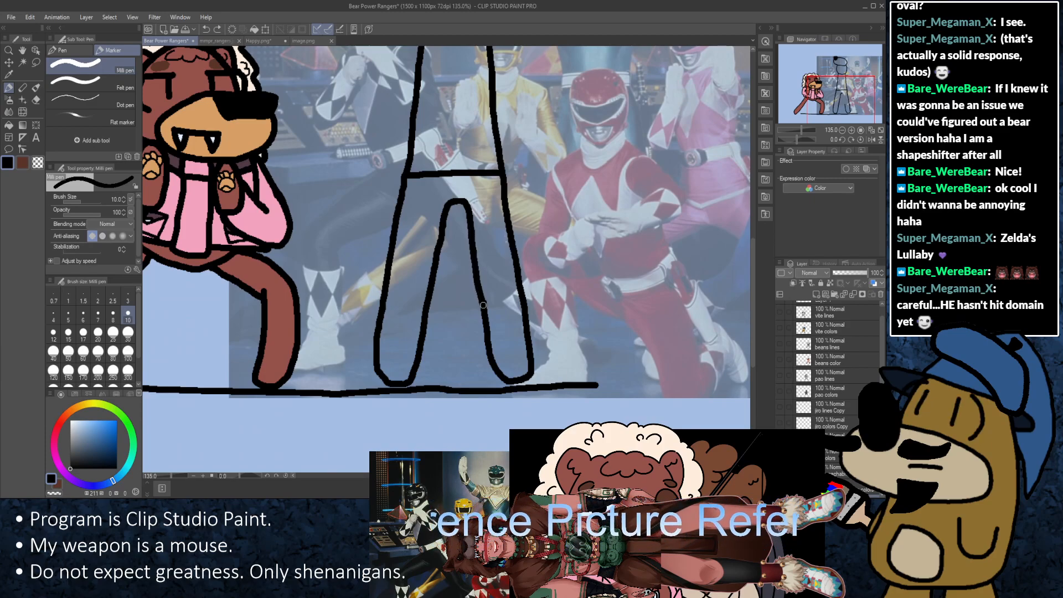
Step: Smooth the bump where the strokes join on the right leg's inner outline using short black pen strokes
{"action": "scroll", "coordinate": [517, 321], "scroll_direction": "up", "scroll_amount": 2}
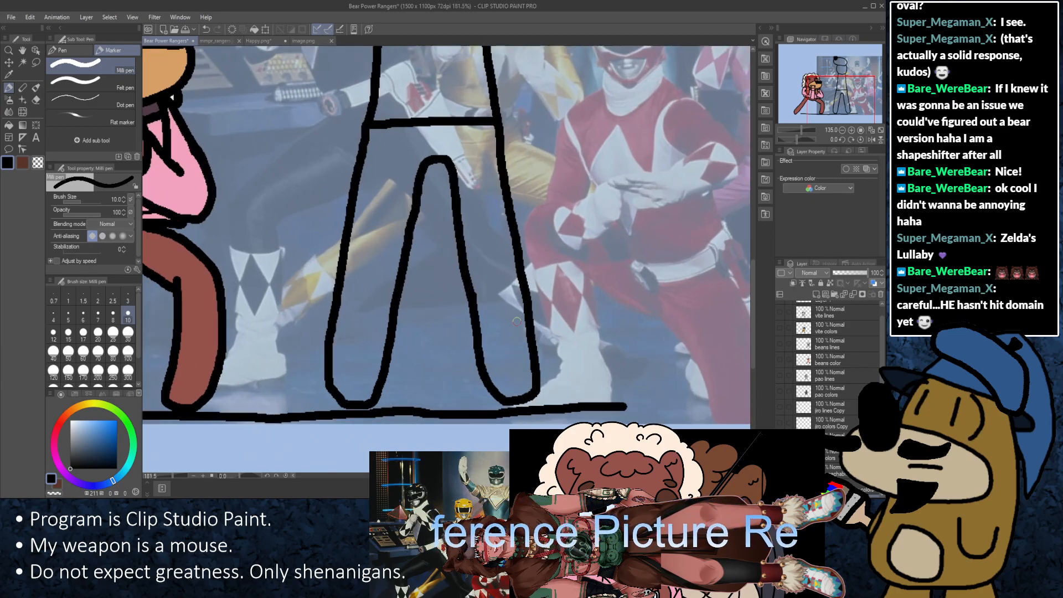
{"action": "scroll", "coordinate": [517, 321], "scroll_direction": "up", "scroll_amount": 8}
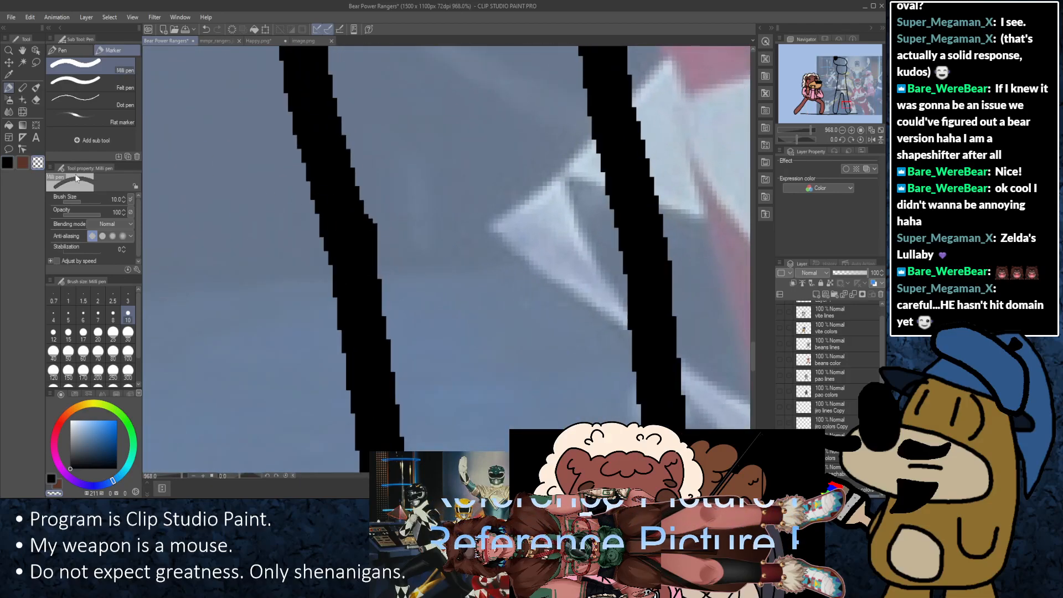
{"action": "left_click", "coordinate": [7, 161]}
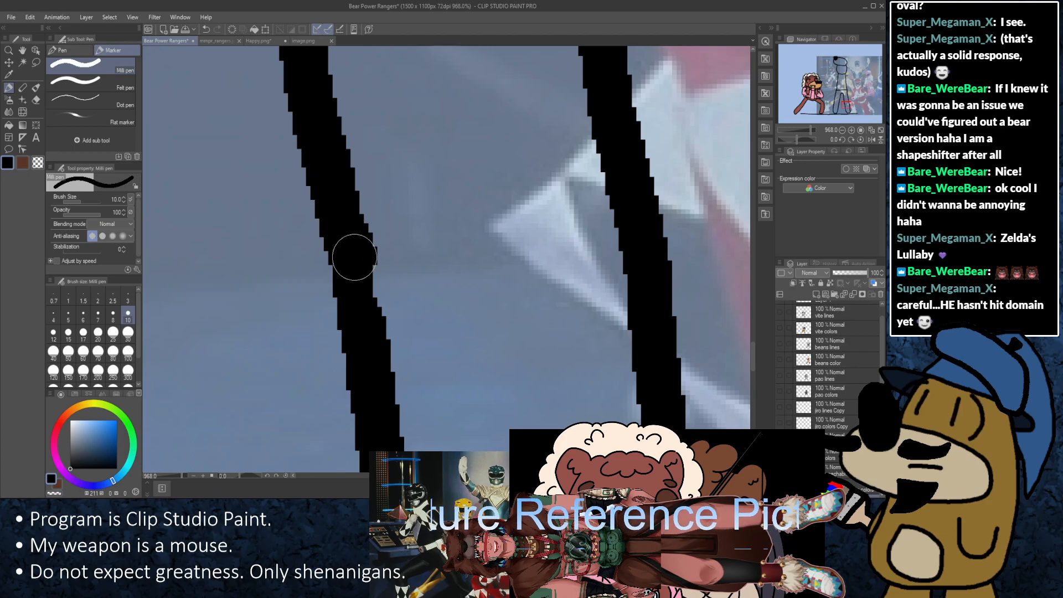
{"action": "left_click_drag", "start_coordinate": [354, 257], "coordinate": [369, 343]}
{"action": "scroll", "coordinate": [369, 343], "scroll_direction": "down", "scroll_amount": 8}
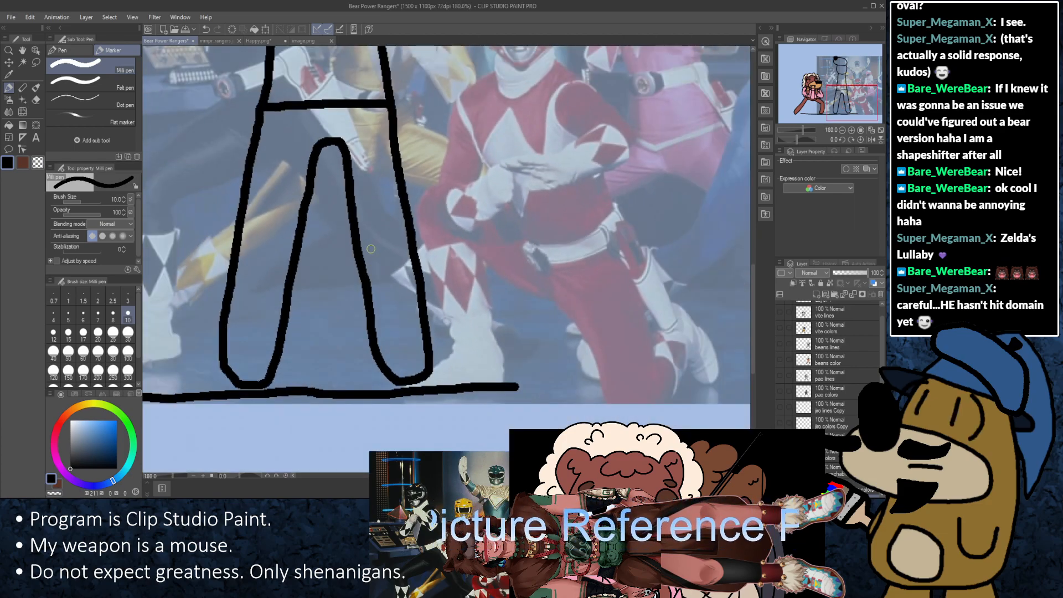
{"action": "scroll", "coordinate": [371, 280], "scroll_direction": "up", "scroll_amount": 5}
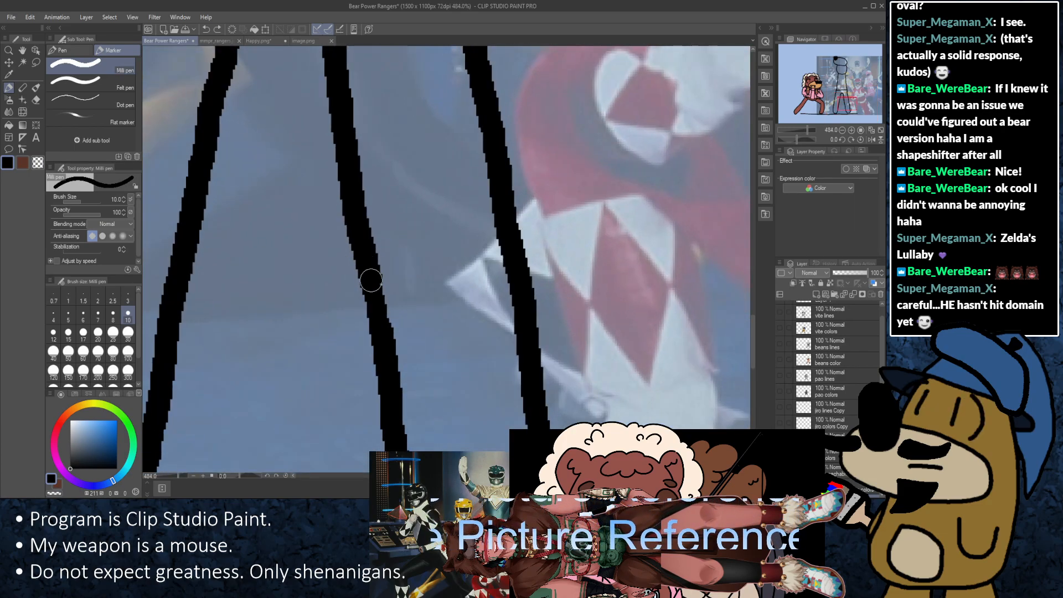
{"action": "left_click_drag", "start_coordinate": [371, 280], "coordinate": [382, 331]}
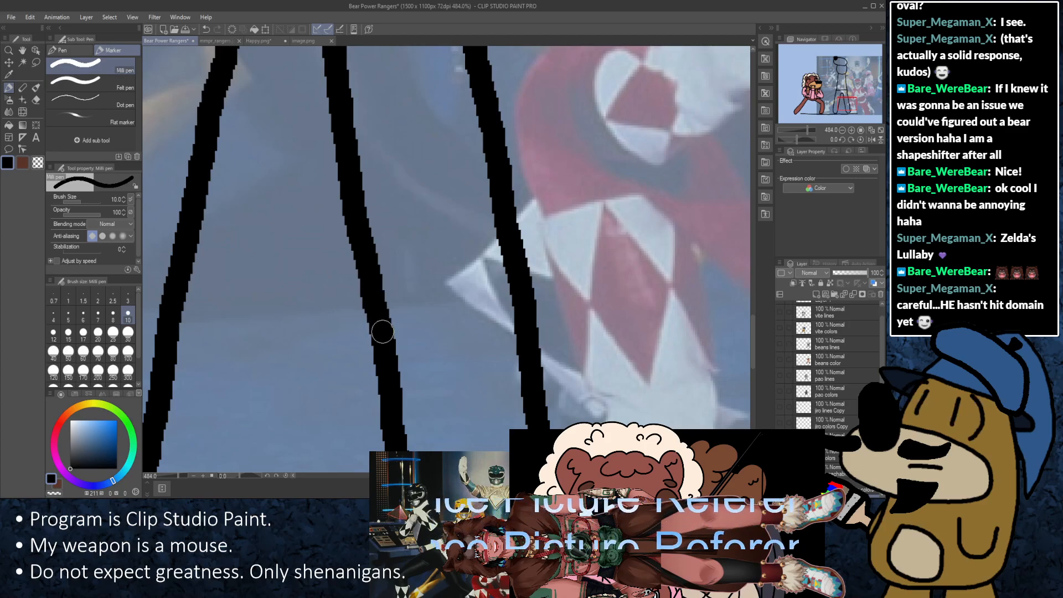
{"action": "scroll", "coordinate": [383, 332], "scroll_direction": "down", "scroll_amount": 4}
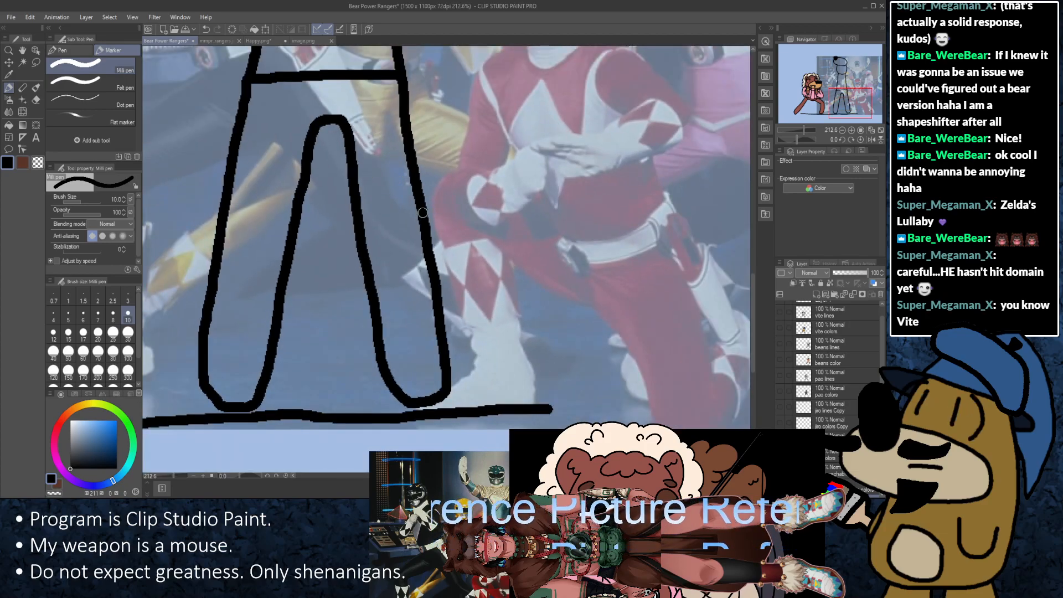
Step: Examine the new bear's head, torso and legs against the pink-jacketed bear and the ranger photo, up close and as a whole
{"action": "scroll", "coordinate": [422, 212], "scroll_direction": "down", "scroll_amount": 2}
{"action": "left_click_drag", "start_coordinate": [378, 154], "coordinate": [464, 275]}
{"action": "scroll", "coordinate": [465, 275], "scroll_direction": "down", "scroll_amount": 1}
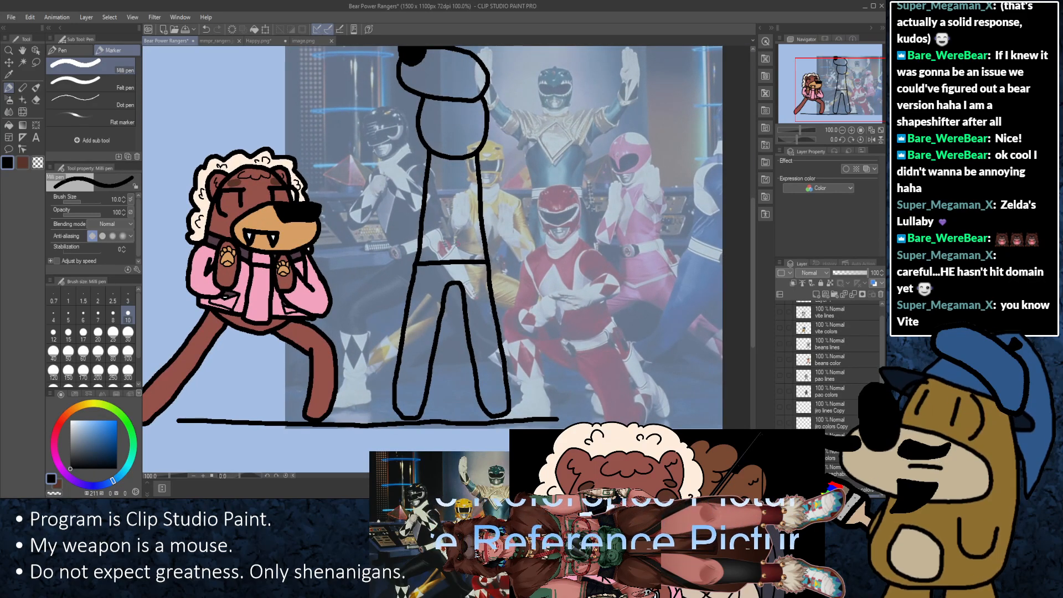
{"action": "left_click_drag", "start_coordinate": [571, 176], "coordinate": [538, 274]}
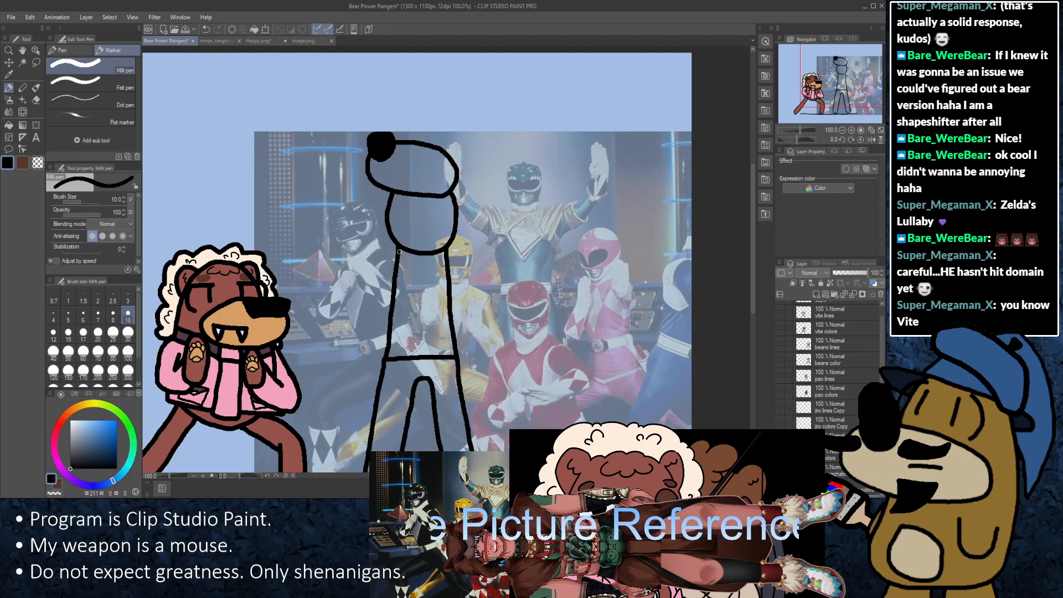
{"action": "scroll", "coordinate": [399, 259], "scroll_direction": "up", "scroll_amount": 3}
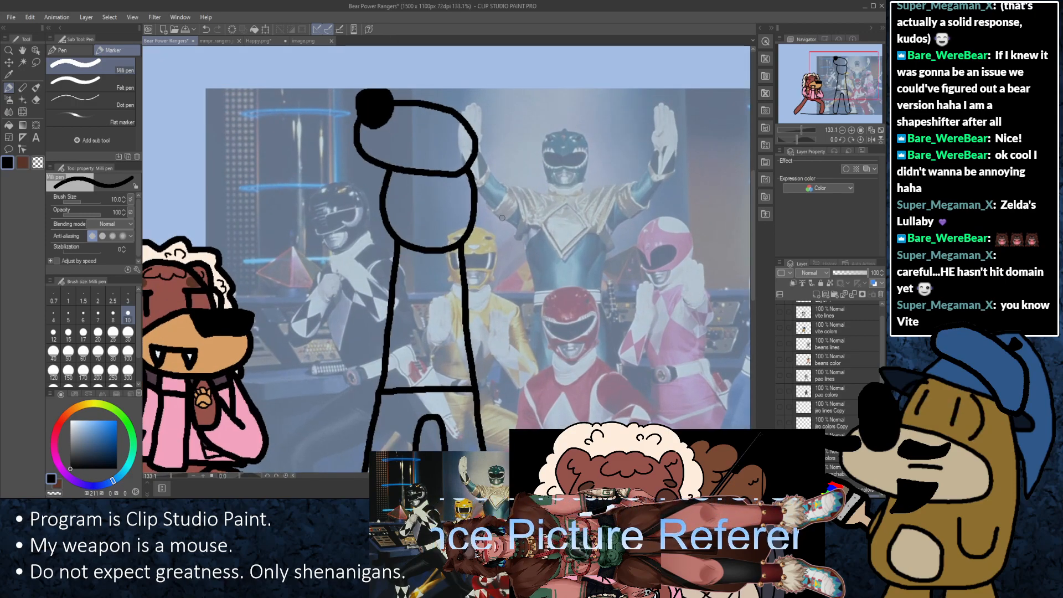
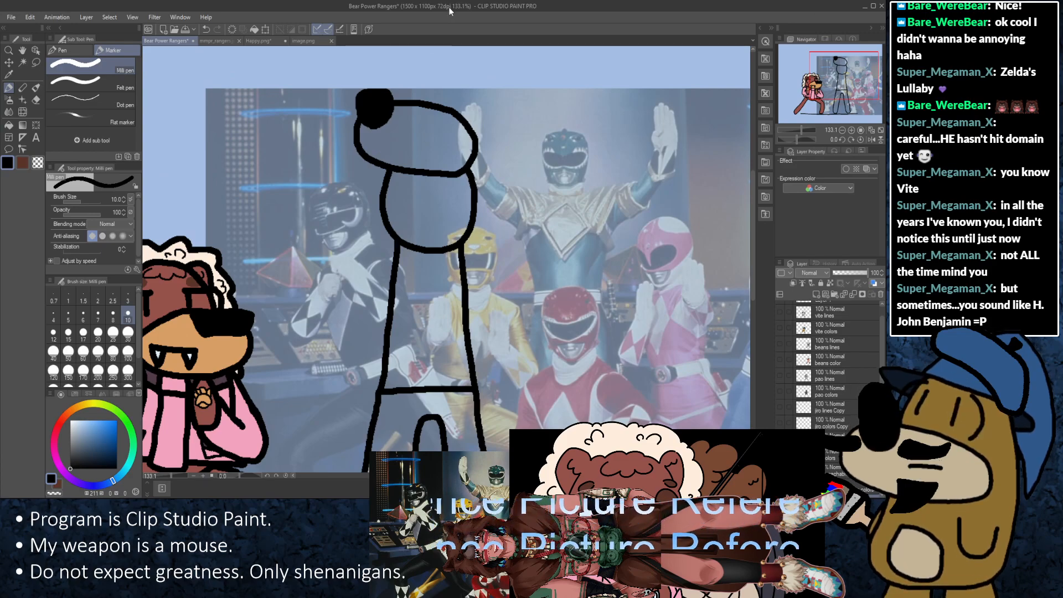
{"action": "scroll", "coordinate": [416, 291], "scroll_direction": "down", "scroll_amount": 3}
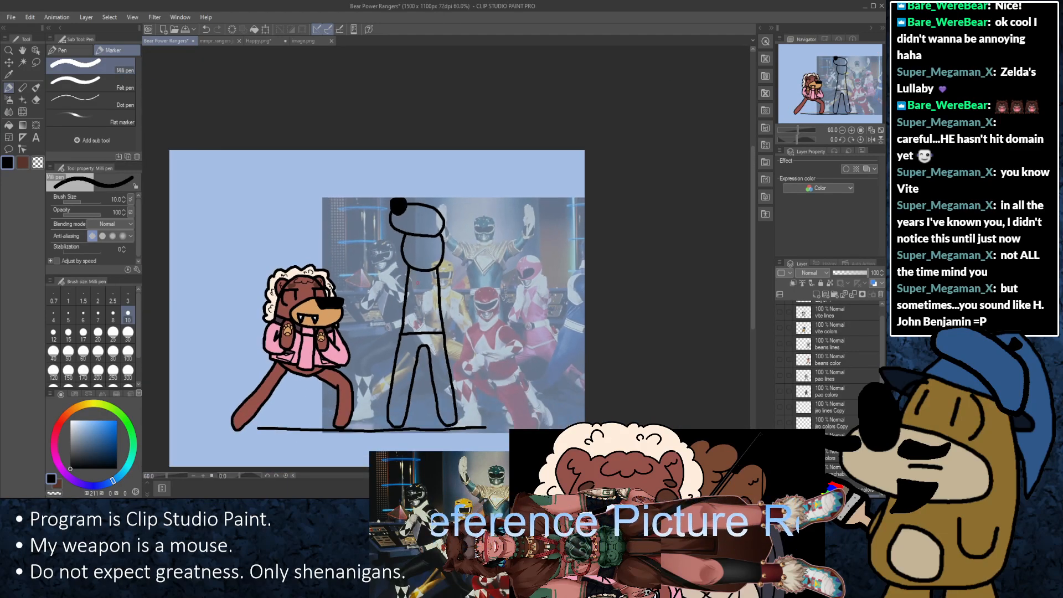
{"action": "scroll", "coordinate": [420, 277], "scroll_direction": "up", "scroll_amount": 3}
{"action": "scroll", "coordinate": [420, 277], "scroll_direction": "down", "scroll_amount": 1}
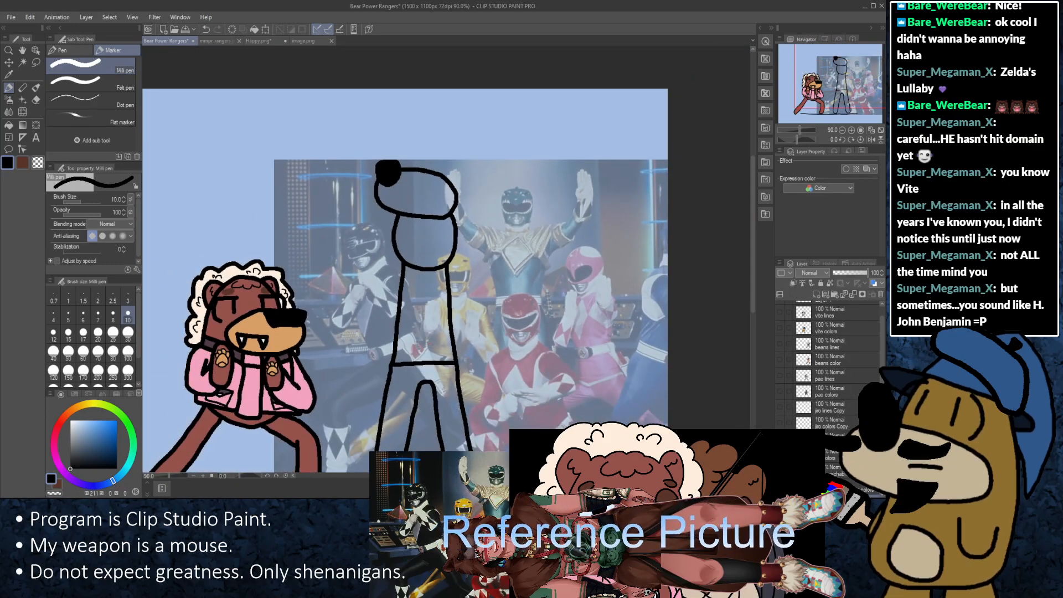
{"action": "scroll", "coordinate": [487, 441], "scroll_direction": "down", "scroll_amount": 4}
{"action": "scroll", "coordinate": [487, 418], "scroll_direction": "up", "scroll_amount": 6}
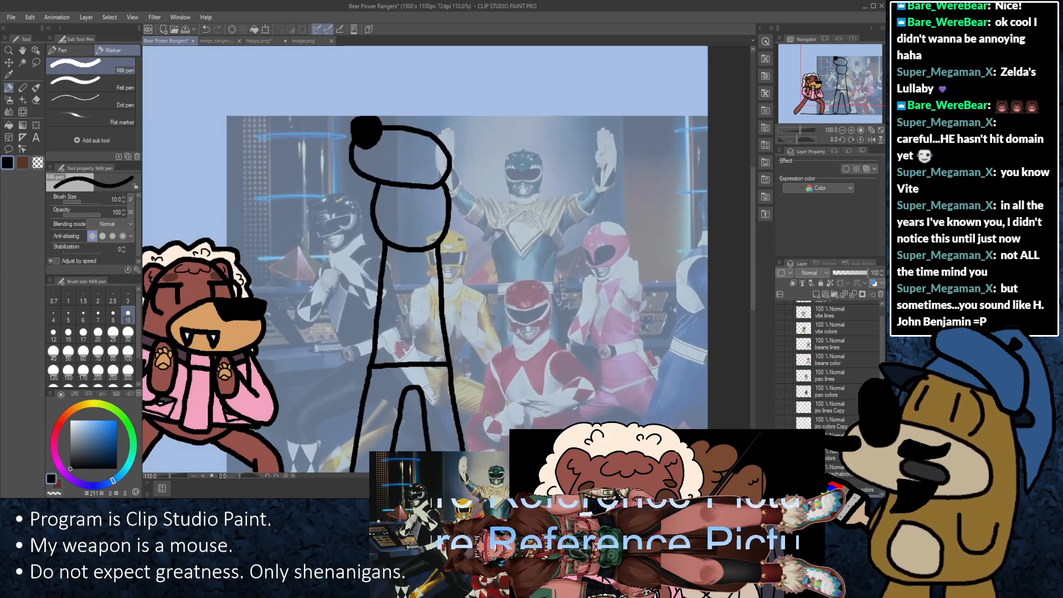
{"action": "scroll", "coordinate": [487, 413], "scroll_direction": "up", "scroll_amount": 1}
{"action": "scroll", "coordinate": [482, 404], "scroll_direction": "down", "scroll_amount": 4}
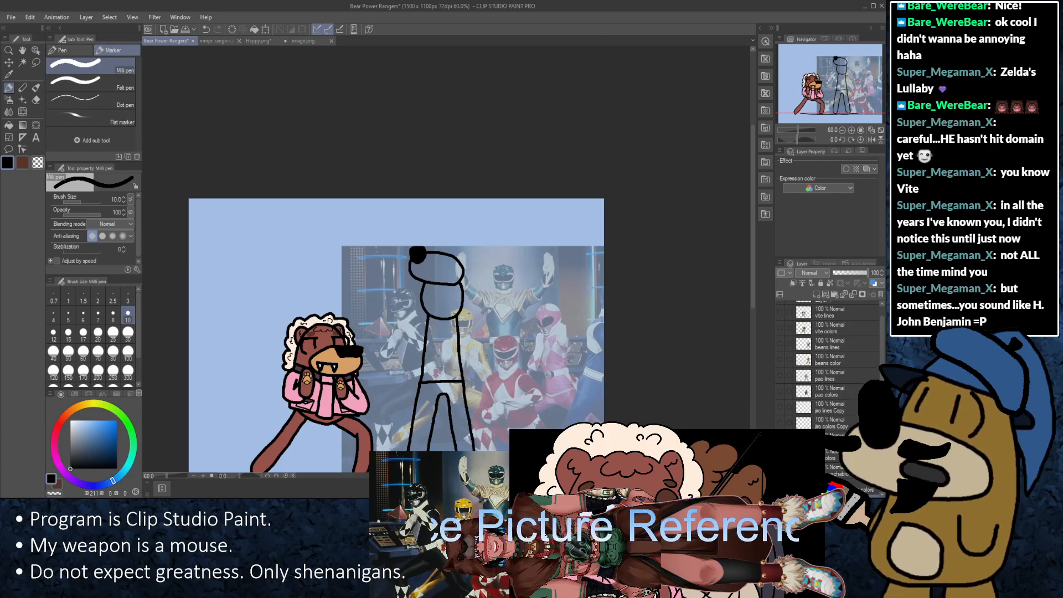
{"action": "scroll", "coordinate": [470, 247], "scroll_direction": "up", "scroll_amount": 4}
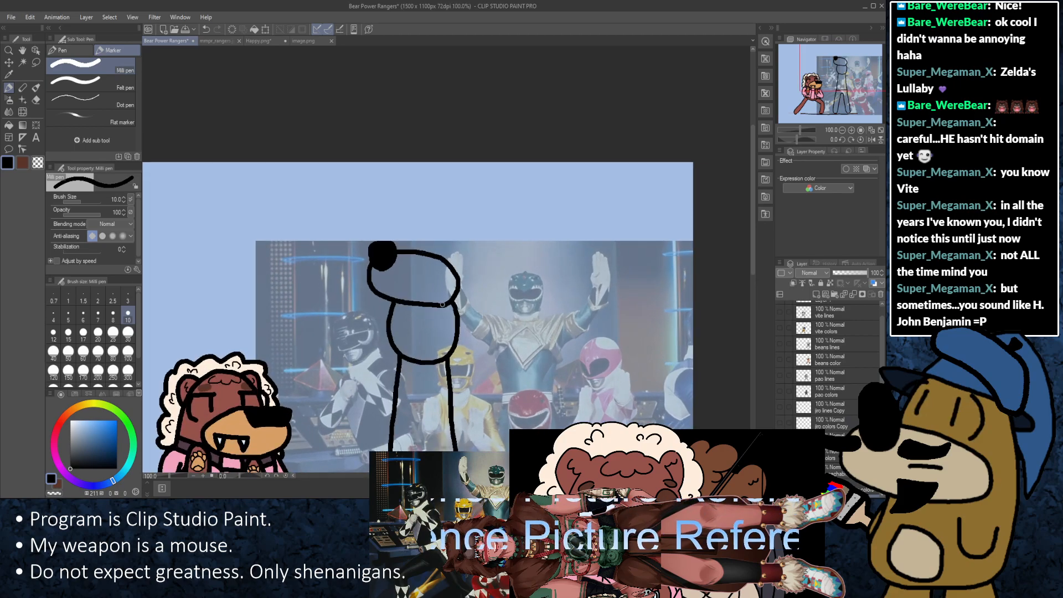
{"action": "scroll", "coordinate": [495, 236], "scroll_direction": "down", "scroll_amount": 2}
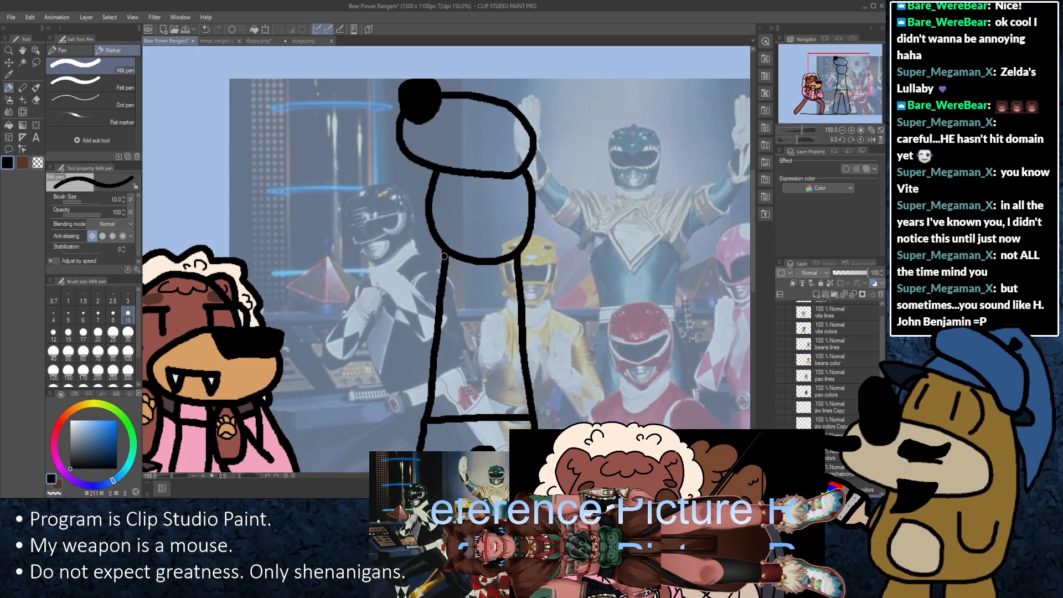
{"action": "scroll", "coordinate": [437, 261], "scroll_direction": "up", "scroll_amount": 1}
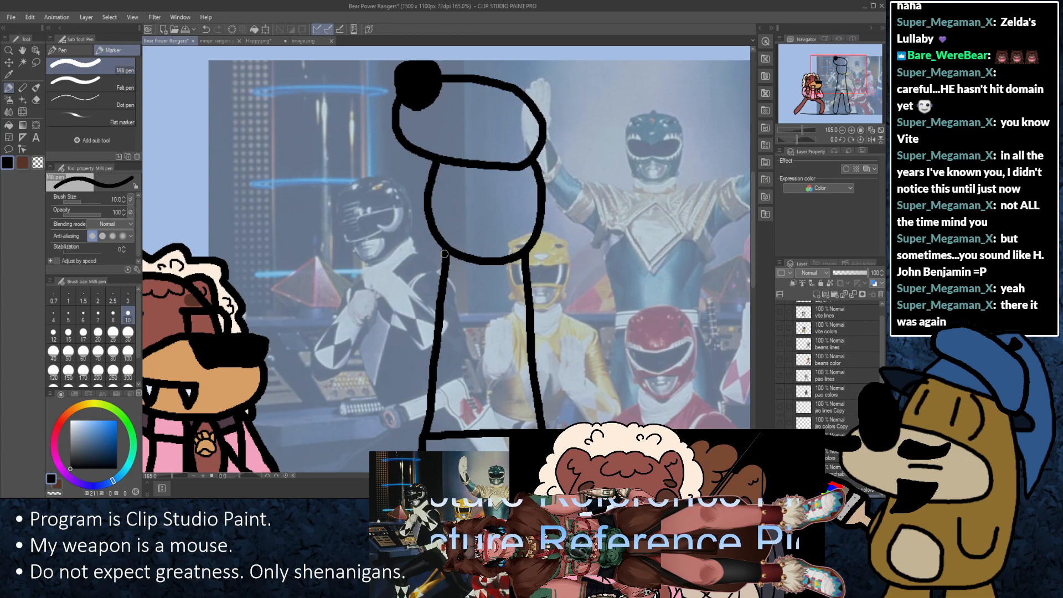
Step: Draw the upper line of the bear's raised left arm, curving from the torso's shoulder up to hand height
{"action": "scroll", "coordinate": [446, 250], "scroll_direction": "down", "scroll_amount": 2}
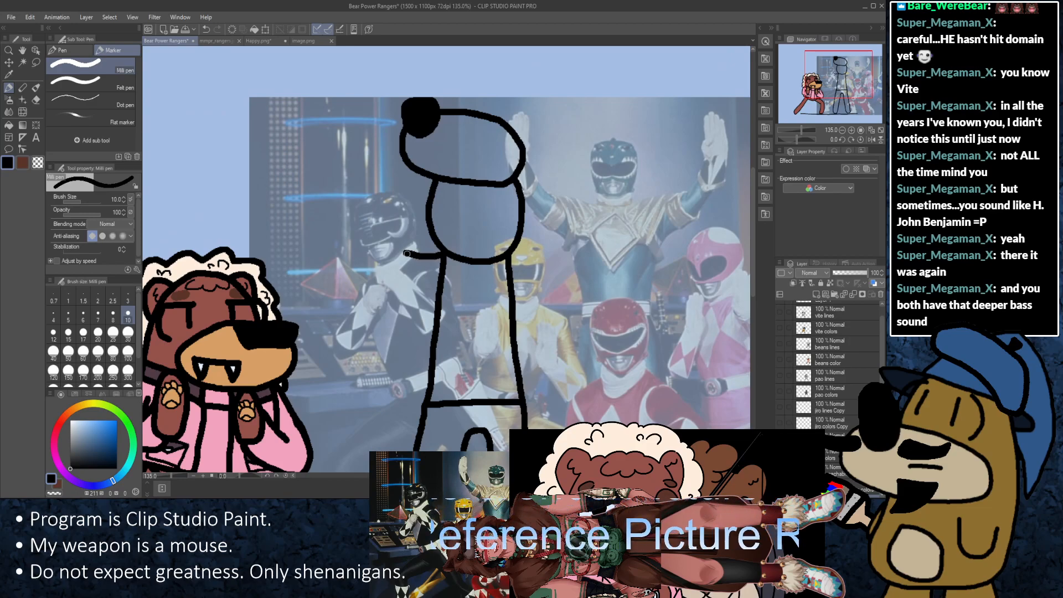
{"action": "key", "text": "ctrl+z"}
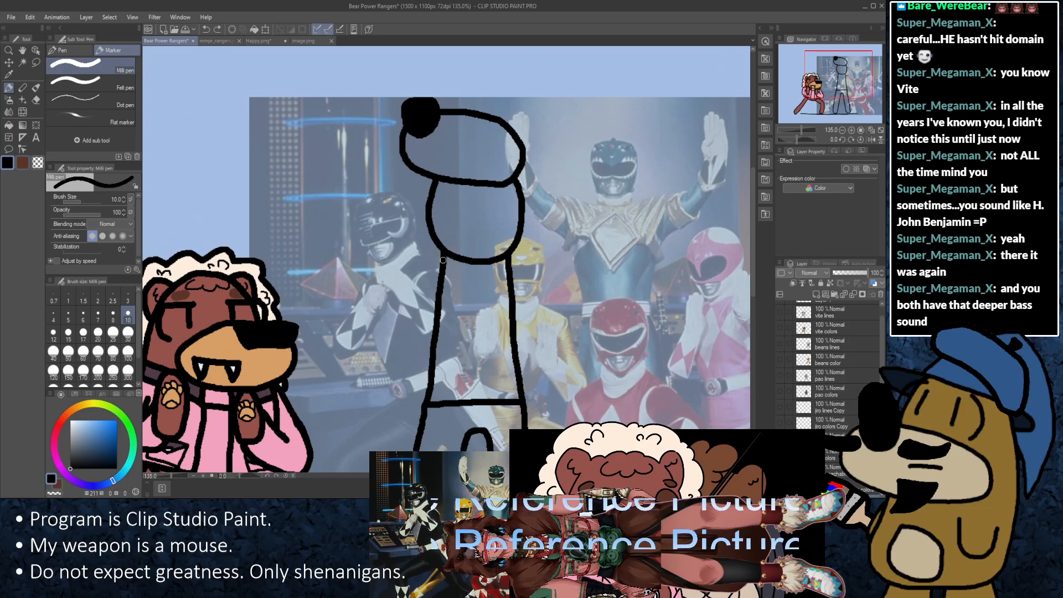
{"action": "mouse_move", "coordinate": [438, 258]}
{"action": "left_mouse_down"}
{"action": "mouse_move", "coordinate": [380, 225]}
{"action": "mouse_move", "coordinate": [361, 162]}
{"action": "left_mouse_up"}
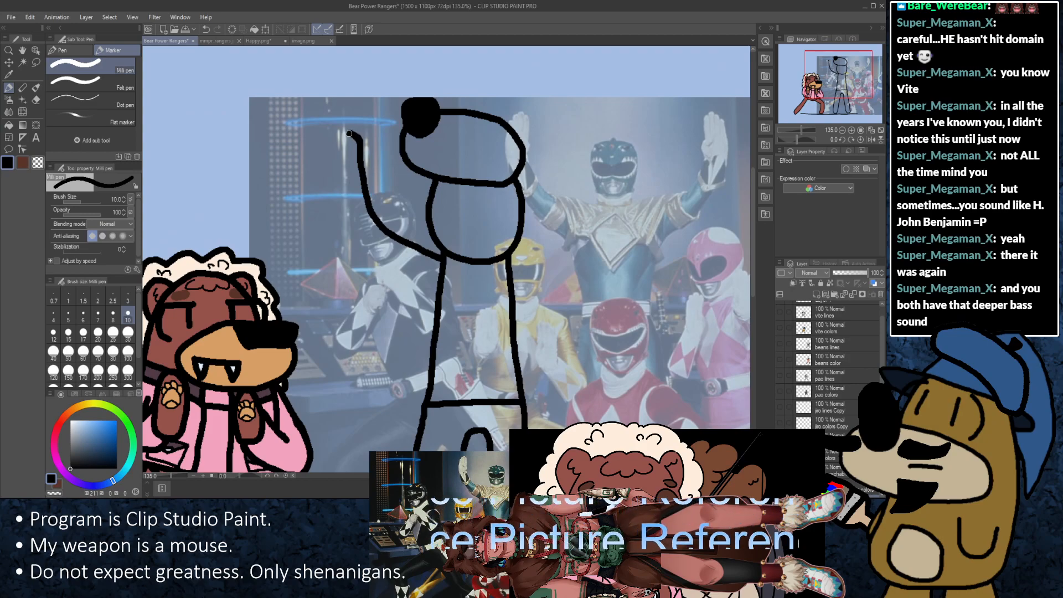
{"action": "mouse_move", "coordinate": [340, 137]}
{"action": "left_mouse_down"}
{"action": "mouse_move", "coordinate": [333, 201]}
{"action": "mouse_move", "coordinate": [359, 257]}
{"action": "mouse_move", "coordinate": [437, 288]}
{"action": "left_mouse_up"}
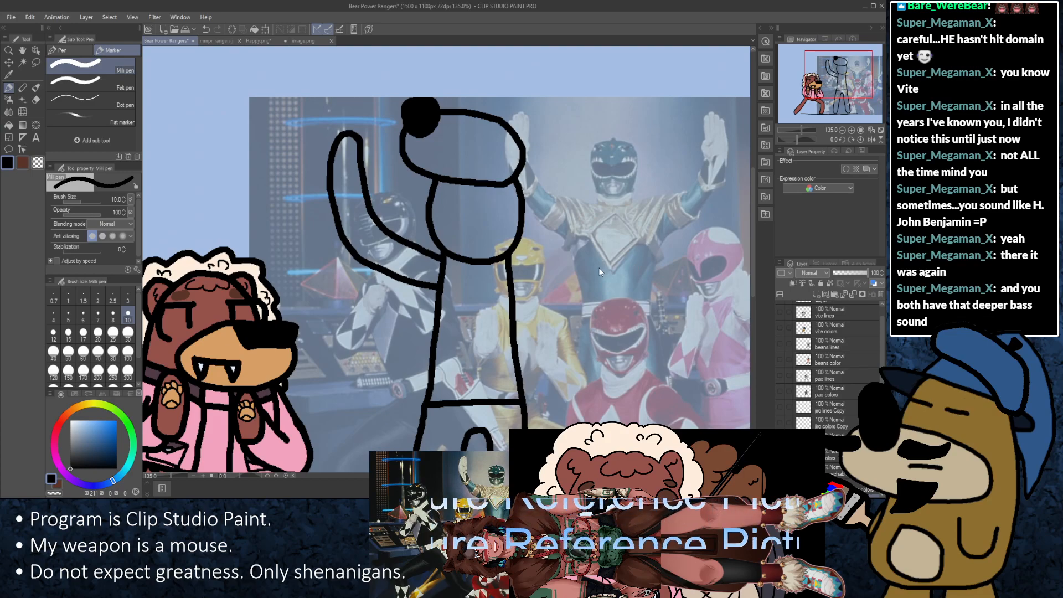
{"action": "key", "text": "ctrl+z"}
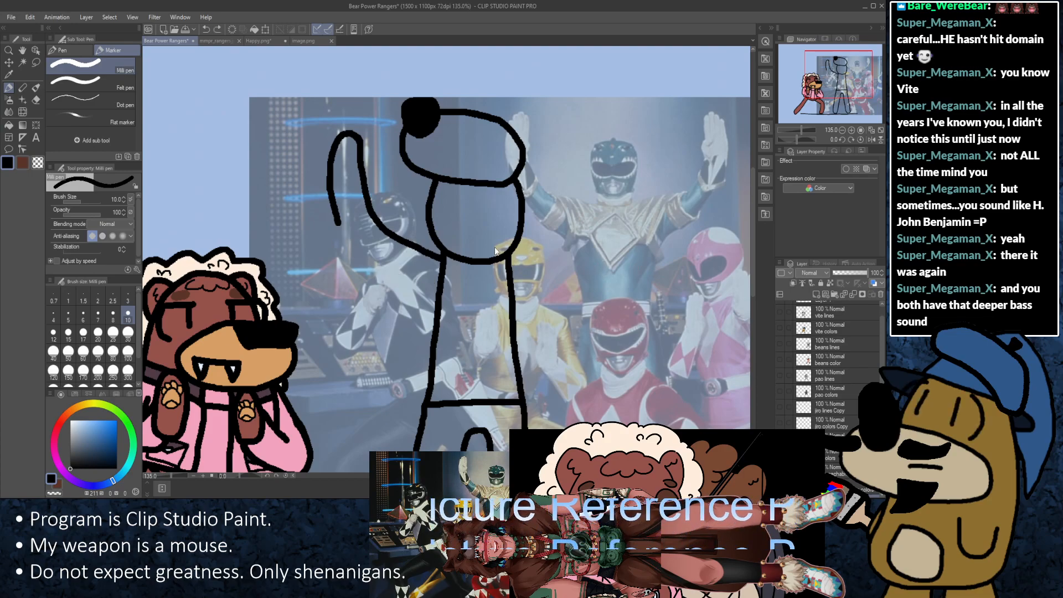
{"action": "key", "text": "ctrl+z"}
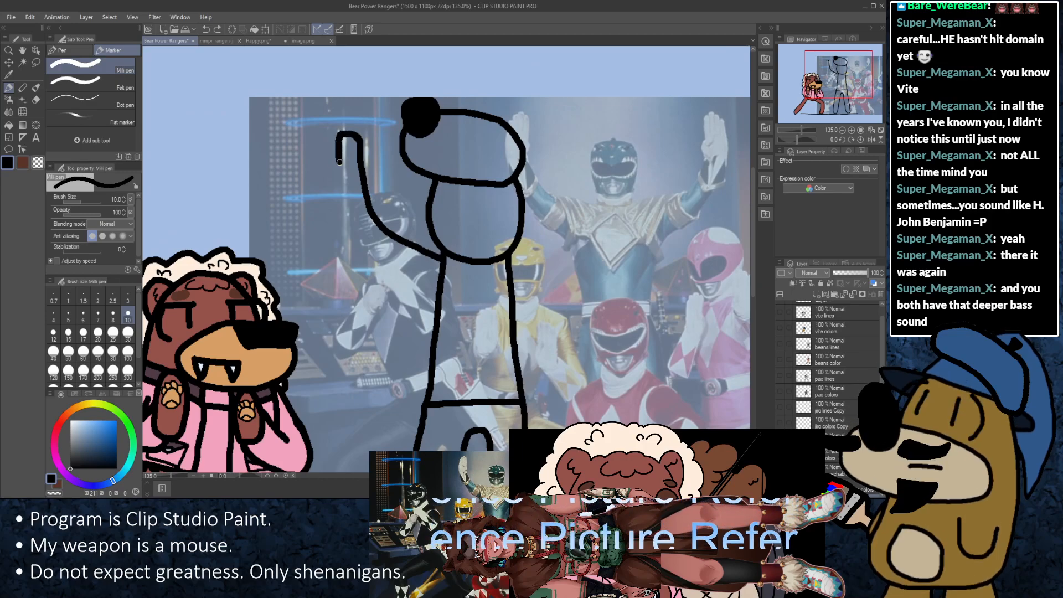
{"action": "left_click_drag", "start_coordinate": [339, 161], "coordinate": [350, 209]}
{"action": "key", "text": "ctrl+z"}
{"action": "left_click_drag", "start_coordinate": [339, 138], "coordinate": [341, 194]}
{"action": "key", "text": "ctrl+z"}
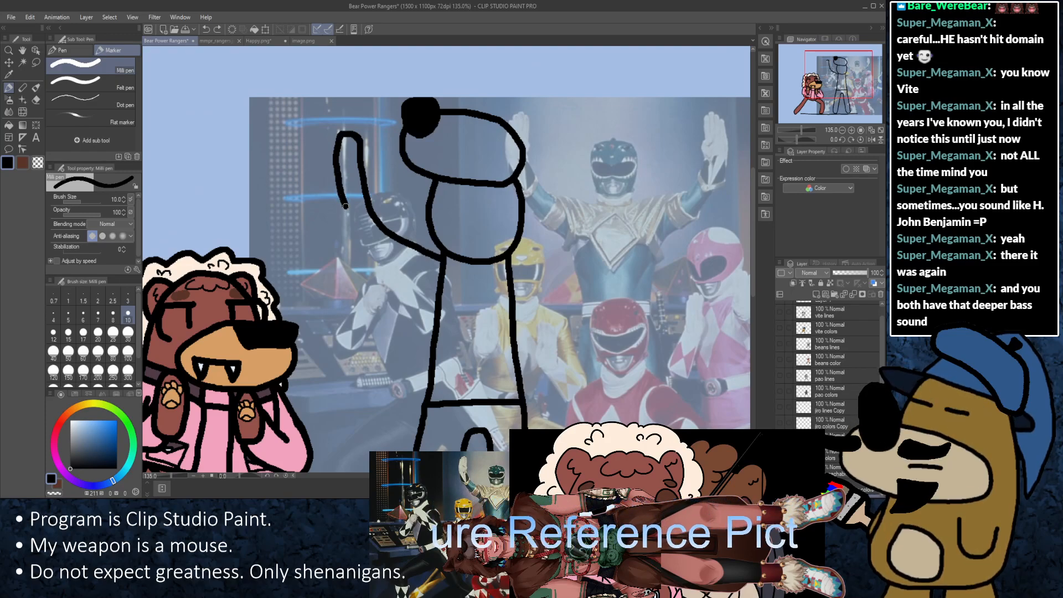
{"action": "key", "text": "ctrl+z"}
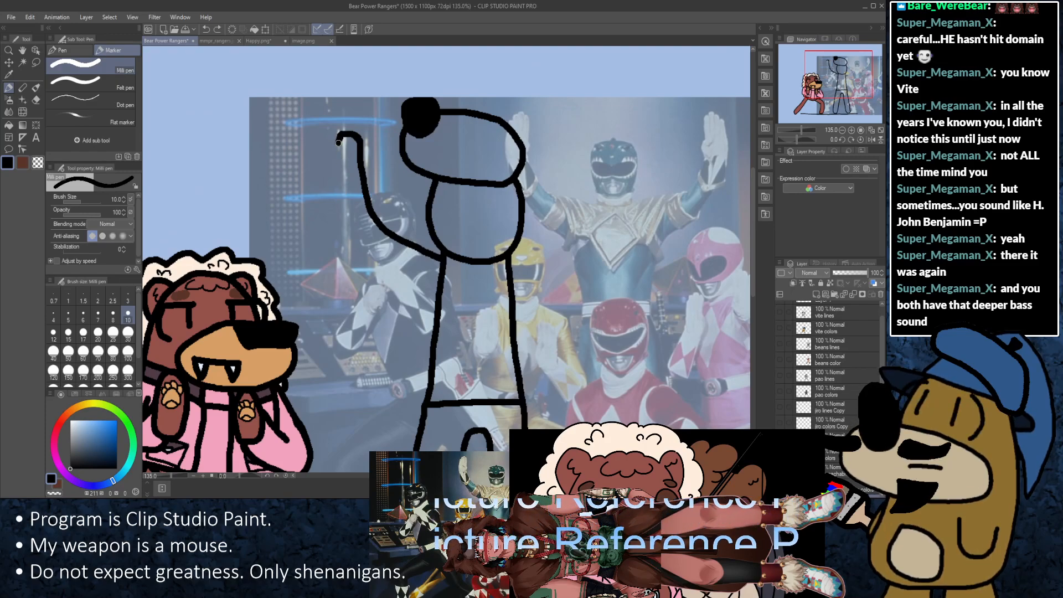
Step: Draw the left arm's outer line down to the torso, then erase and redraw its lower end as a smooth curve
{"action": "mouse_move", "coordinate": [339, 136]}
{"action": "left_mouse_down"}
{"action": "mouse_move", "coordinate": [350, 234]}
{"action": "mouse_move", "coordinate": [386, 268]}
{"action": "mouse_move", "coordinate": [438, 287]}
{"action": "left_mouse_up"}
{"action": "scroll", "coordinate": [474, 275], "scroll_direction": "up", "scroll_amount": 5}
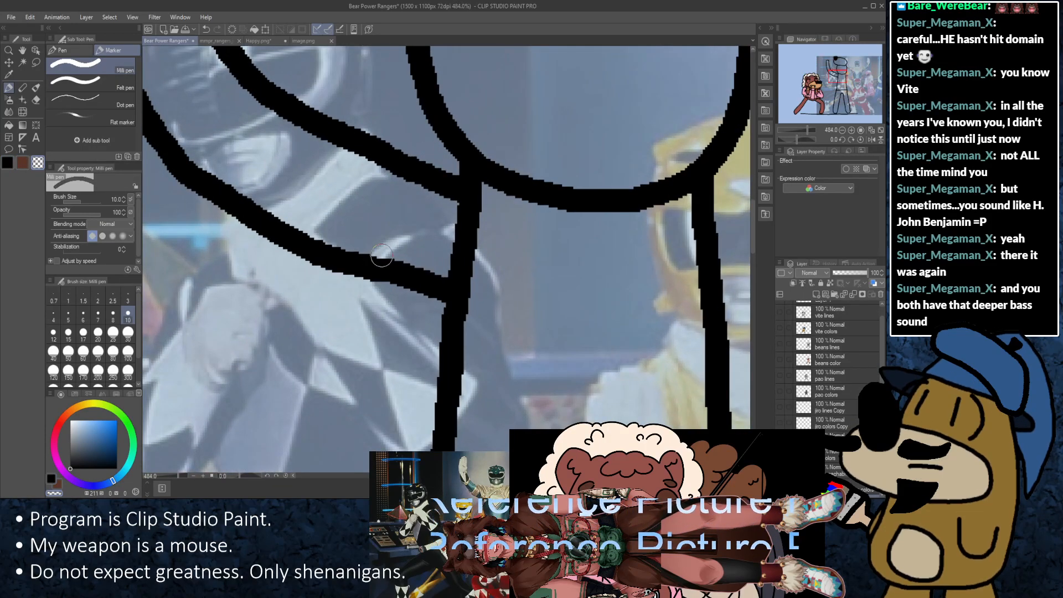
{"action": "left_click_drag", "start_coordinate": [373, 259], "coordinate": [431, 281]}
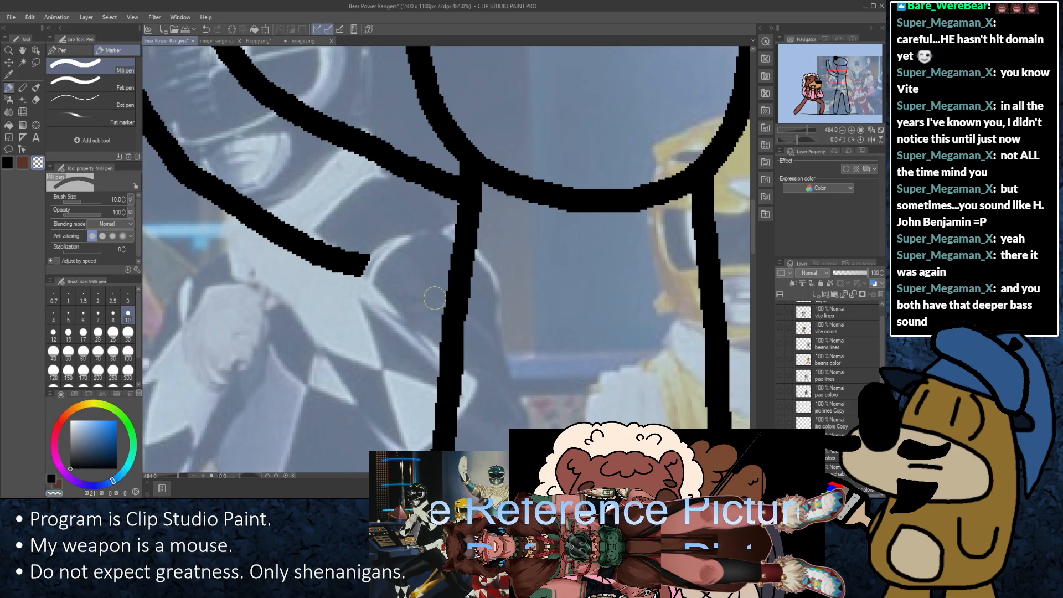
{"action": "key", "text": "c"}
{"action": "left_click_drag", "start_coordinate": [353, 266], "coordinate": [447, 298]}
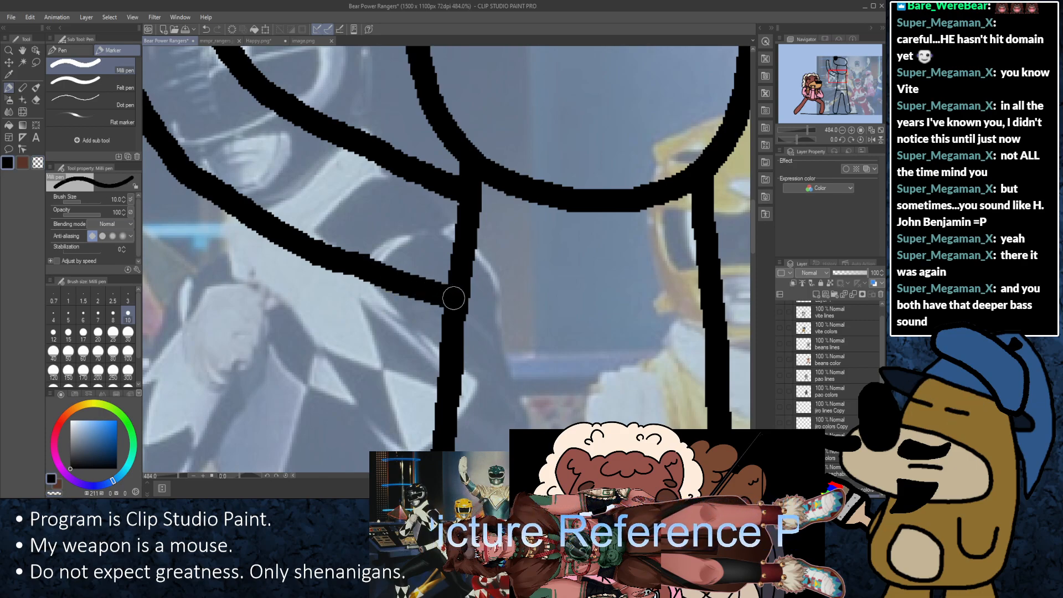
{"action": "left_click_drag", "start_coordinate": [344, 262], "coordinate": [432, 294]}
{"action": "key", "text": "c"}
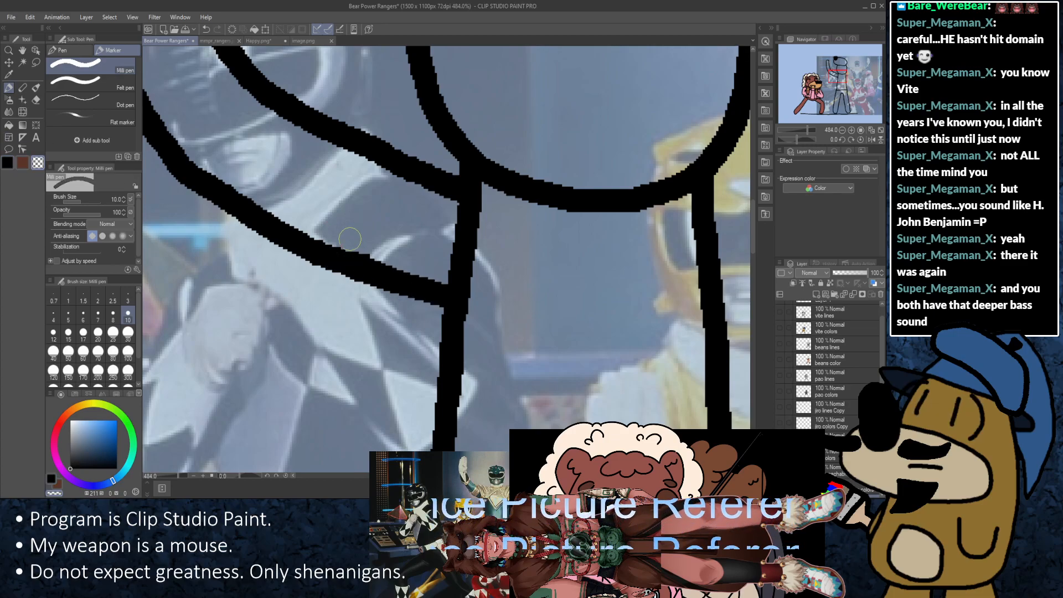
{"action": "left_click", "coordinate": [7, 163]}
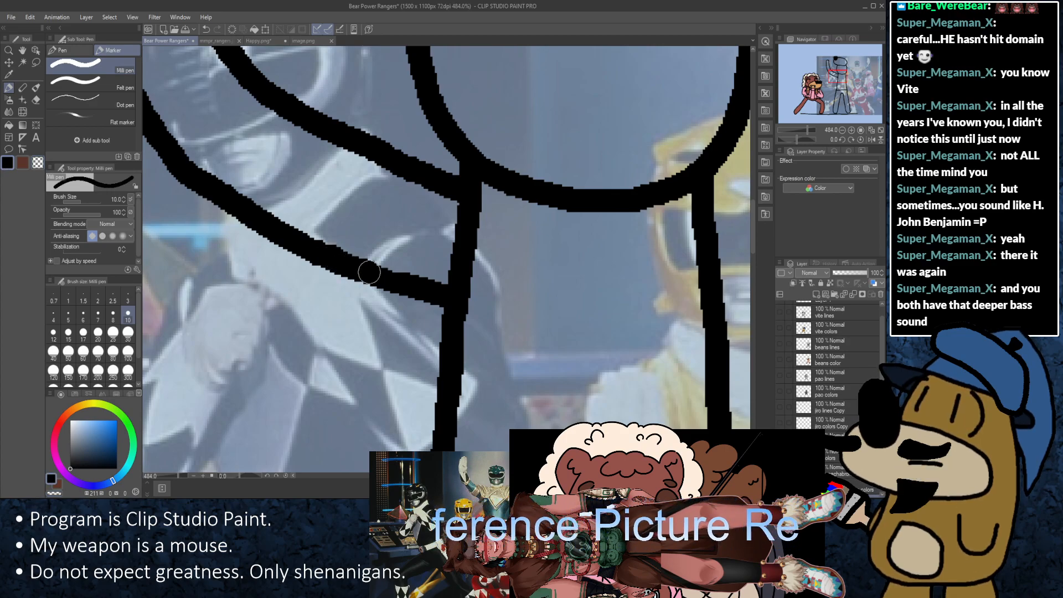
{"action": "left_click_drag", "start_coordinate": [372, 268], "coordinate": [415, 287]}
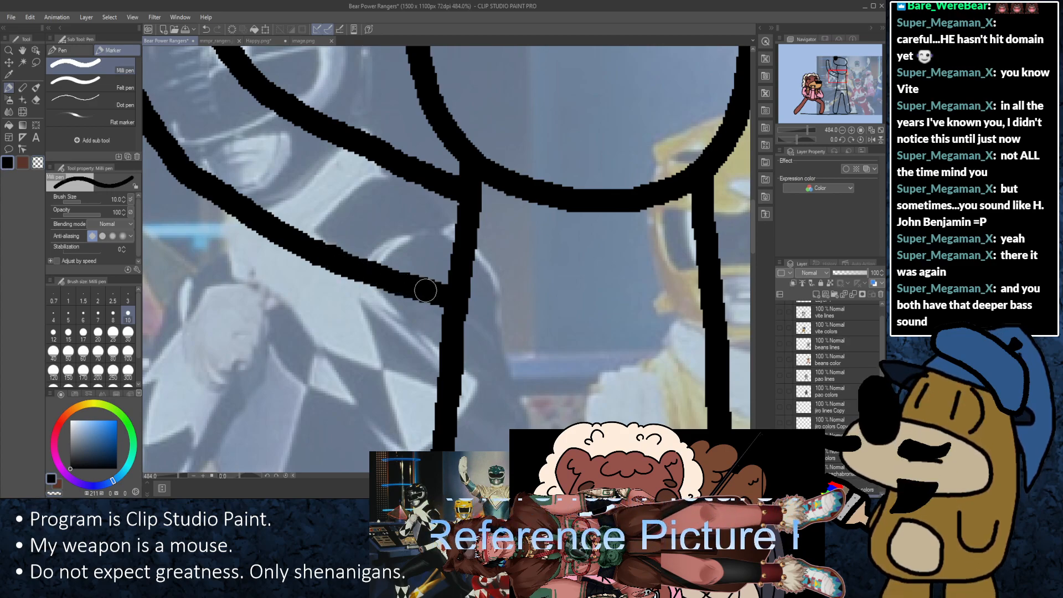
Step: Draw the upper line of the bear's right arm, running outward from the torso and curving up beside the green ranger's helmet
{"action": "scroll", "coordinate": [592, 288], "scroll_direction": "down", "scroll_amount": 2}
{"action": "scroll", "coordinate": [591, 287], "scroll_direction": "down", "scroll_amount": 5}
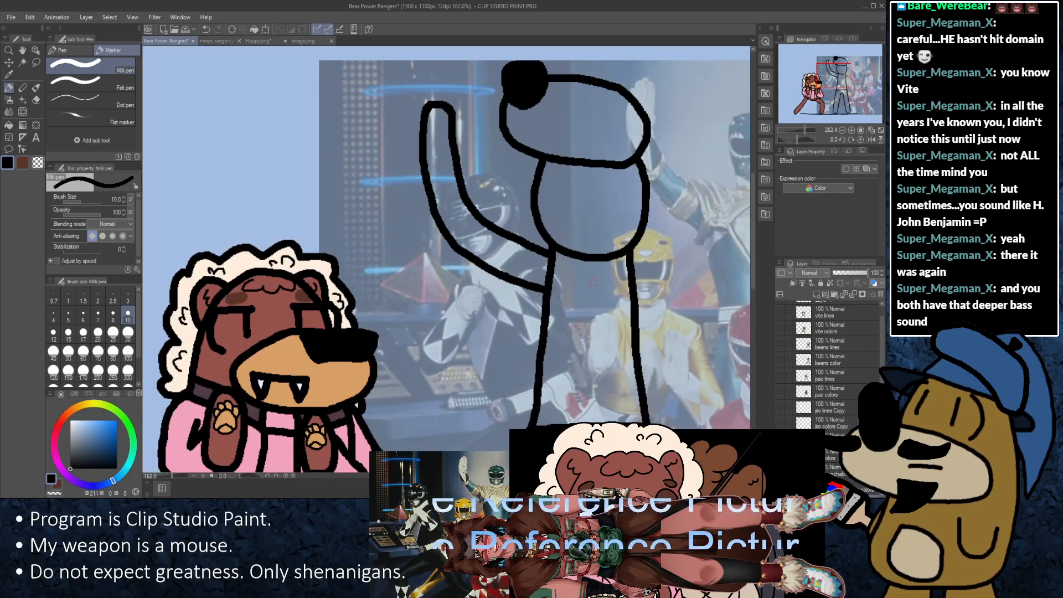
{"action": "left_click_drag", "start_coordinate": [664, 260], "coordinate": [485, 256]}
{"action": "scroll", "coordinate": [482, 250], "scroll_direction": "up", "scroll_amount": 1}
{"action": "scroll", "coordinate": [482, 250], "scroll_direction": "up", "scroll_amount": 2}
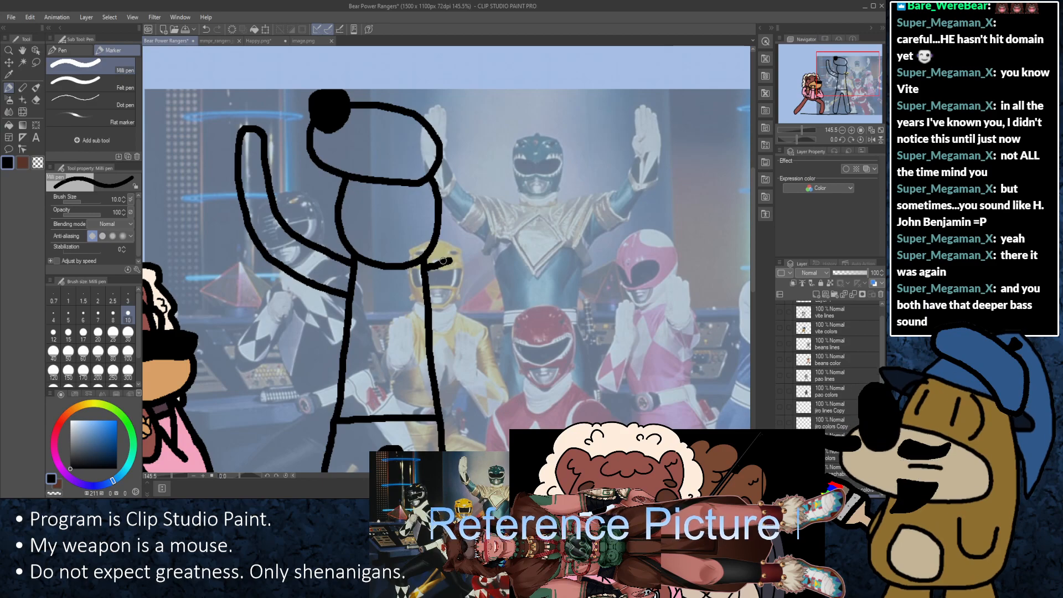
{"action": "key", "text": "ctrl+z"}
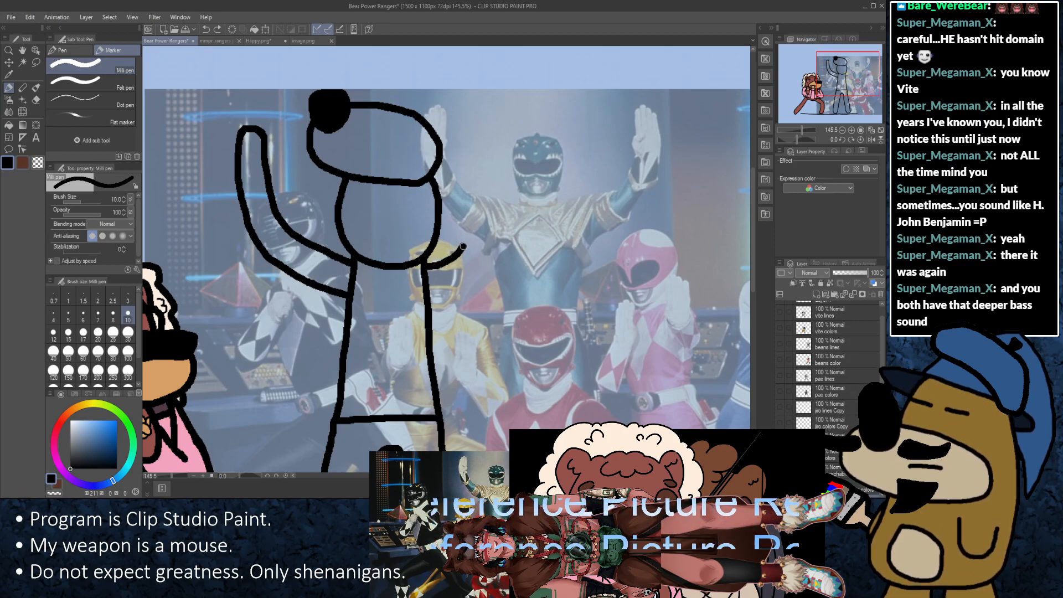
{"action": "left_click_drag", "start_coordinate": [468, 237], "coordinate": [476, 222]}
{"action": "key", "text": "ctrl+z"}
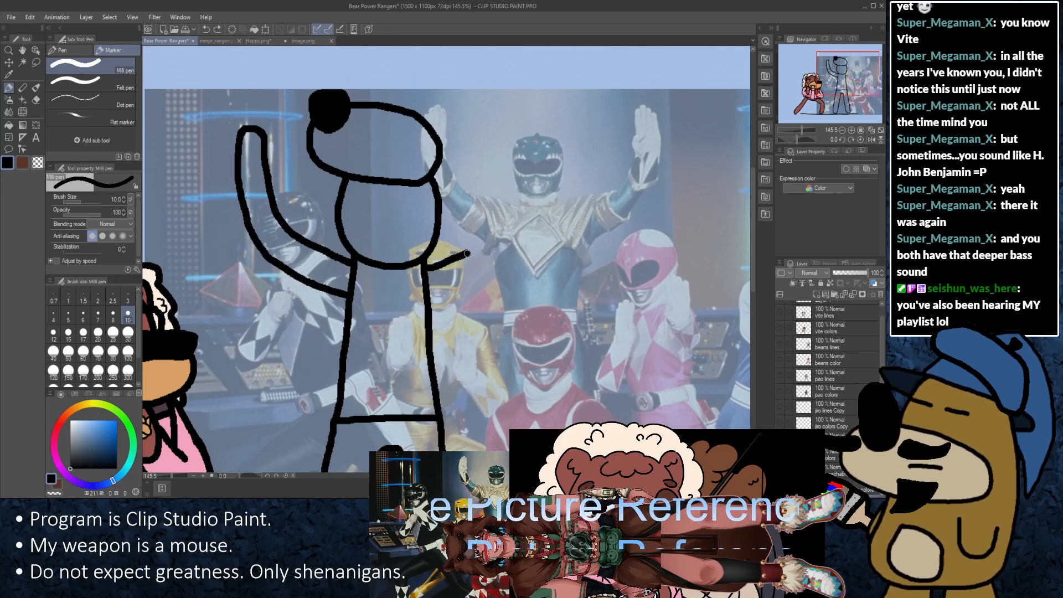
{"action": "left_click_drag", "start_coordinate": [480, 244], "coordinate": [506, 145]}
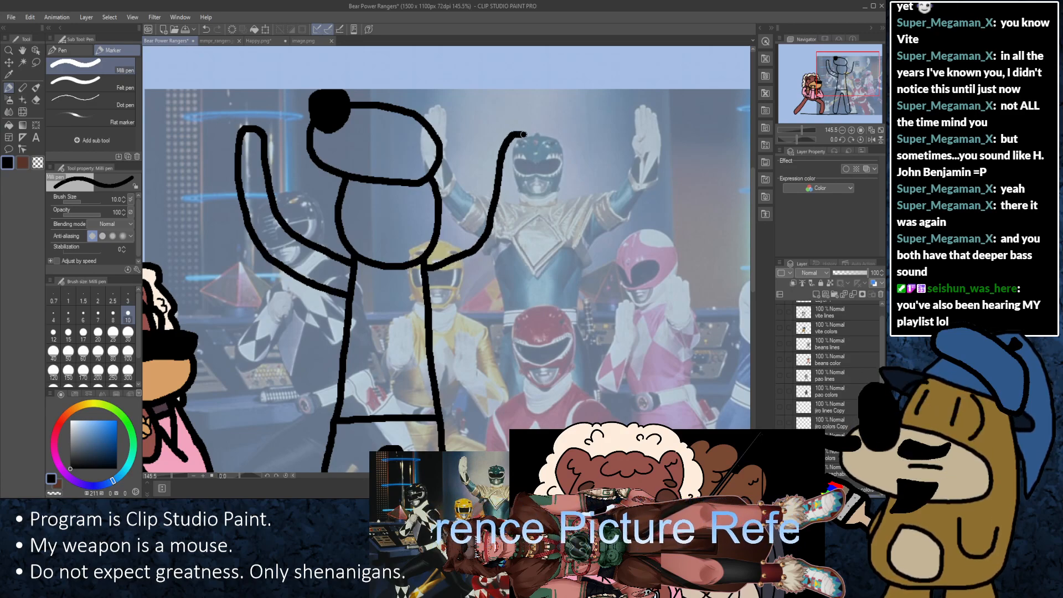
Step: Redraw the right arm's rounded tip and bring its outer line back down to the torso
{"action": "key", "text": "ctrl+z"}
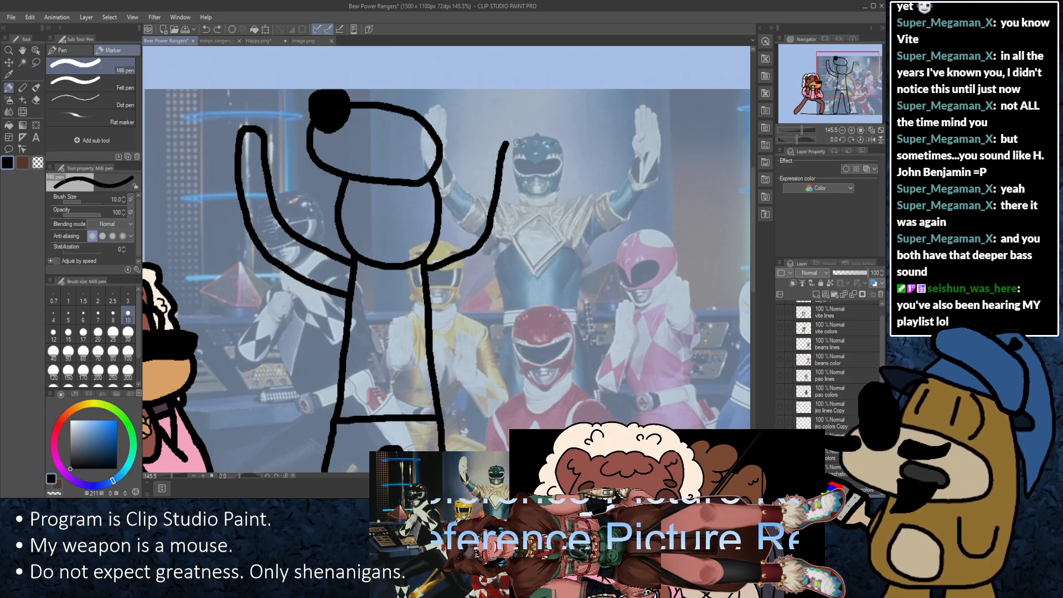
{"action": "left_click_drag", "start_coordinate": [504, 145], "coordinate": [526, 131]}
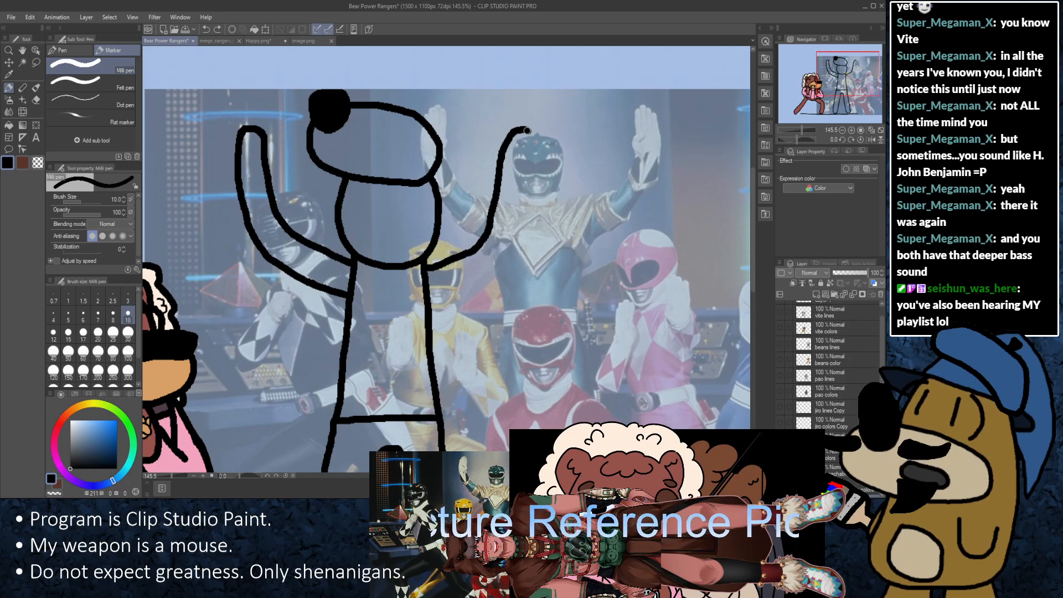
{"action": "left_click_drag", "start_coordinate": [527, 131], "coordinate": [517, 226]}
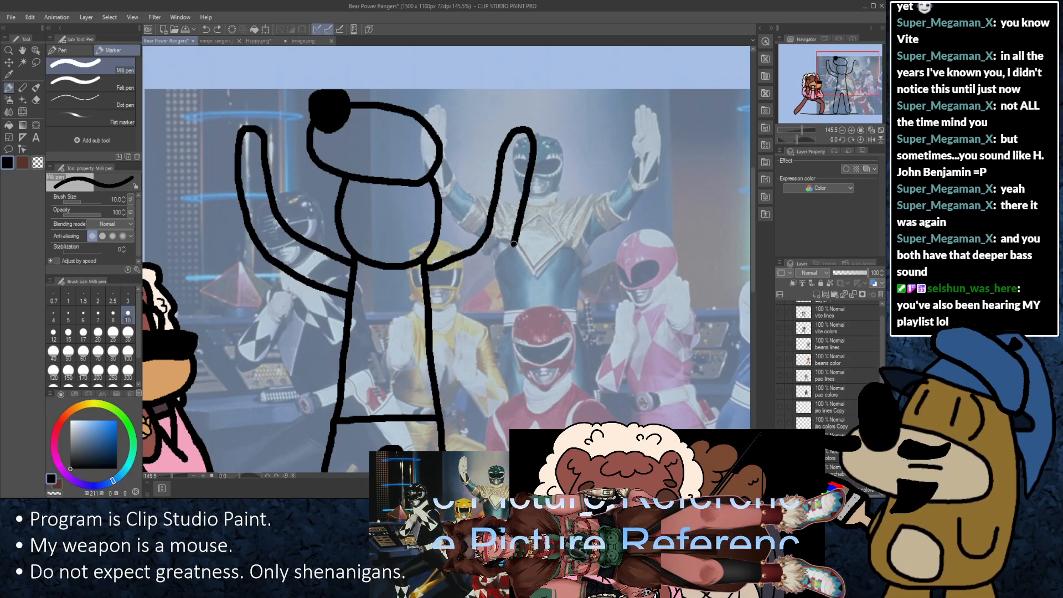
{"action": "left_click_drag", "start_coordinate": [497, 272], "coordinate": [456, 288]}
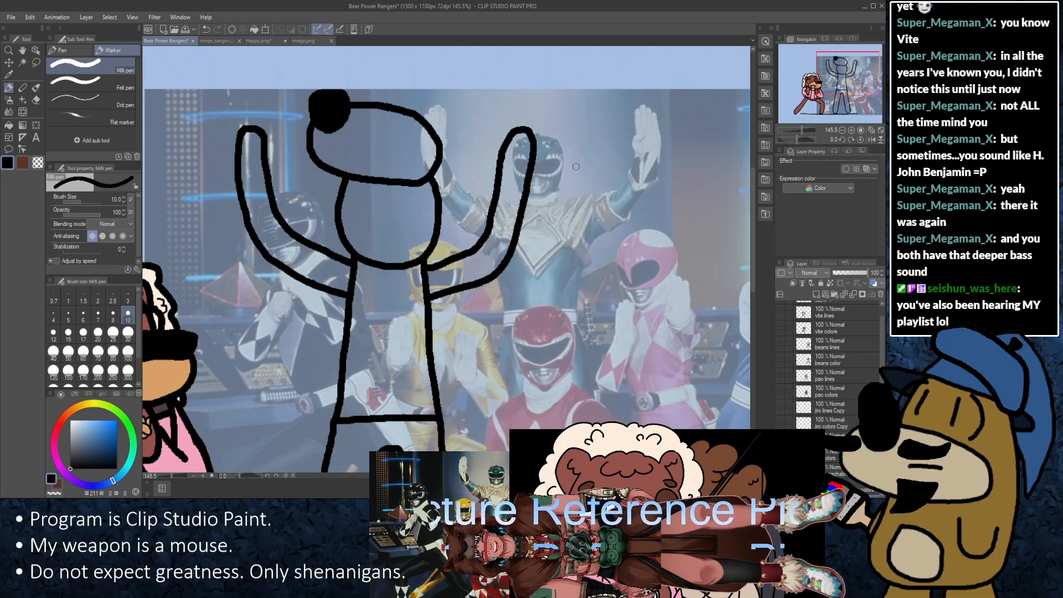
Step: Erase the rounded tip of the right arm with the transparent colour, leaving both arm lines open at the wrist
{"action": "scroll", "coordinate": [564, 160], "scroll_direction": "up", "scroll_amount": 5}
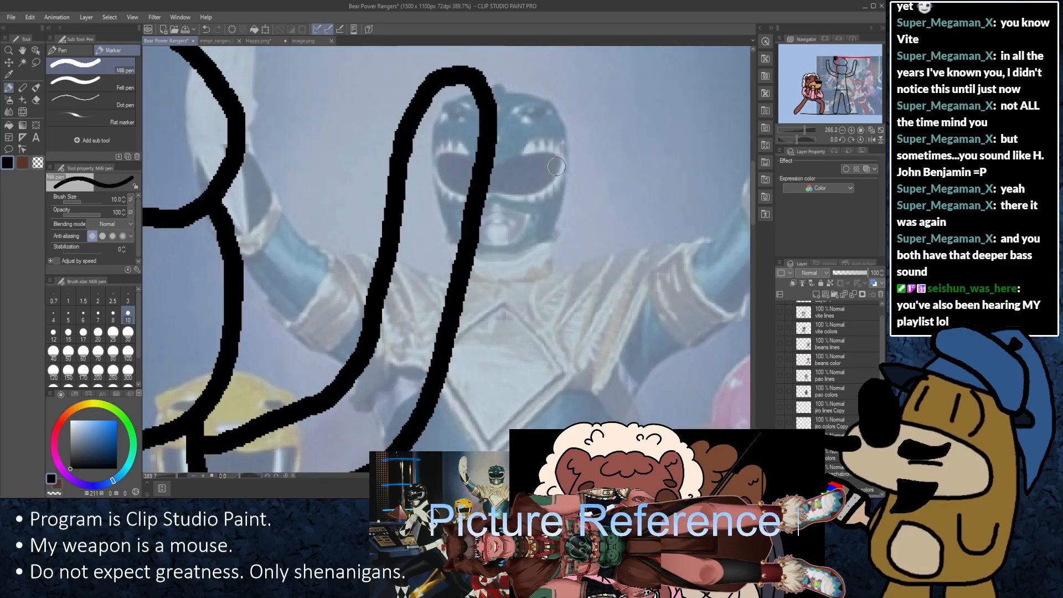
{"action": "scroll", "coordinate": [564, 160], "scroll_direction": "down", "scroll_amount": 1}
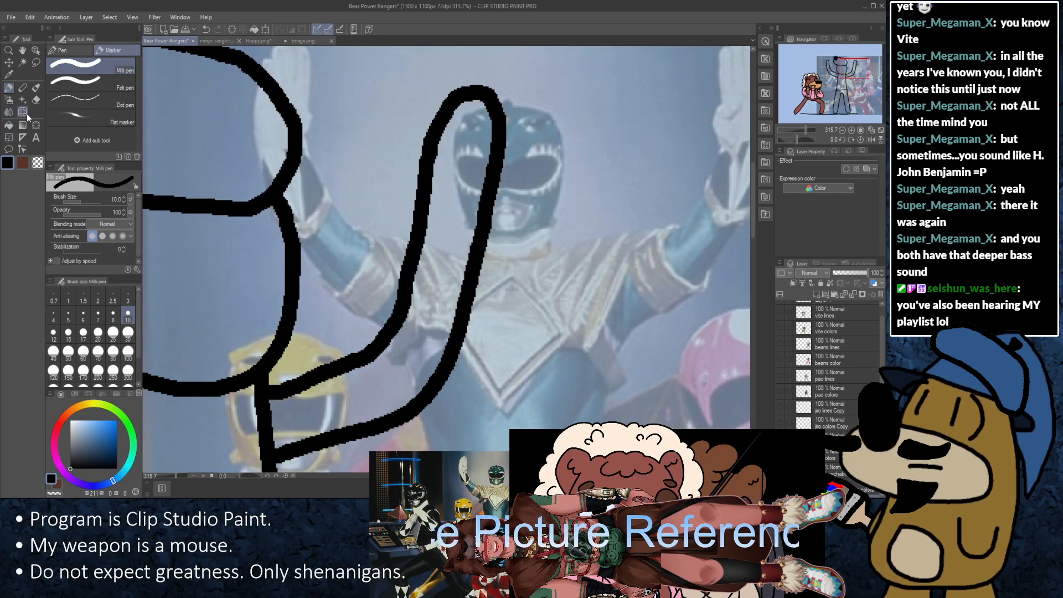
{"action": "left_click", "coordinate": [40, 166]}
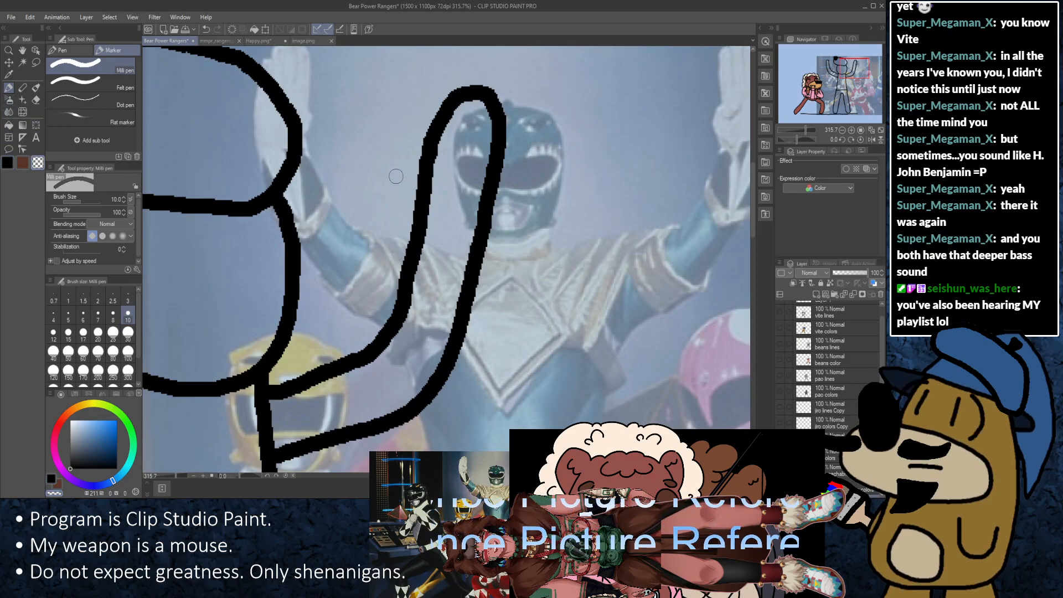
{"action": "mouse_move", "coordinate": [395, 176]}
{"action": "left_mouse_down"}
{"action": "mouse_move", "coordinate": [534, 176]}
{"action": "mouse_move", "coordinate": [487, 191]}
{"action": "mouse_move", "coordinate": [498, 146]}
{"action": "mouse_move", "coordinate": [454, 130]}
{"action": "mouse_move", "coordinate": [498, 113]}
{"action": "mouse_move", "coordinate": [439, 111]}
{"action": "left_mouse_up"}
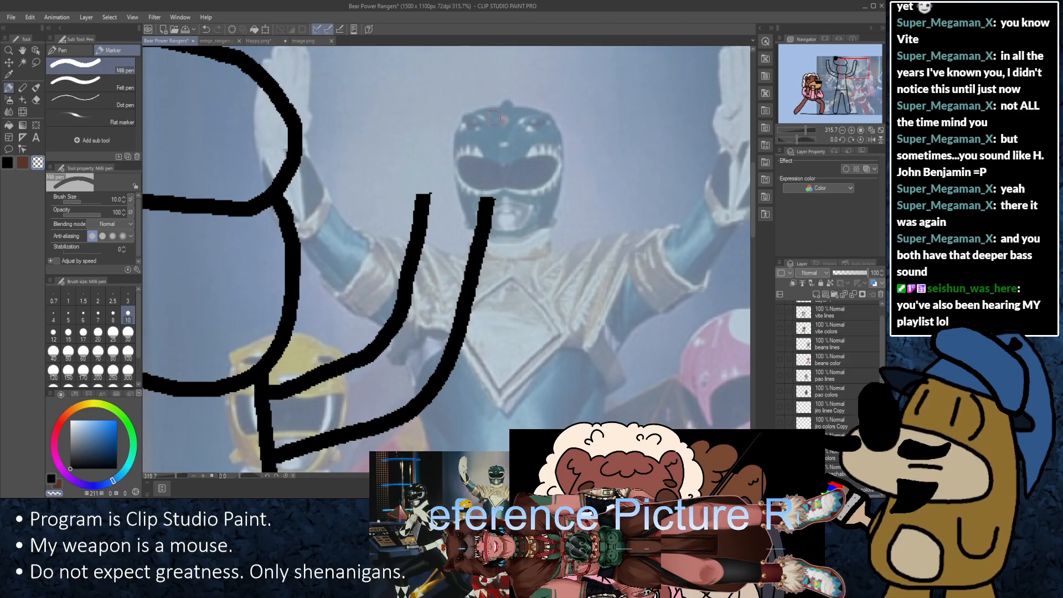
Step: Try a black hand outline rising from the open end of the right arm's inner line, then undo the stroke
{"action": "left_click", "coordinate": [7, 162]}
{"action": "scroll", "coordinate": [452, 188], "scroll_direction": "down", "scroll_amount": 3}
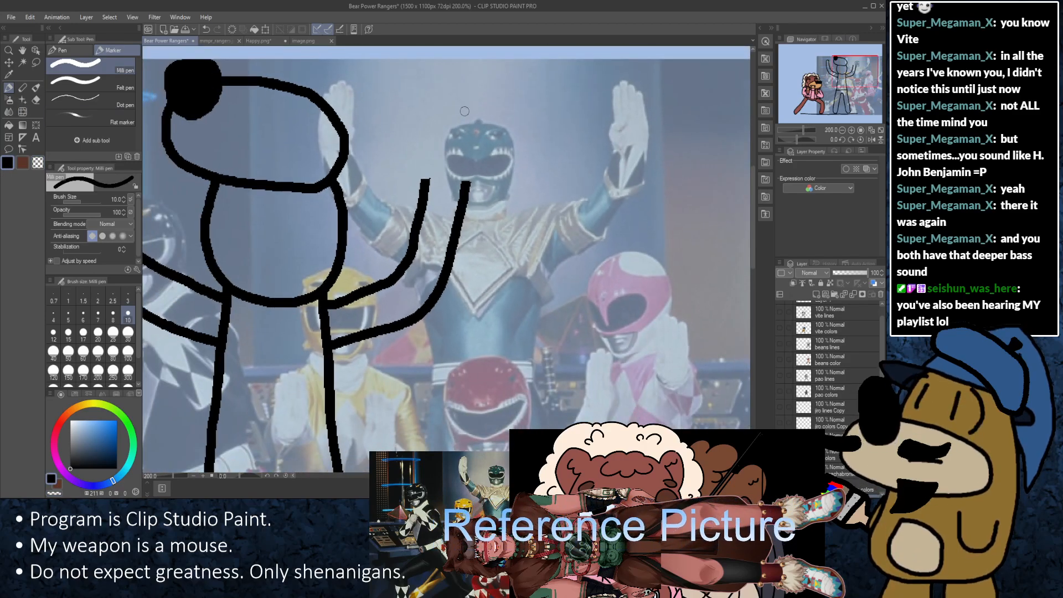
{"action": "scroll", "coordinate": [452, 188], "scroll_direction": "up", "scroll_amount": 2}
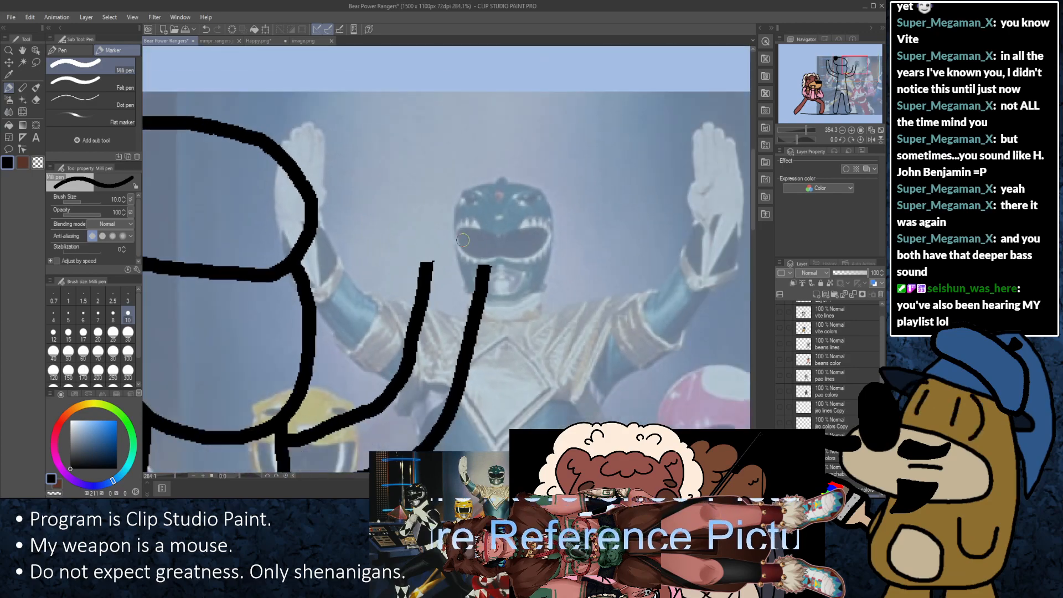
{"action": "scroll", "coordinate": [462, 237], "scroll_direction": "down", "scroll_amount": 1}
{"action": "left_click_drag", "start_coordinate": [463, 237], "coordinate": [397, 241]}
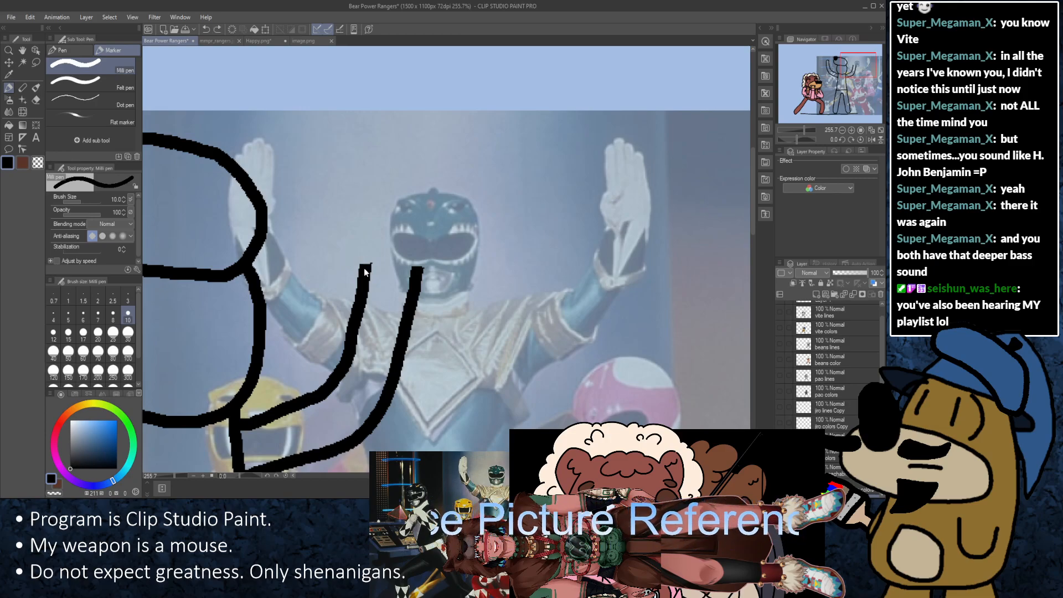
{"action": "left_click_drag", "start_coordinate": [364, 269], "coordinate": [367, 187]}
{"action": "key", "text": "ctrl+z"}
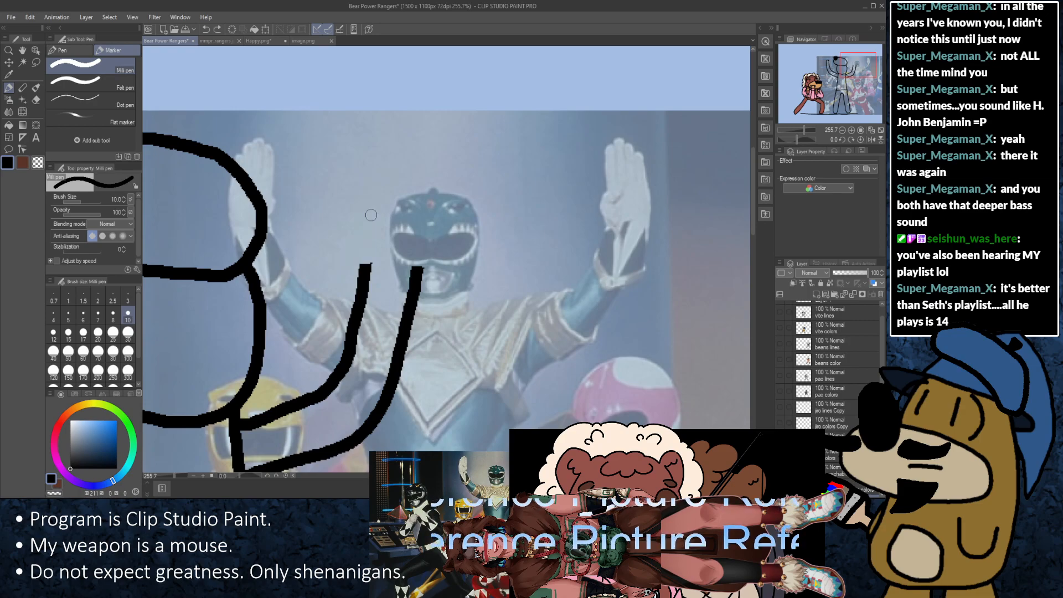
Step: Close the right-hand raised arm with a rounded tip joining its two open lines, and erase the stray pixels at the join
{"action": "mouse_move", "coordinate": [365, 267]}
{"action": "left_mouse_down"}
{"action": "mouse_move", "coordinate": [365, 205]}
{"action": "mouse_move", "coordinate": [391, 172]}
{"action": "mouse_move", "coordinate": [410, 184]}
{"action": "mouse_move", "coordinate": [418, 271]}
{"action": "left_mouse_up"}
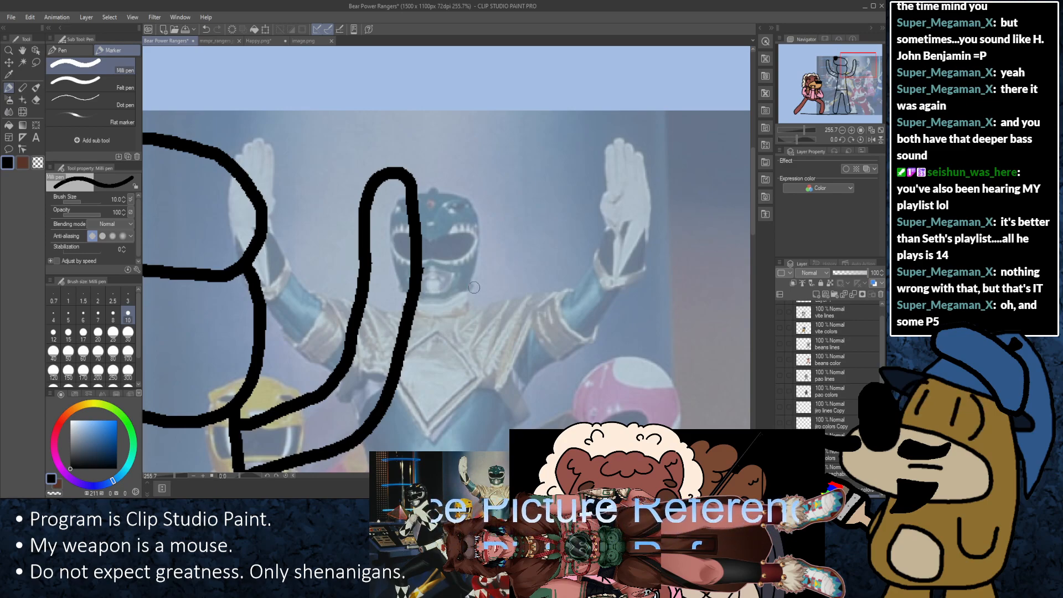
{"action": "scroll", "coordinate": [478, 274], "scroll_direction": "up", "scroll_amount": 3}
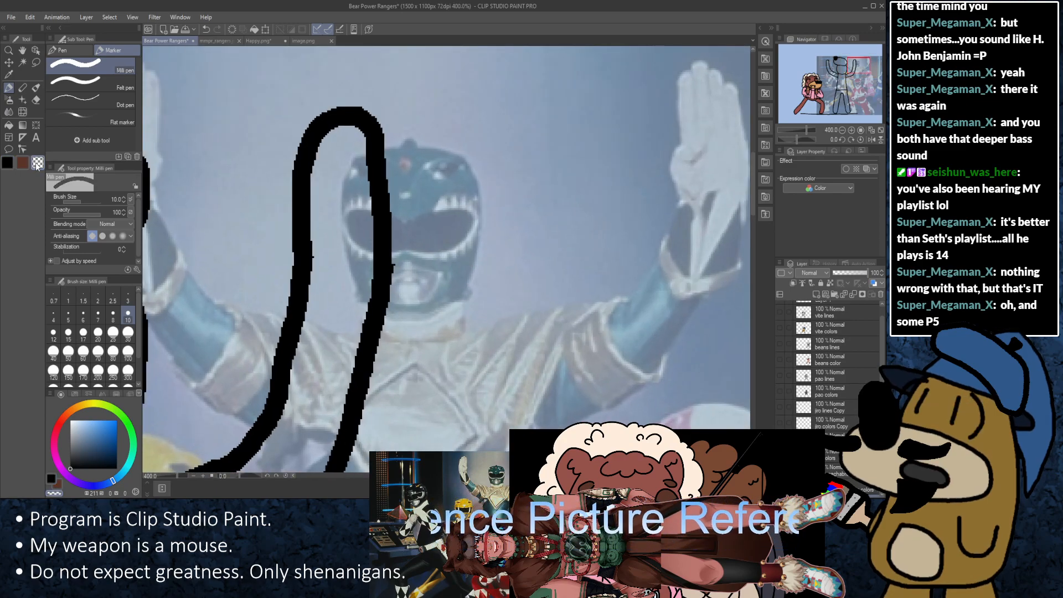
{"action": "scroll", "coordinate": [342, 254], "scroll_direction": "up", "scroll_amount": 3}
{"action": "scroll", "coordinate": [342, 255], "scroll_direction": "up", "scroll_amount": 1}
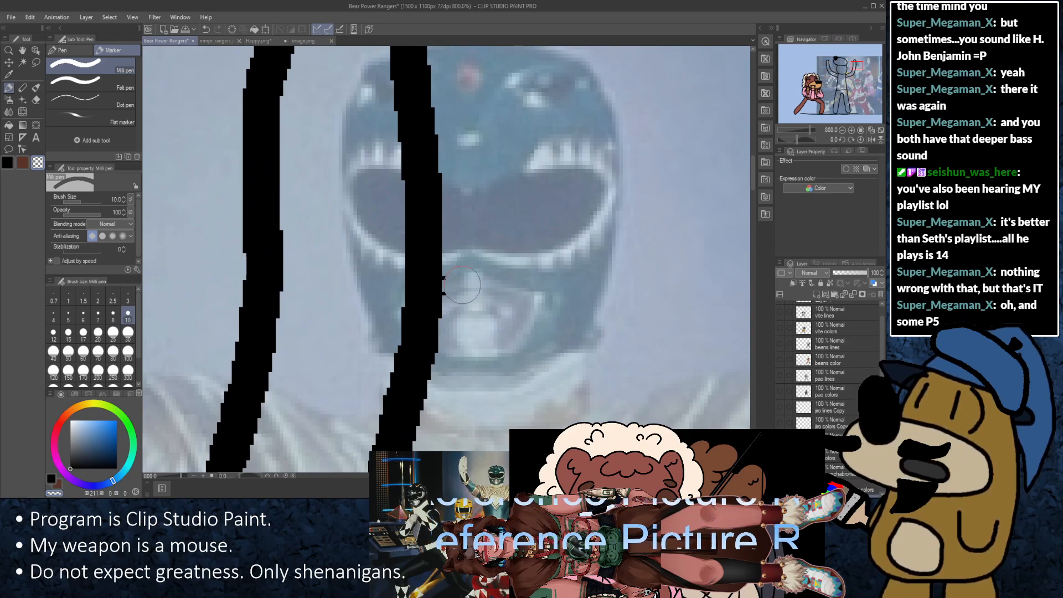
{"action": "scroll", "coordinate": [516, 230], "scroll_direction": "down", "scroll_amount": 10}
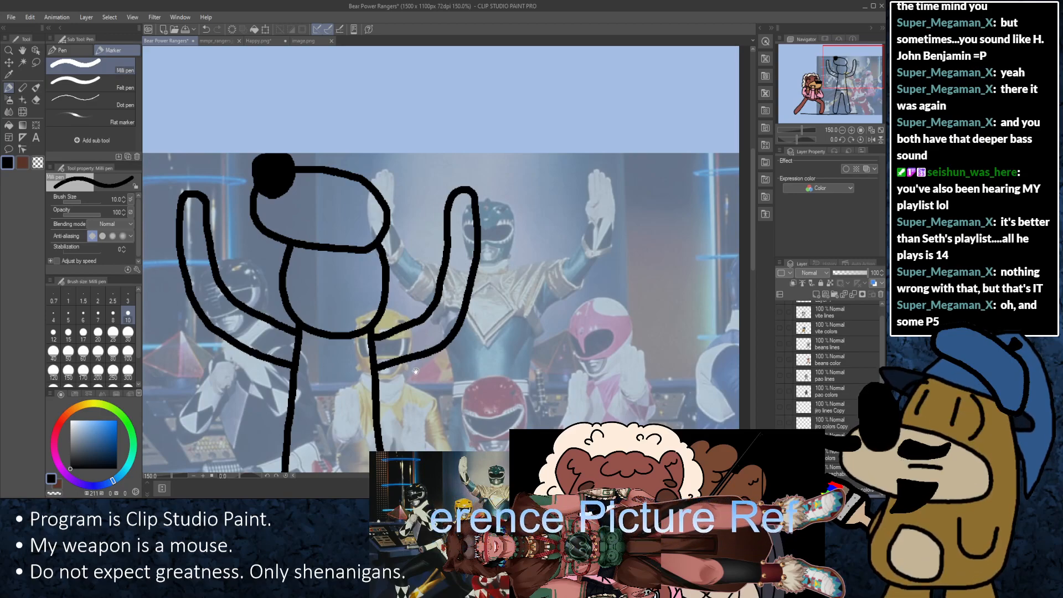
Step: Draw a pointed hanging flap from the lower-left edge of the round head down over the figure's shoulder, retrying the inner line
{"action": "left_click_drag", "start_coordinate": [412, 371], "coordinate": [506, 223]}
{"action": "scroll", "coordinate": [480, 284], "scroll_direction": "down", "scroll_amount": 3}
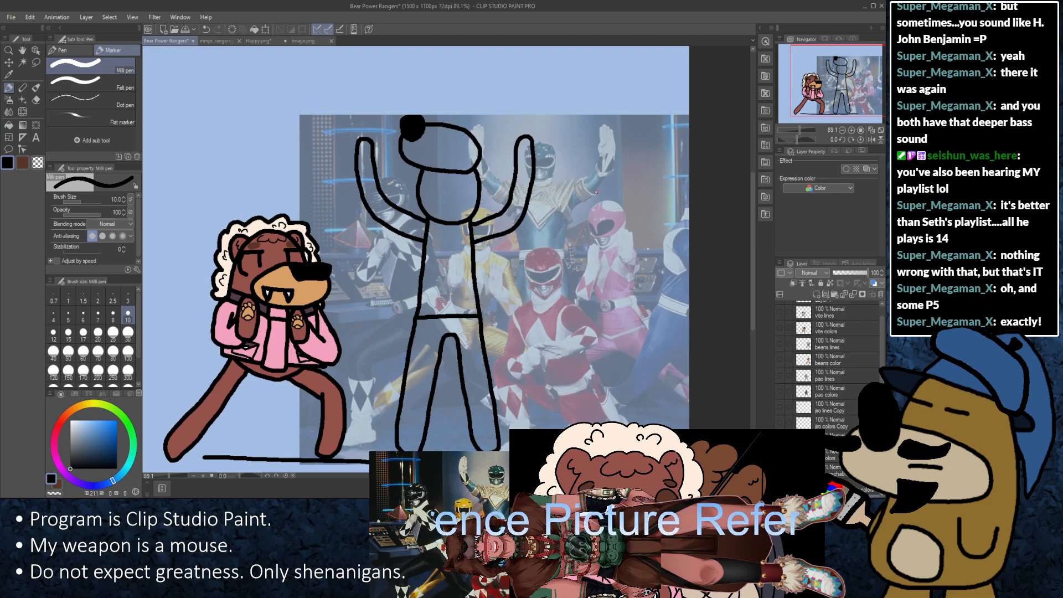
{"action": "scroll", "coordinate": [596, 192], "scroll_direction": "up", "scroll_amount": 1}
{"action": "scroll", "coordinate": [596, 192], "scroll_direction": "up", "scroll_amount": 1}
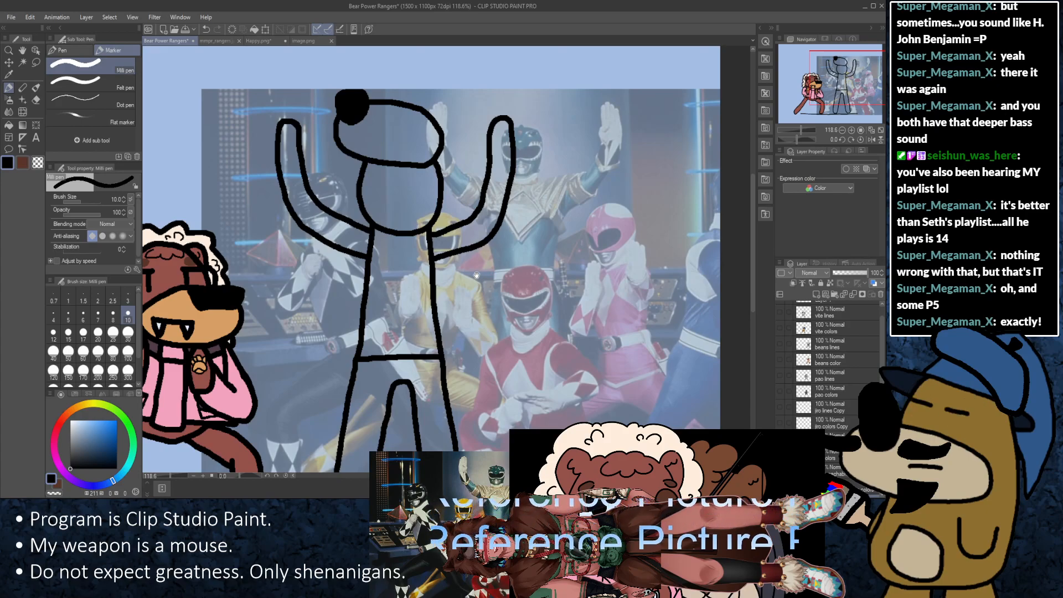
{"action": "scroll", "coordinate": [460, 246], "scroll_direction": "up", "scroll_amount": 2}
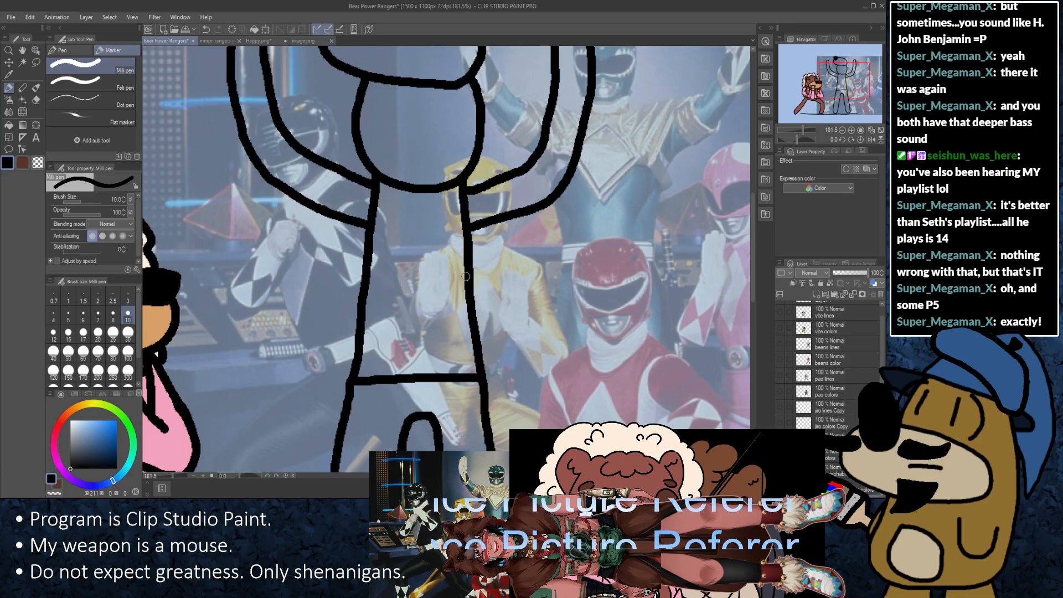
{"action": "left_click_drag", "start_coordinate": [424, 242], "coordinate": [531, 266]}
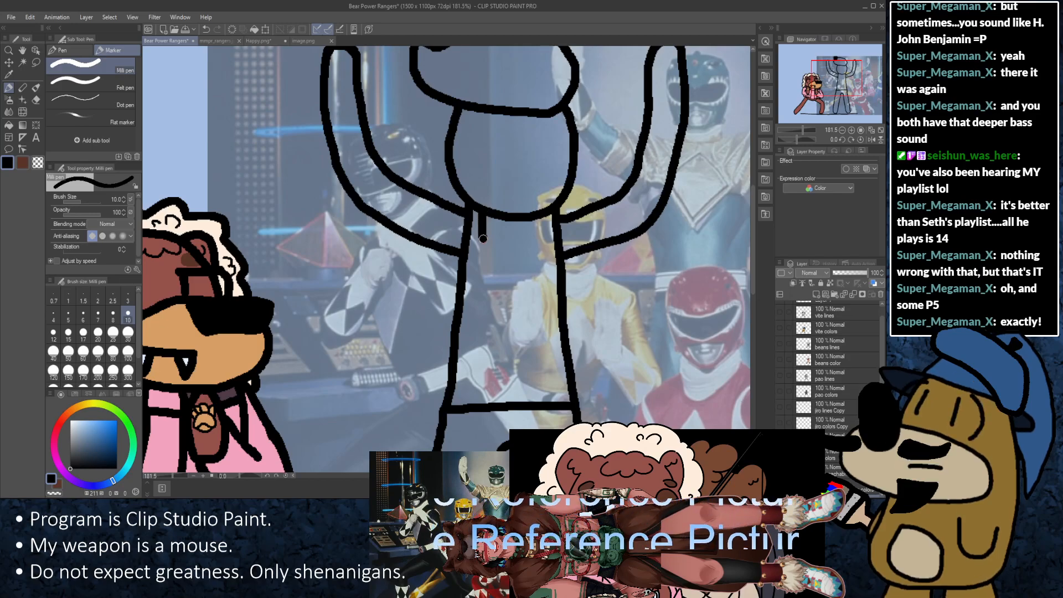
{"action": "key", "text": "ctrl+z"}
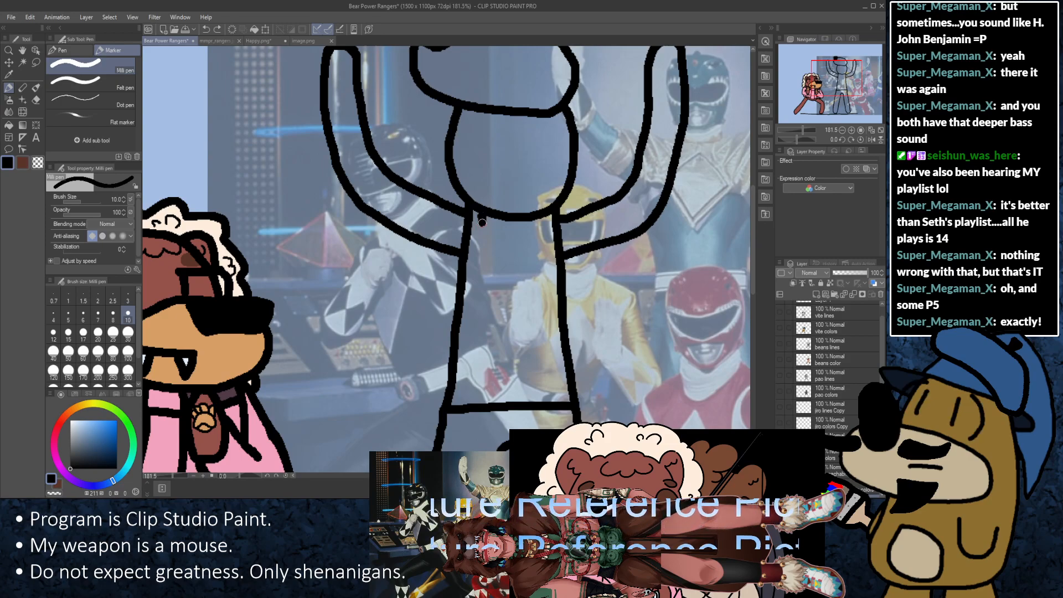
{"action": "left_click_drag", "start_coordinate": [482, 222], "coordinate": [482, 270]}
{"action": "key", "text": "ctrl+z"}
{"action": "left_click_drag", "start_coordinate": [480, 214], "coordinate": [482, 250]}
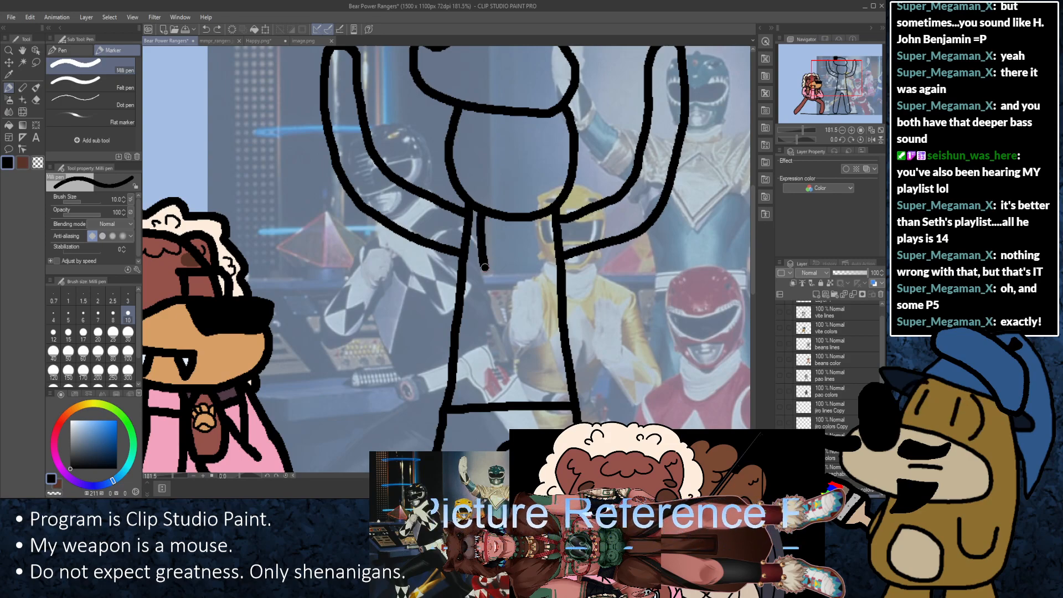
{"action": "left_click_drag", "start_coordinate": [491, 286], "coordinate": [470, 294]}
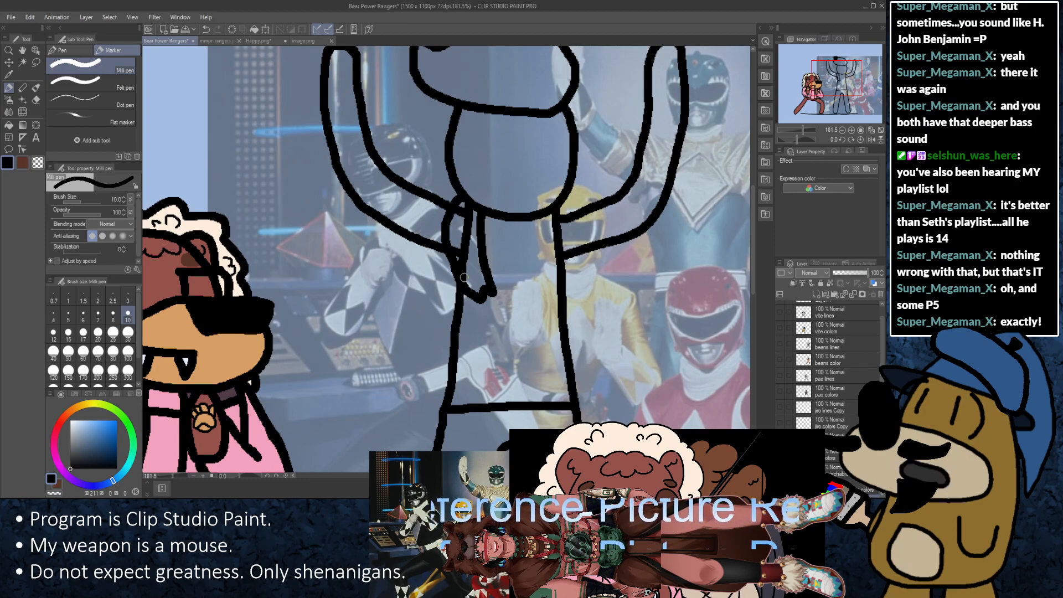
Step: Erase the arm and torso lines that cross the inside of the left hanging flap, using the transparent color
{"action": "scroll", "coordinate": [467, 247], "scroll_direction": "up", "scroll_amount": 3}
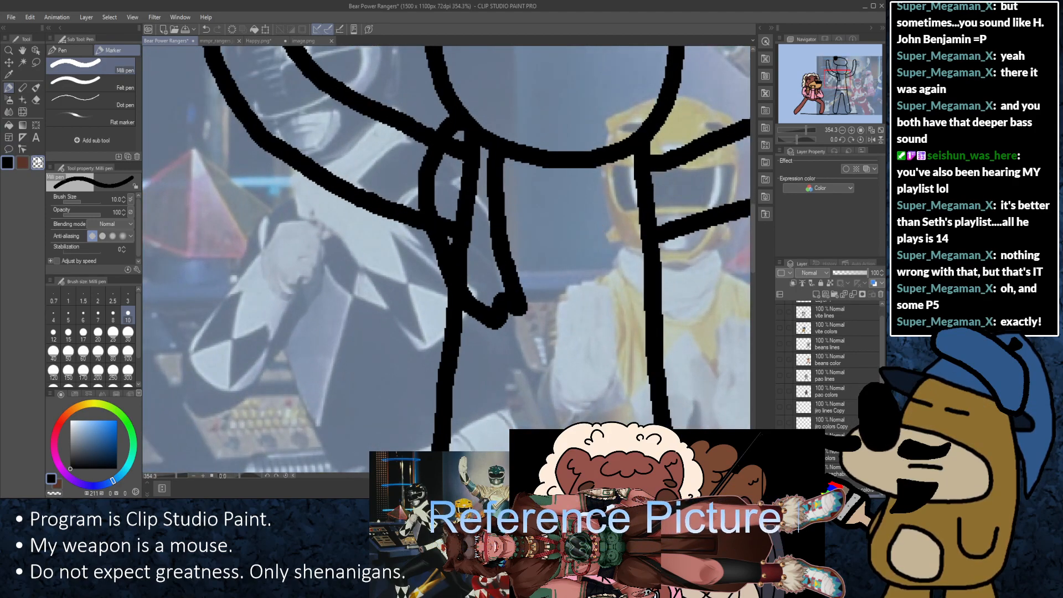
{"action": "scroll", "coordinate": [456, 205], "scroll_direction": "up", "scroll_amount": 2}
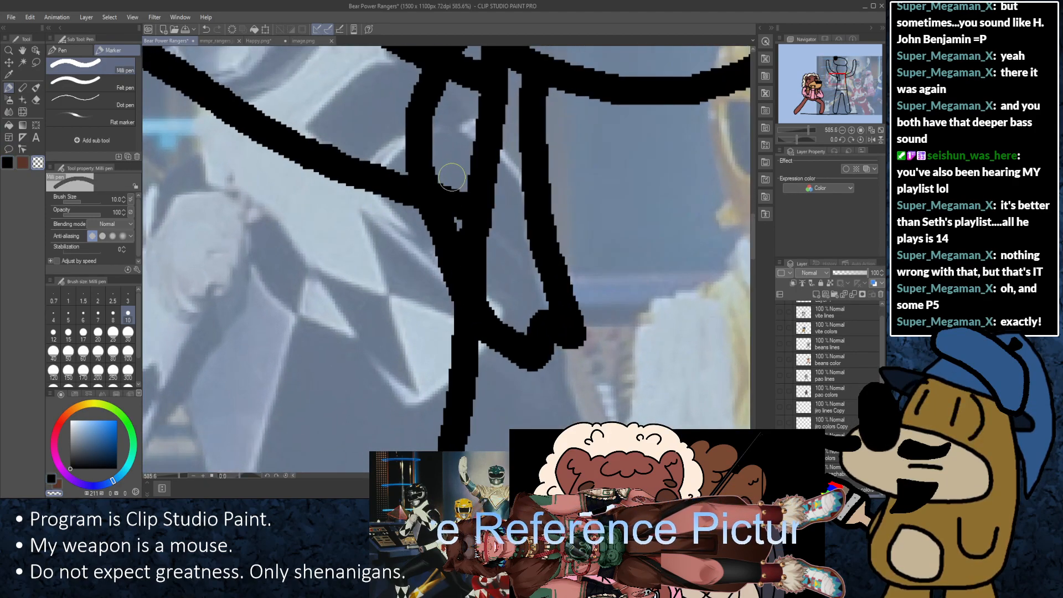
{"action": "left_click_drag", "start_coordinate": [452, 177], "coordinate": [497, 292]}
{"action": "left_click_drag", "start_coordinate": [496, 226], "coordinate": [449, 342]}
{"action": "mouse_move", "coordinate": [426, 219]}
{"action": "left_mouse_down"}
{"action": "mouse_move", "coordinate": [433, 170]}
{"action": "mouse_move", "coordinate": [454, 193]}
{"action": "mouse_move", "coordinate": [428, 175]}
{"action": "mouse_move", "coordinate": [418, 197]}
{"action": "mouse_move", "coordinate": [423, 183]}
{"action": "mouse_move", "coordinate": [454, 206]}
{"action": "left_mouse_up"}
{"action": "left_click_drag", "start_coordinate": [443, 271], "coordinate": [440, 337]}
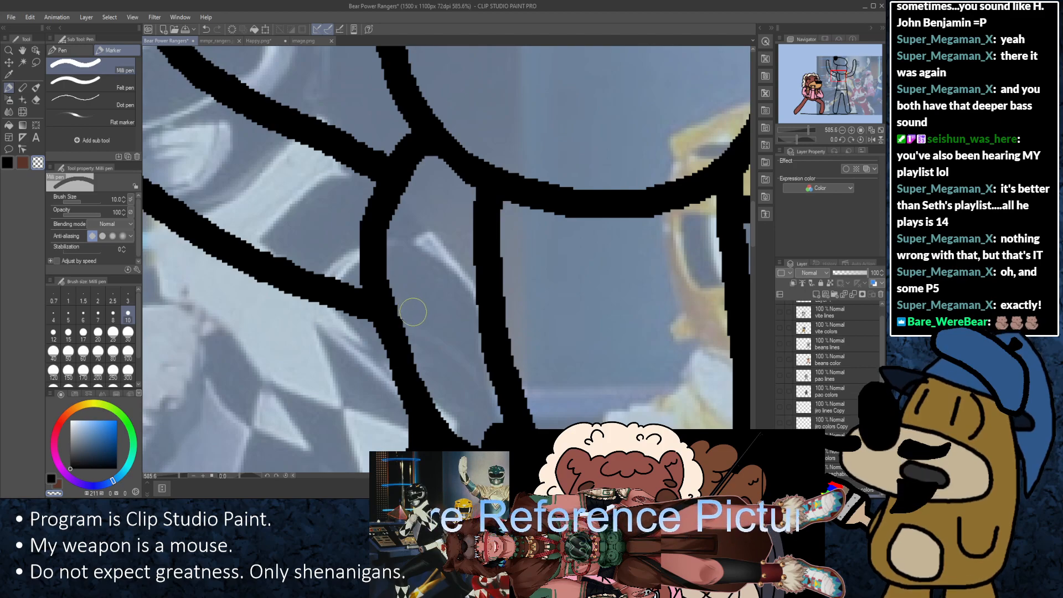
{"action": "scroll", "coordinate": [415, 310], "scroll_direction": "up", "scroll_amount": 1}
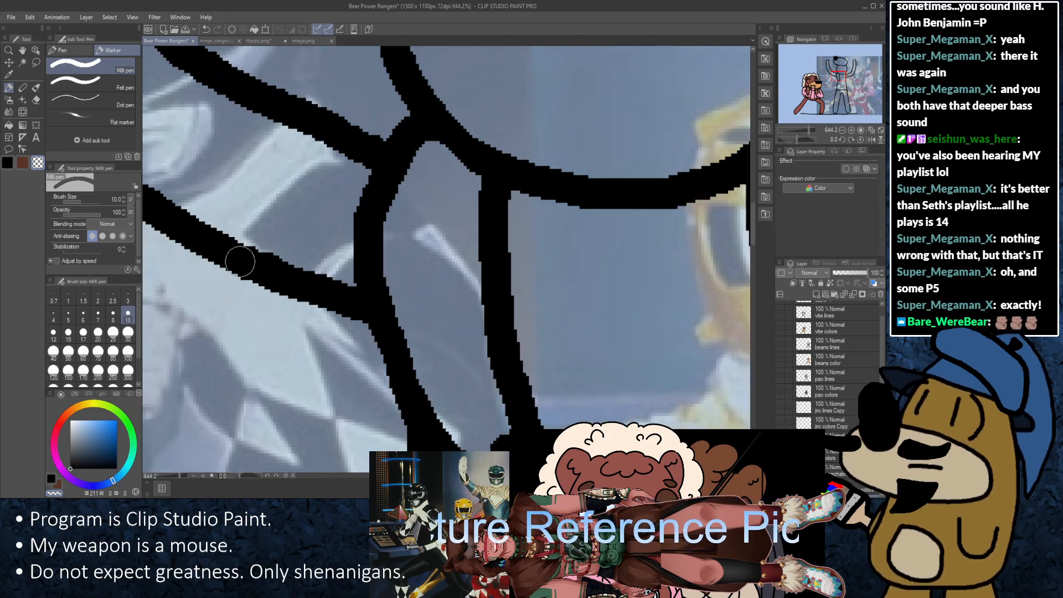
Step: Switch back to black and touch up the outer edge of the left flap beside the arm
{"action": "left_click", "coordinate": [6, 164]}
{"action": "left_click_drag", "start_coordinate": [449, 315], "coordinate": [441, 224]}
{"action": "left_click_drag", "start_coordinate": [363, 190], "coordinate": [393, 283]}
{"action": "key", "text": "ctrl+z"}
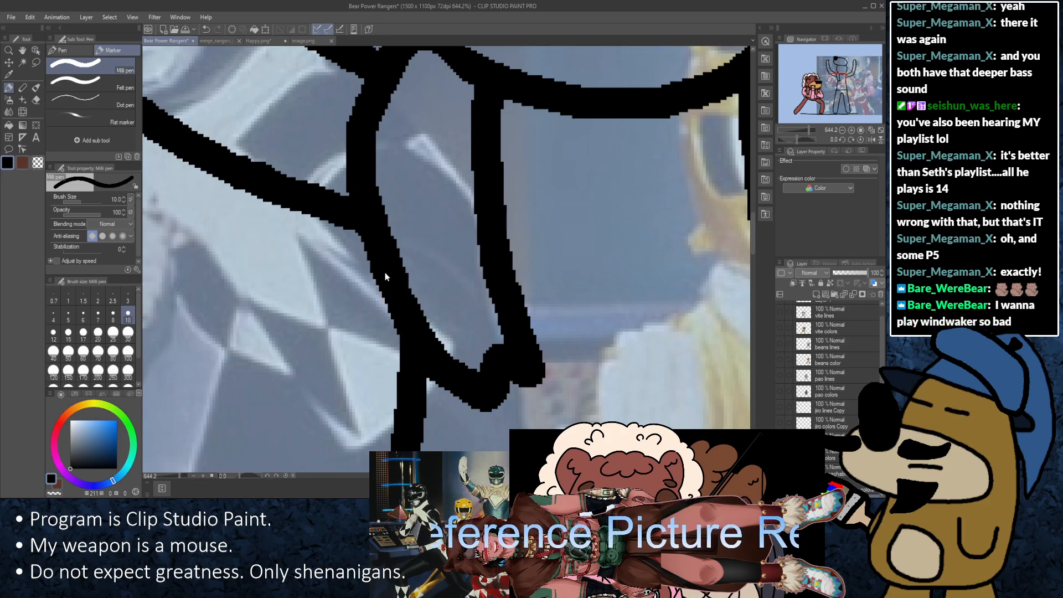
{"action": "key", "text": "ctrl+z"}
{"action": "left_click_drag", "start_coordinate": [365, 204], "coordinate": [402, 298]}
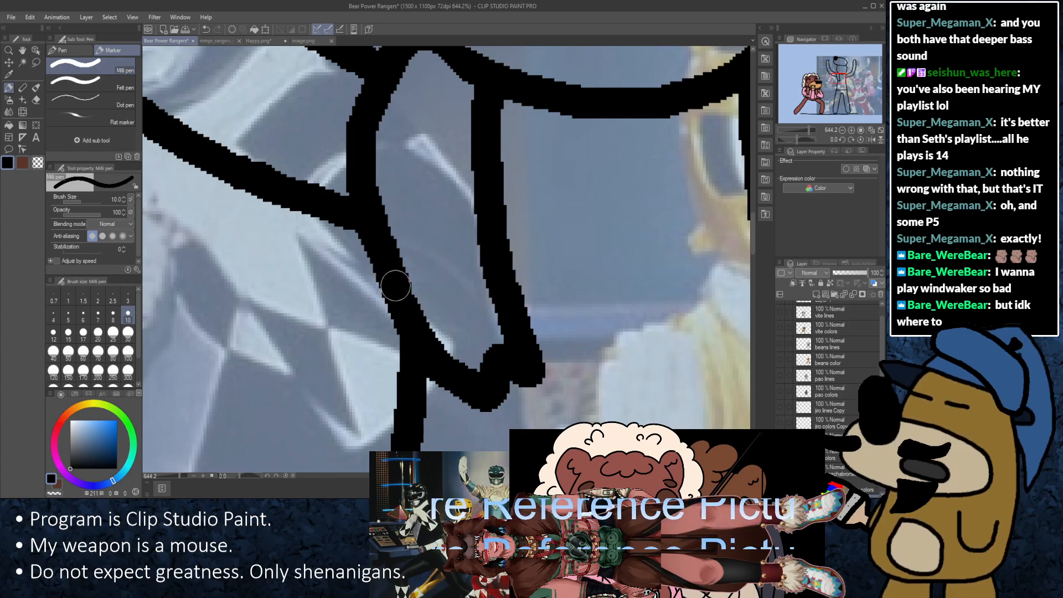
Step: Draw a matching pointed flap hanging from the lower-right edge of the head over the other shoulder
{"action": "scroll", "coordinate": [448, 300], "scroll_direction": "down", "scroll_amount": 5}
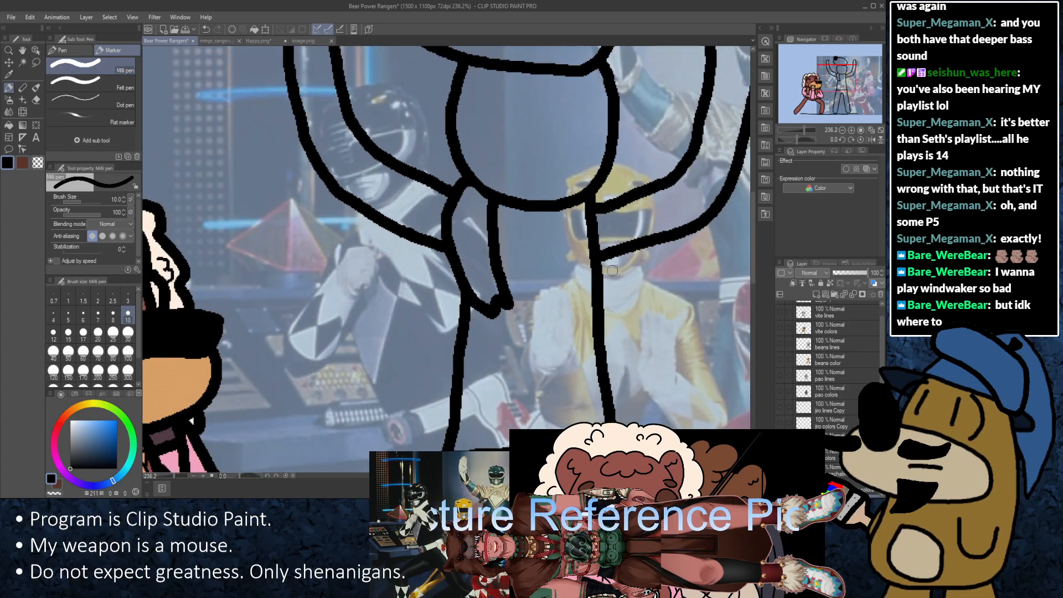
{"action": "scroll", "coordinate": [656, 264], "scroll_direction": "up", "scroll_amount": 1}
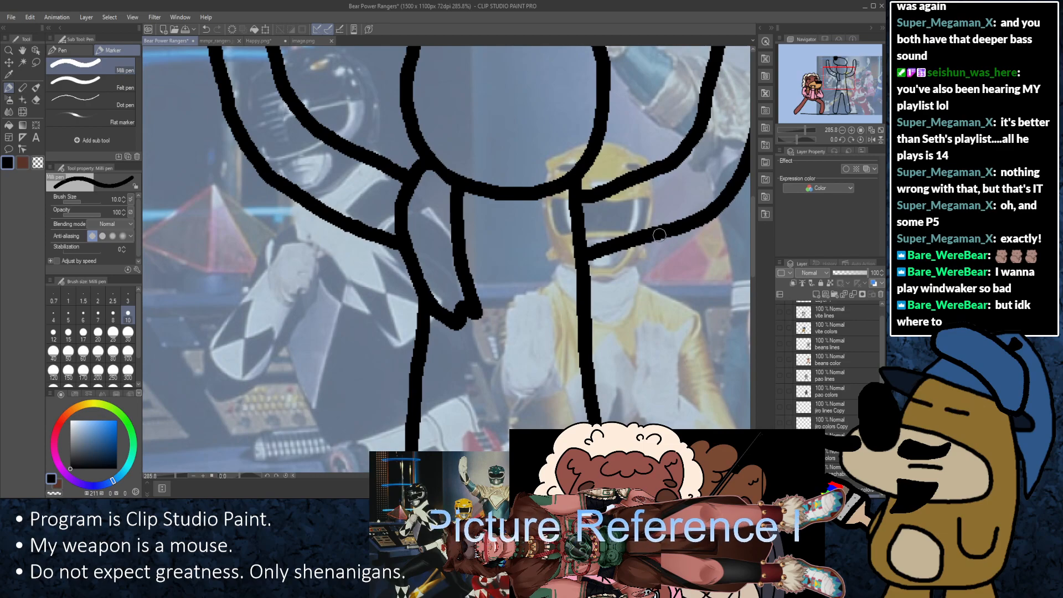
{"action": "scroll", "coordinate": [654, 233], "scroll_direction": "up", "scroll_amount": 2}
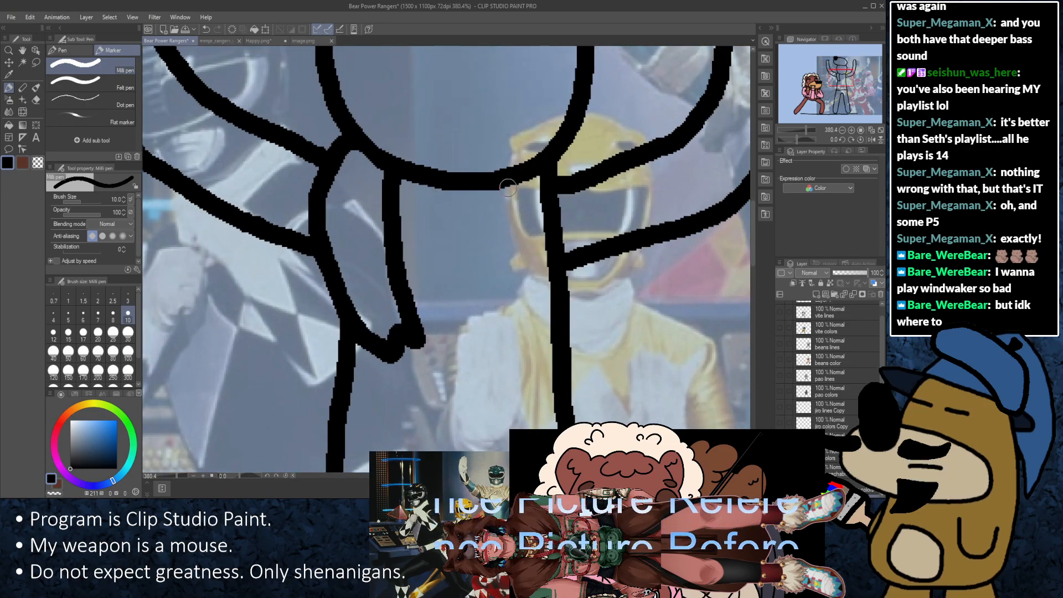
{"action": "left_click_drag", "start_coordinate": [508, 187], "coordinate": [496, 324]}
{"action": "key", "text": "ctrl+z"}
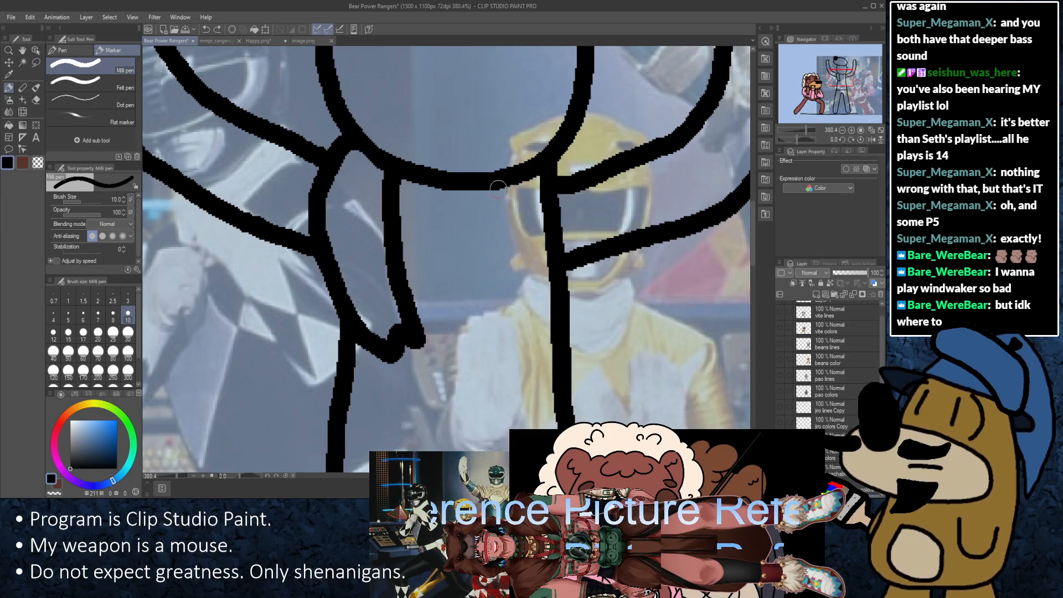
{"action": "mouse_move", "coordinate": [509, 180]}
{"action": "left_mouse_down"}
{"action": "mouse_move", "coordinate": [489, 348]}
{"action": "mouse_move", "coordinate": [504, 333]}
{"action": "mouse_move", "coordinate": [509, 365]}
{"action": "mouse_move", "coordinate": [575, 277]}
{"action": "mouse_move", "coordinate": [581, 218]}
{"action": "mouse_move", "coordinate": [565, 161]}
{"action": "left_mouse_up"}
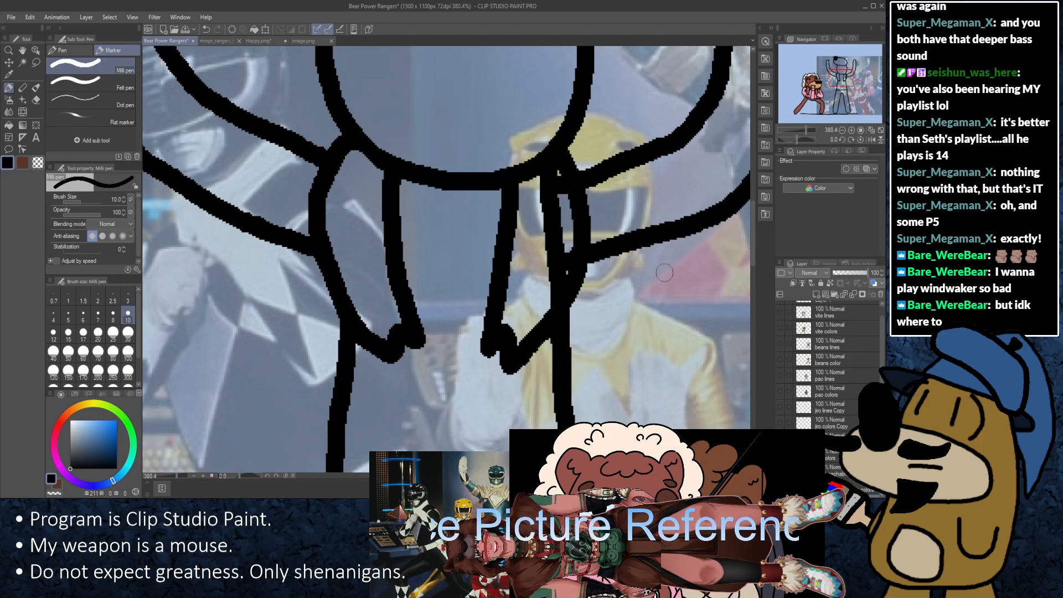
Step: Erase the arm and torso lines inside the right flap with the transparent color, and switch back to black
{"action": "scroll", "coordinate": [659, 271], "scroll_direction": "up", "scroll_amount": 5}
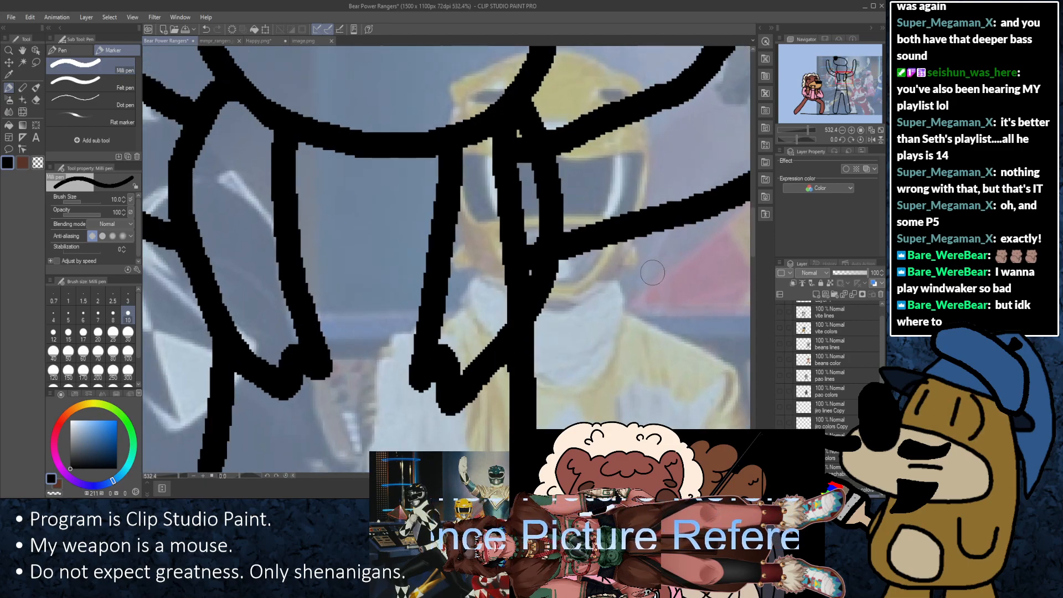
{"action": "scroll", "coordinate": [575, 227], "scroll_direction": "up", "scroll_amount": 1}
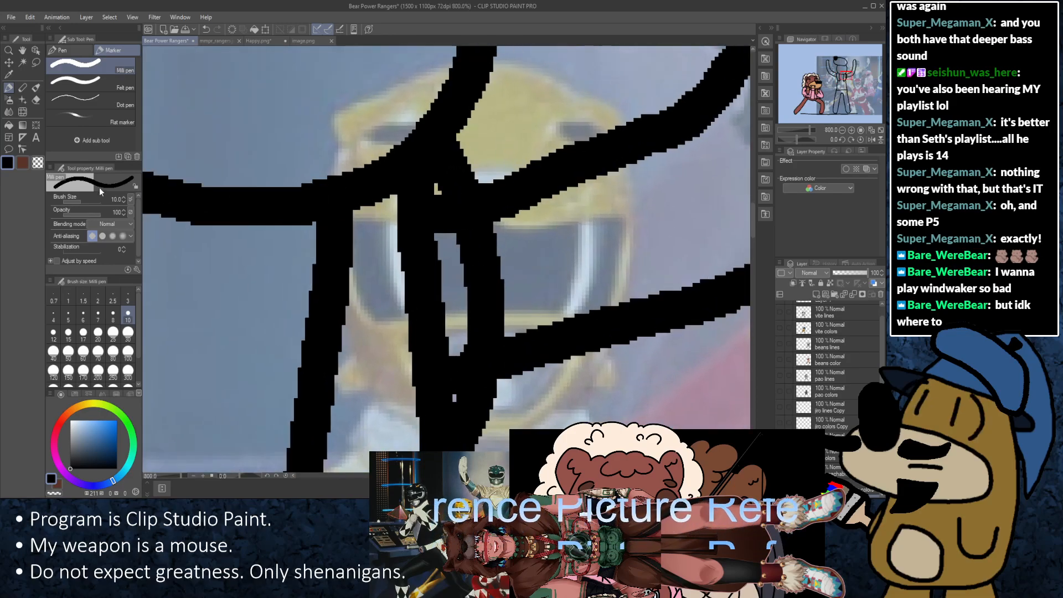
{"action": "left_click", "coordinate": [36, 163]}
{"action": "mouse_move", "coordinate": [387, 218]}
{"action": "left_mouse_down"}
{"action": "mouse_move", "coordinate": [424, 197]}
{"action": "mouse_move", "coordinate": [405, 203]}
{"action": "mouse_move", "coordinate": [430, 214]}
{"action": "mouse_move", "coordinate": [436, 243]}
{"action": "mouse_move", "coordinate": [432, 218]}
{"action": "mouse_move", "coordinate": [404, 265]}
{"action": "mouse_move", "coordinate": [423, 273]}
{"action": "mouse_move", "coordinate": [432, 314]}
{"action": "mouse_move", "coordinate": [420, 338]}
{"action": "mouse_move", "coordinate": [411, 224]}
{"action": "mouse_move", "coordinate": [450, 202]}
{"action": "mouse_move", "coordinate": [449, 268]}
{"action": "mouse_move", "coordinate": [414, 329]}
{"action": "mouse_move", "coordinate": [421, 249]}
{"action": "left_mouse_up"}
{"action": "left_click", "coordinate": [7, 161]}
Step: Touch up the right flap's black outline where it meets the head, arm and torso
{"action": "scroll", "coordinate": [406, 206], "scroll_direction": "up", "scroll_amount": 4}
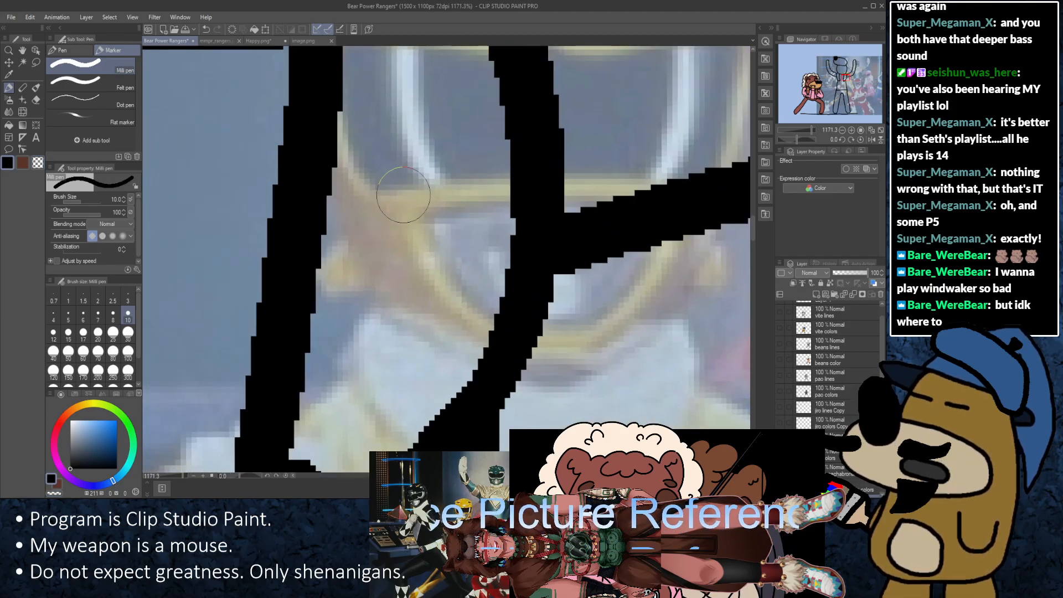
{"action": "scroll", "coordinate": [420, 175], "scroll_direction": "down", "scroll_amount": 8}
{"action": "mouse_move", "coordinate": [469, 191]}
{"action": "left_mouse_down"}
{"action": "mouse_move", "coordinate": [460, 242]}
{"action": "mouse_move", "coordinate": [424, 306]}
{"action": "left_mouse_up"}
{"action": "key", "text": "ctrl+z"}
{"action": "scroll", "coordinate": [431, 178], "scroll_direction": "up", "scroll_amount": 5}
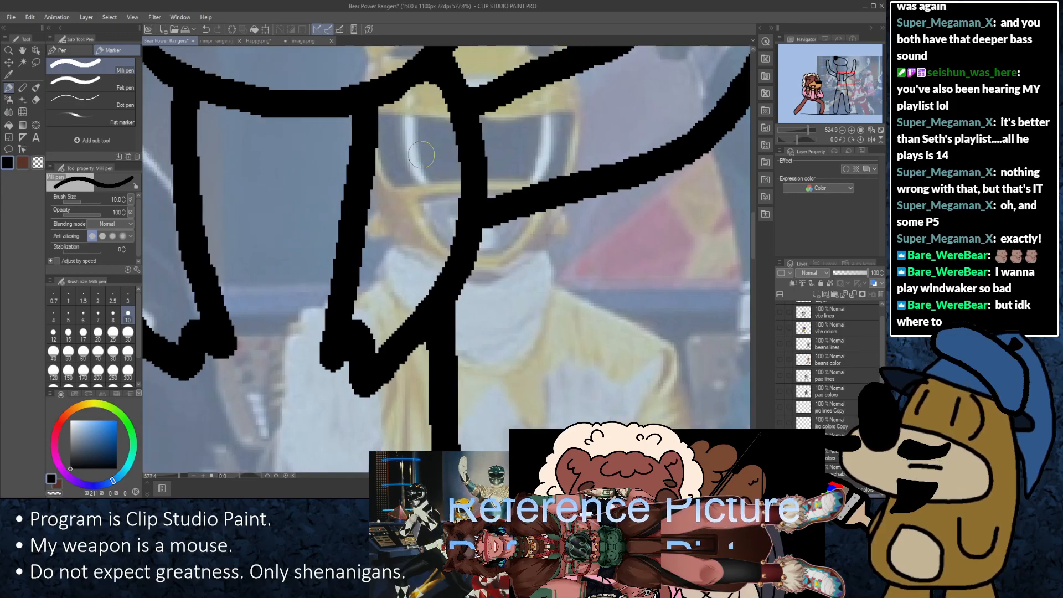
{"action": "left_click_drag", "start_coordinate": [431, 178], "coordinate": [429, 360]}
{"action": "left_click_drag", "start_coordinate": [367, 221], "coordinate": [434, 181]}
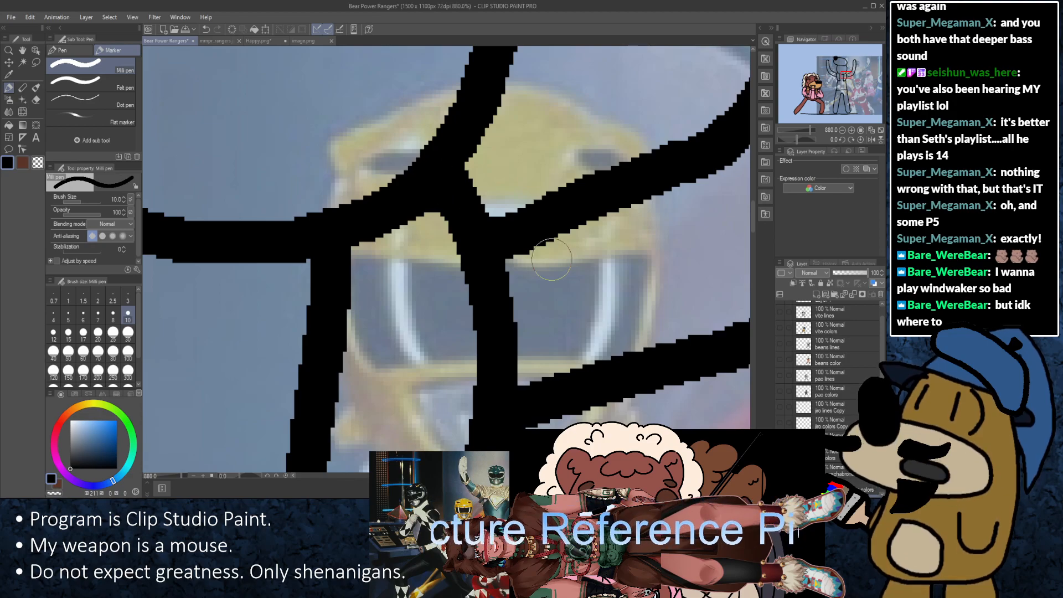
{"action": "scroll", "coordinate": [516, 365], "scroll_direction": "down", "scroll_amount": 5}
{"action": "scroll", "coordinate": [516, 365], "scroll_direction": "up", "scroll_amount": 3}
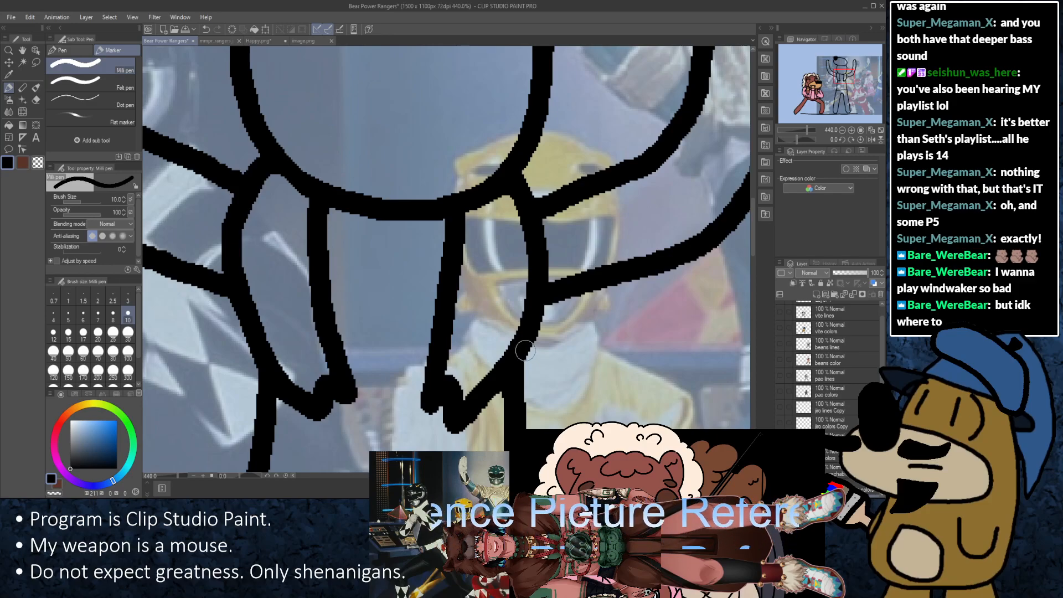
{"action": "scroll", "coordinate": [519, 338], "scroll_direction": "down", "scroll_amount": 3}
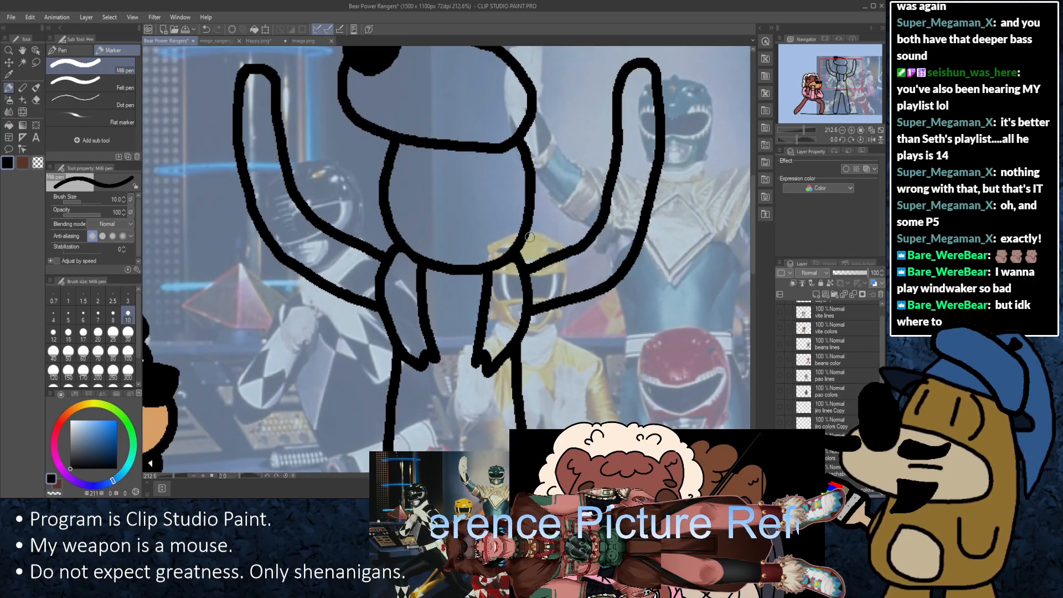
{"action": "scroll", "coordinate": [528, 237], "scroll_direction": "down", "scroll_amount": 1}
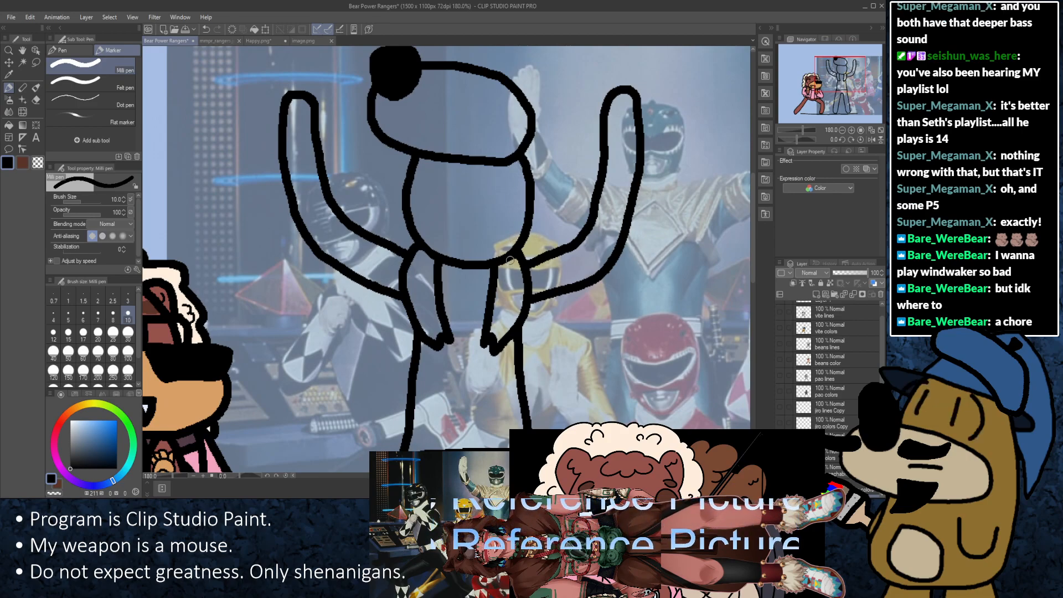
{"action": "scroll", "coordinate": [510, 261], "scroll_direction": "up", "scroll_amount": 1}
{"action": "mouse_move", "coordinate": [515, 170]}
{"action": "left_mouse_down"}
{"action": "mouse_move", "coordinate": [498, 288]}
{"action": "mouse_move", "coordinate": [496, 275]}
{"action": "left_mouse_up"}
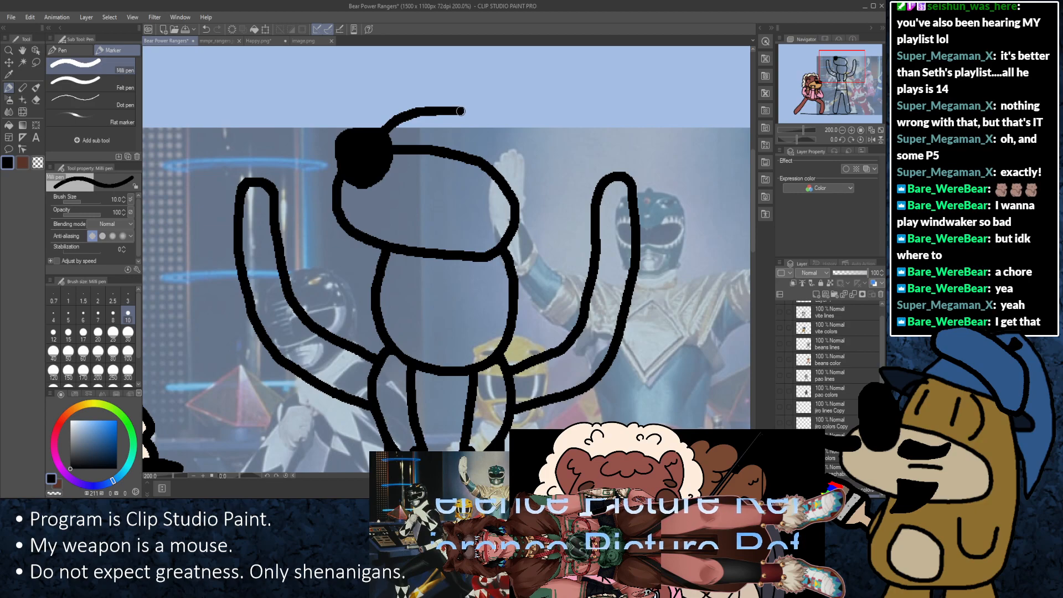
{"action": "key", "text": "ctrl+z"}
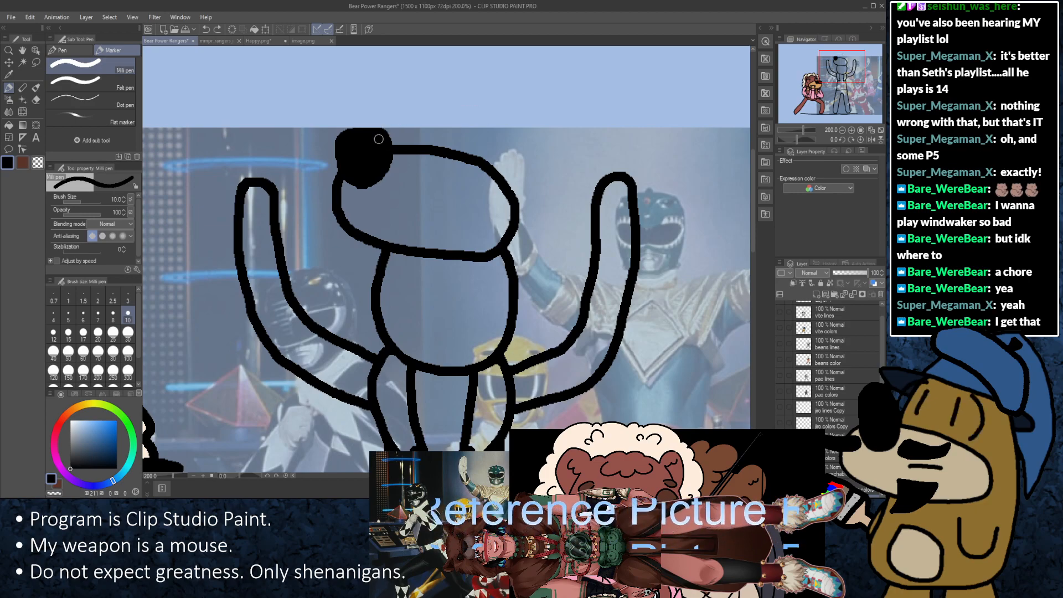
{"action": "left_click_drag", "start_coordinate": [382, 133], "coordinate": [471, 124]}
{"action": "key", "text": "ctrl+z"}
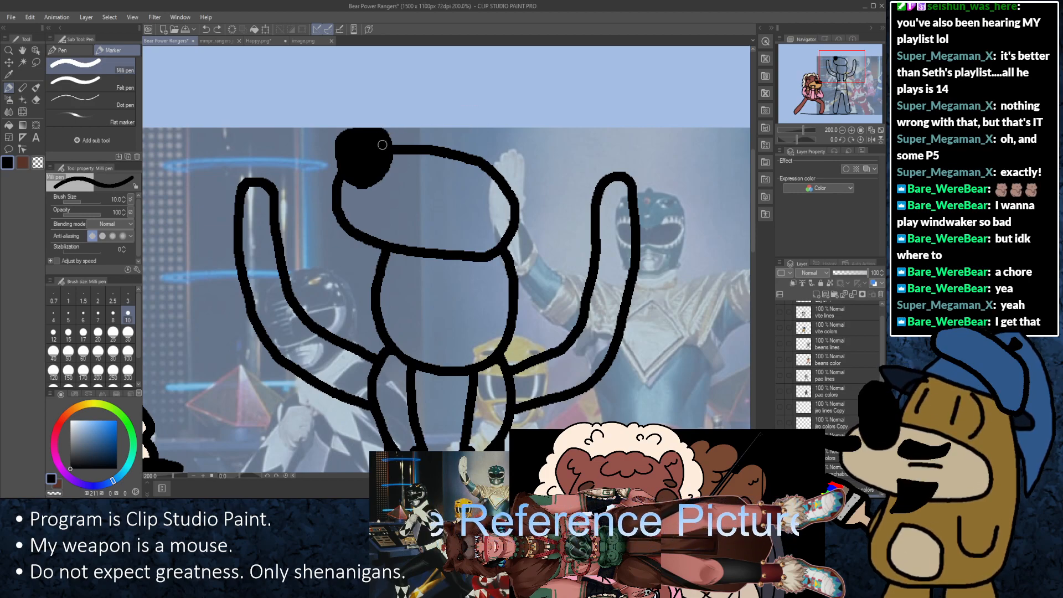
{"action": "left_click_drag", "start_coordinate": [378, 144], "coordinate": [444, 122]}
{"action": "key", "text": "ctrl+z"}
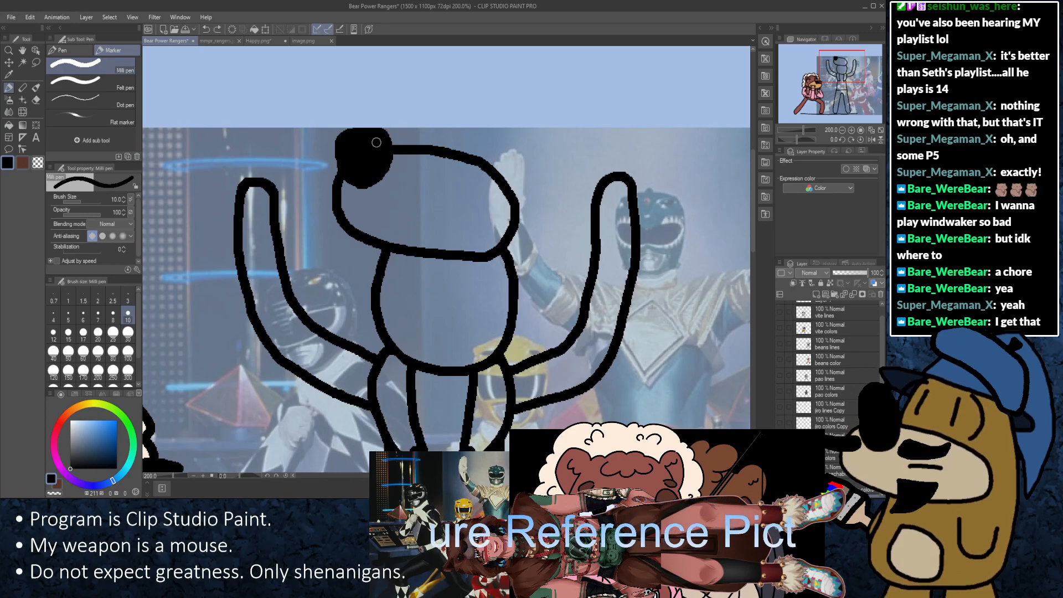
{"action": "mouse_move", "coordinate": [380, 130]}
{"action": "left_mouse_down"}
{"action": "mouse_move", "coordinate": [429, 115]}
{"action": "mouse_move", "coordinate": [462, 120]}
{"action": "left_mouse_up"}
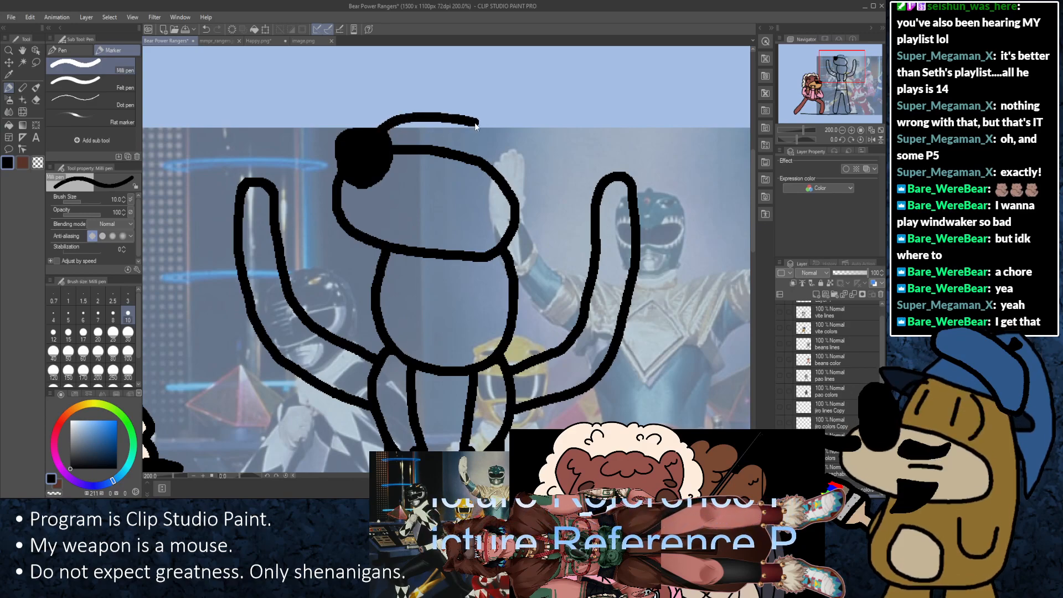
{"action": "key", "text": "ctrl+z"}
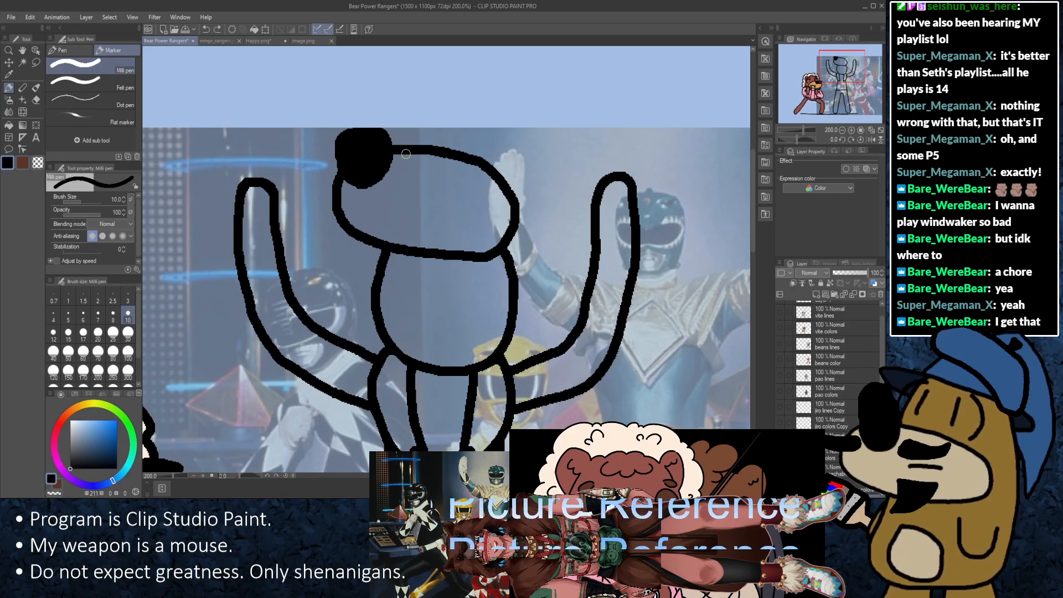
{"action": "mouse_move", "coordinate": [382, 132]}
{"action": "left_mouse_down"}
{"action": "mouse_move", "coordinate": [411, 114]}
{"action": "mouse_move", "coordinate": [476, 121]}
{"action": "mouse_move", "coordinate": [520, 148]}
{"action": "left_mouse_up"}
{"action": "key", "text": "ctrl+z"}
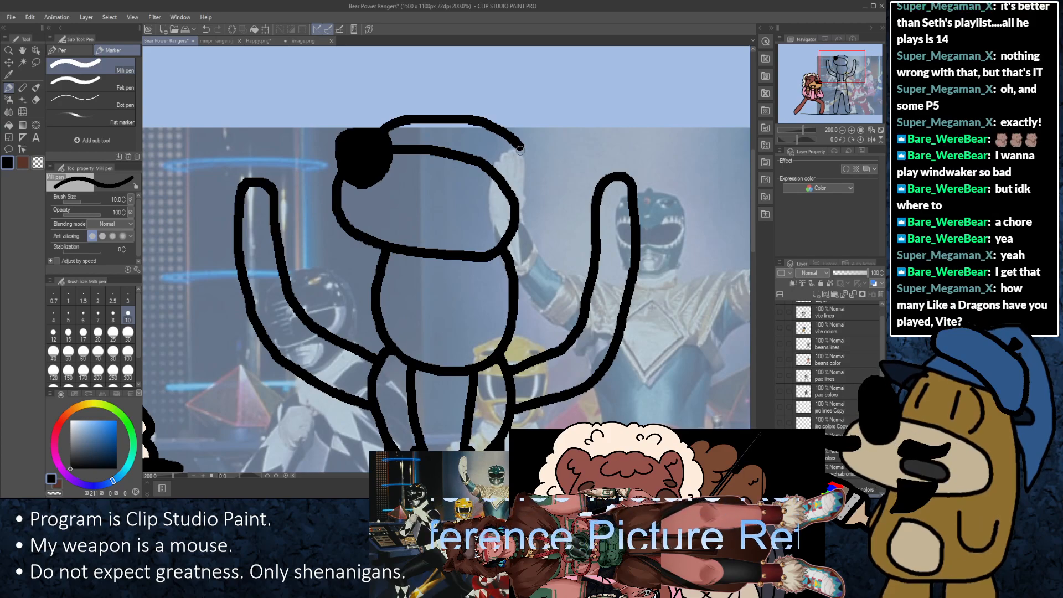
{"action": "key", "text": "ctrl+z"}
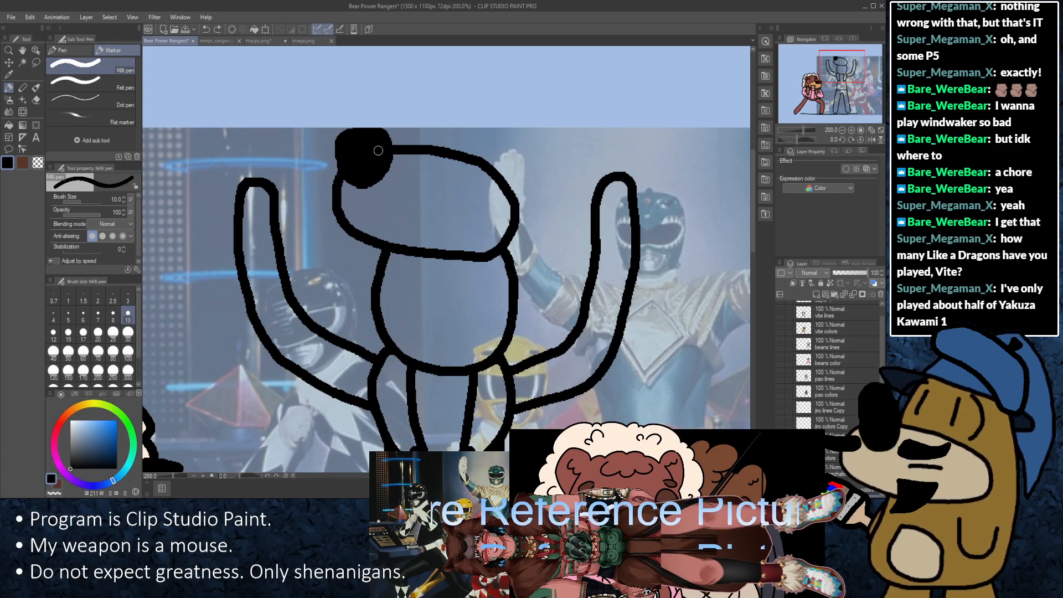
{"action": "left_click_drag", "start_coordinate": [379, 144], "coordinate": [392, 118]}
{"action": "key", "text": "ctrl+z"}
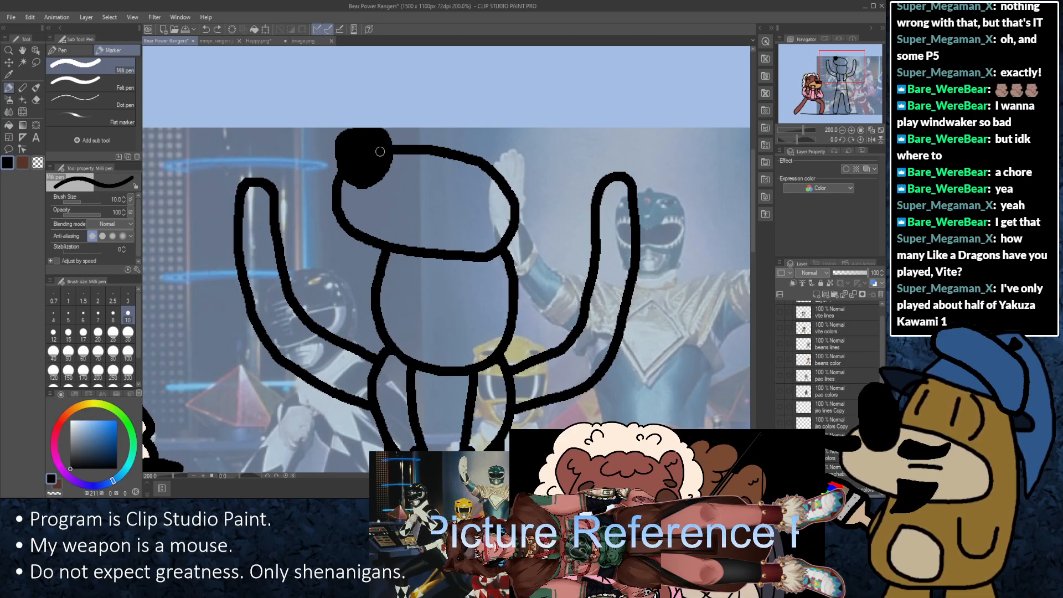
Step: Outline the head in black, curving from the nose over the top to the right shoulder, plus a curve from the muzzle to the left shoulder
{"action": "mouse_move", "coordinate": [376, 153]}
{"action": "left_mouse_down"}
{"action": "mouse_move", "coordinate": [388, 123]}
{"action": "mouse_move", "coordinate": [446, 111]}
{"action": "mouse_move", "coordinate": [513, 132]}
{"action": "mouse_move", "coordinate": [533, 153]}
{"action": "mouse_move", "coordinate": [538, 308]}
{"action": "mouse_move", "coordinate": [529, 353]}
{"action": "mouse_move", "coordinate": [507, 365]}
{"action": "left_mouse_up"}
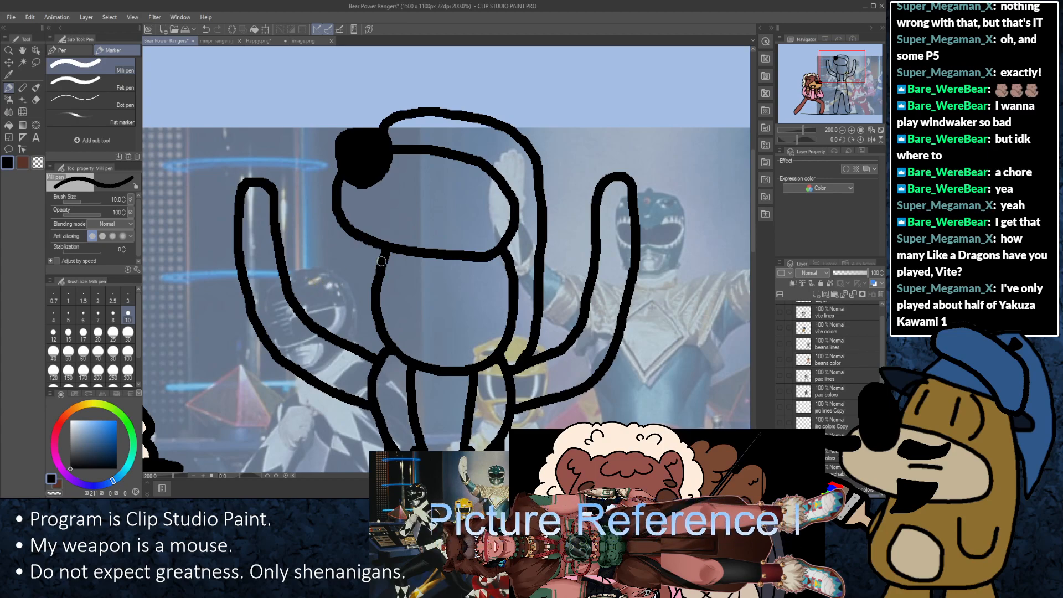
{"action": "mouse_move", "coordinate": [378, 244]}
{"action": "left_mouse_down"}
{"action": "mouse_move", "coordinate": [351, 287]}
{"action": "mouse_move", "coordinate": [358, 349]}
{"action": "left_mouse_up"}
{"action": "key", "text": "ctrl+z"}
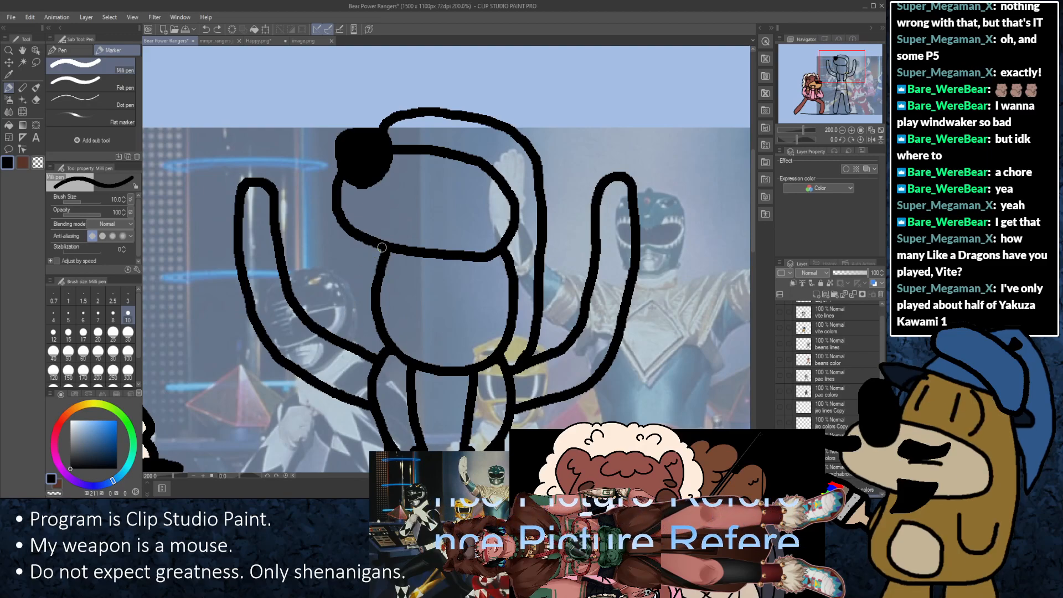
{"action": "left_click_drag", "start_coordinate": [381, 248], "coordinate": [356, 294]}
{"action": "mouse_move", "coordinate": [379, 251]}
{"action": "left_mouse_down"}
{"action": "mouse_move", "coordinate": [355, 279]}
{"action": "mouse_move", "coordinate": [348, 316]}
{"action": "mouse_move", "coordinate": [379, 356]}
{"action": "left_mouse_up"}
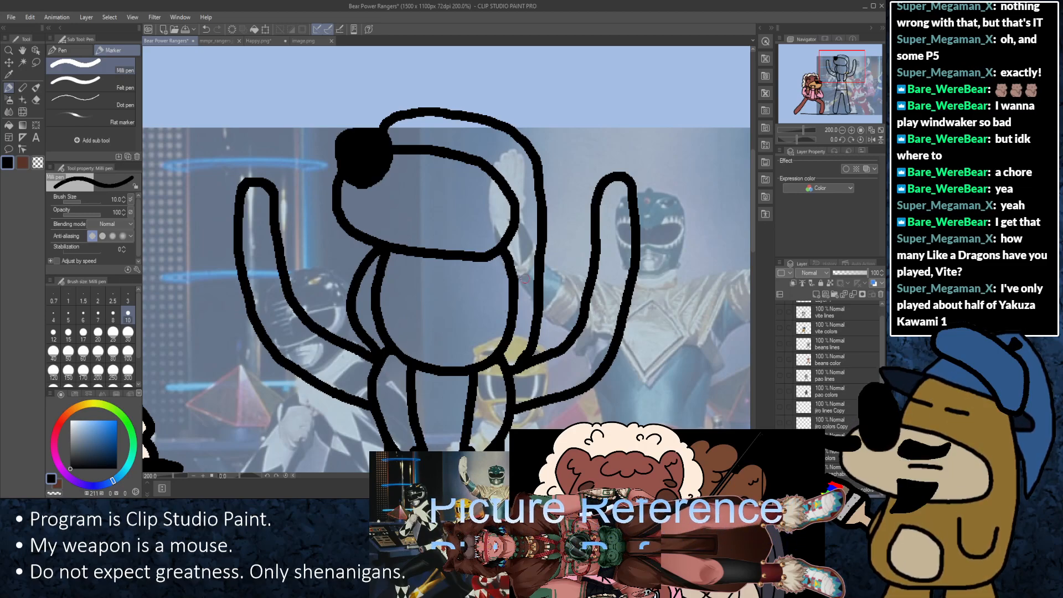
{"action": "scroll", "coordinate": [538, 310], "scroll_direction": "up", "scroll_amount": 3}
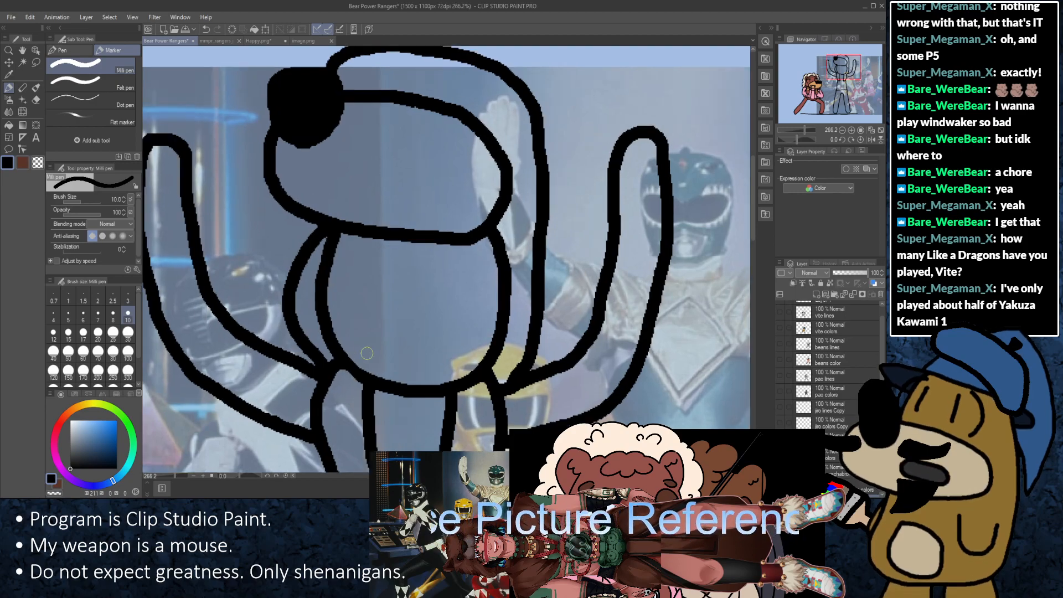
{"action": "scroll", "coordinate": [366, 353], "scroll_direction": "up", "scroll_amount": 1}
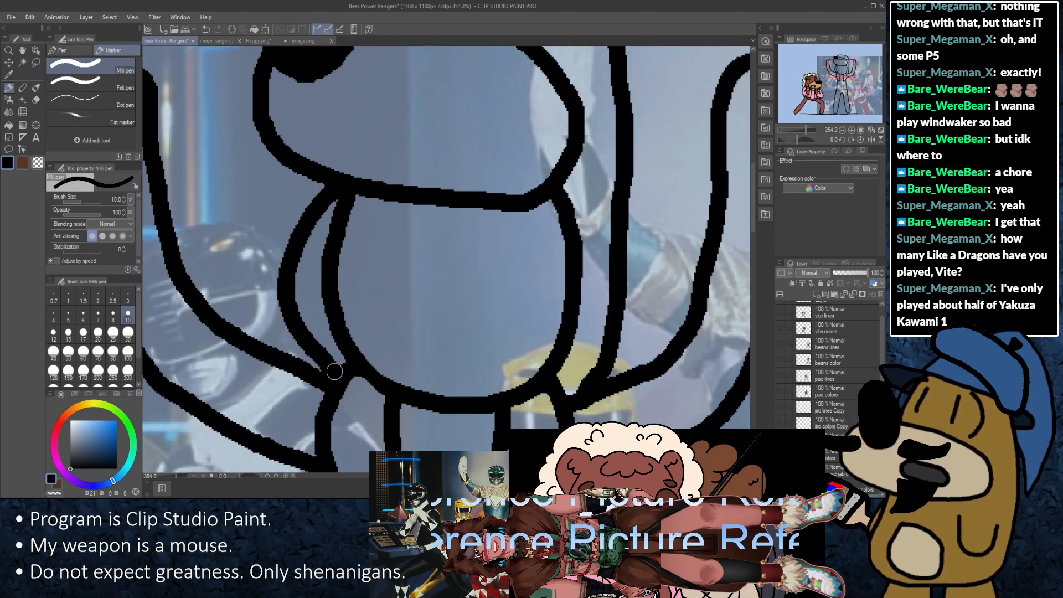
{"action": "scroll", "coordinate": [555, 289], "scroll_direction": "down", "scroll_amount": 2}
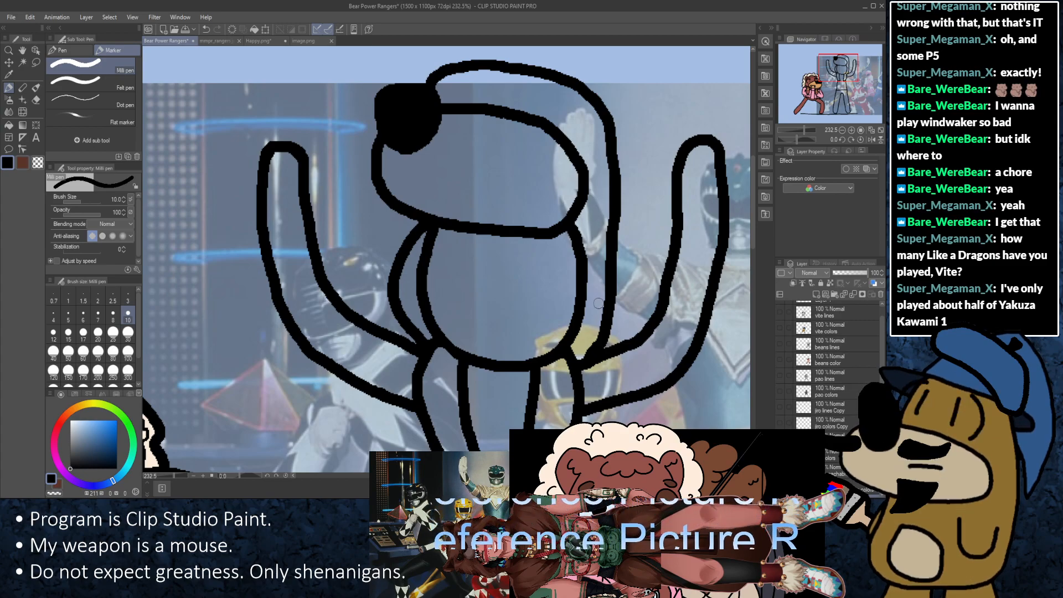
{"action": "scroll", "coordinate": [599, 303], "scroll_direction": "up", "scroll_amount": 4}
{"action": "scroll", "coordinate": [601, 301], "scroll_direction": "down", "scroll_amount": 3}
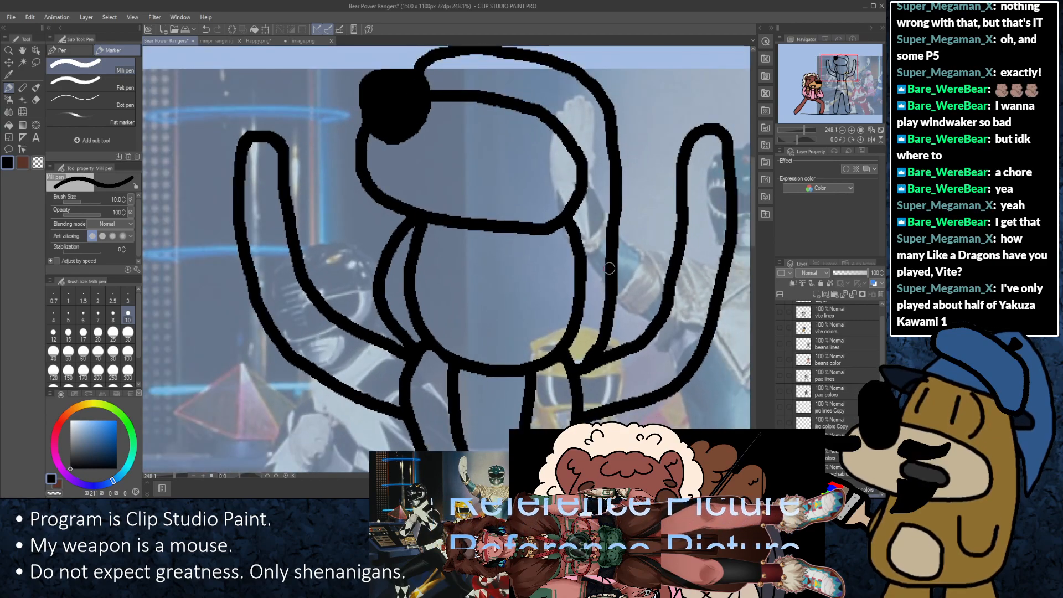
{"action": "scroll", "coordinate": [584, 267], "scroll_direction": "up", "scroll_amount": 2}
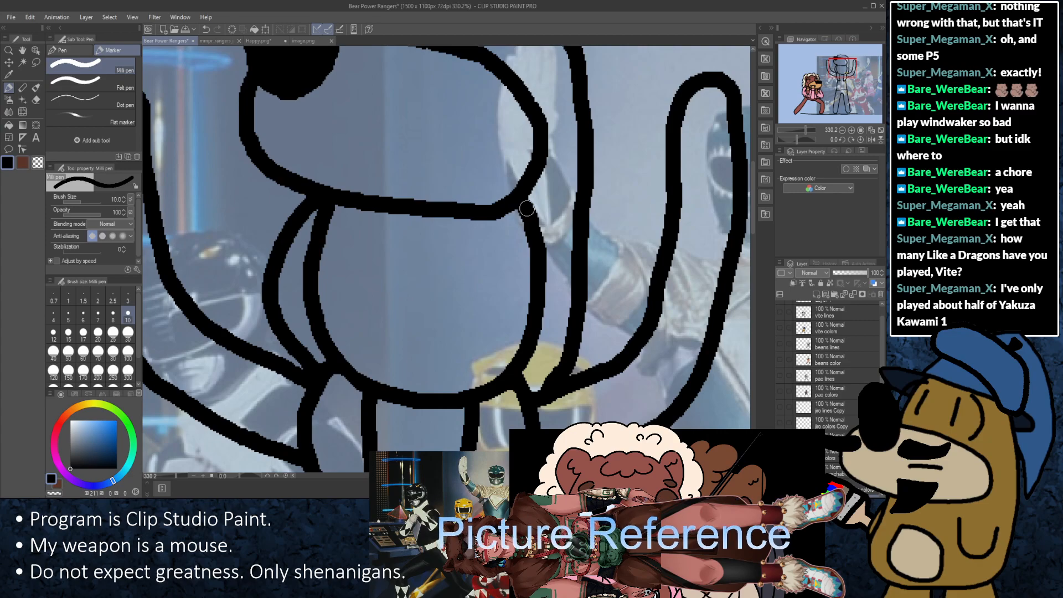
{"action": "scroll", "coordinate": [634, 275], "scroll_direction": "down", "scroll_amount": 2}
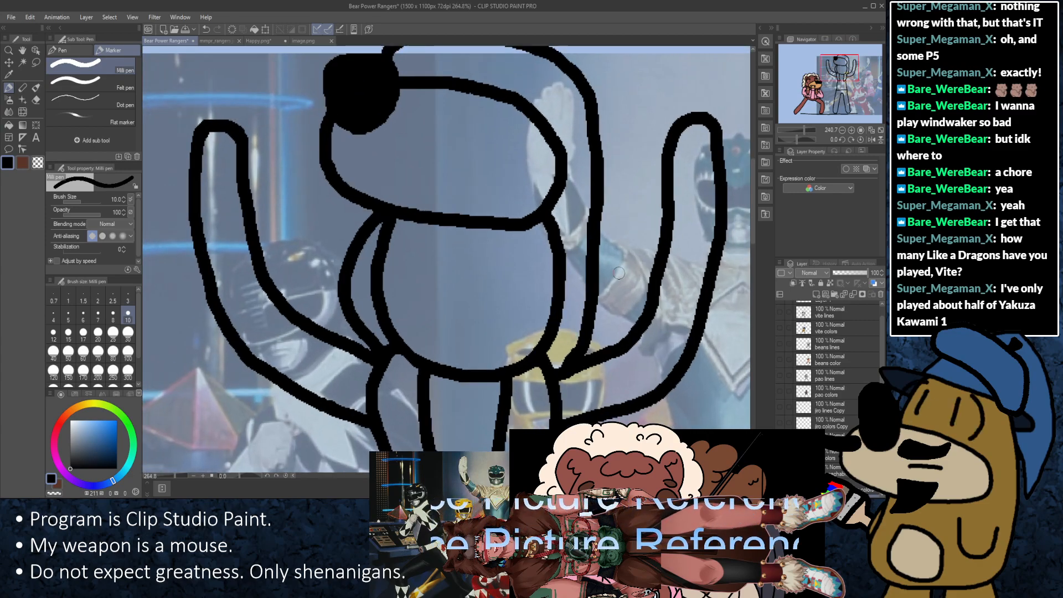
{"action": "scroll", "coordinate": [552, 223], "scroll_direction": "up", "scroll_amount": 2}
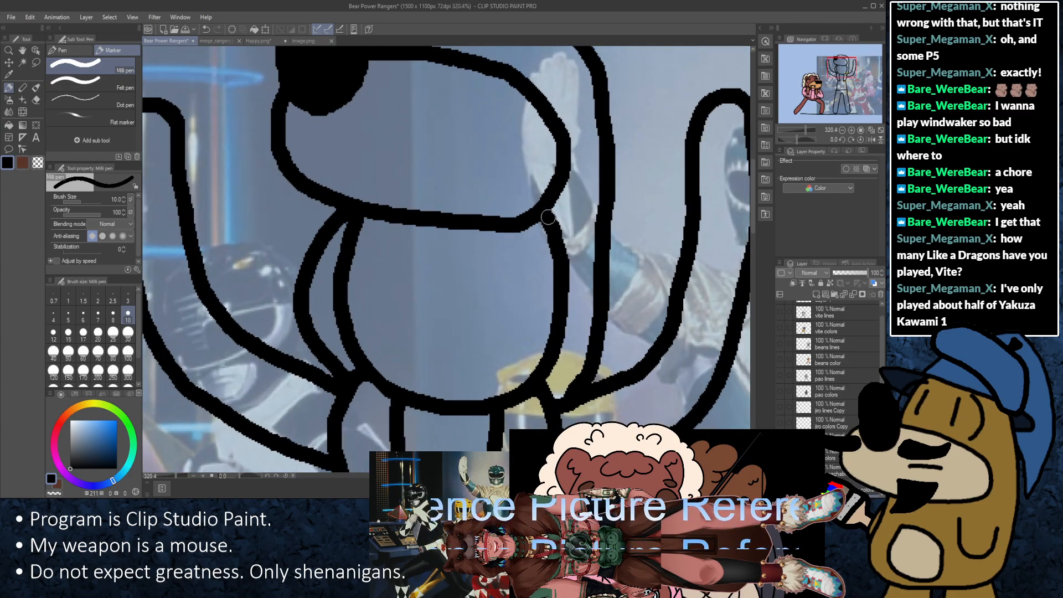
{"action": "mouse_move", "coordinate": [547, 217]}
{"action": "left_mouse_down"}
{"action": "mouse_move", "coordinate": [567, 232]}
{"action": "mouse_move", "coordinate": [582, 300]}
{"action": "left_mouse_up"}
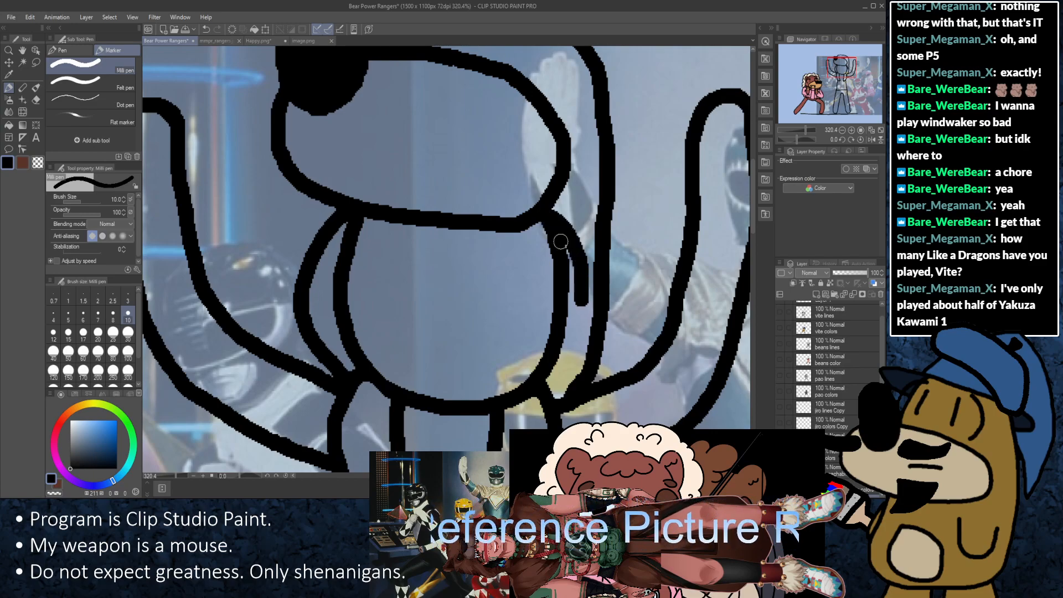
{"action": "key", "text": "ctrl+z"}
{"action": "mouse_move", "coordinate": [548, 211]}
{"action": "left_mouse_down"}
{"action": "mouse_move", "coordinate": [588, 279]}
{"action": "mouse_move", "coordinate": [587, 318]}
{"action": "mouse_move", "coordinate": [552, 384]}
{"action": "left_mouse_up"}
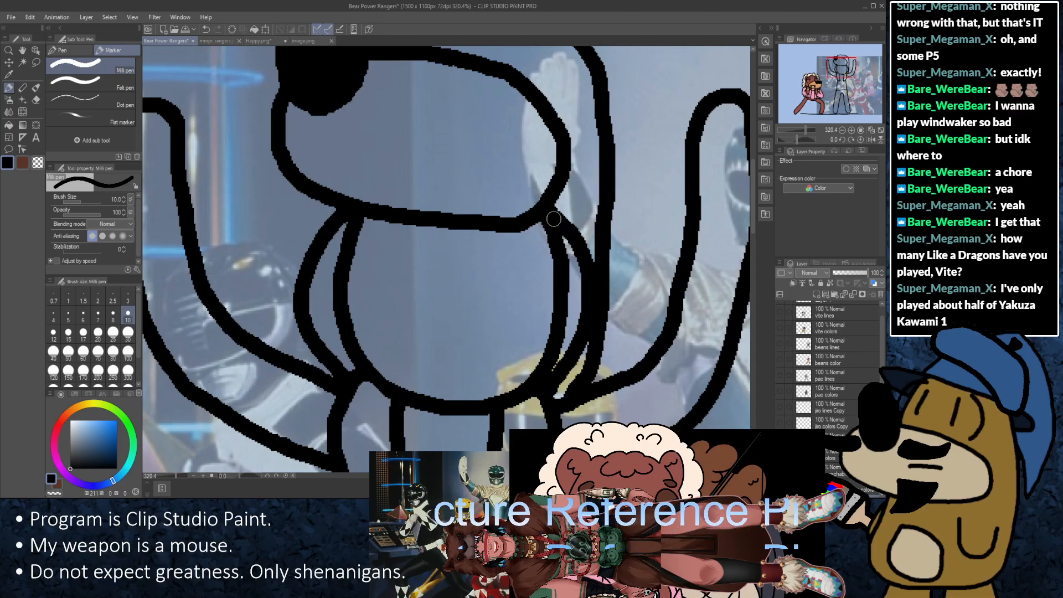
{"action": "key", "text": "ctrl+z"}
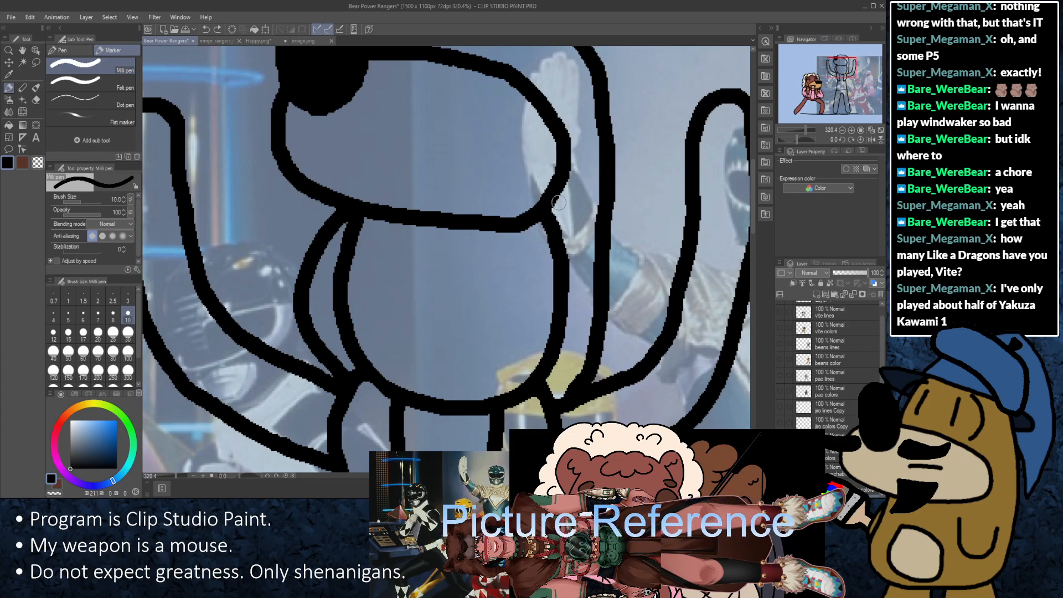
{"action": "left_click_drag", "start_coordinate": [555, 198], "coordinate": [582, 267]}
{"action": "key", "text": "ctrl+z"}
{"action": "mouse_move", "coordinate": [551, 212]}
{"action": "left_mouse_down"}
{"action": "mouse_move", "coordinate": [576, 255]}
{"action": "mouse_move", "coordinate": [589, 301]}
{"action": "mouse_move", "coordinate": [584, 345]}
{"action": "mouse_move", "coordinate": [553, 399]}
{"action": "left_mouse_up"}
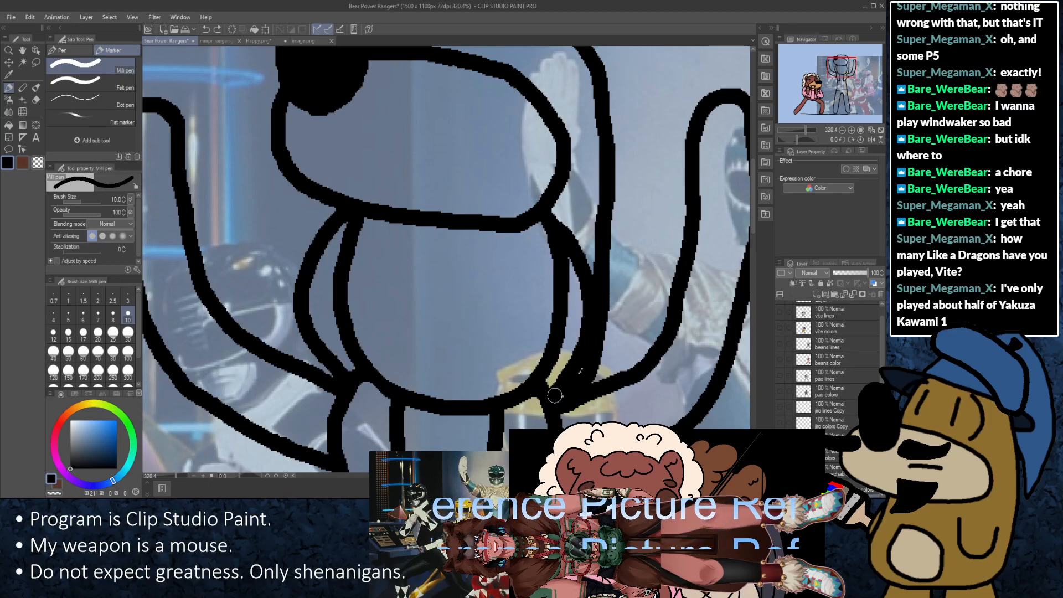
{"action": "key", "text": "ctrl+z"}
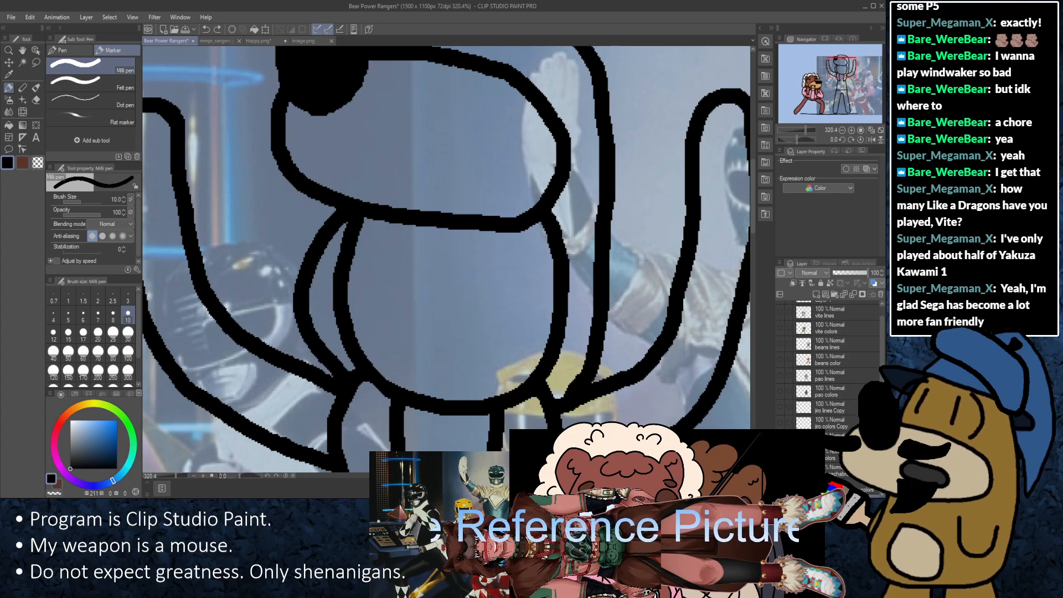
Step: Erase the lower part of the head's right outer line above the shoulder with the transparent color, and switch back to black
{"action": "scroll", "coordinate": [630, 258], "scroll_direction": "down", "scroll_amount": 3}
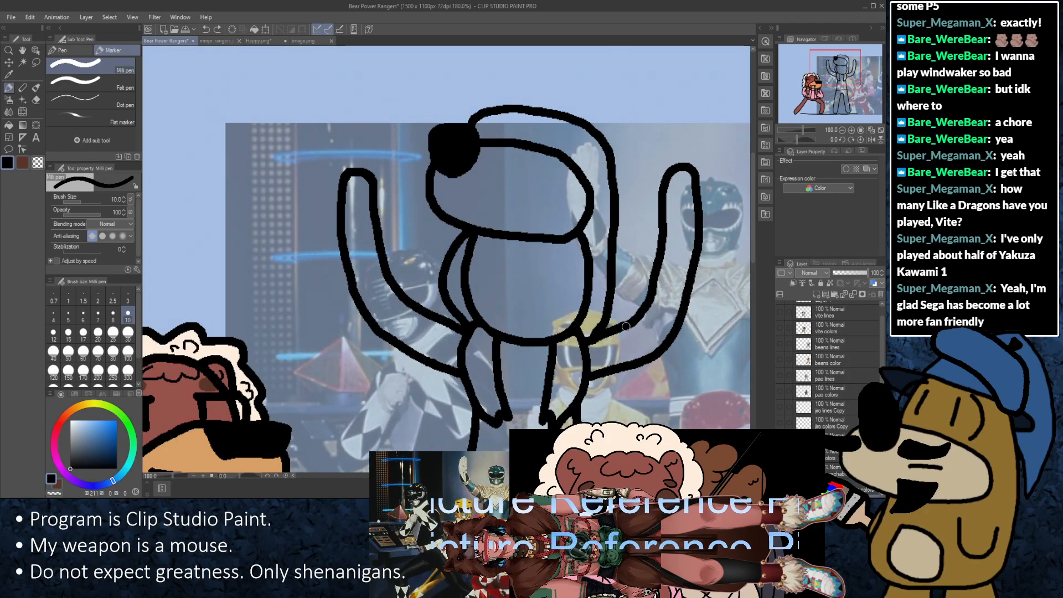
{"action": "scroll", "coordinate": [624, 333], "scroll_direction": "up", "scroll_amount": 1}
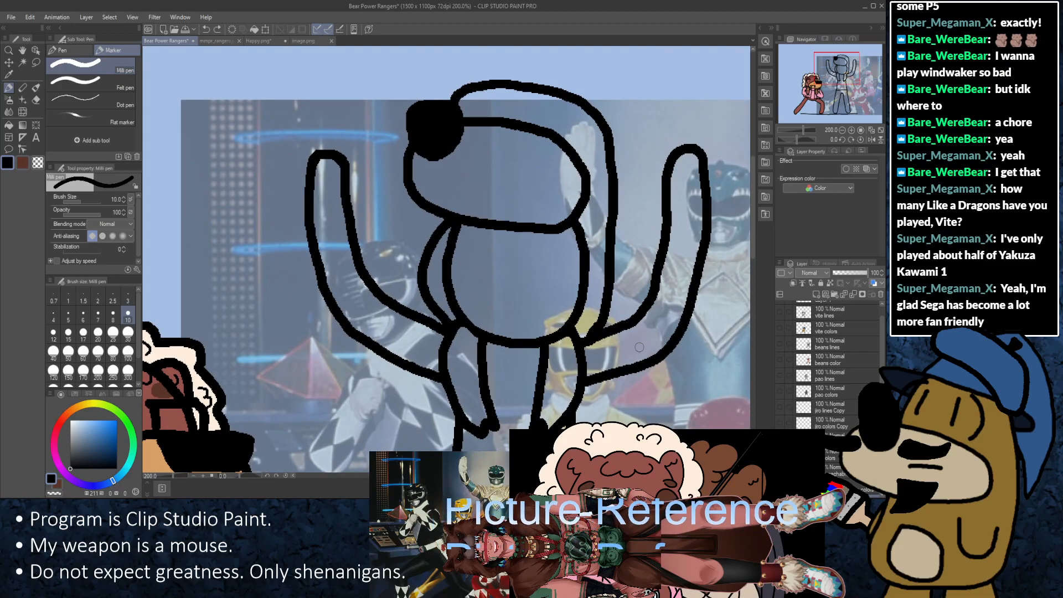
{"action": "scroll", "coordinate": [638, 348], "scroll_direction": "up", "scroll_amount": 1}
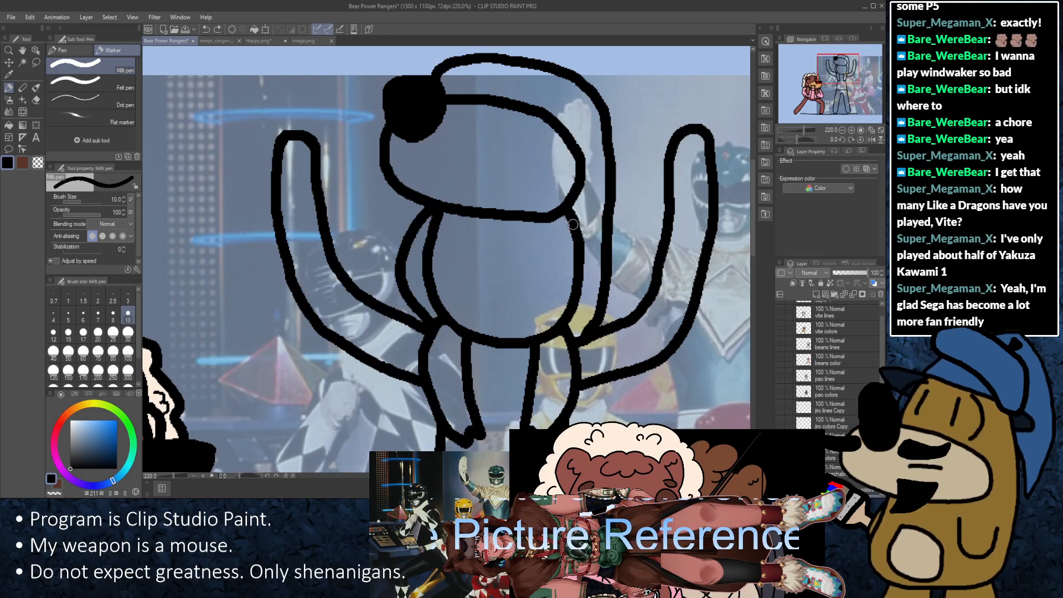
{"action": "scroll", "coordinate": [597, 265], "scroll_direction": "up", "scroll_amount": 3}
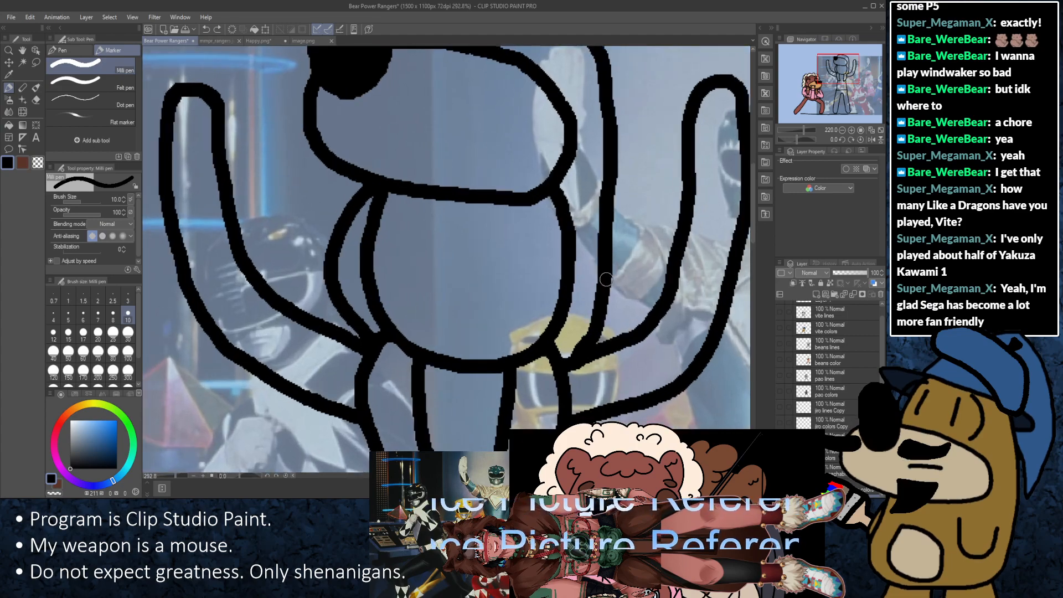
{"action": "left_click_drag", "start_coordinate": [606, 244], "coordinate": [453, 241]}
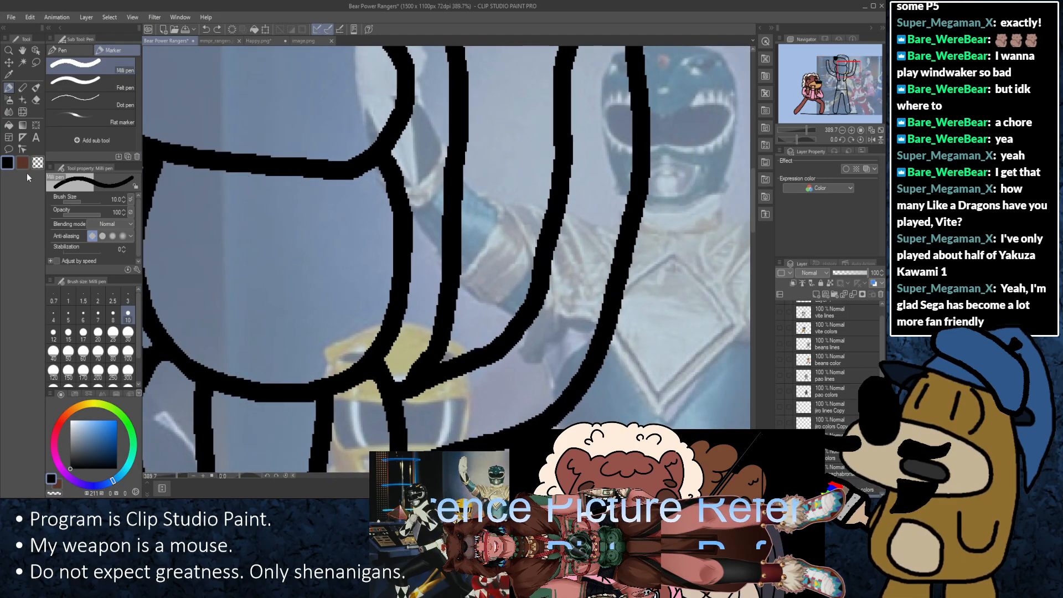
{"action": "key", "text": "c"}
{"action": "mouse_move", "coordinate": [453, 151]}
{"action": "left_mouse_down"}
{"action": "mouse_move", "coordinate": [463, 169]}
{"action": "mouse_move", "coordinate": [453, 187]}
{"action": "mouse_move", "coordinate": [457, 267]}
{"action": "mouse_move", "coordinate": [436, 322]}
{"action": "mouse_move", "coordinate": [466, 305]}
{"action": "mouse_move", "coordinate": [476, 237]}
{"action": "mouse_move", "coordinate": [453, 241]}
{"action": "mouse_move", "coordinate": [466, 263]}
{"action": "mouse_move", "coordinate": [439, 276]}
{"action": "mouse_move", "coordinate": [456, 271]}
{"action": "mouse_move", "coordinate": [458, 281]}
{"action": "mouse_move", "coordinate": [402, 311]}
{"action": "left_mouse_up"}
{"action": "scroll", "coordinate": [441, 311], "scroll_direction": "up", "scroll_amount": 1}
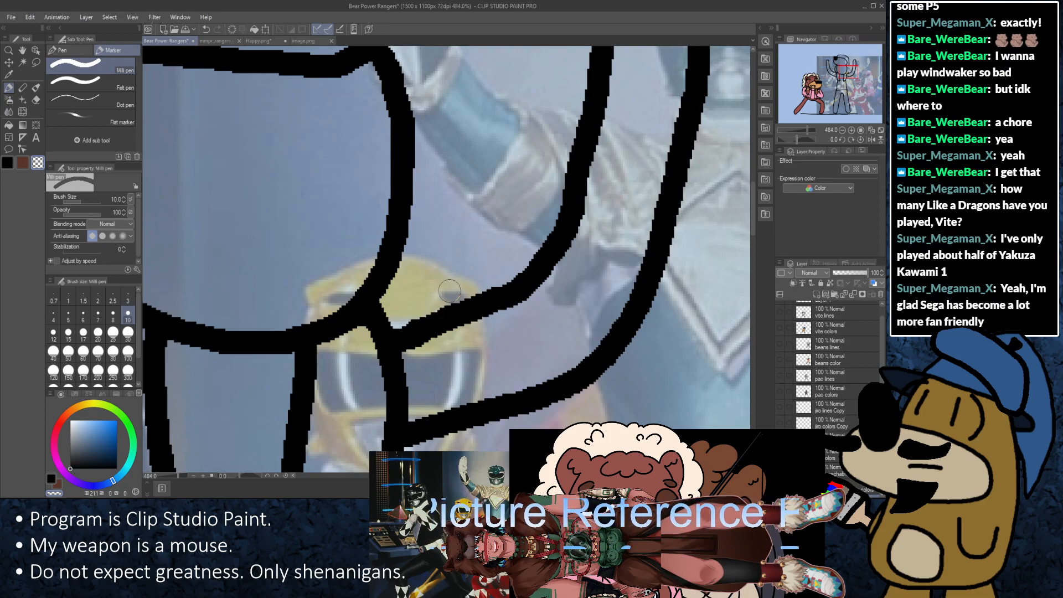
{"action": "scroll", "coordinate": [412, 313], "scroll_direction": "down", "scroll_amount": 1}
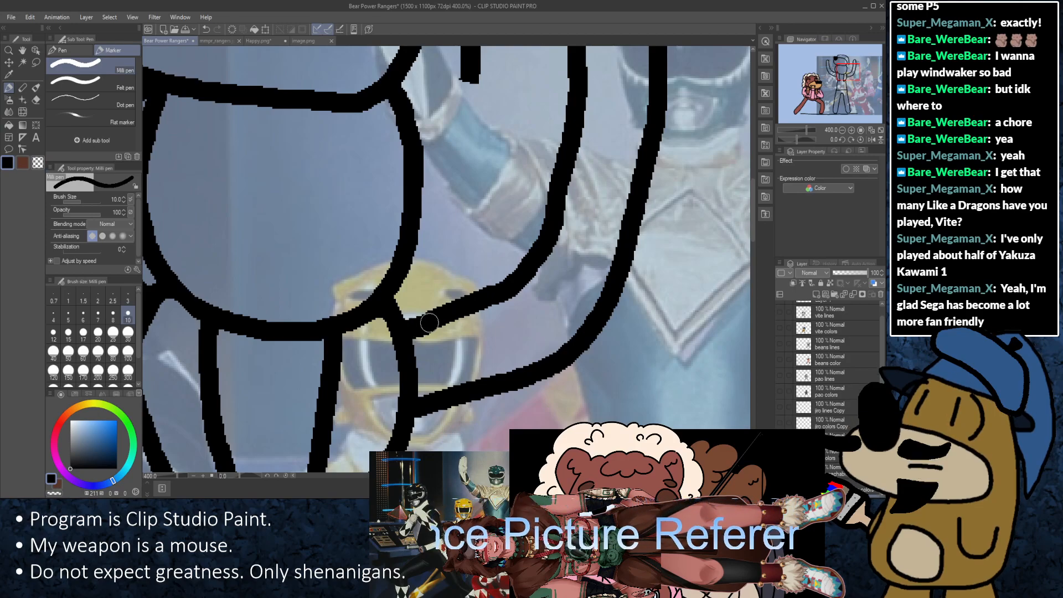
Step: Redraw the lower right side of the head's outer line, bulging outward before it tapers in to the shoulder
{"action": "left_click_drag", "start_coordinate": [505, 215], "coordinate": [535, 295]}
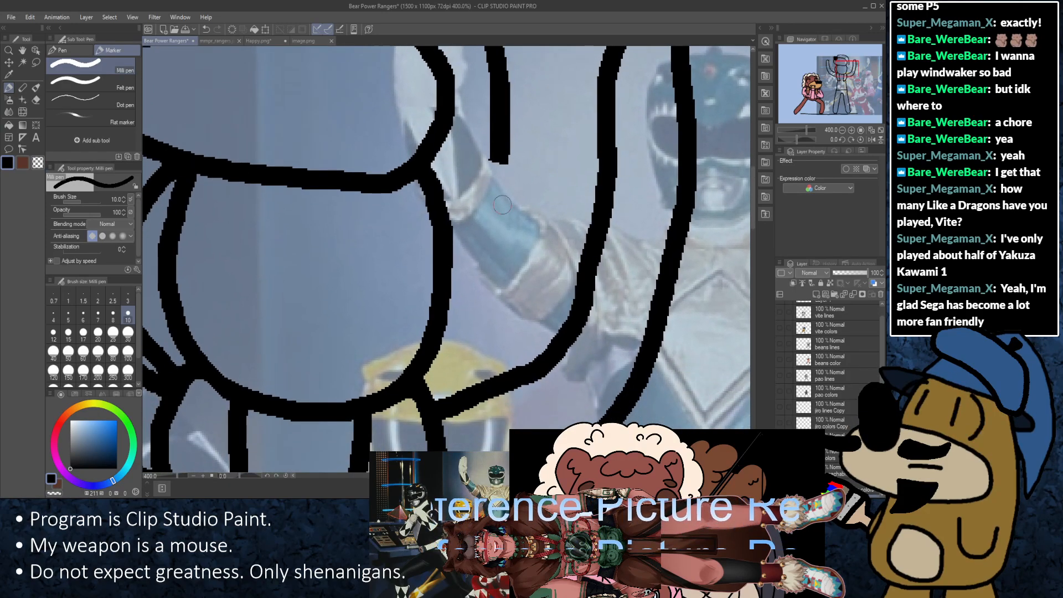
{"action": "scroll", "coordinate": [471, 192], "scroll_direction": "down", "scroll_amount": 2}
{"action": "scroll", "coordinate": [467, 165], "scroll_direction": "up", "scroll_amount": 2}
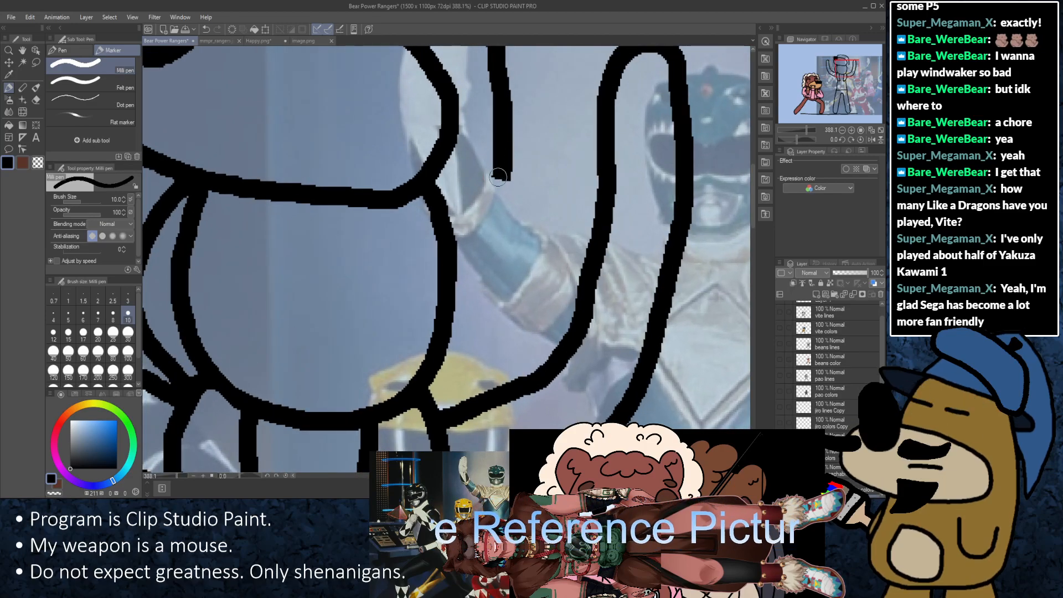
{"action": "scroll", "coordinate": [498, 165], "scroll_direction": "down", "scroll_amount": 2}
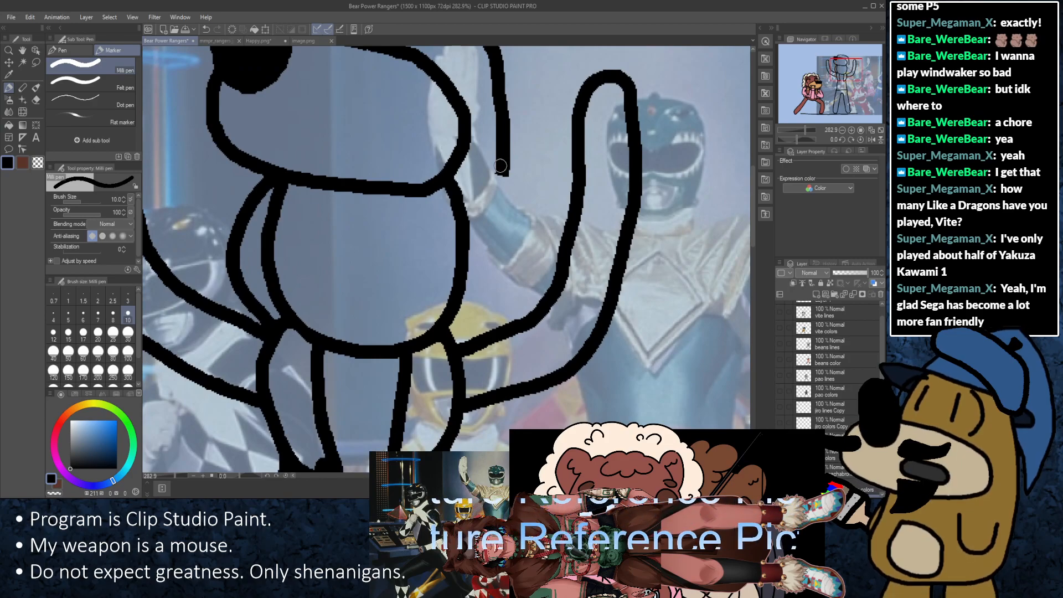
{"action": "mouse_move", "coordinate": [501, 169]}
{"action": "left_mouse_down"}
{"action": "mouse_move", "coordinate": [511, 258]}
{"action": "mouse_move", "coordinate": [473, 347]}
{"action": "left_mouse_up"}
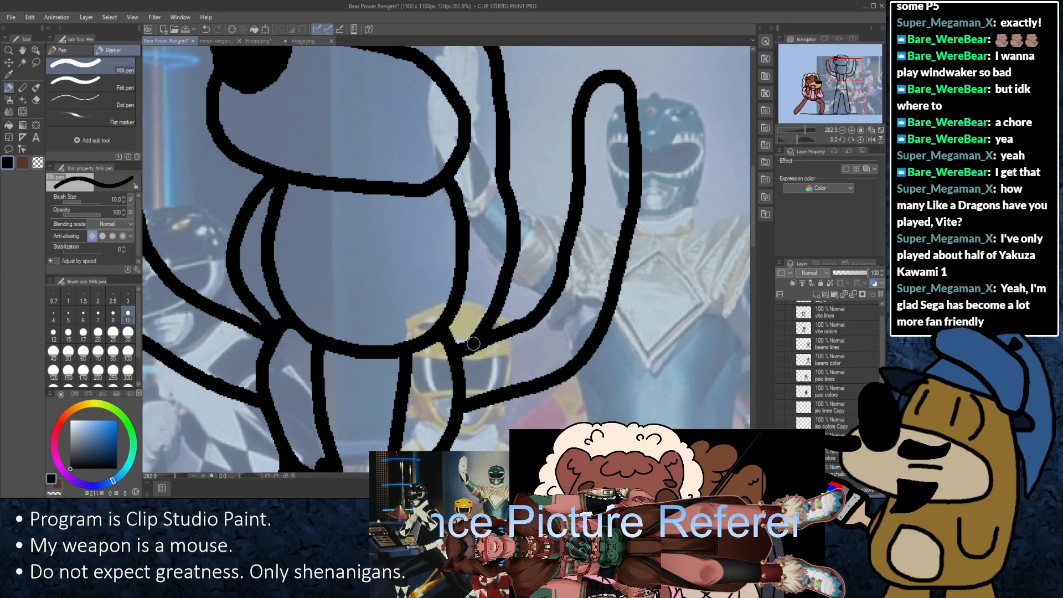
Step: Draw two small rounded black ears on the bear's head, one above the nose and one at the upper right corner
{"action": "scroll", "coordinate": [481, 262], "scroll_direction": "down", "scroll_amount": 1}
{"action": "scroll", "coordinate": [497, 192], "scroll_direction": "down", "scroll_amount": 1}
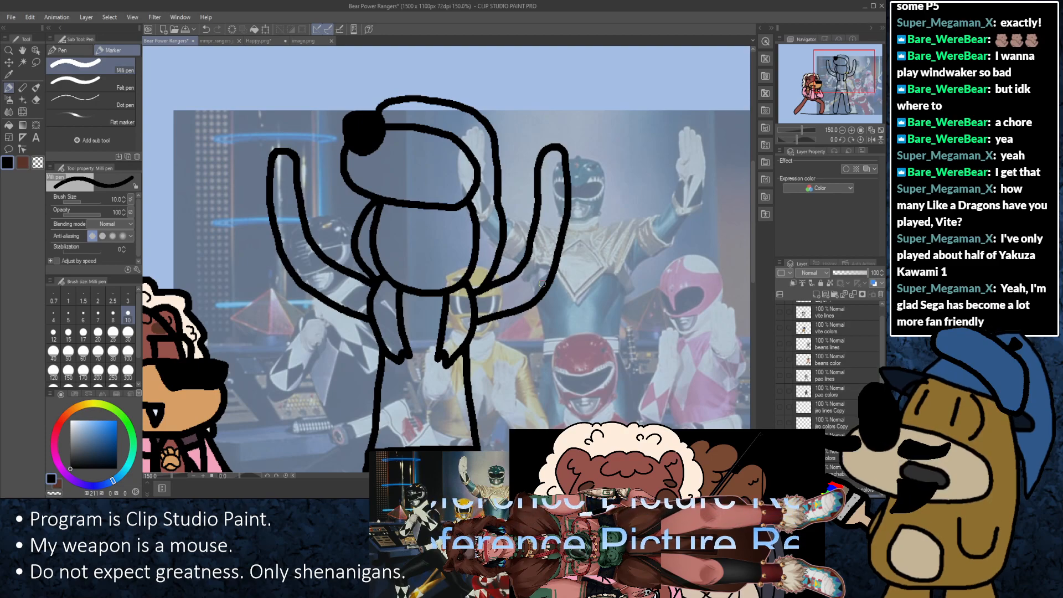
{"action": "scroll", "coordinate": [393, 227], "scroll_direction": "up", "scroll_amount": 1}
{"action": "scroll", "coordinate": [420, 264], "scroll_direction": "up", "scroll_amount": 1}
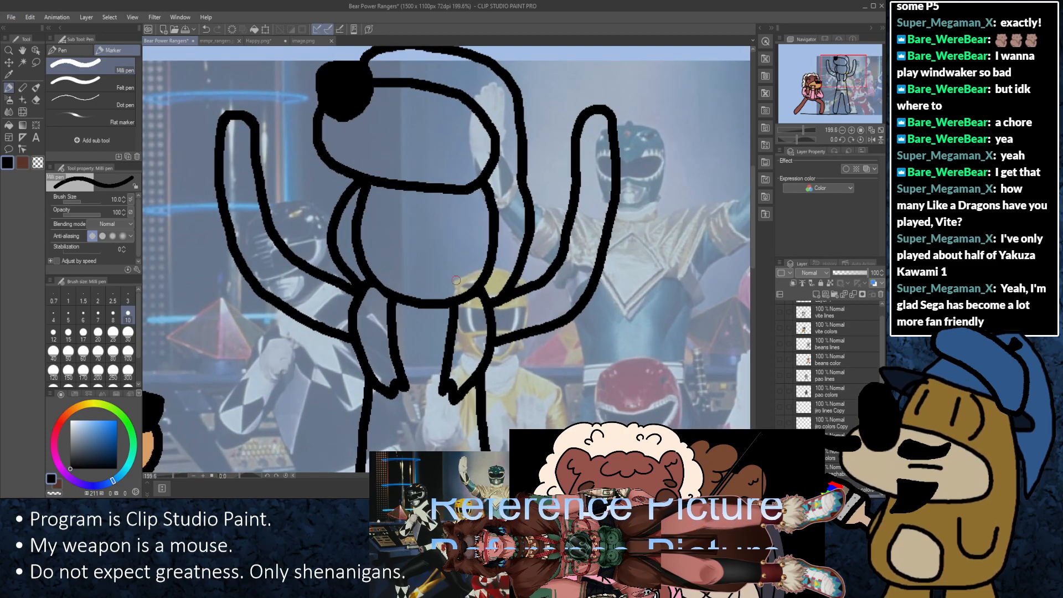
{"action": "scroll", "coordinate": [472, 308], "scroll_direction": "up", "scroll_amount": 1}
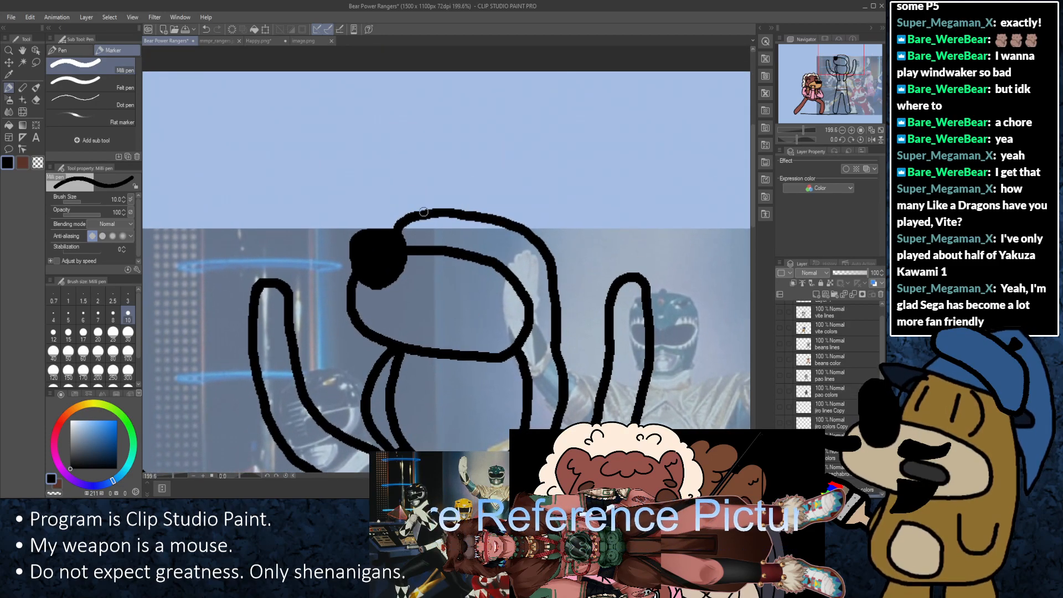
{"action": "mouse_move", "coordinate": [412, 209]}
{"action": "left_mouse_down"}
{"action": "mouse_move", "coordinate": [380, 228]}
{"action": "mouse_move", "coordinate": [413, 210]}
{"action": "mouse_move", "coordinate": [392, 208]}
{"action": "mouse_move", "coordinate": [397, 222]}
{"action": "mouse_move", "coordinate": [422, 205]}
{"action": "mouse_move", "coordinate": [386, 214]}
{"action": "mouse_move", "coordinate": [396, 225]}
{"action": "left_mouse_up"}
{"action": "key", "text": "ctrl+z"}
{"action": "key", "text": "ctrl+z"}
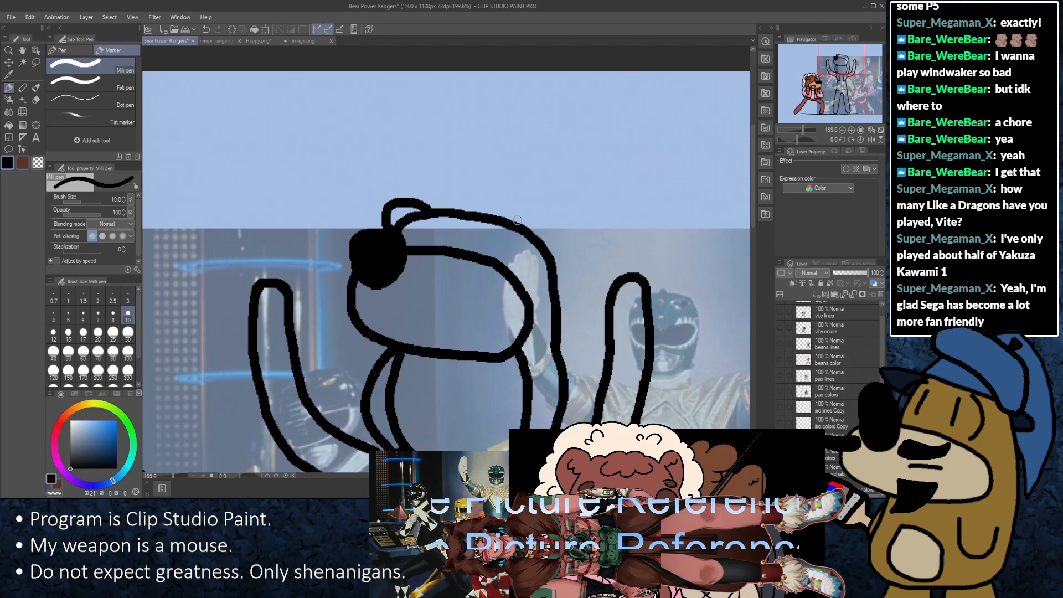
{"action": "mouse_move", "coordinate": [510, 221]}
{"action": "left_mouse_down"}
{"action": "mouse_move", "coordinate": [548, 221]}
{"action": "mouse_move", "coordinate": [549, 243]}
{"action": "mouse_move", "coordinate": [520, 220]}
{"action": "mouse_move", "coordinate": [553, 225]}
{"action": "mouse_move", "coordinate": [548, 252]}
{"action": "left_mouse_up"}
{"action": "key", "text": "ctrl+z"}
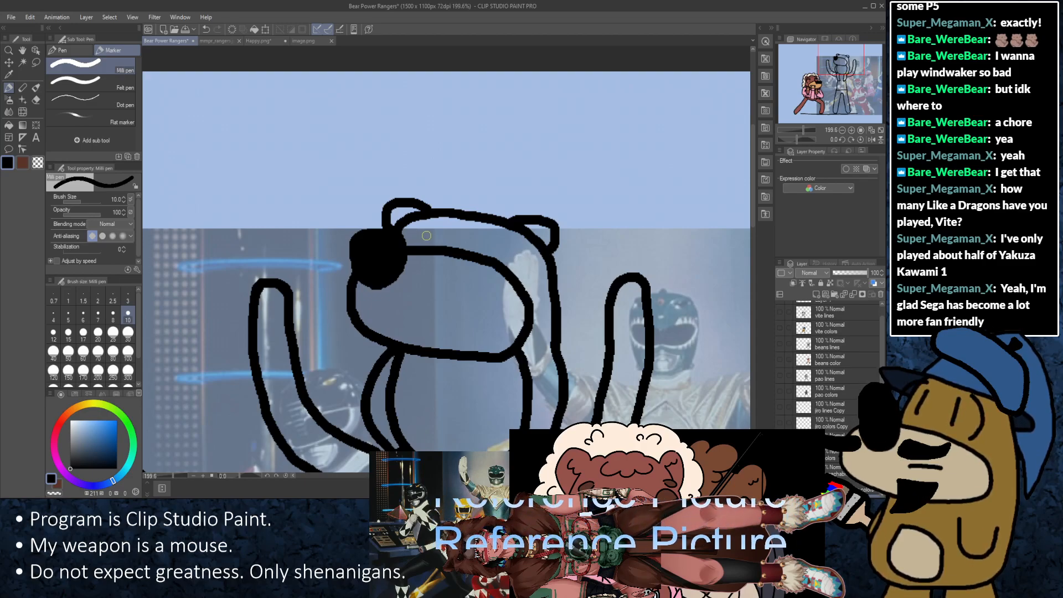
Step: Add two black dot eyes above the muzzle and draw a short slanted eyebrow over each
{"action": "scroll", "coordinate": [427, 237], "scroll_direction": "up", "scroll_amount": 1}
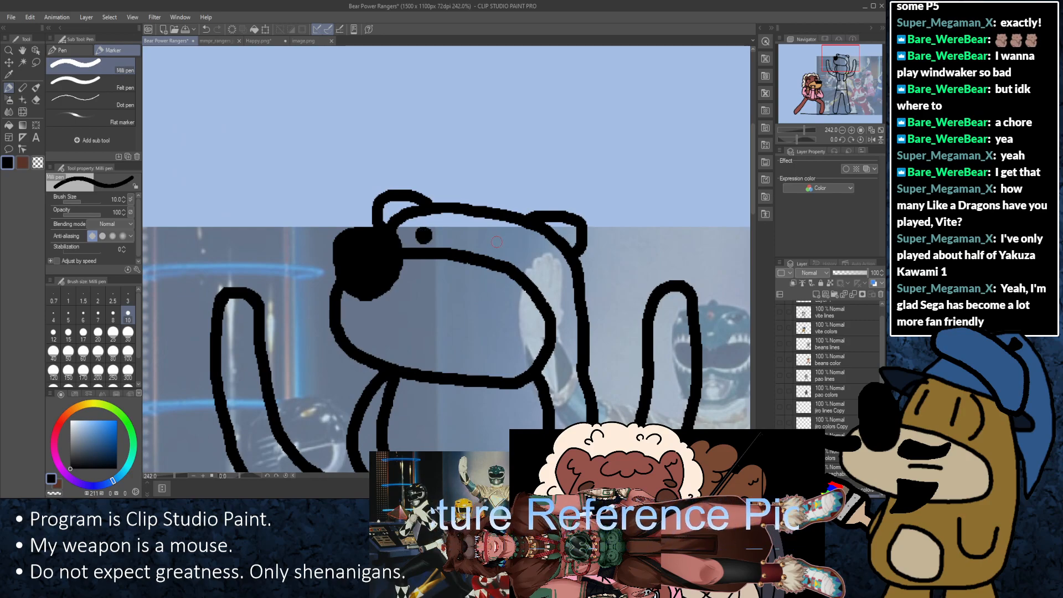
{"action": "left_click_drag", "start_coordinate": [491, 242], "coordinate": [492, 241]}
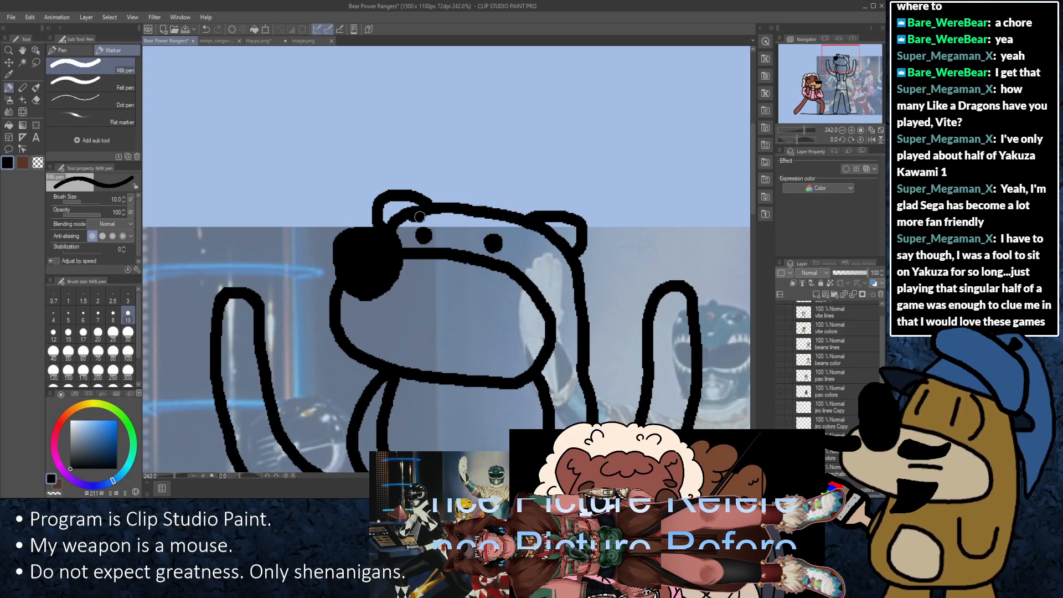
{"action": "left_click_drag", "start_coordinate": [477, 226], "coordinate": [513, 225]}
{"action": "key", "text": "ctrl+z"}
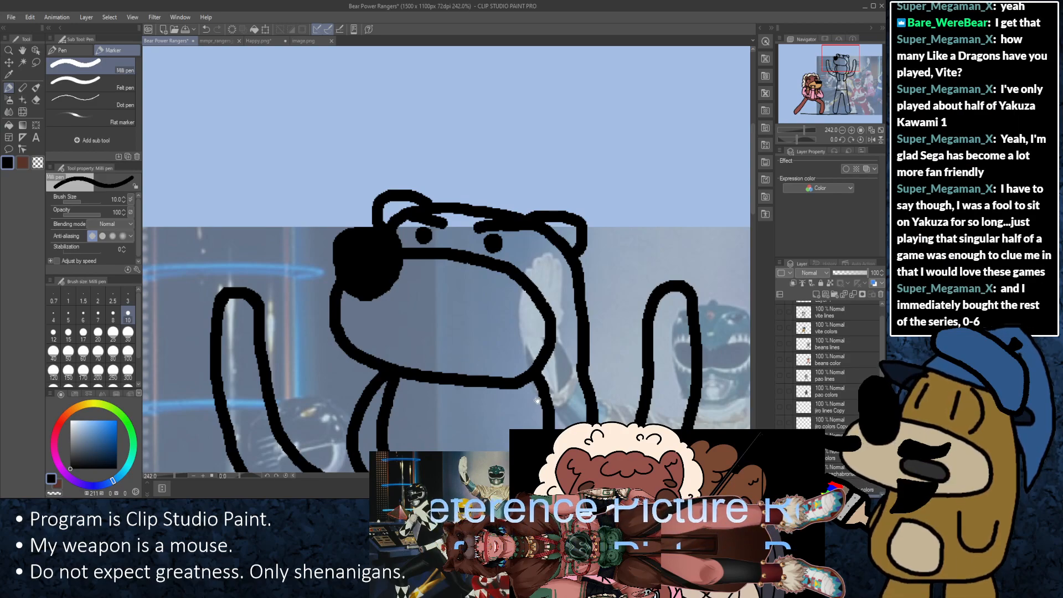
Step: Examine the black outlines of the torso, raised arms and hanging flaps from close up and farther away
{"action": "mouse_move", "coordinate": [539, 374]}
{"action": "left_mouse_down"}
{"action": "mouse_move", "coordinate": [498, 235]}
{"action": "mouse_move", "coordinate": [509, 58]}
{"action": "left_mouse_up"}
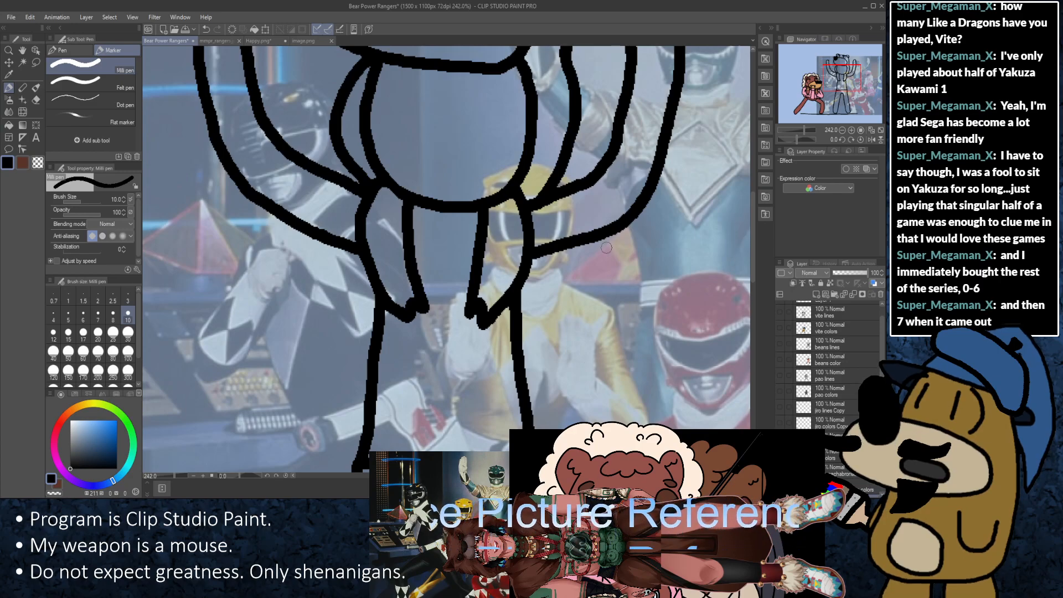
{"action": "scroll", "coordinate": [472, 284], "scroll_direction": "up", "scroll_amount": 5}
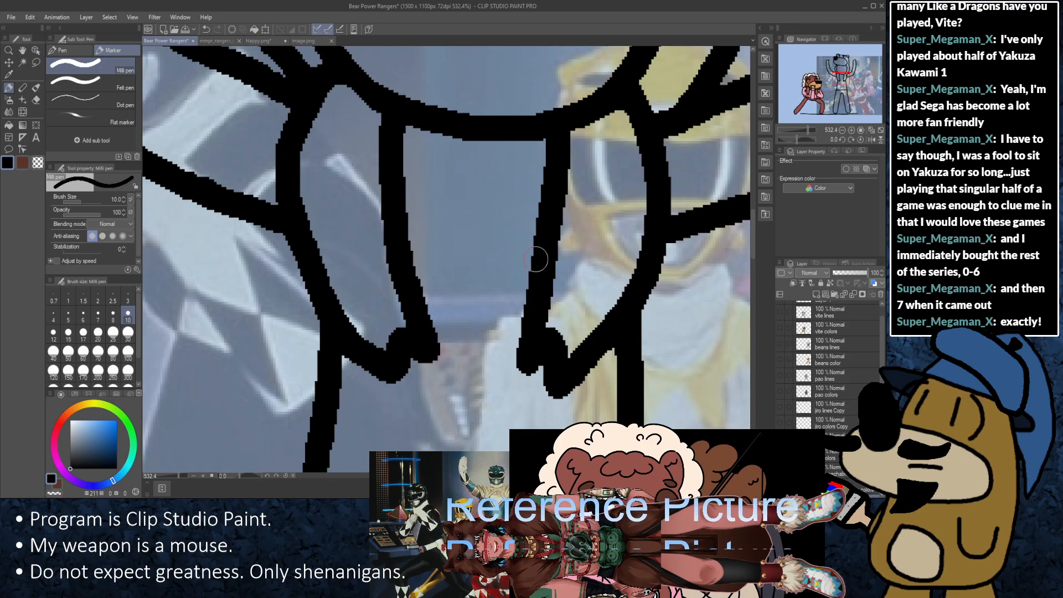
{"action": "scroll", "coordinate": [536, 259], "scroll_direction": "down", "scroll_amount": 5}
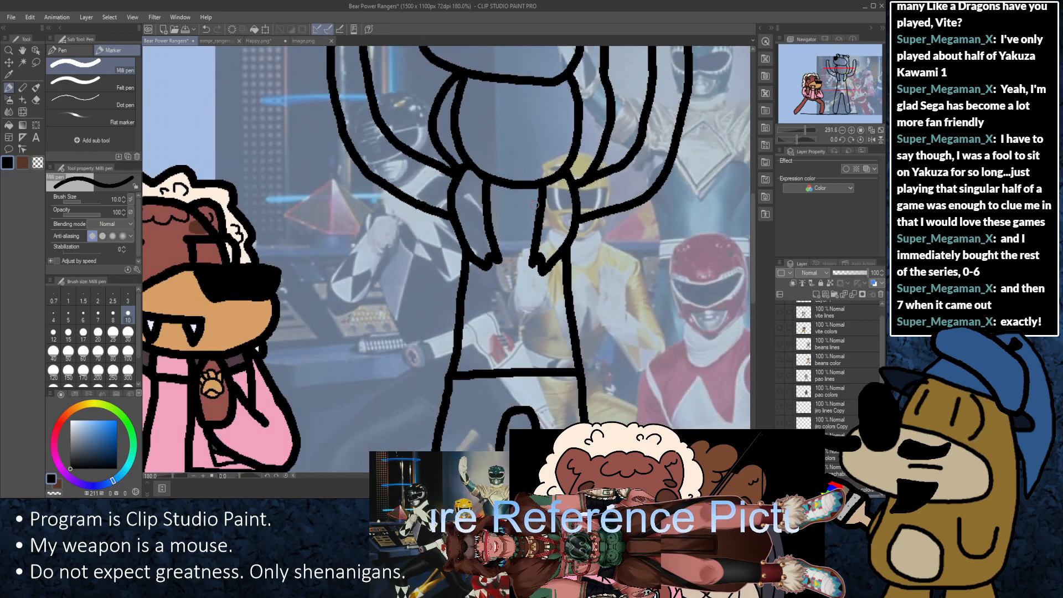
{"action": "left_click_drag", "start_coordinate": [602, 167], "coordinate": [575, 258]}
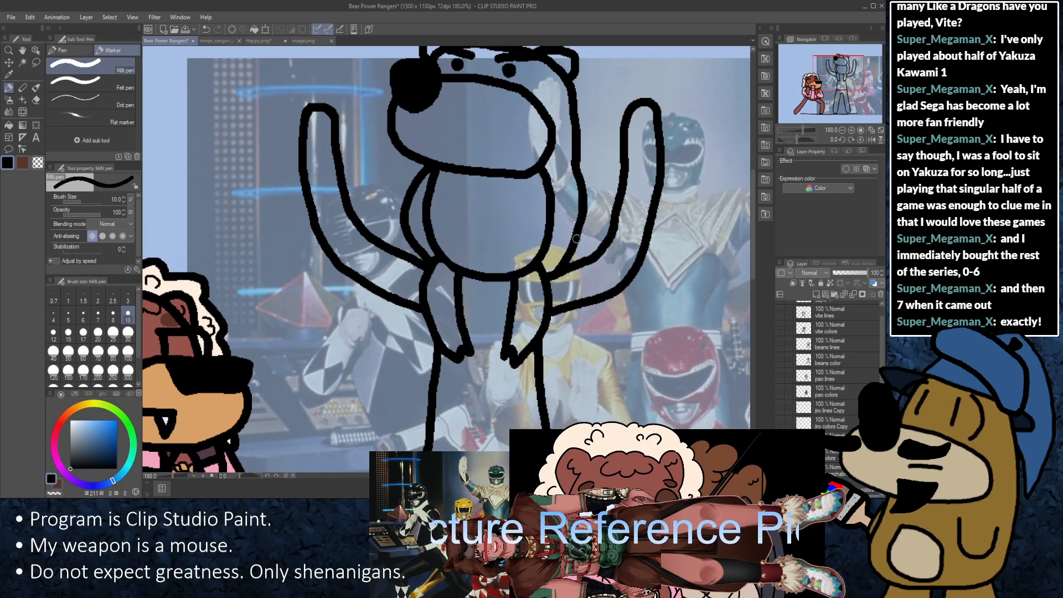
{"action": "scroll", "coordinate": [576, 238], "scroll_direction": "up", "scroll_amount": 3}
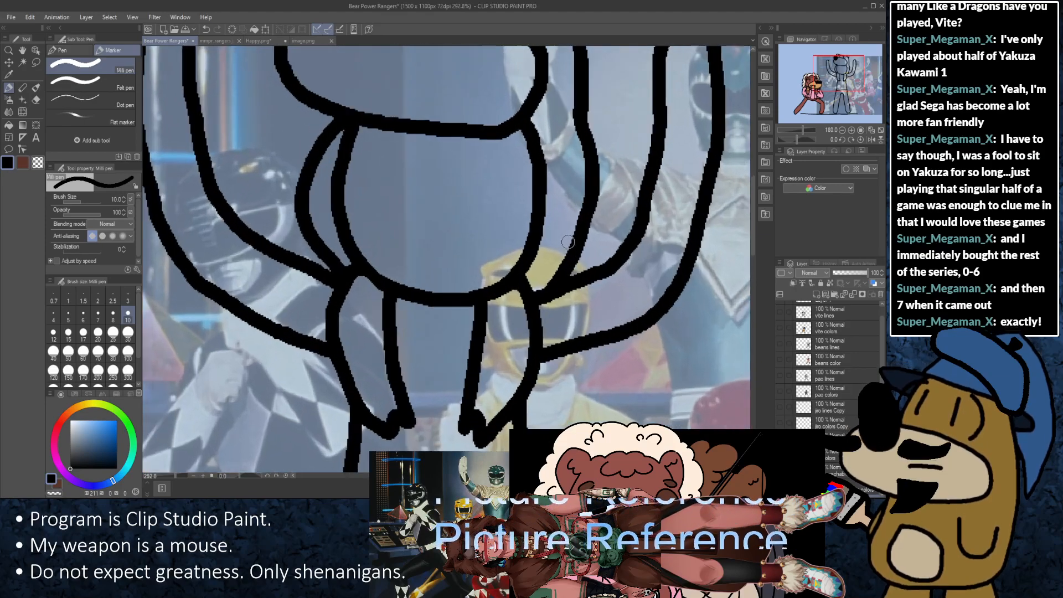
{"action": "scroll", "coordinate": [567, 242], "scroll_direction": "up", "scroll_amount": 1}
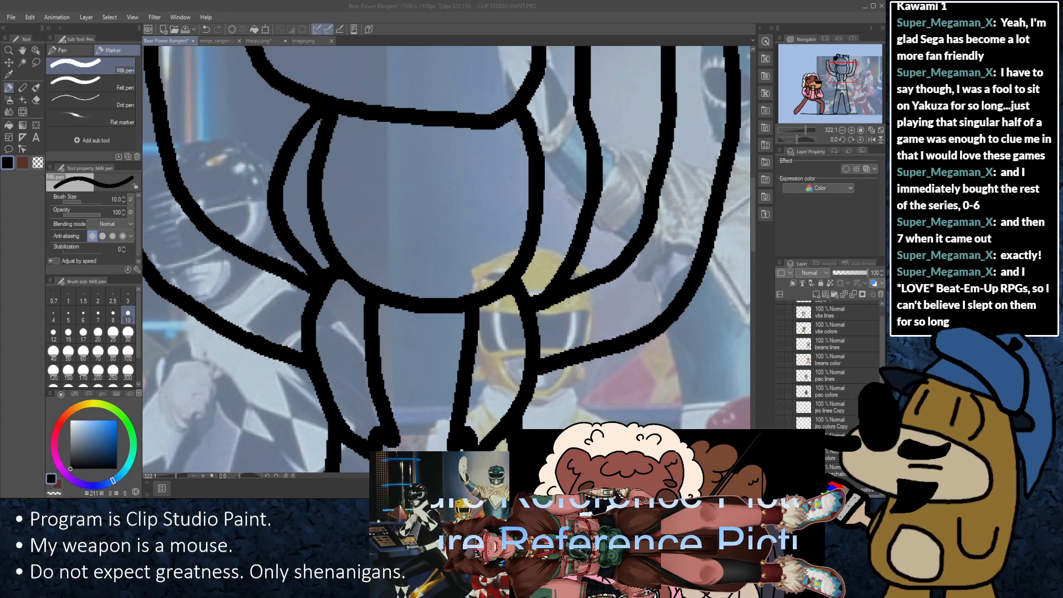
{"action": "left_click", "coordinate": [613, 38]}
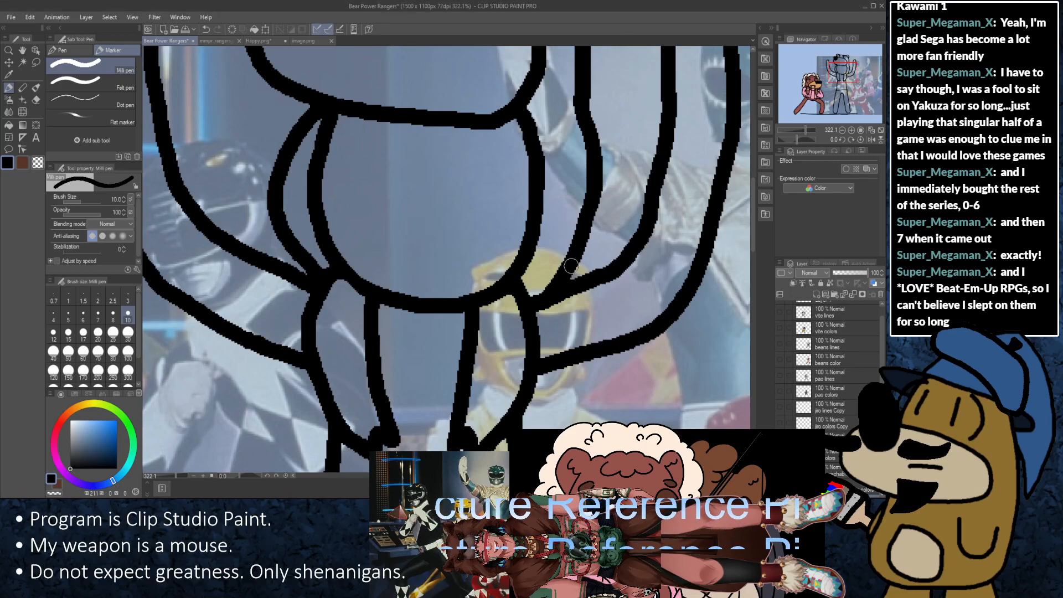
{"action": "scroll", "coordinate": [429, 372], "scroll_direction": "up", "scroll_amount": 2}
{"action": "scroll", "coordinate": [429, 368], "scroll_direction": "down", "scroll_amount": 4}
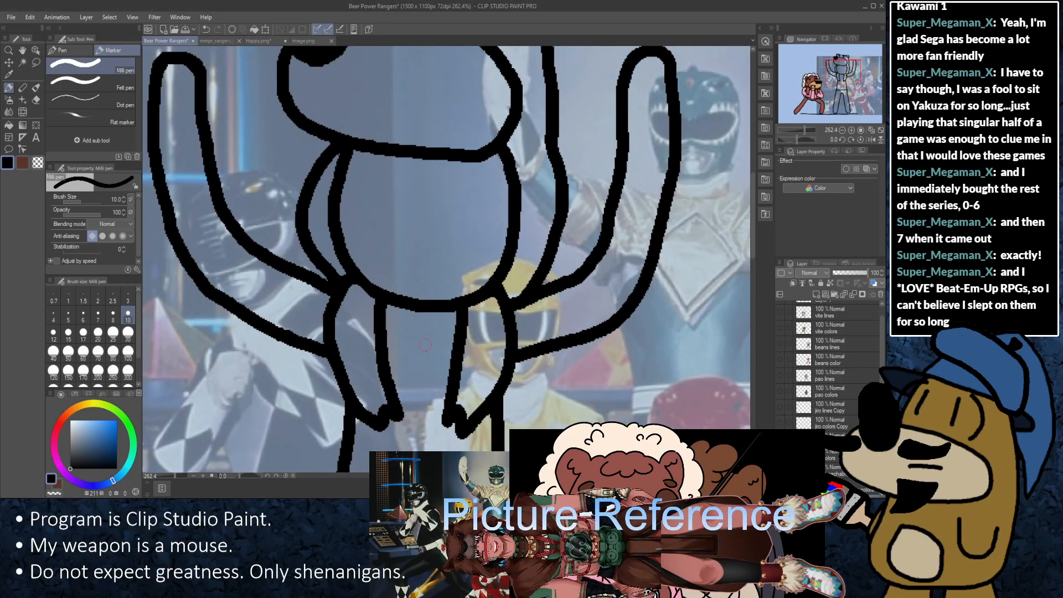
{"action": "scroll", "coordinate": [430, 366], "scroll_direction": "up", "scroll_amount": 2}
{"action": "left_click_drag", "start_coordinate": [431, 365], "coordinate": [441, 240]}
{"action": "scroll", "coordinate": [429, 246], "scroll_direction": "up", "scroll_amount": 2}
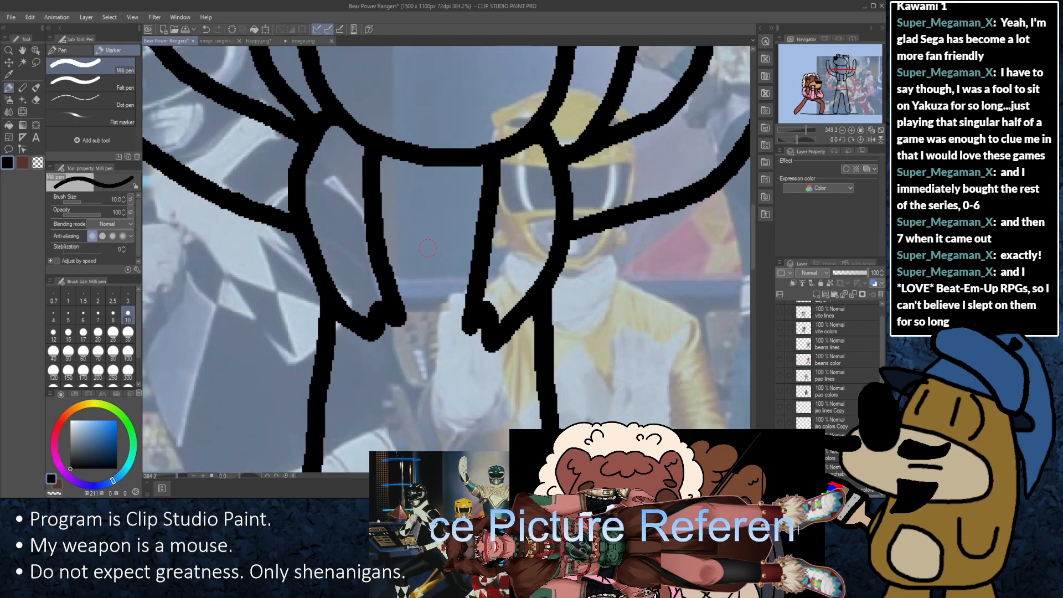
{"action": "scroll", "coordinate": [432, 258], "scroll_direction": "down", "scroll_amount": 3}
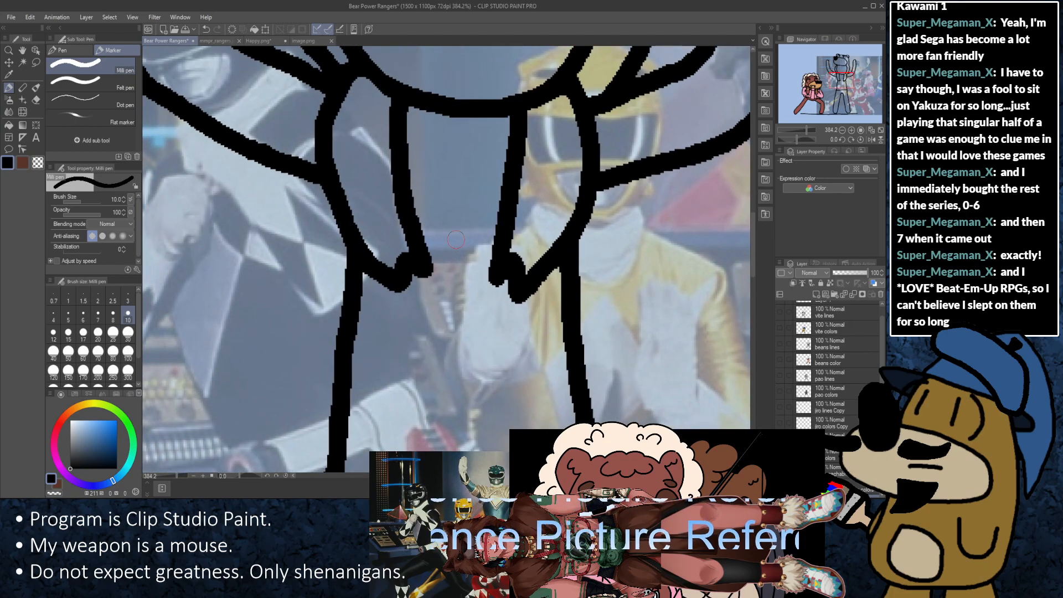
{"action": "scroll", "coordinate": [456, 240], "scroll_direction": "up", "scroll_amount": 1}
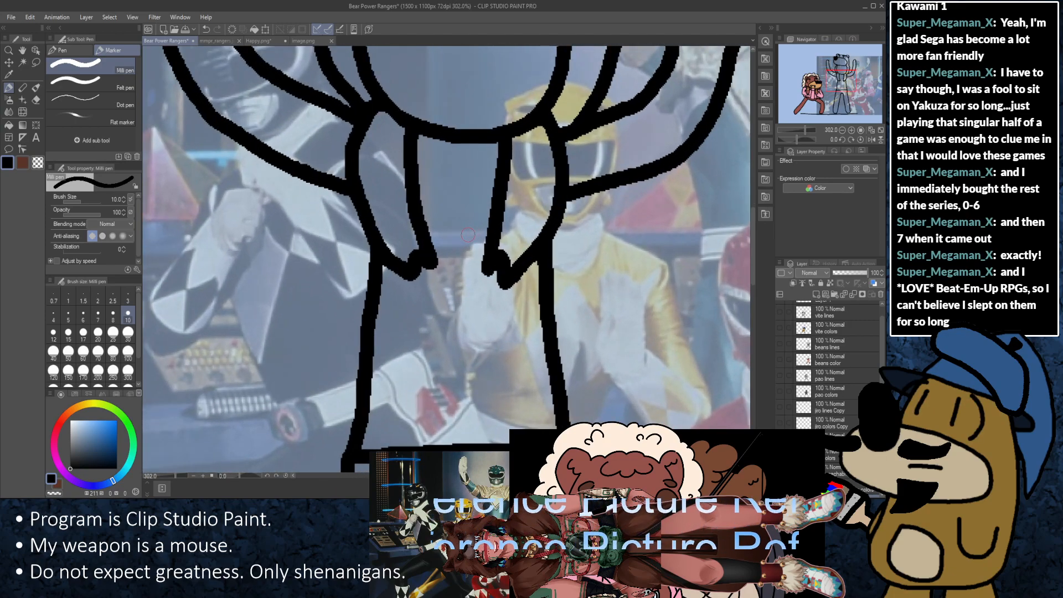
Step: Reduce the brush size to 3 and draw a thin band with two small rectangles and slanted side lines between the flaps, beneath the round shape
{"action": "left_click", "coordinate": [124, 201]}
{"action": "left_click", "coordinate": [124, 201]}
{"action": "left_click", "coordinate": [124, 201]}
{"action": "left_click", "coordinate": [124, 202]}
{"action": "left_click", "coordinate": [124, 202]}
{"action": "left_click", "coordinate": [124, 201]}
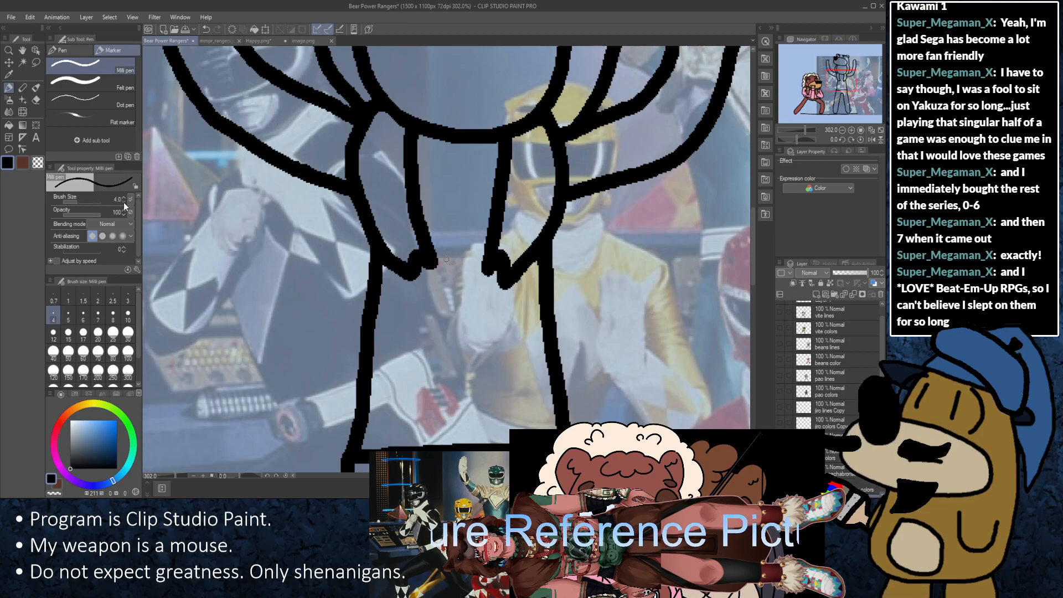
{"action": "left_click", "coordinate": [124, 198]}
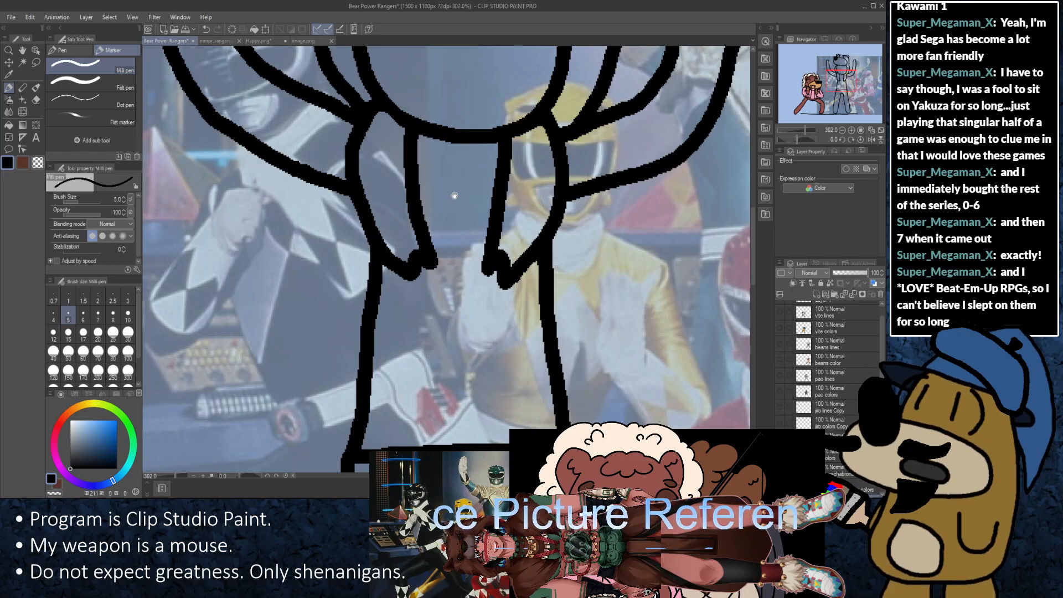
{"action": "scroll", "coordinate": [455, 200], "scroll_direction": "up", "scroll_amount": 1}
{"action": "scroll", "coordinate": [458, 206], "scroll_direction": "up", "scroll_amount": 1}
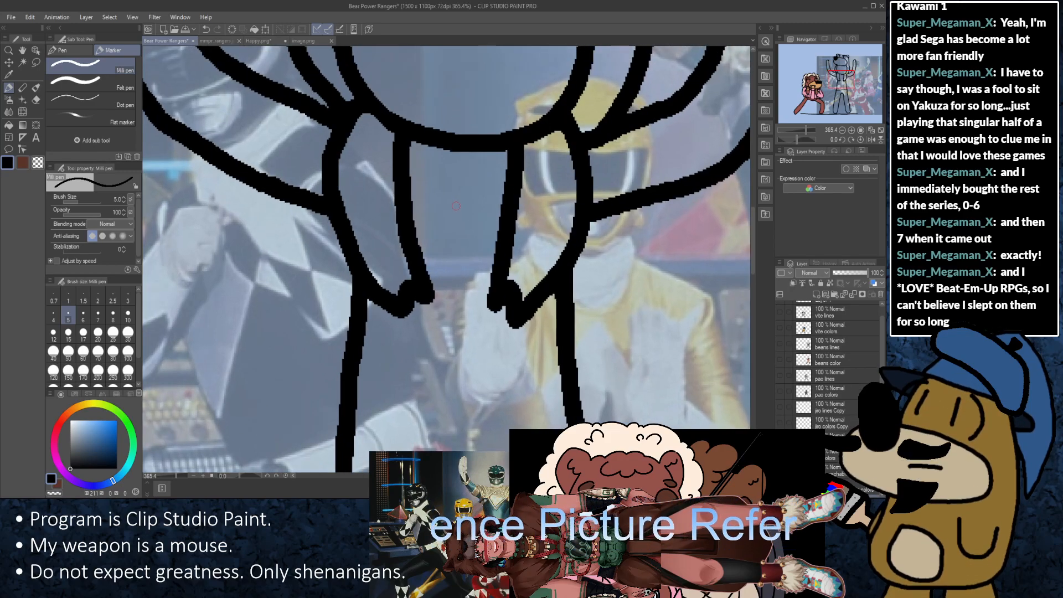
{"action": "scroll", "coordinate": [456, 206], "scroll_direction": "up", "scroll_amount": 3}
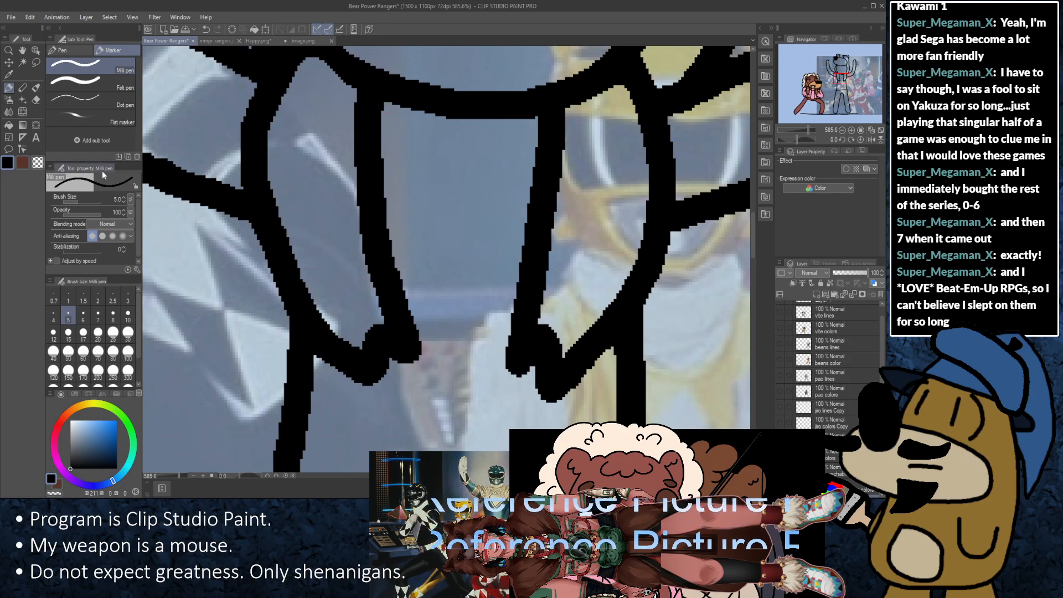
{"action": "left_click", "coordinate": [123, 201]}
{"action": "left_click", "coordinate": [122, 201]}
{"action": "left_click", "coordinate": [122, 201]}
{"action": "left_click", "coordinate": [124, 197]}
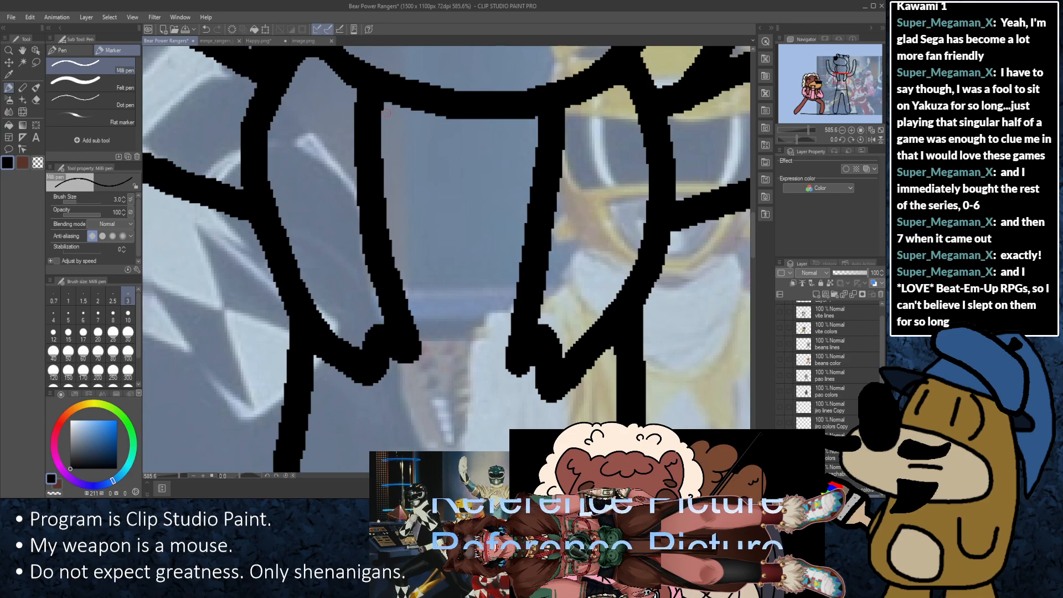
{"action": "mouse_move", "coordinate": [381, 111]}
{"action": "left_mouse_down"}
{"action": "mouse_move", "coordinate": [403, 121]}
{"action": "mouse_move", "coordinate": [384, 149]}
{"action": "left_mouse_up"}
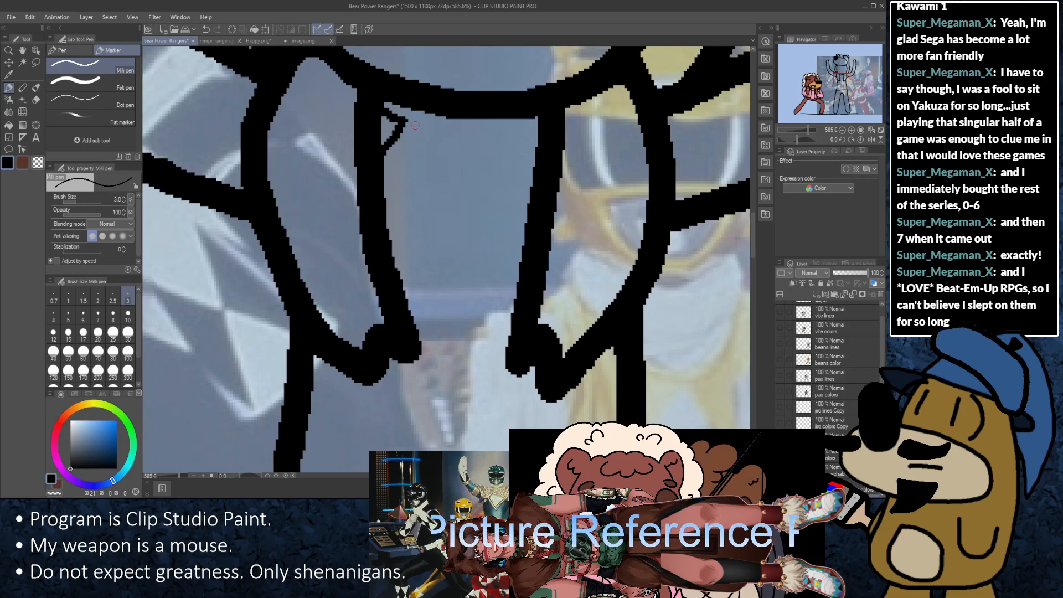
{"action": "mouse_move", "coordinate": [413, 121]}
{"action": "left_mouse_down"}
{"action": "mouse_move", "coordinate": [405, 155]}
{"action": "mouse_move", "coordinate": [415, 169]}
{"action": "mouse_move", "coordinate": [433, 169]}
{"action": "mouse_move", "coordinate": [450, 133]}
{"action": "mouse_move", "coordinate": [444, 123]}
{"action": "mouse_move", "coordinate": [418, 121]}
{"action": "mouse_move", "coordinate": [477, 136]}
{"action": "mouse_move", "coordinate": [478, 172]}
{"action": "mouse_move", "coordinate": [497, 175]}
{"action": "mouse_move", "coordinate": [514, 171]}
{"action": "mouse_move", "coordinate": [507, 134]}
{"action": "mouse_move", "coordinate": [483, 127]}
{"action": "mouse_move", "coordinate": [529, 141]}
{"action": "mouse_move", "coordinate": [535, 162]}
{"action": "mouse_move", "coordinate": [533, 126]}
{"action": "mouse_move", "coordinate": [548, 125]}
{"action": "left_mouse_up"}
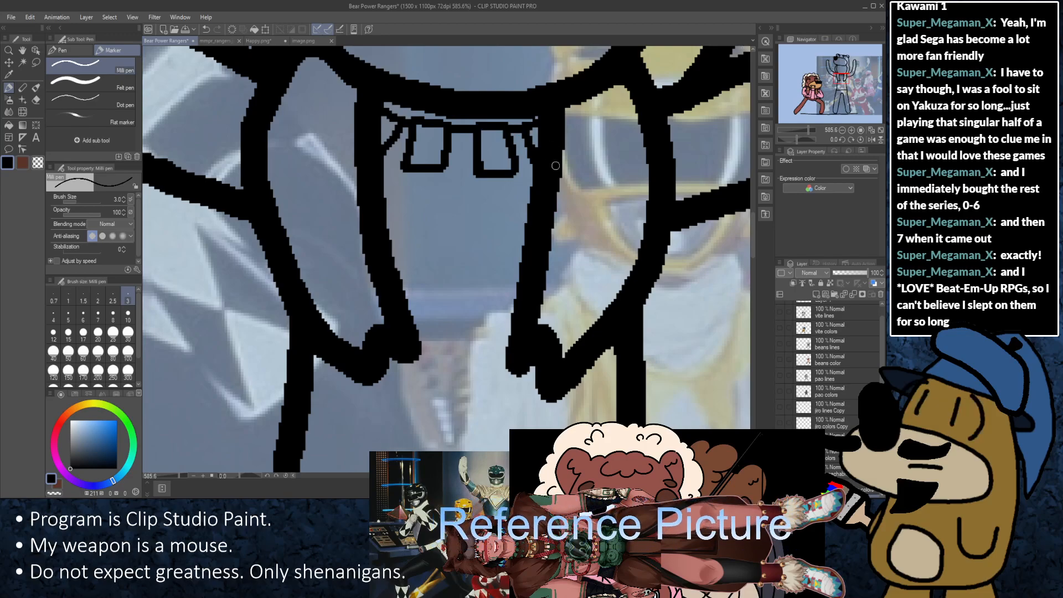
Step: Try two roughly parallel sagging curves across the gap between the flaps, below the small rectangles, and undo both
{"action": "scroll", "coordinate": [513, 284], "scroll_direction": "down", "scroll_amount": 2}
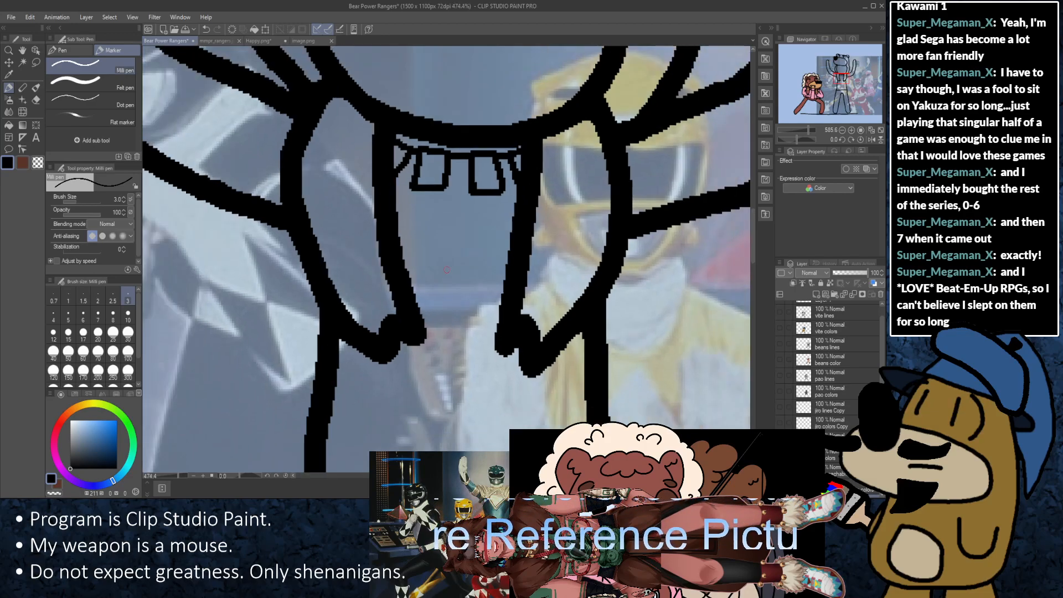
{"action": "scroll", "coordinate": [438, 270], "scroll_direction": "up", "scroll_amount": 1}
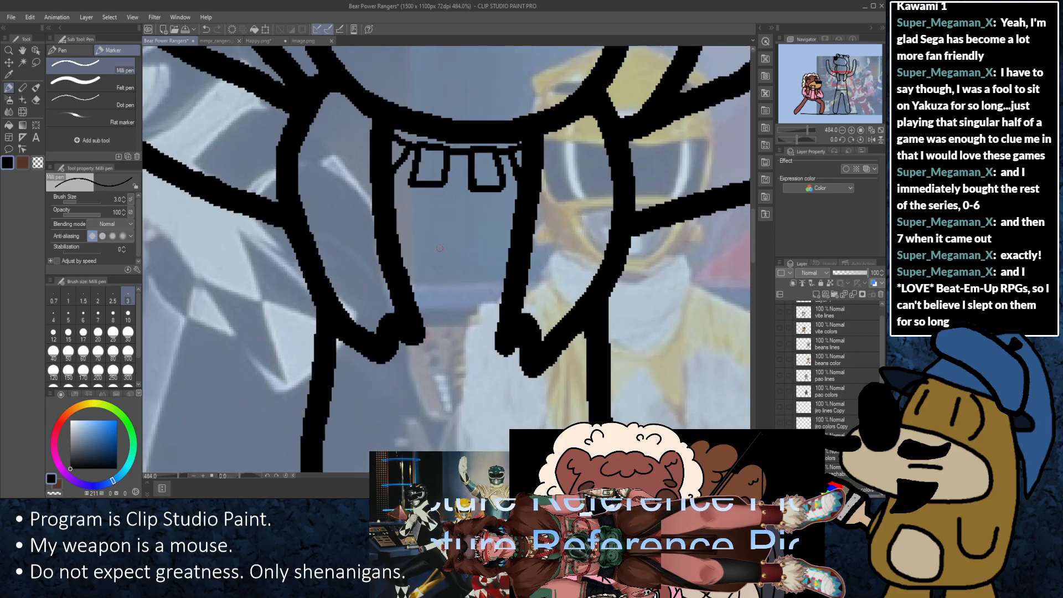
{"action": "left_click_drag", "start_coordinate": [456, 263], "coordinate": [458, 226]}
{"action": "scroll", "coordinate": [459, 226], "scroll_direction": "up", "scroll_amount": 1}
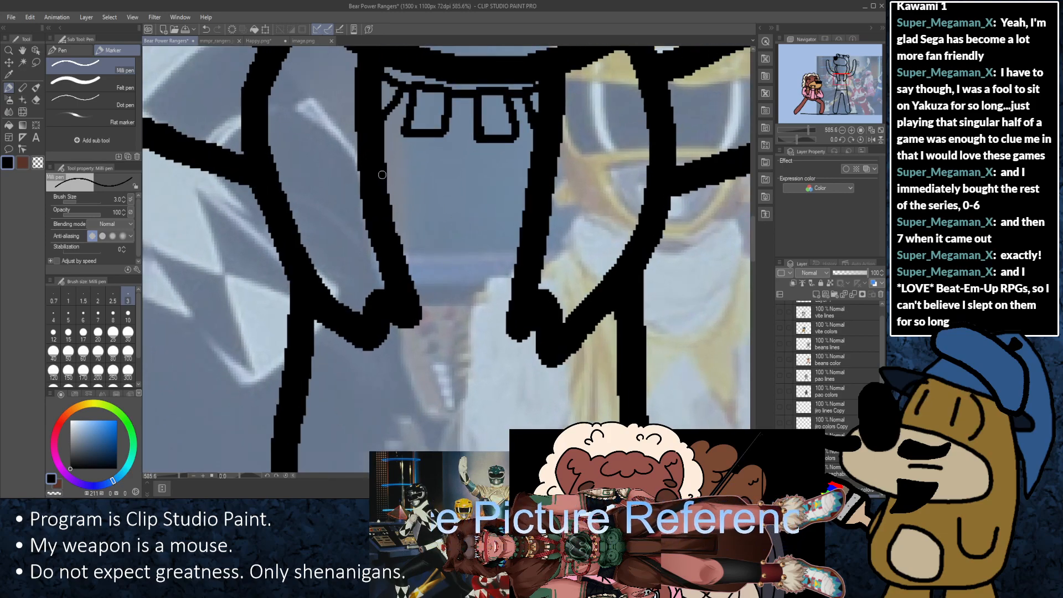
{"action": "mouse_move", "coordinate": [386, 181]}
{"action": "left_mouse_down"}
{"action": "mouse_move", "coordinate": [467, 207]}
{"action": "mouse_move", "coordinate": [536, 190]}
{"action": "left_mouse_up"}
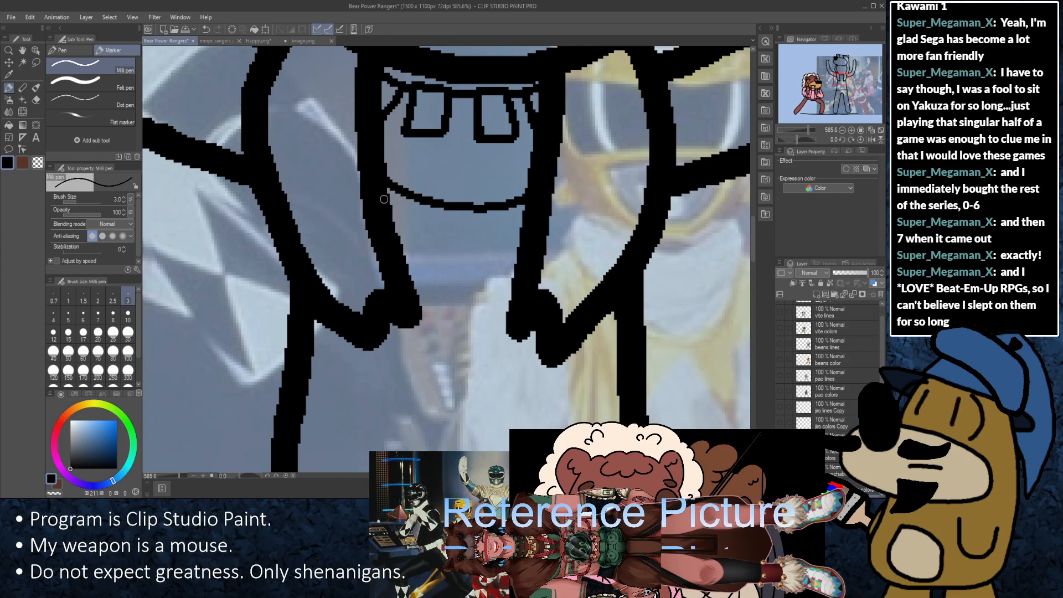
{"action": "mouse_move", "coordinate": [386, 200]}
{"action": "left_mouse_down"}
{"action": "mouse_move", "coordinate": [454, 226]}
{"action": "mouse_move", "coordinate": [523, 227]}
{"action": "left_mouse_up"}
{"action": "key", "text": "ctrl+z"}
{"action": "mouse_move", "coordinate": [384, 202]}
{"action": "left_mouse_down"}
{"action": "mouse_move", "coordinate": [434, 221]}
{"action": "mouse_move", "coordinate": [536, 217]}
{"action": "left_mouse_up"}
{"action": "scroll", "coordinate": [549, 193], "scroll_direction": "down", "scroll_amount": 5}
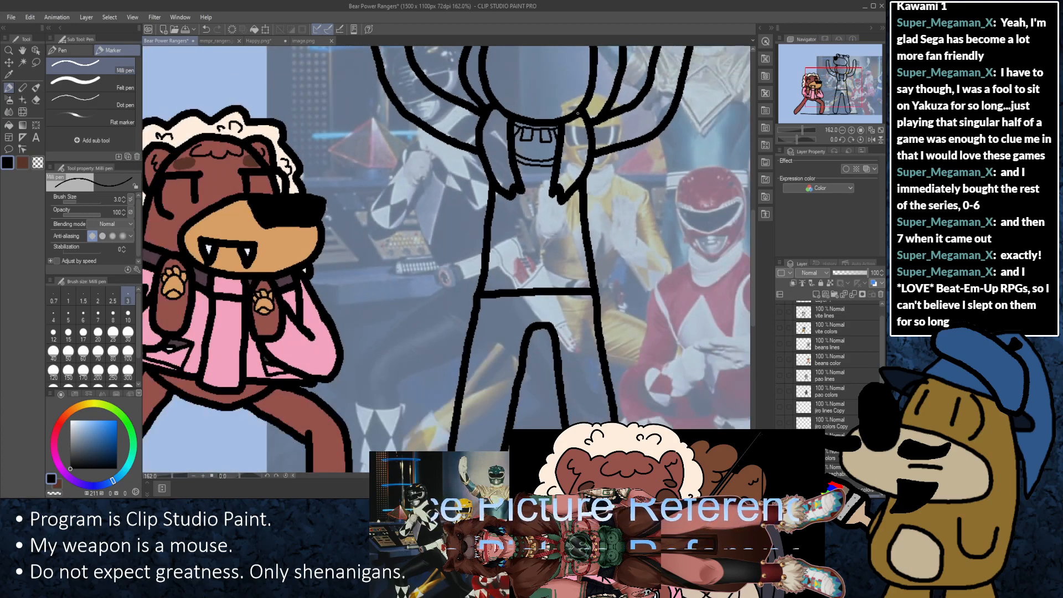
{"action": "scroll", "coordinate": [597, 135], "scroll_direction": "up", "scroll_amount": 4}
{"action": "scroll", "coordinate": [521, 228], "scroll_direction": "up", "scroll_amount": 1}
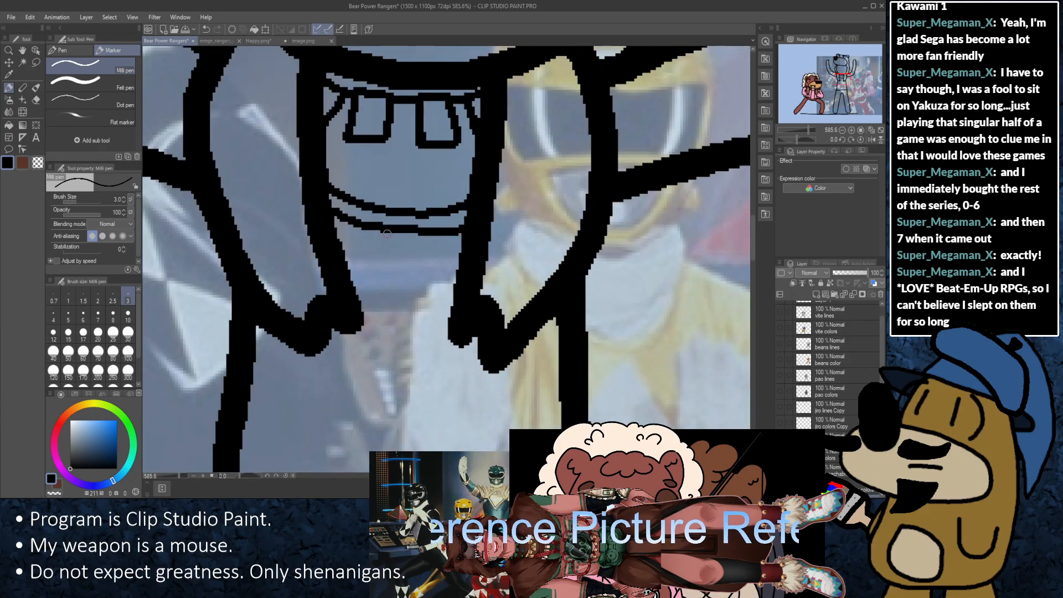
{"action": "key", "text": "ctrl+z"}
{"action": "key", "text": "ctrl+z"}
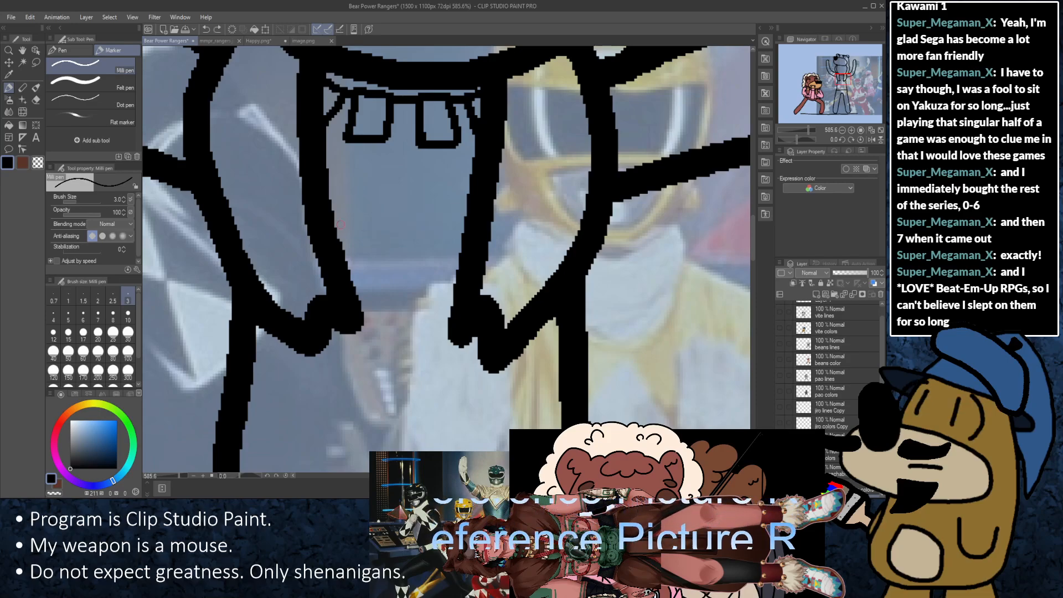
Step: Draw two roughly parallel sagging curves across the gap between the flaps, below the two small rectangles
{"action": "mouse_move", "coordinate": [325, 184]}
{"action": "left_mouse_down"}
{"action": "mouse_move", "coordinate": [419, 196]}
{"action": "mouse_move", "coordinate": [469, 179]}
{"action": "left_mouse_up"}
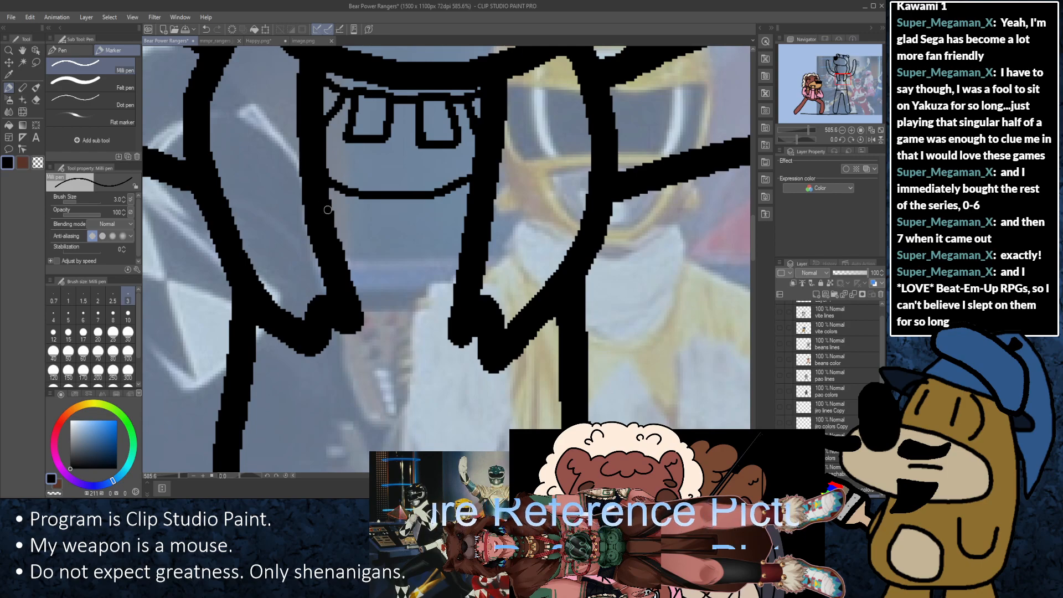
{"action": "mouse_move", "coordinate": [327, 210]}
{"action": "left_mouse_down"}
{"action": "mouse_move", "coordinate": [379, 233]}
{"action": "mouse_move", "coordinate": [446, 231]}
{"action": "mouse_move", "coordinate": [476, 211]}
{"action": "left_mouse_up"}
{"action": "key", "text": "ctrl+z"}
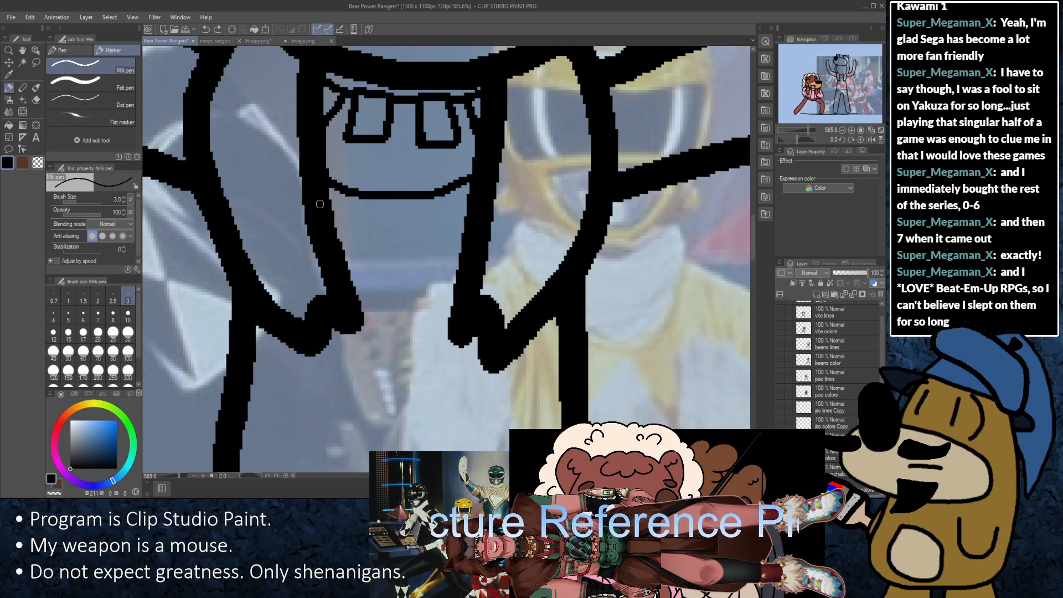
{"action": "mouse_move", "coordinate": [320, 204]}
{"action": "left_mouse_down"}
{"action": "mouse_move", "coordinate": [374, 222]}
{"action": "mouse_move", "coordinate": [466, 212]}
{"action": "left_mouse_up"}
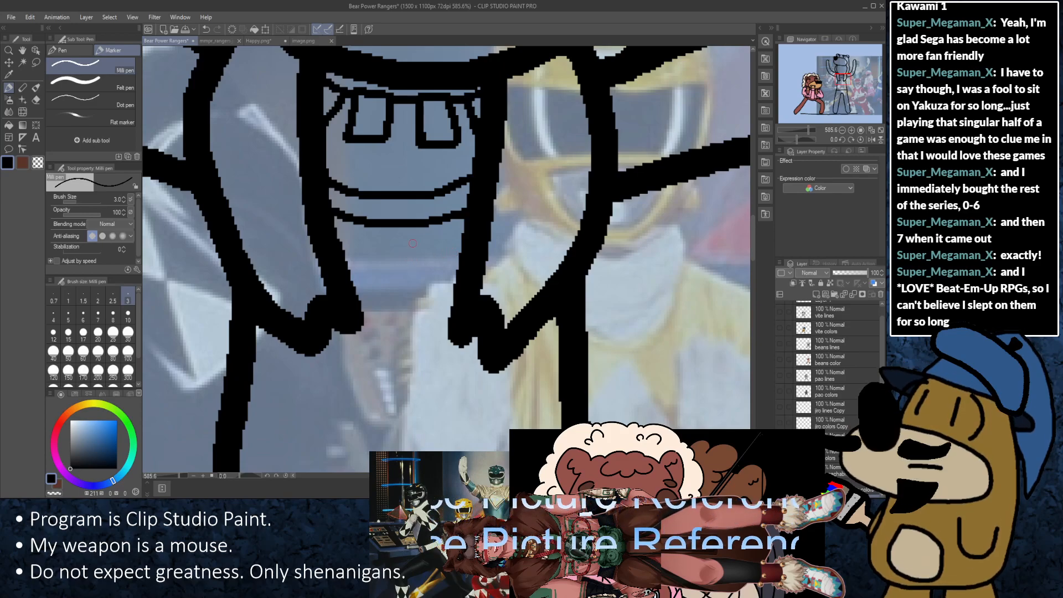
Step: Draw a small trapezoid tab hanging from the middle of the lower curve and erase stray pixels at its lower edge with transparent colour
{"action": "scroll", "coordinate": [410, 275], "scroll_direction": "up", "scroll_amount": 1}
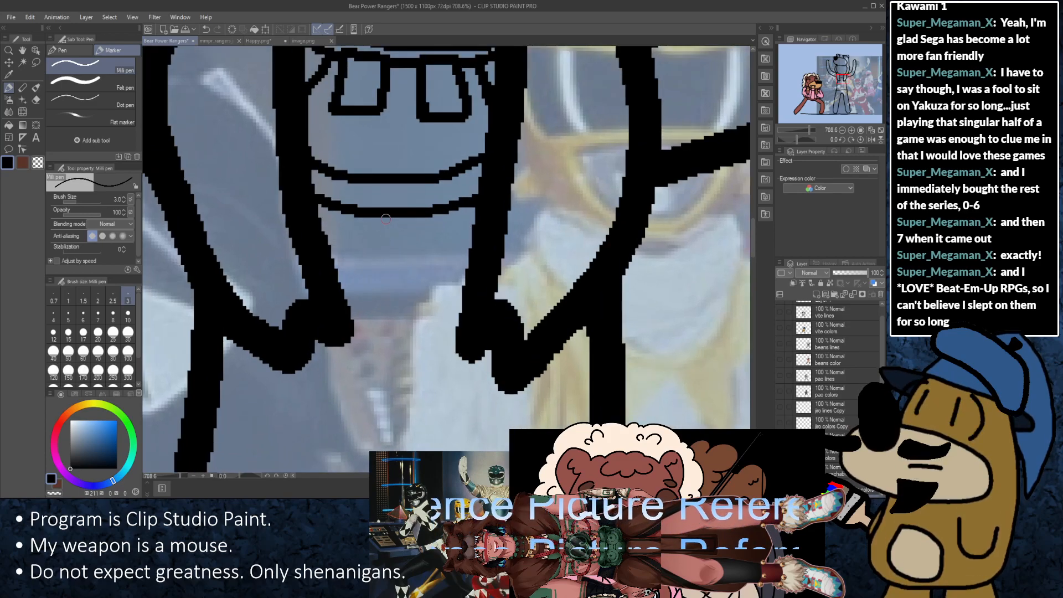
{"action": "mouse_move", "coordinate": [380, 217]}
{"action": "left_mouse_down"}
{"action": "mouse_move", "coordinate": [359, 289]}
{"action": "mouse_move", "coordinate": [428, 295]}
{"action": "left_mouse_up"}
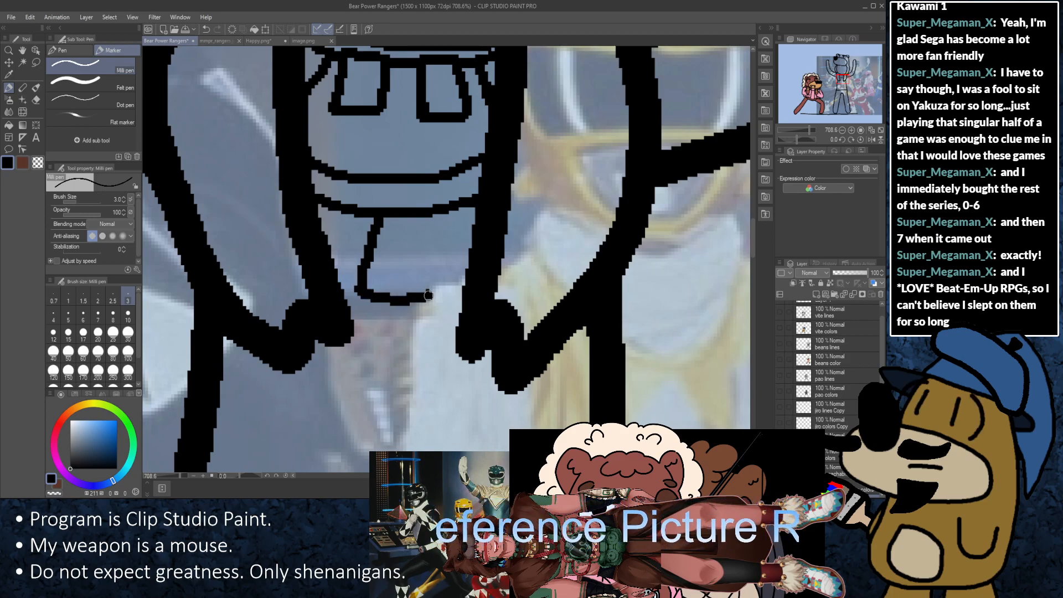
{"action": "left_click_drag", "start_coordinate": [422, 219], "coordinate": [433, 291]}
{"action": "key", "text": "ctrl+z"}
{"action": "left_click_drag", "start_coordinate": [417, 217], "coordinate": [437, 299]}
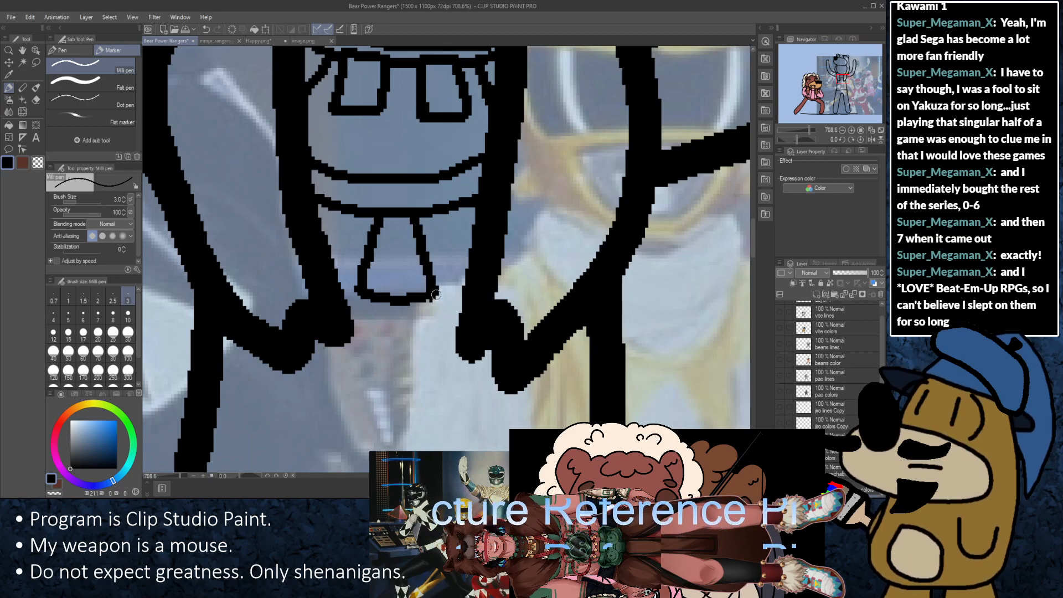
{"action": "scroll", "coordinate": [431, 311], "scroll_direction": "up", "scroll_amount": 2}
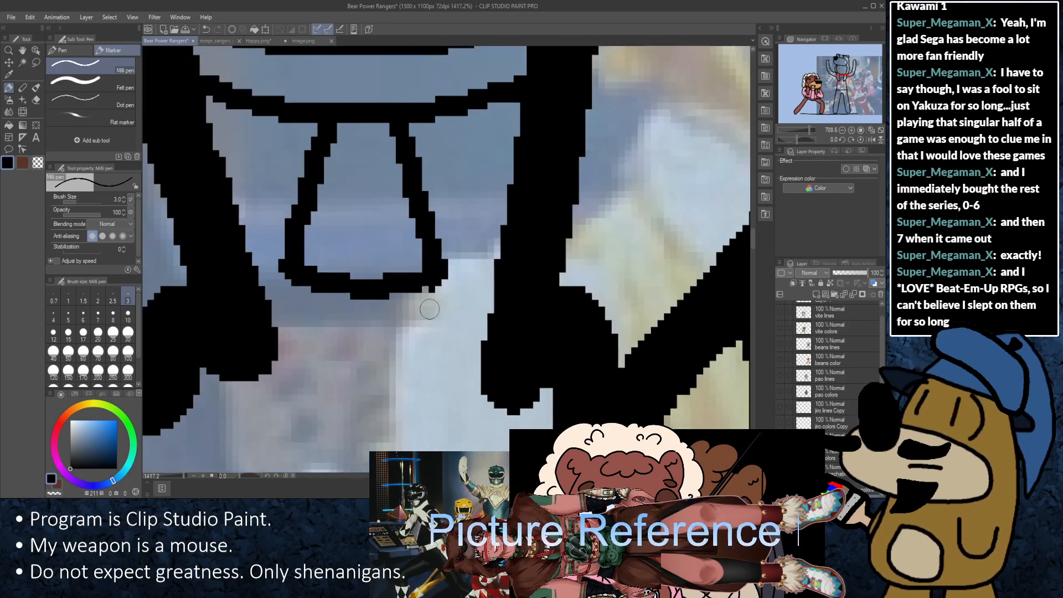
{"action": "left_click", "coordinate": [38, 163]}
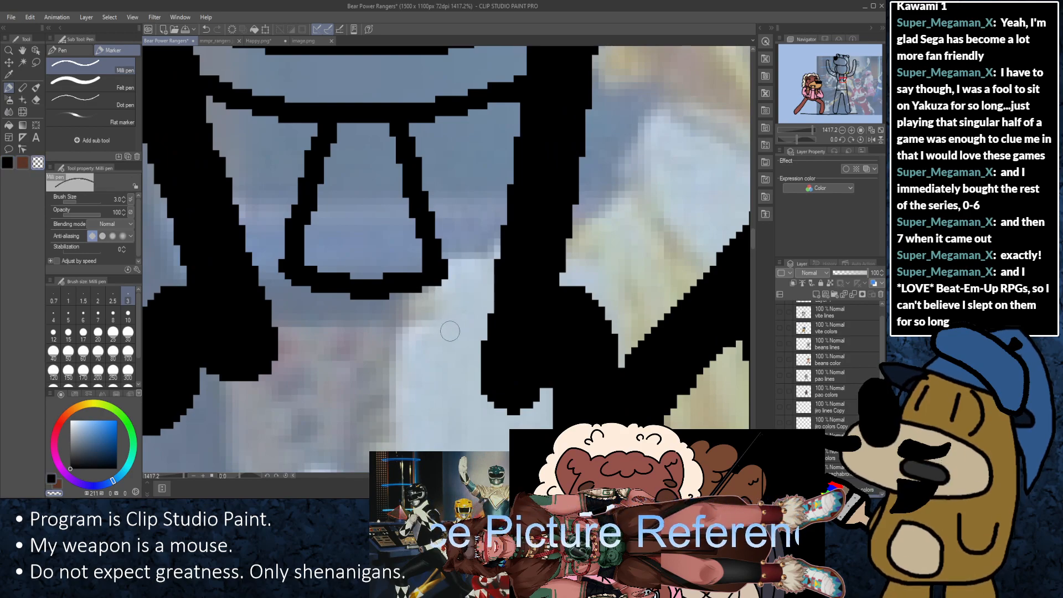
{"action": "scroll", "coordinate": [450, 318], "scroll_direction": "down", "scroll_amount": 2}
{"action": "scroll", "coordinate": [450, 319], "scroll_direction": "down", "scroll_amount": 2}
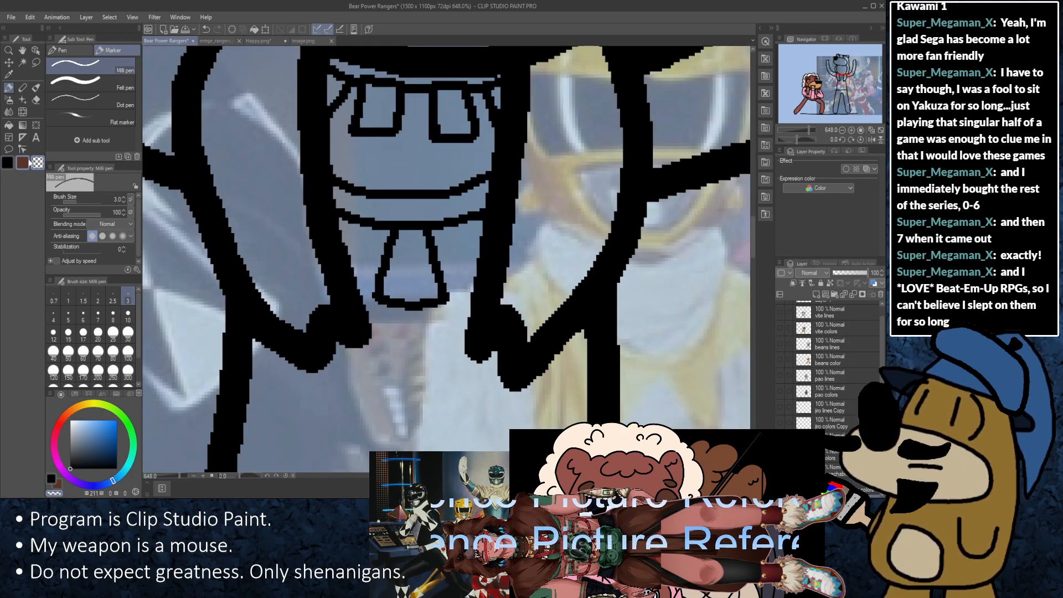
Step: Switch back to black and draw a small angled tab on each side of the trapezoid, between the lower curve and the flaps
{"action": "left_click", "coordinate": [7, 163]}
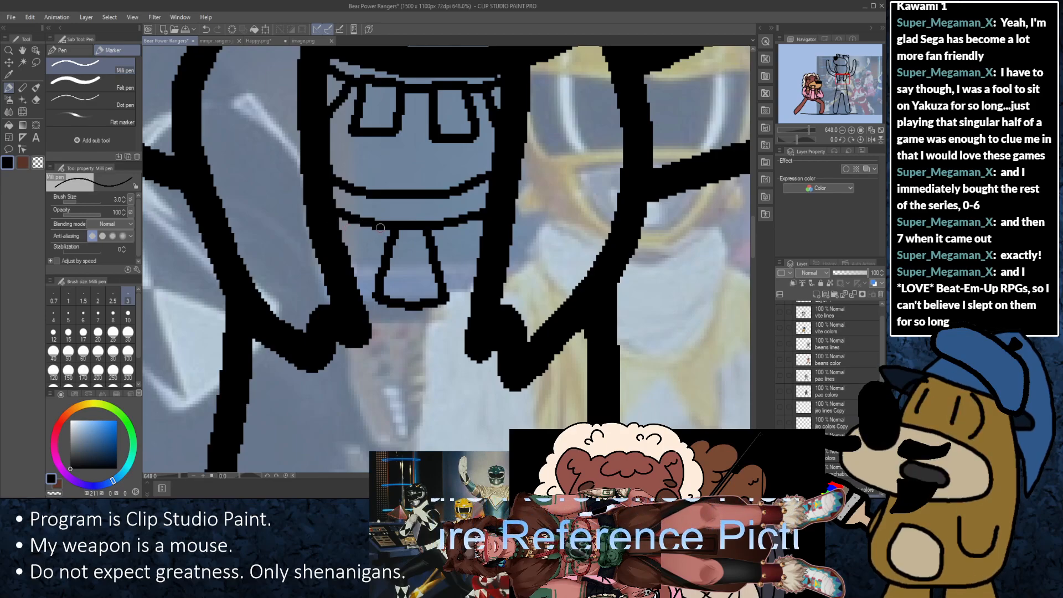
{"action": "mouse_move", "coordinate": [377, 232]}
{"action": "left_mouse_down"}
{"action": "mouse_move", "coordinate": [369, 250]}
{"action": "mouse_move", "coordinate": [342, 252]}
{"action": "left_mouse_up"}
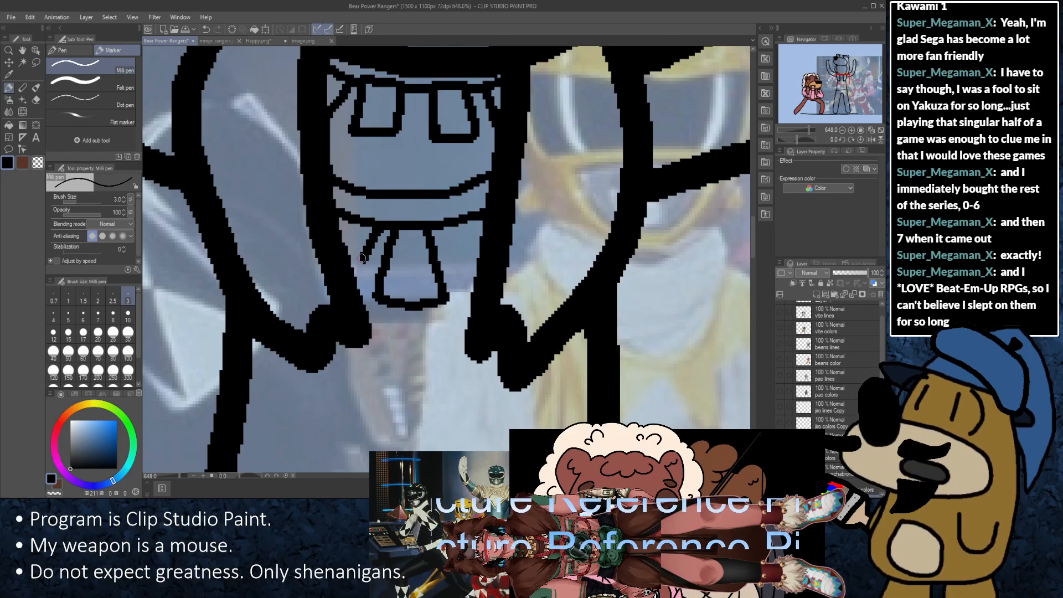
{"action": "key", "text": "ctrl+z"}
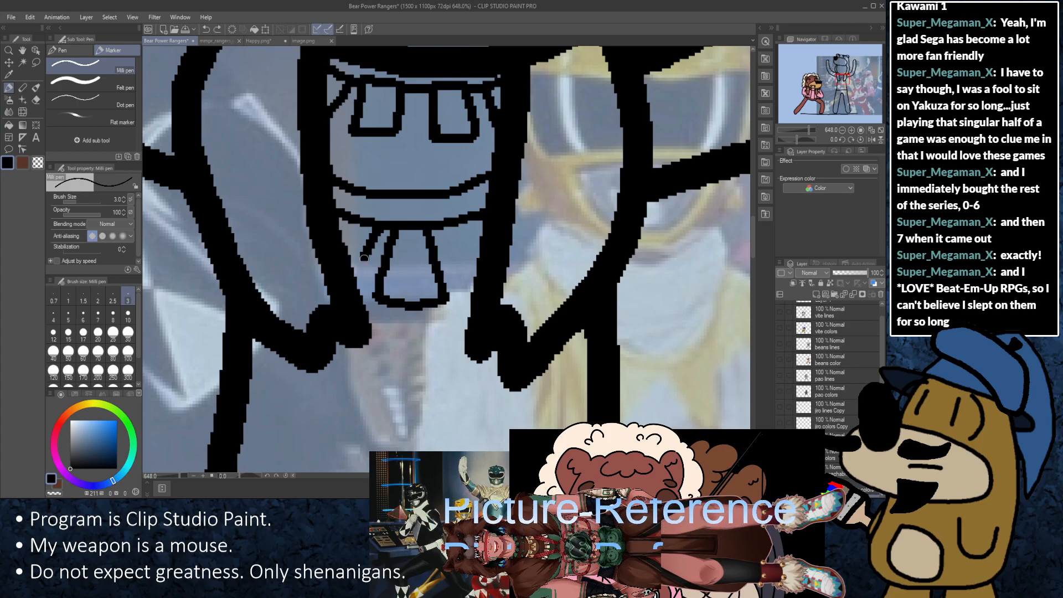
{"action": "left_click_drag", "start_coordinate": [364, 256], "coordinate": [339, 247]}
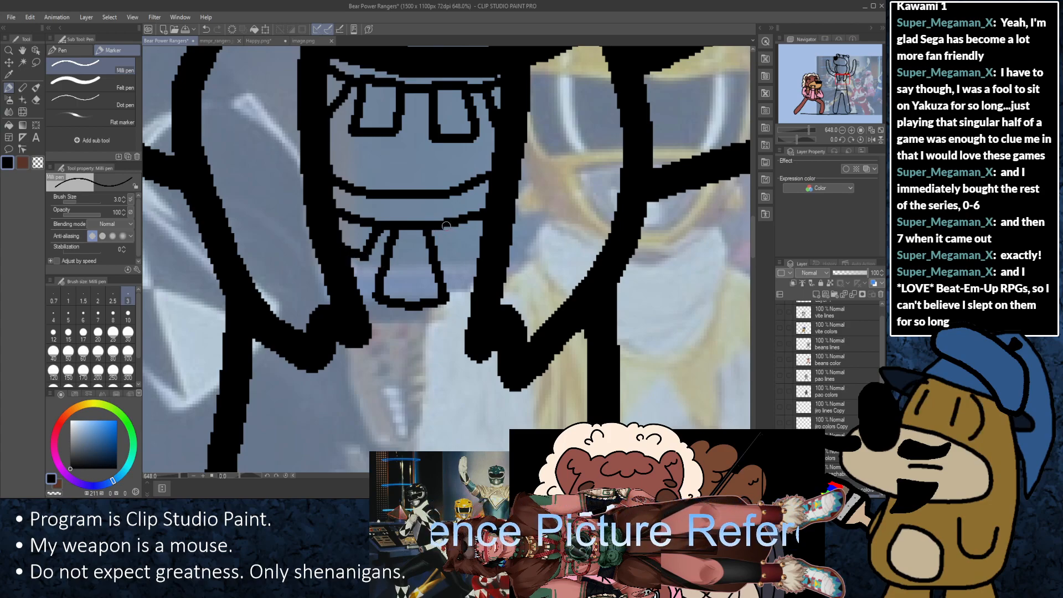
{"action": "mouse_move", "coordinate": [446, 225]}
{"action": "left_mouse_down"}
{"action": "mouse_move", "coordinate": [456, 255]}
{"action": "mouse_move", "coordinate": [482, 254]}
{"action": "left_mouse_up"}
{"action": "key", "text": "ctrl+z"}
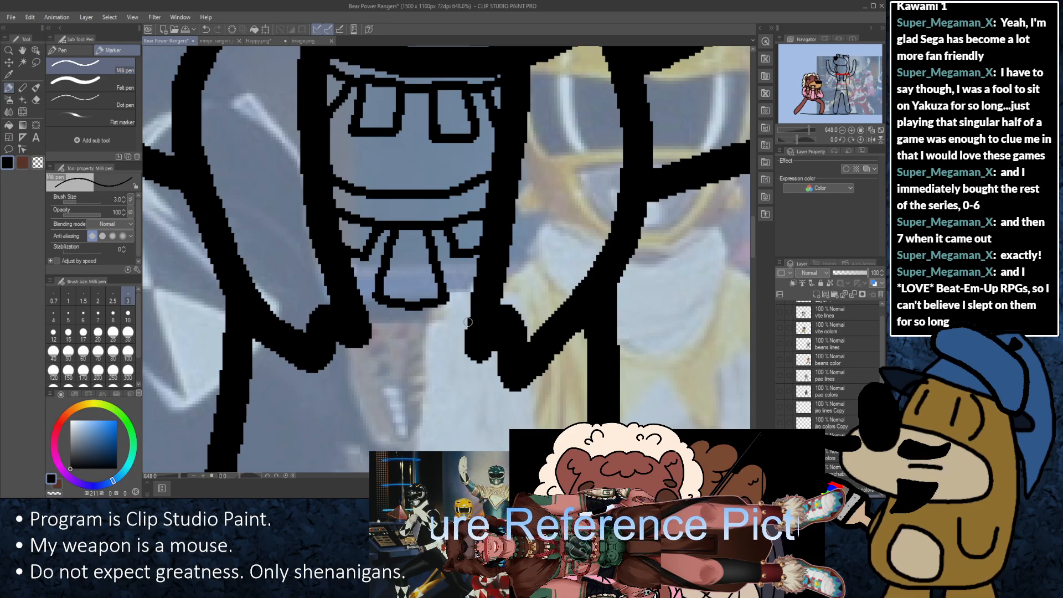
Step: Draw two small slanted quadrilaterals beneath the rectangles, one on each side, just above the upper sagging curve
{"action": "scroll", "coordinate": [343, 184], "scroll_direction": "up", "scroll_amount": 1}
{"action": "scroll", "coordinate": [372, 256], "scroll_direction": "up", "scroll_amount": 1}
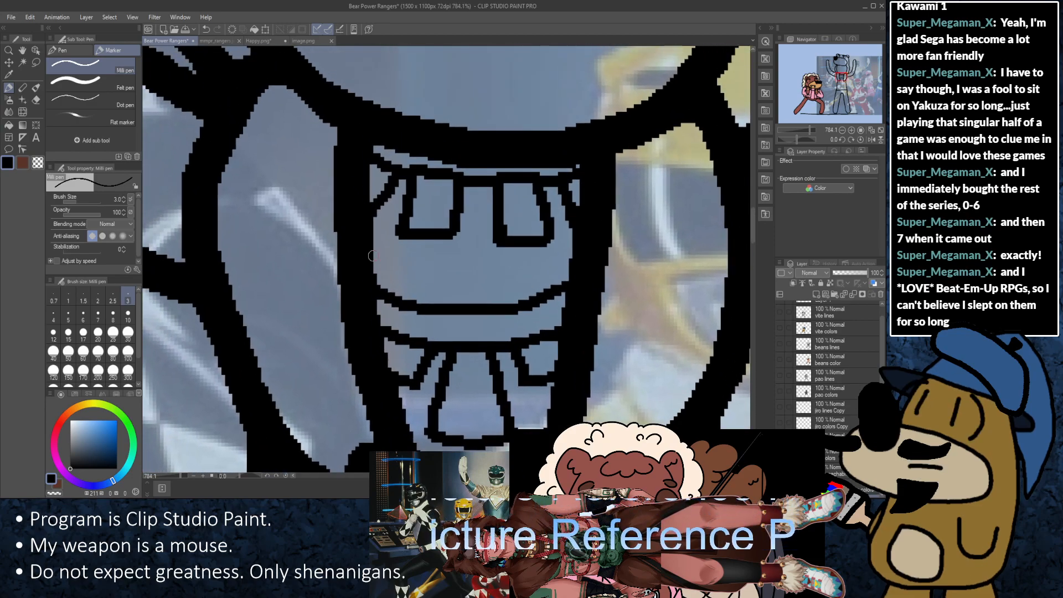
{"action": "mouse_move", "coordinate": [396, 243]}
{"action": "left_mouse_down"}
{"action": "mouse_move", "coordinate": [385, 269]}
{"action": "mouse_move", "coordinate": [410, 282]}
{"action": "mouse_move", "coordinate": [429, 277]}
{"action": "mouse_move", "coordinate": [440, 250]}
{"action": "mouse_move", "coordinate": [402, 244]}
{"action": "left_mouse_up"}
{"action": "mouse_move", "coordinate": [494, 252]}
{"action": "left_mouse_down"}
{"action": "mouse_move", "coordinate": [513, 294]}
{"action": "mouse_move", "coordinate": [543, 280]}
{"action": "mouse_move", "coordinate": [534, 262]}
{"action": "left_mouse_up"}
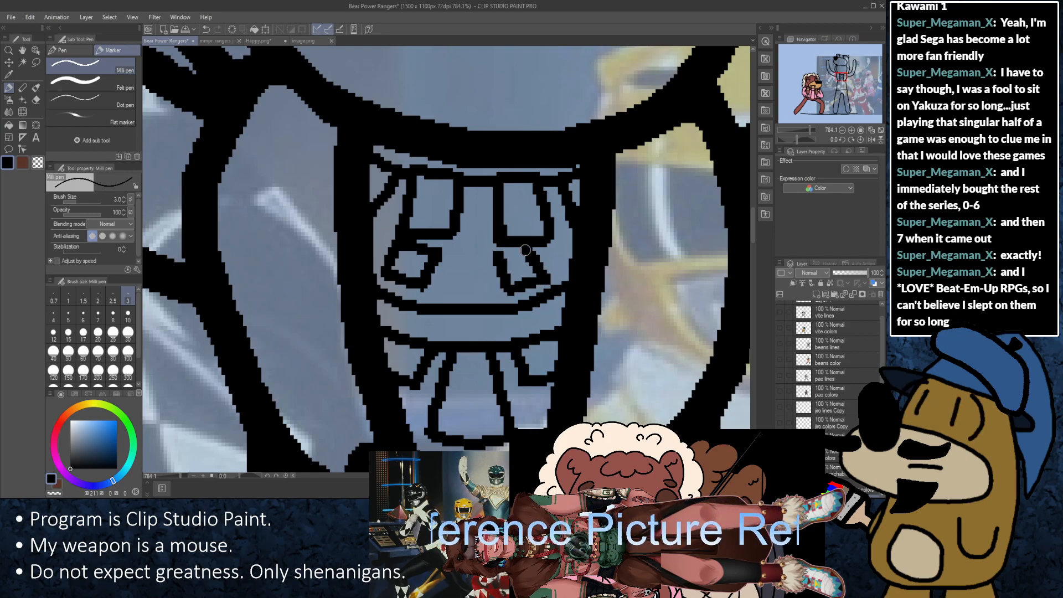
Step: Hide the Power Rangers reference photo layer, leaving the line art over the plain blue background
{"action": "scroll", "coordinate": [559, 310], "scroll_direction": "down", "scroll_amount": 3}
{"action": "left_click_drag", "start_coordinate": [572, 357], "coordinate": [587, 151]}
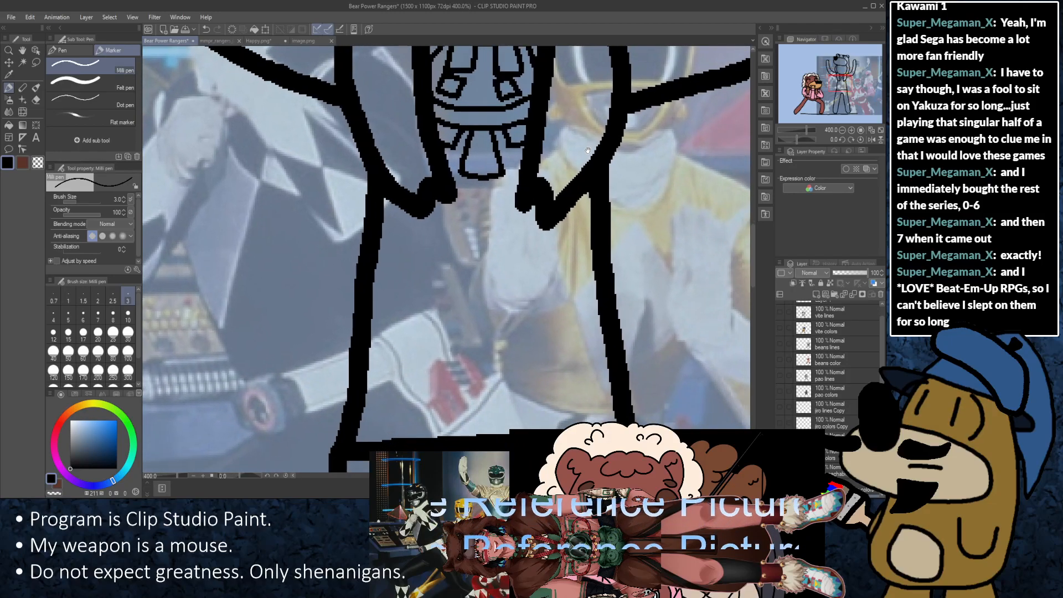
{"action": "scroll", "coordinate": [602, 254], "scroll_direction": "down", "scroll_amount": 3}
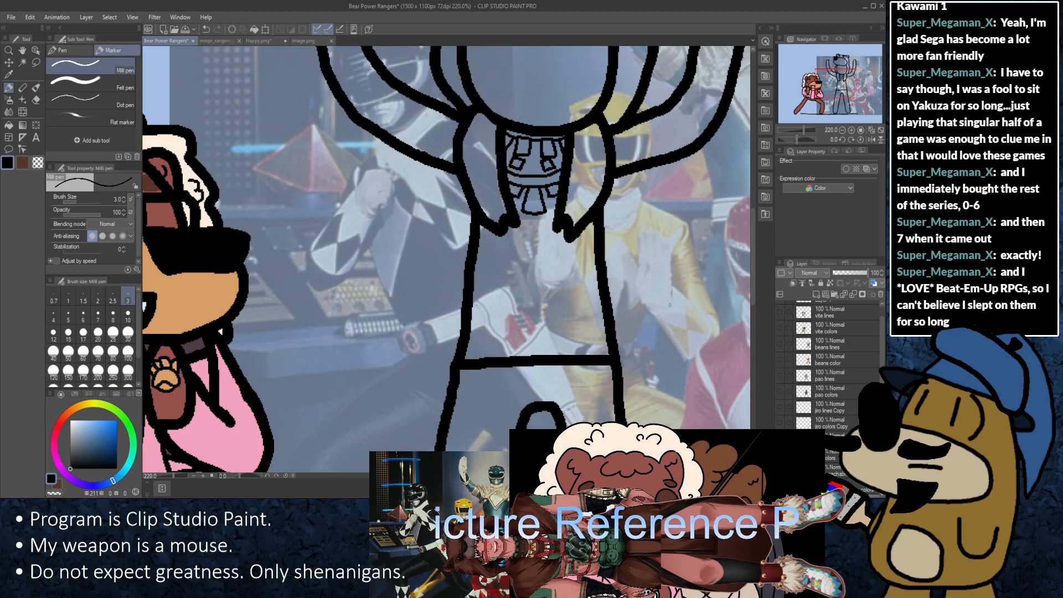
{"action": "scroll", "coordinate": [669, 304], "scroll_direction": "up", "scroll_amount": 1}
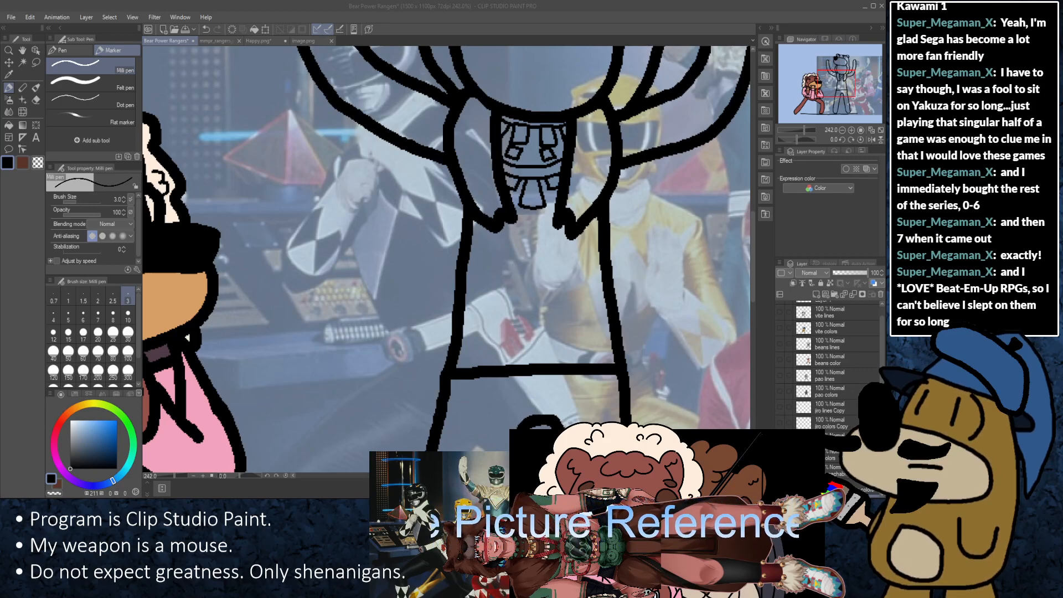
{"action": "scroll", "coordinate": [547, 255], "scroll_direction": "up", "scroll_amount": 1}
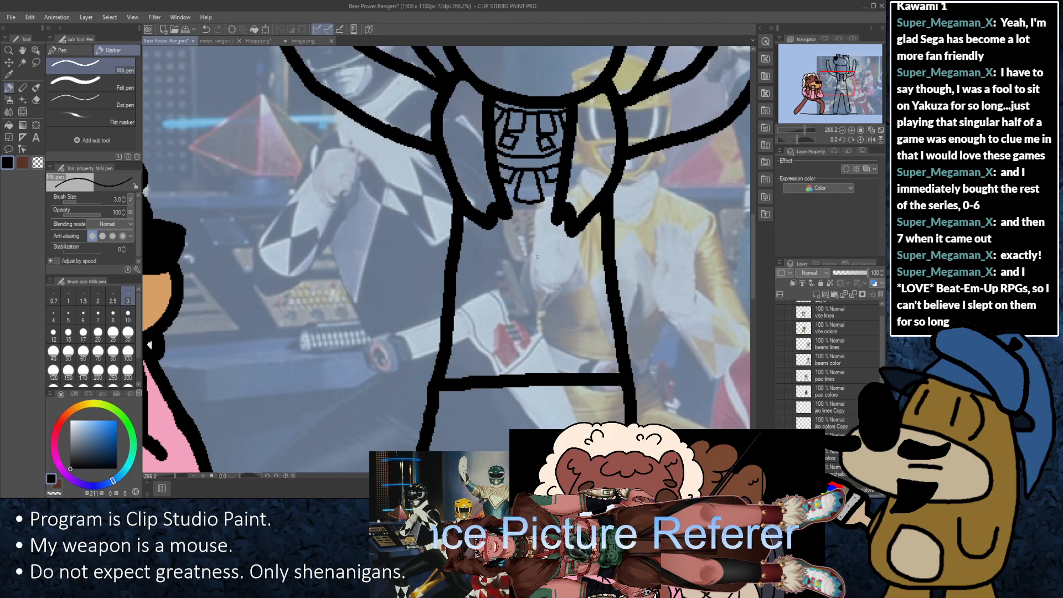
{"action": "scroll", "coordinate": [604, 270], "scroll_direction": "up", "scroll_amount": 2}
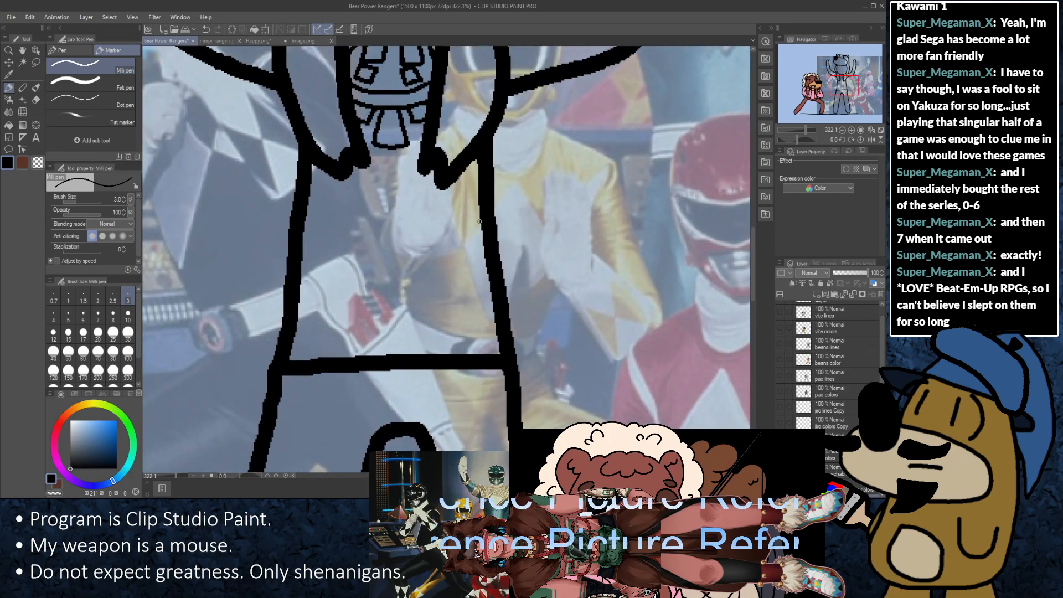
{"action": "left_click_drag", "start_coordinate": [417, 219], "coordinate": [449, 225]}
{"action": "scroll", "coordinate": [834, 342], "scroll_direction": "up", "scroll_amount": 1}
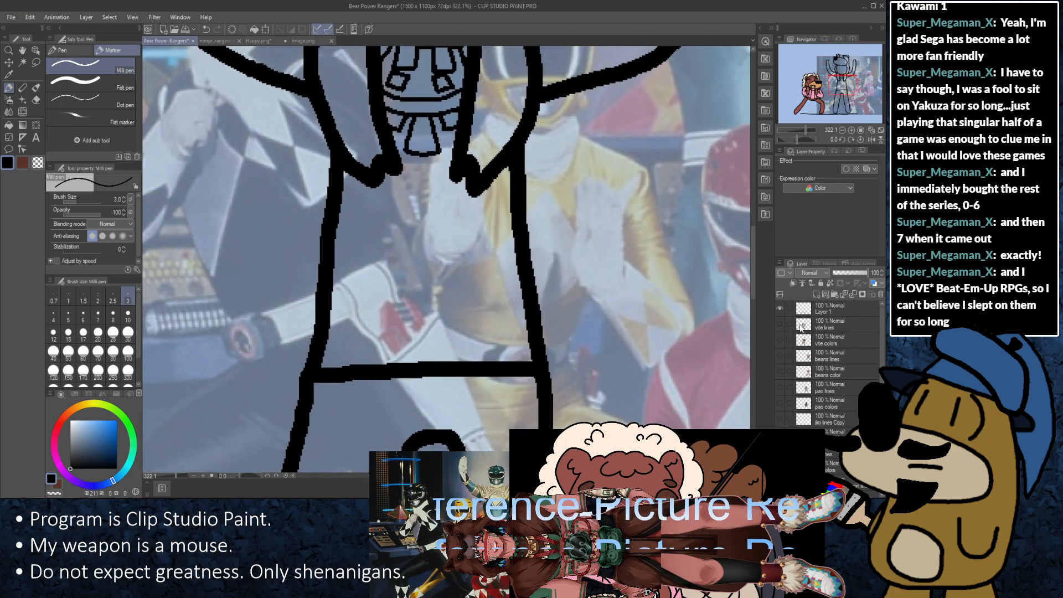
{"action": "scroll", "coordinate": [824, 382], "scroll_direction": "down", "scroll_amount": 1}
{"action": "left_click", "coordinate": [779, 473]}
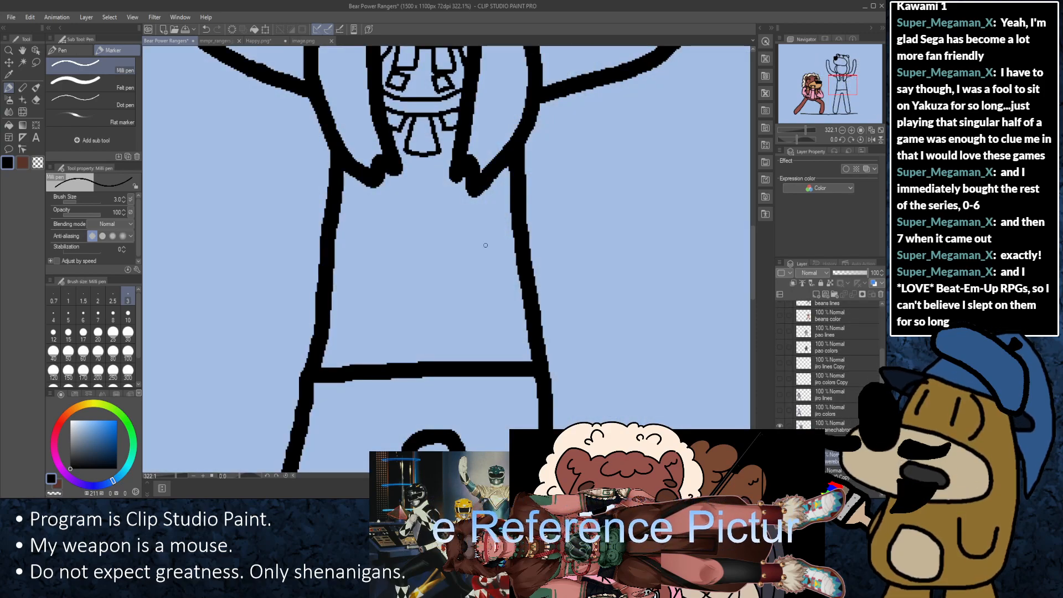
Step: Draw a curved stroke in the middle of the torso as the left side of a rounded triangular shape
{"action": "left_click_drag", "start_coordinate": [418, 220], "coordinate": [454, 255]}
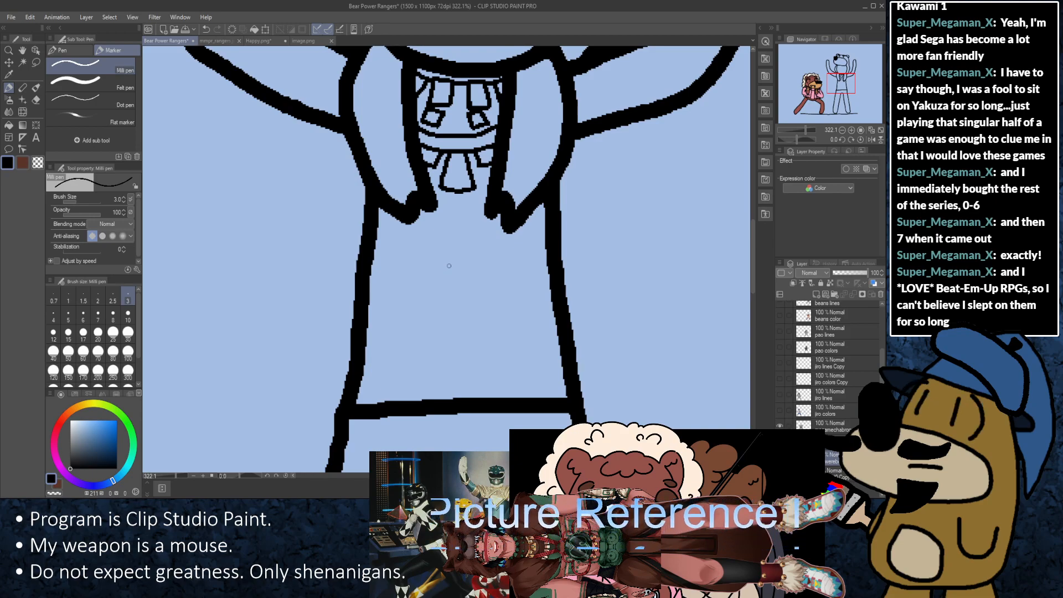
{"action": "mouse_move", "coordinate": [449, 265]}
{"action": "left_mouse_down"}
{"action": "mouse_move", "coordinate": [420, 302]}
{"action": "mouse_move", "coordinate": [411, 340]}
{"action": "mouse_move", "coordinate": [421, 357]}
{"action": "mouse_move", "coordinate": [495, 364]}
{"action": "left_mouse_up"}
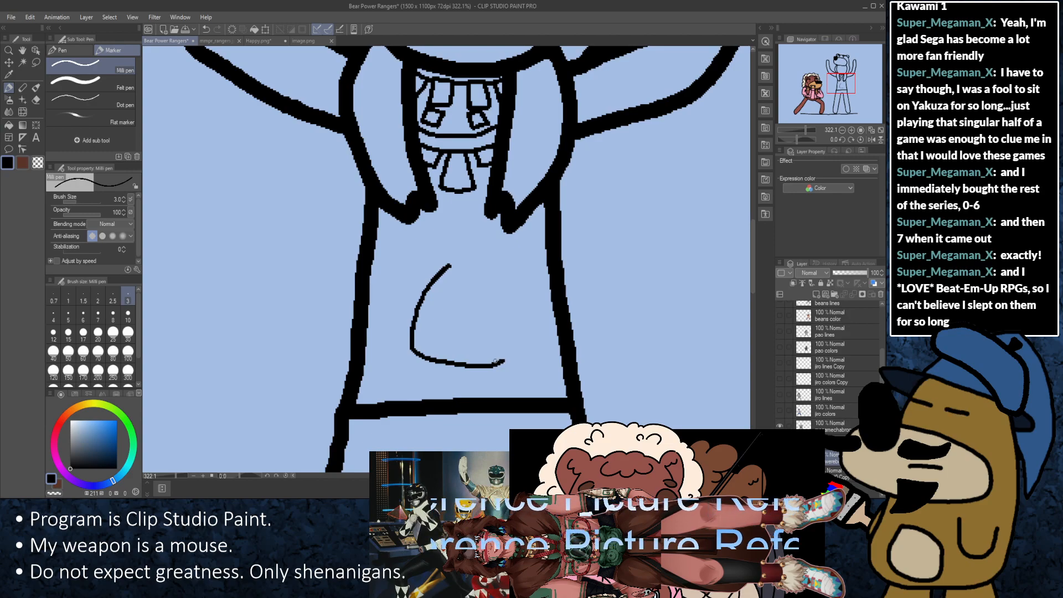
{"action": "key", "text": "ctrl+z"}
{"action": "left_click_drag", "start_coordinate": [448, 266], "coordinate": [472, 274]}
{"action": "key", "text": "ctrl+z"}
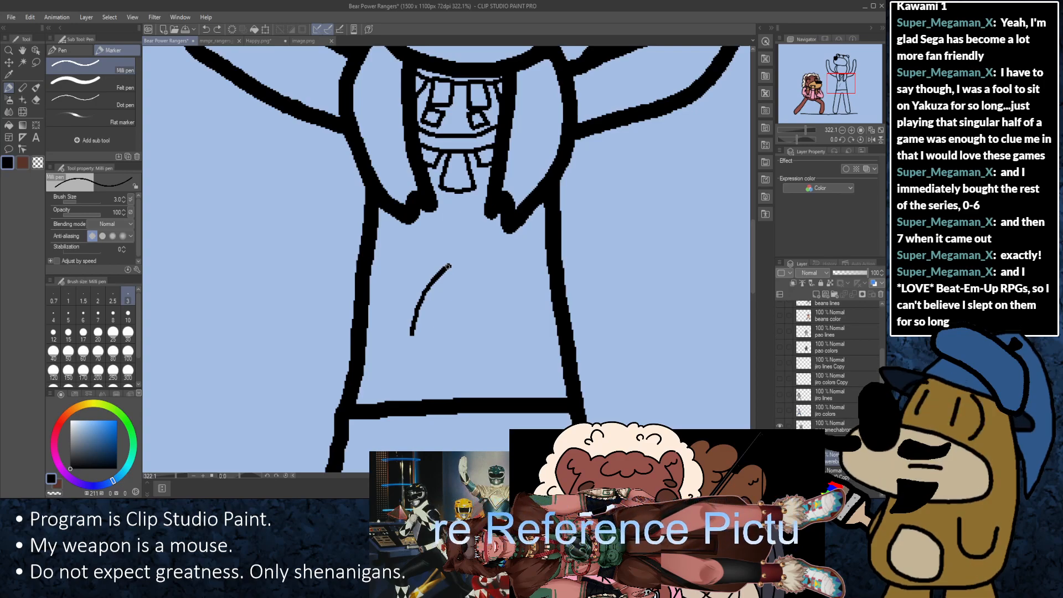
Step: Try several strokes continuing from the curve's upper end over the top and down the right side, and undo them
{"action": "left_click_drag", "start_coordinate": [461, 264], "coordinate": [496, 288]}
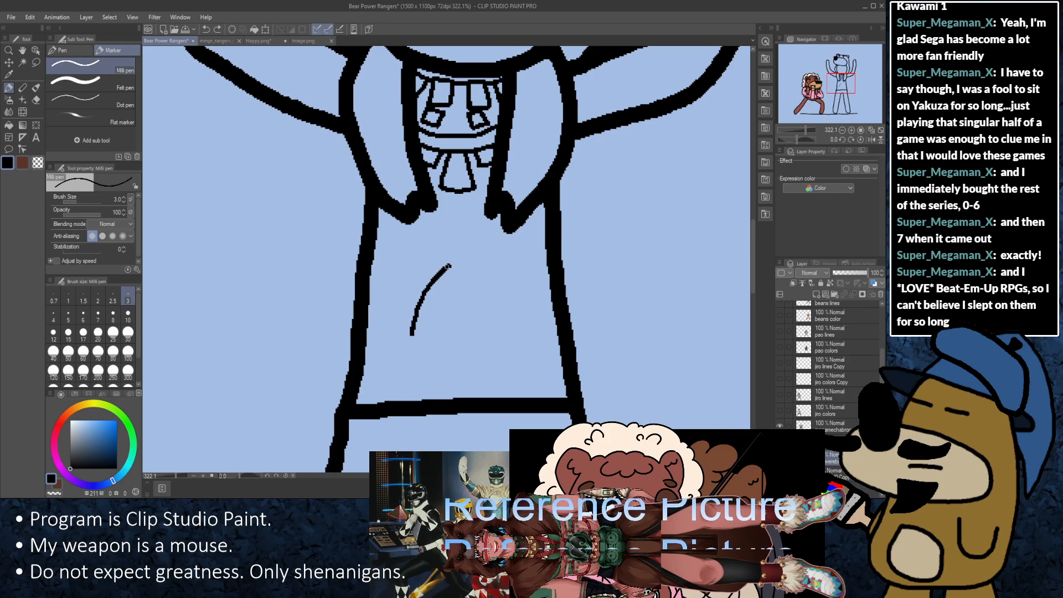
{"action": "mouse_move", "coordinate": [448, 266]}
{"action": "left_mouse_down"}
{"action": "mouse_move", "coordinate": [474, 264]}
{"action": "mouse_move", "coordinate": [448, 266]}
{"action": "mouse_move", "coordinate": [472, 266]}
{"action": "mouse_move", "coordinate": [500, 300]}
{"action": "left_mouse_up"}
{"action": "key", "text": "ctrl+z"}
{"action": "key", "text": "ctrl+z"}
{"action": "key", "text": "ctrl+z"}
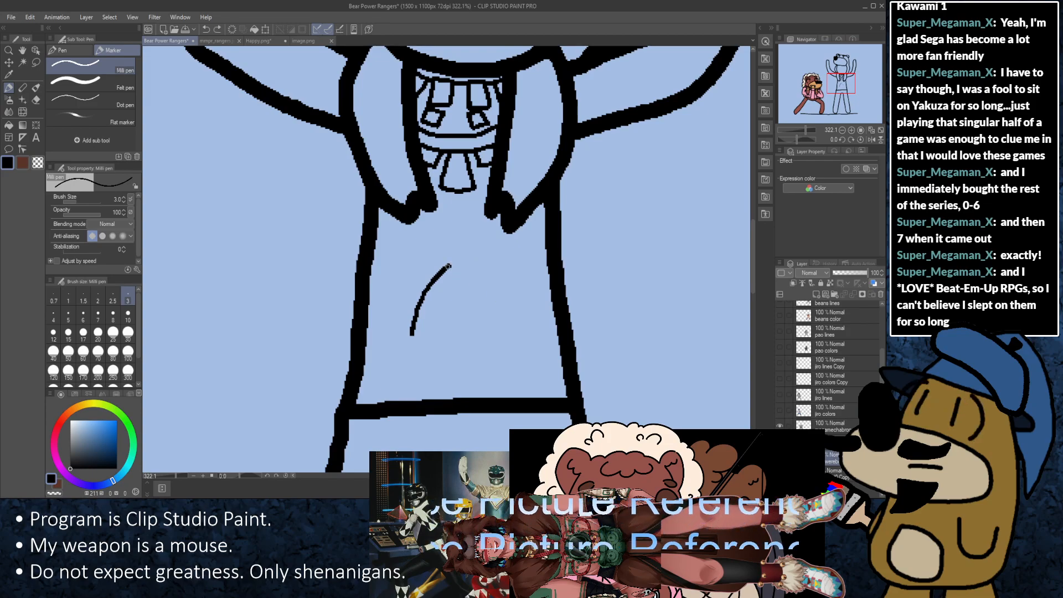
{"action": "left_click_drag", "start_coordinate": [448, 266], "coordinate": [454, 265]}
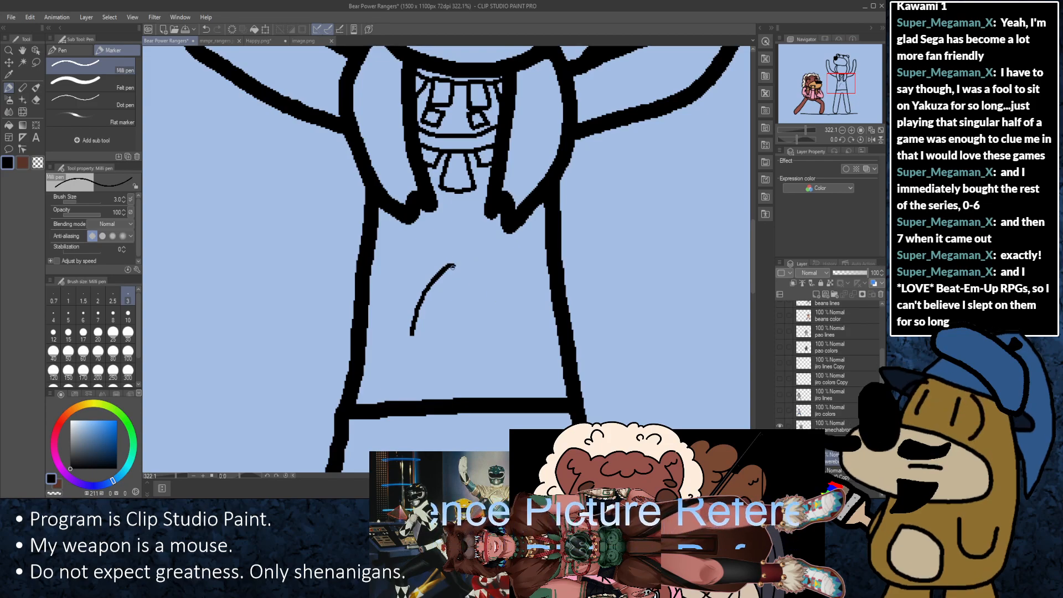
{"action": "key", "text": "ctrl+z"}
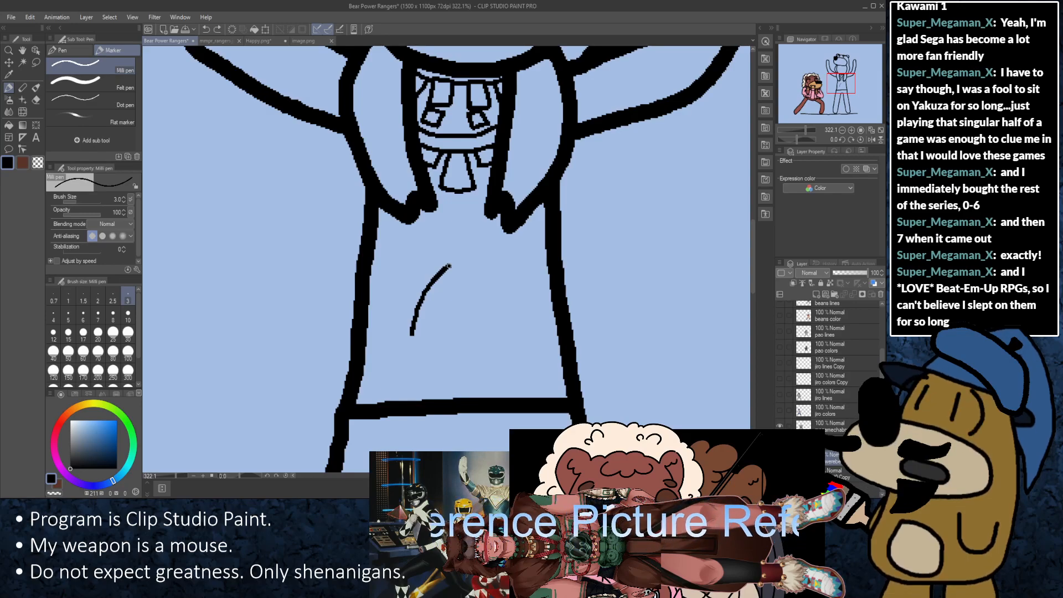
Step: Complete the torso shape with a rounded top, a sloping right side and a flat base, forming a closed rounded triangle
{"action": "mouse_move", "coordinate": [449, 266]}
{"action": "left_mouse_down"}
{"action": "mouse_move", "coordinate": [488, 284]}
{"action": "mouse_move", "coordinate": [510, 331]}
{"action": "mouse_move", "coordinate": [502, 347]}
{"action": "mouse_move", "coordinate": [447, 357]}
{"action": "mouse_move", "coordinate": [406, 336]}
{"action": "left_mouse_up"}
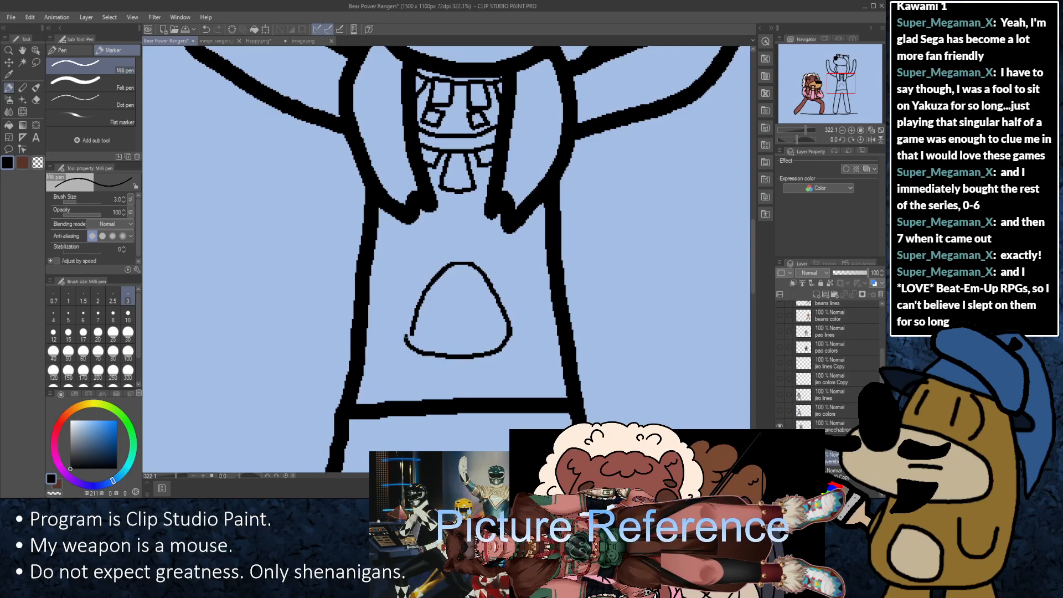
{"action": "key", "text": "ctrl+z"}
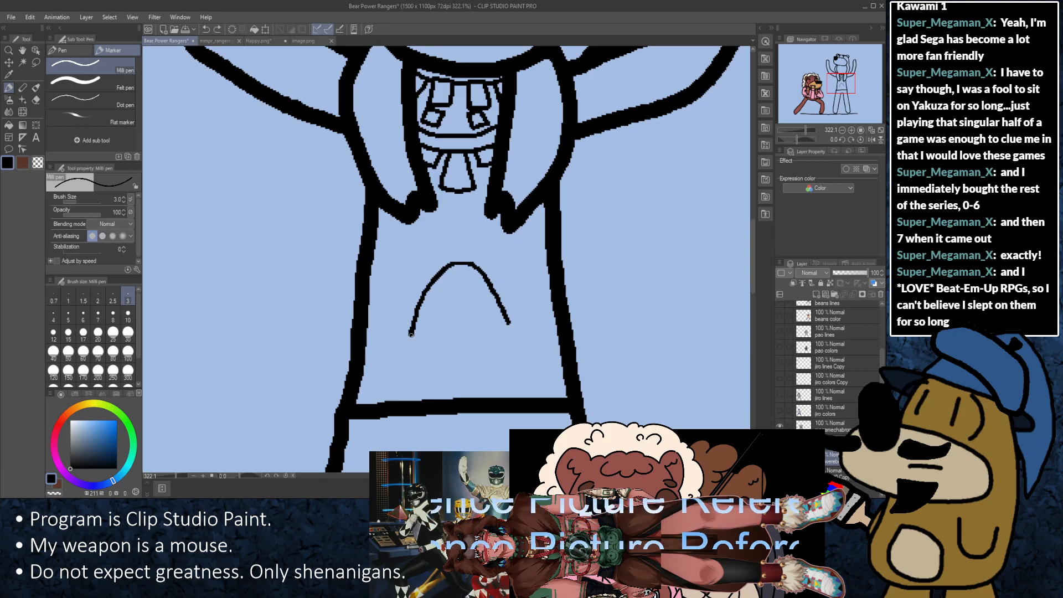
{"action": "mouse_move", "coordinate": [410, 332]}
{"action": "left_mouse_down"}
{"action": "mouse_move", "coordinate": [435, 352]}
{"action": "mouse_move", "coordinate": [493, 352]}
{"action": "left_mouse_up"}
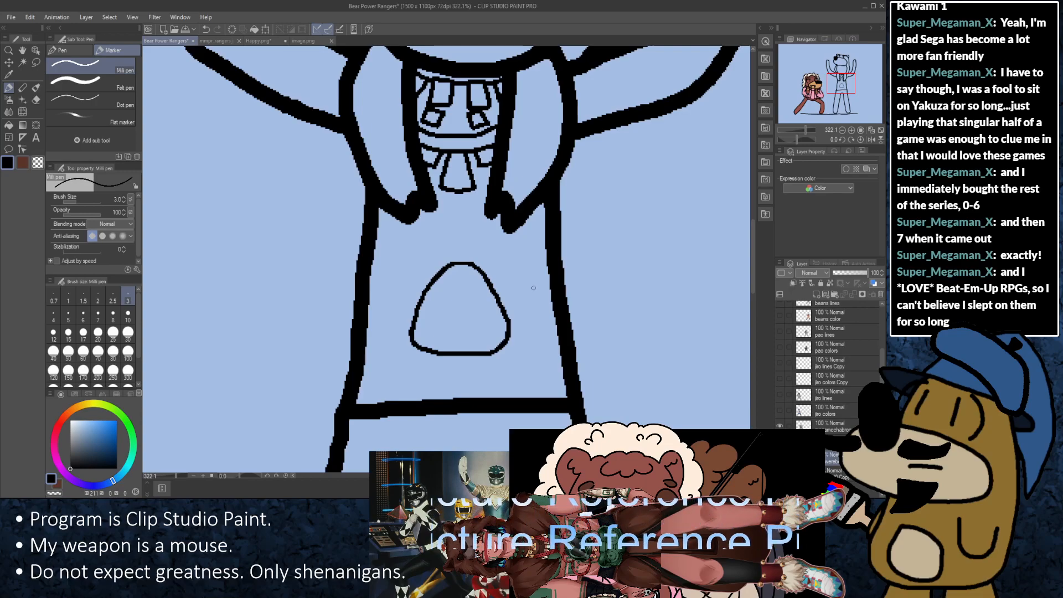
Step: Surround the torso's rounded triangle with a second, slightly larger closed outline that follows its shape
{"action": "scroll", "coordinate": [421, 290], "scroll_direction": "up", "scroll_amount": 1}
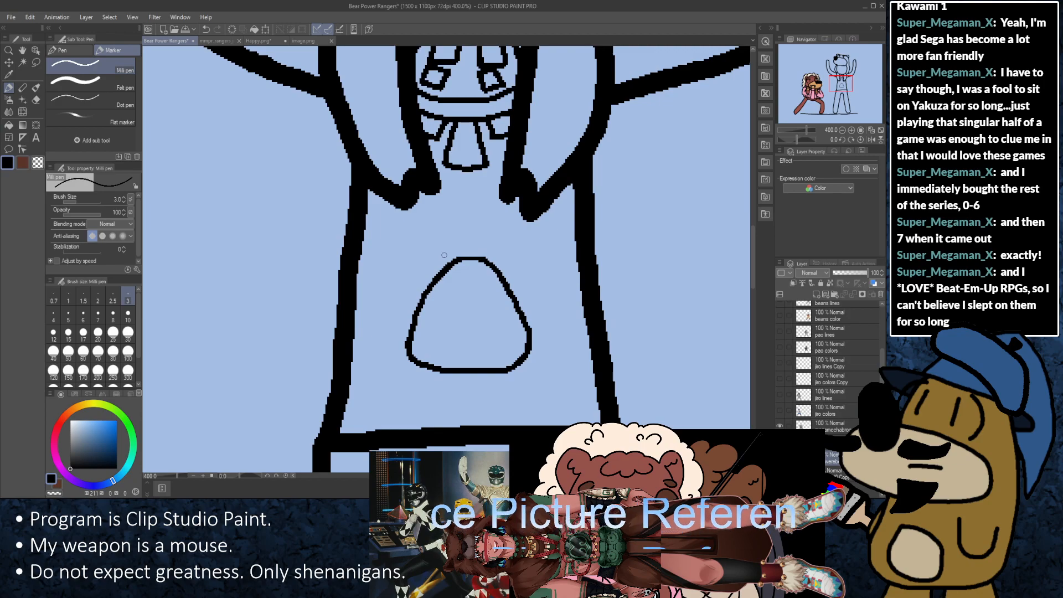
{"action": "mouse_move", "coordinate": [443, 255]}
{"action": "left_mouse_down"}
{"action": "mouse_move", "coordinate": [408, 295]}
{"action": "mouse_move", "coordinate": [395, 358]}
{"action": "mouse_move", "coordinate": [404, 374]}
{"action": "left_mouse_up"}
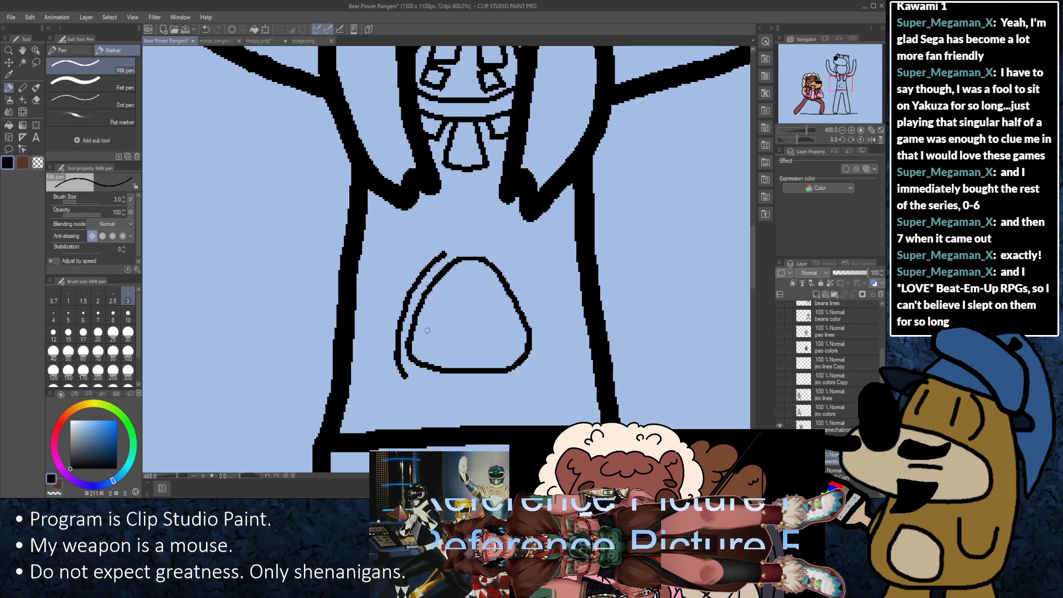
{"action": "key", "text": "ctrl+z"}
{"action": "mouse_move", "coordinate": [452, 250]}
{"action": "left_mouse_down"}
{"action": "mouse_move", "coordinate": [410, 301]}
{"action": "mouse_move", "coordinate": [403, 363]}
{"action": "mouse_move", "coordinate": [447, 381]}
{"action": "mouse_move", "coordinate": [503, 381]}
{"action": "mouse_move", "coordinate": [533, 361]}
{"action": "mouse_move", "coordinate": [534, 320]}
{"action": "left_mouse_up"}
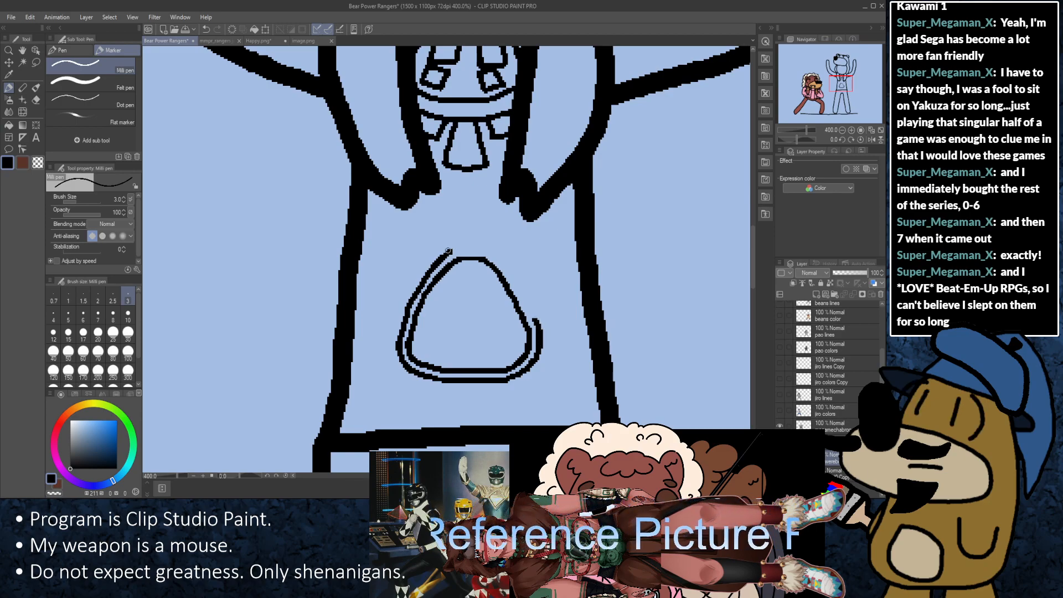
{"action": "mouse_move", "coordinate": [449, 252]}
{"action": "left_mouse_down"}
{"action": "mouse_move", "coordinate": [477, 249]}
{"action": "mouse_move", "coordinate": [450, 251]}
{"action": "mouse_move", "coordinate": [497, 252]}
{"action": "mouse_move", "coordinate": [530, 311]}
{"action": "left_mouse_up"}
{"action": "key", "text": "ctrl+z"}
{"action": "key", "text": "ctrl+z"}
{"action": "key", "text": "ctrl+z"}
{"action": "key", "text": "ctrl+z"}
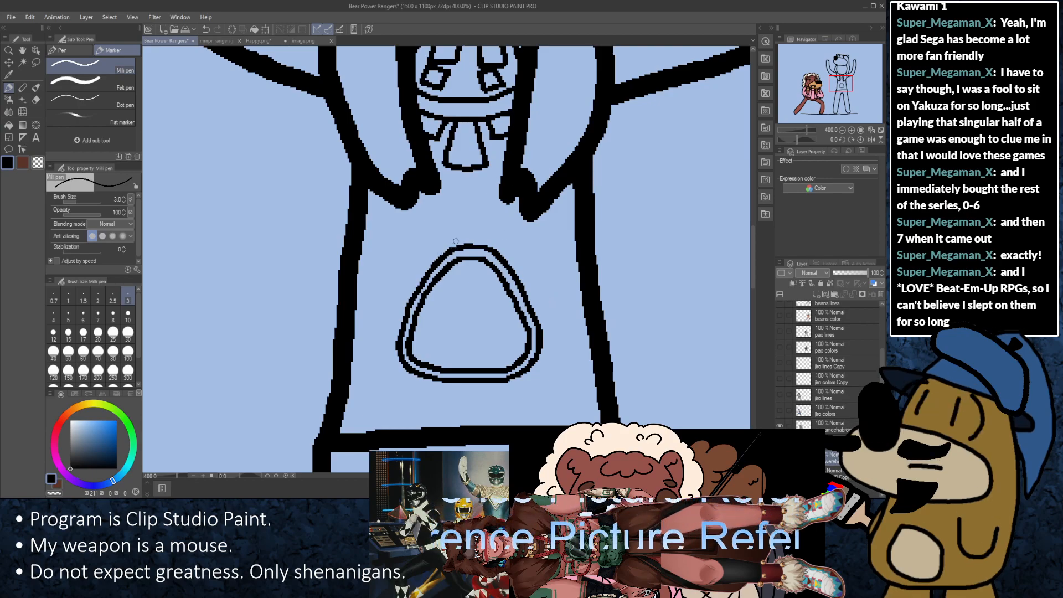
Step: Draw a rounded arch over the top of the double-outlined triangle, with a smaller concentric arch inside it
{"action": "left_click_drag", "start_coordinate": [466, 217], "coordinate": [464, 259]}
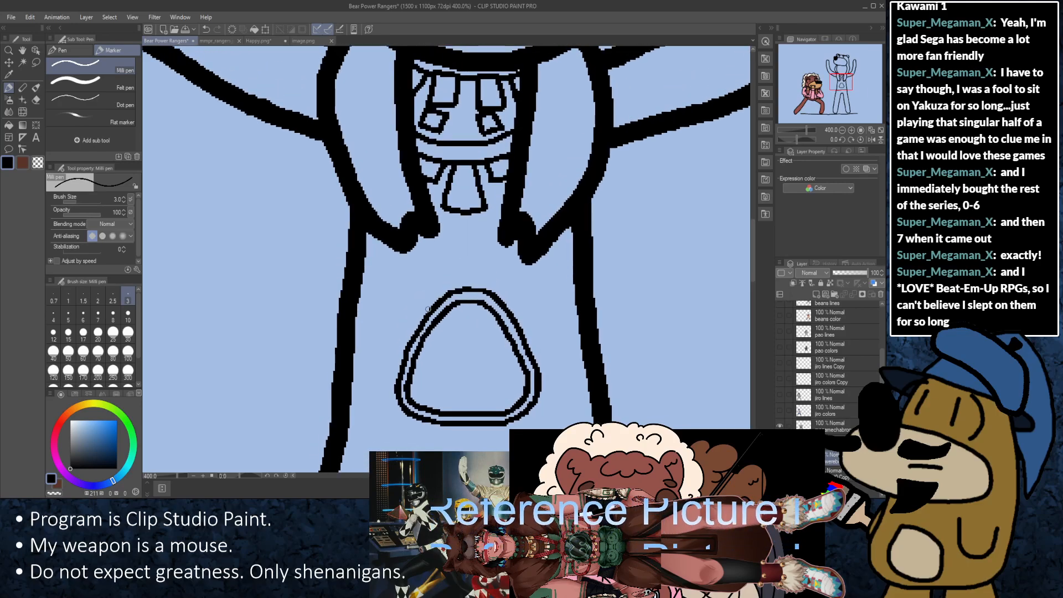
{"action": "mouse_move", "coordinate": [426, 306]}
{"action": "left_mouse_down"}
{"action": "mouse_move", "coordinate": [419, 272]}
{"action": "mouse_move", "coordinate": [438, 252]}
{"action": "mouse_move", "coordinate": [487, 239]}
{"action": "mouse_move", "coordinate": [515, 265]}
{"action": "mouse_move", "coordinate": [517, 311]}
{"action": "left_mouse_up"}
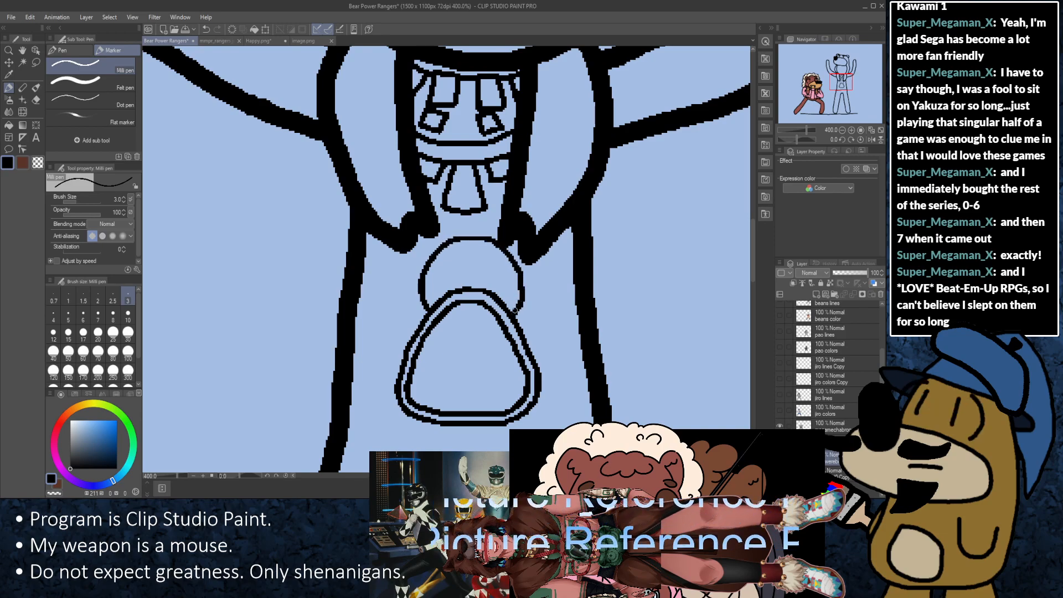
{"action": "scroll", "coordinate": [444, 297], "scroll_direction": "up", "scroll_amount": 3}
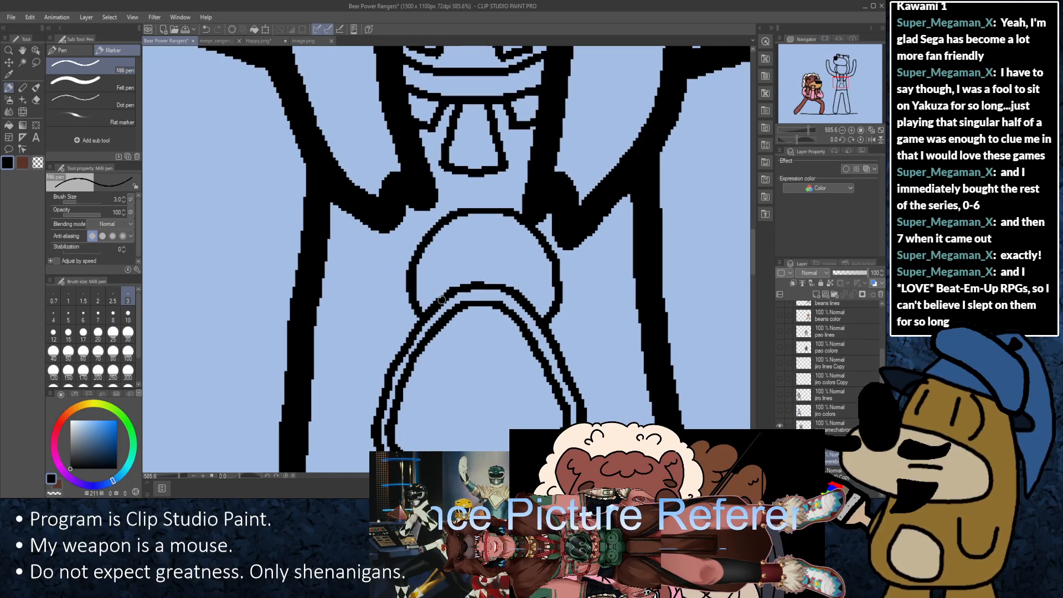
{"action": "mouse_move", "coordinate": [434, 287]}
{"action": "left_mouse_down"}
{"action": "mouse_move", "coordinate": [445, 253]}
{"action": "mouse_move", "coordinate": [489, 232]}
{"action": "mouse_move", "coordinate": [536, 276]}
{"action": "mouse_move", "coordinate": [531, 302]}
{"action": "left_mouse_up"}
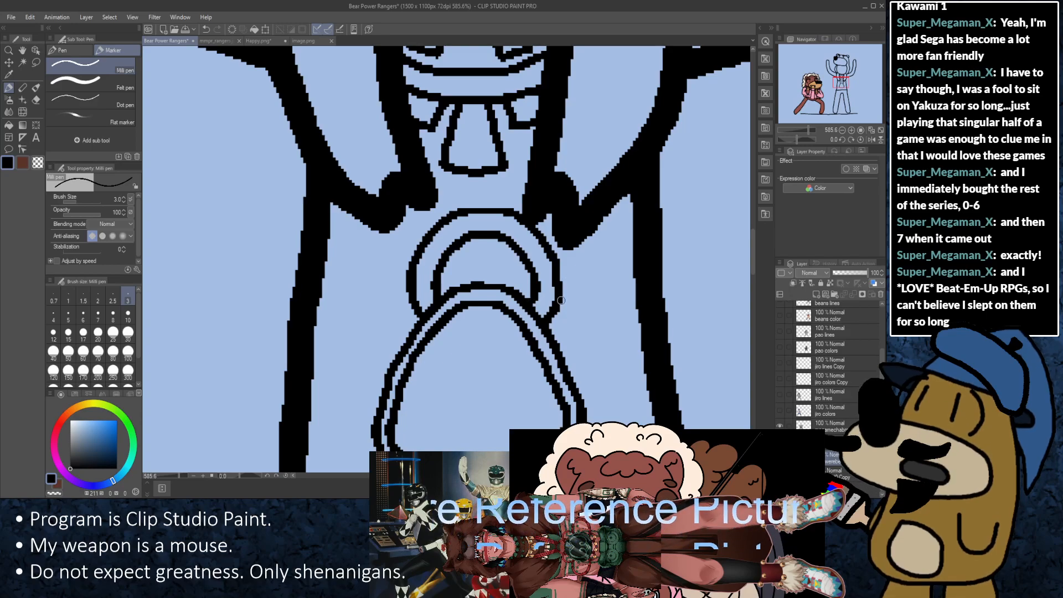
{"action": "scroll", "coordinate": [561, 300], "scroll_direction": "down", "scroll_amount": 2}
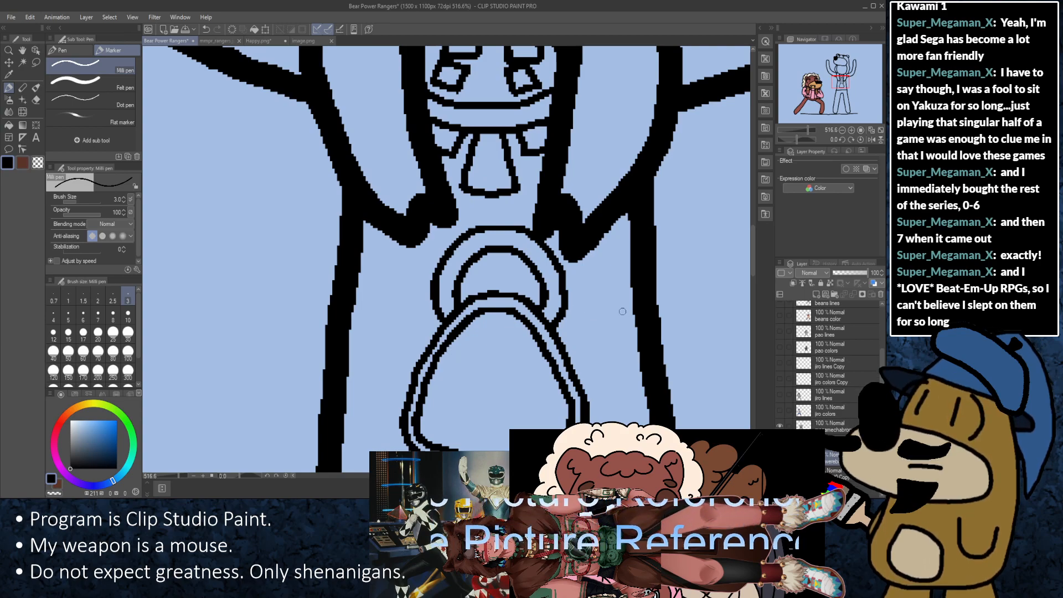
Step: Draw a small lobe with an inner curve between the top arch and the triangle's left side, and touch up the inner arch's lower corners
{"action": "scroll", "coordinate": [629, 350], "scroll_direction": "down", "scroll_amount": 10}
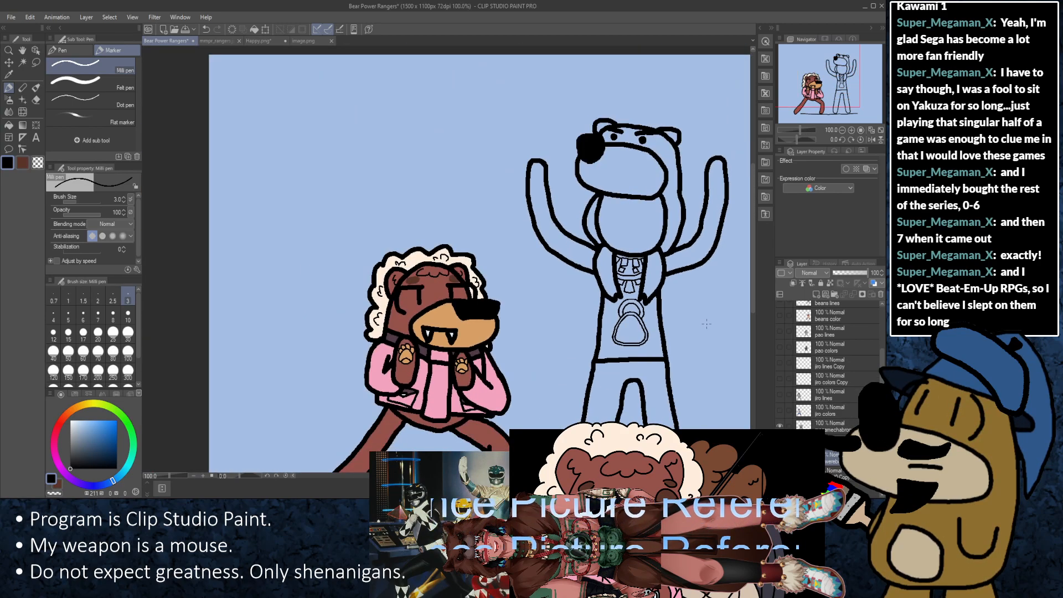
{"action": "scroll", "coordinate": [703, 322], "scroll_direction": "down", "scroll_amount": 1}
{"action": "scroll", "coordinate": [700, 321], "scroll_direction": "up", "scroll_amount": 3}
{"action": "scroll", "coordinate": [697, 320], "scroll_direction": "up", "scroll_amount": 3}
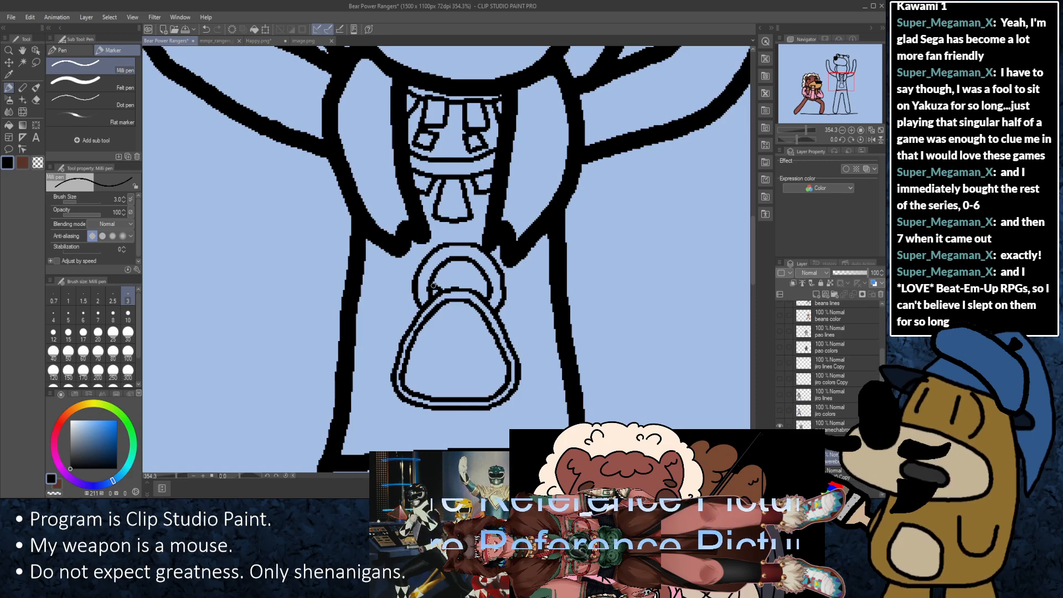
{"action": "mouse_move", "coordinate": [412, 279]}
{"action": "left_mouse_down"}
{"action": "mouse_move", "coordinate": [386, 304]}
{"action": "mouse_move", "coordinate": [403, 284]}
{"action": "mouse_move", "coordinate": [401, 330]}
{"action": "left_mouse_up"}
{"action": "key", "text": "ctrl+z"}
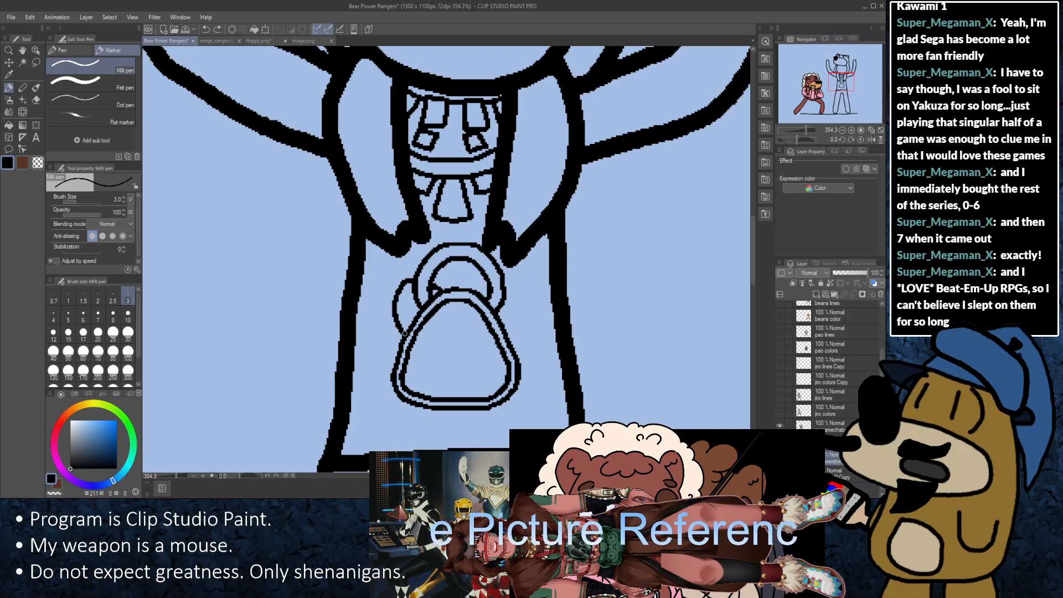
{"action": "scroll", "coordinate": [407, 325], "scroll_direction": "up", "scroll_amount": 2}
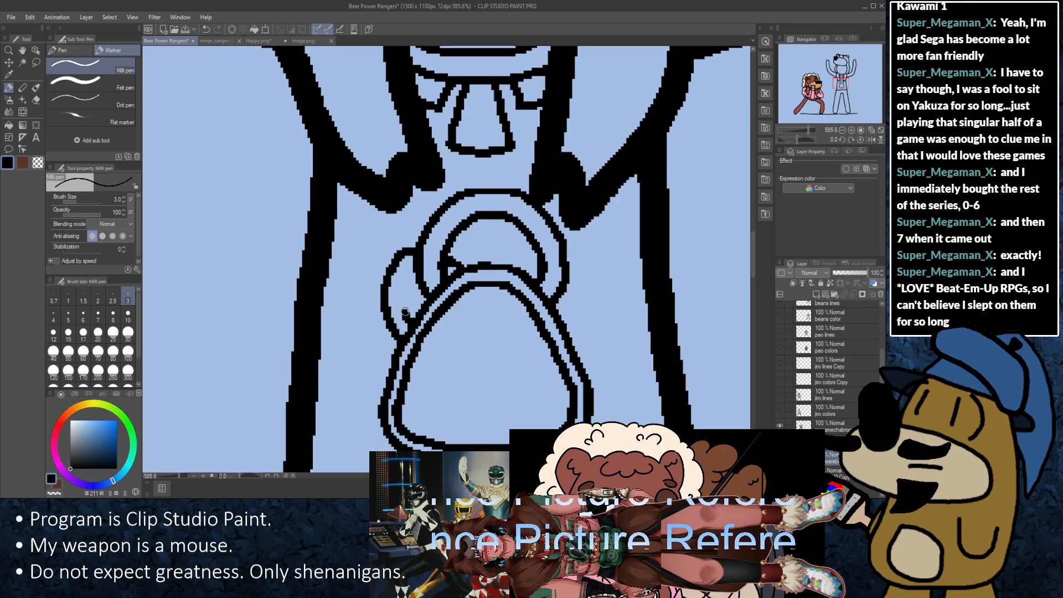
{"action": "mouse_move", "coordinate": [410, 322]}
{"action": "left_mouse_down"}
{"action": "mouse_move", "coordinate": [401, 290]}
{"action": "mouse_move", "coordinate": [421, 280]}
{"action": "left_mouse_up"}
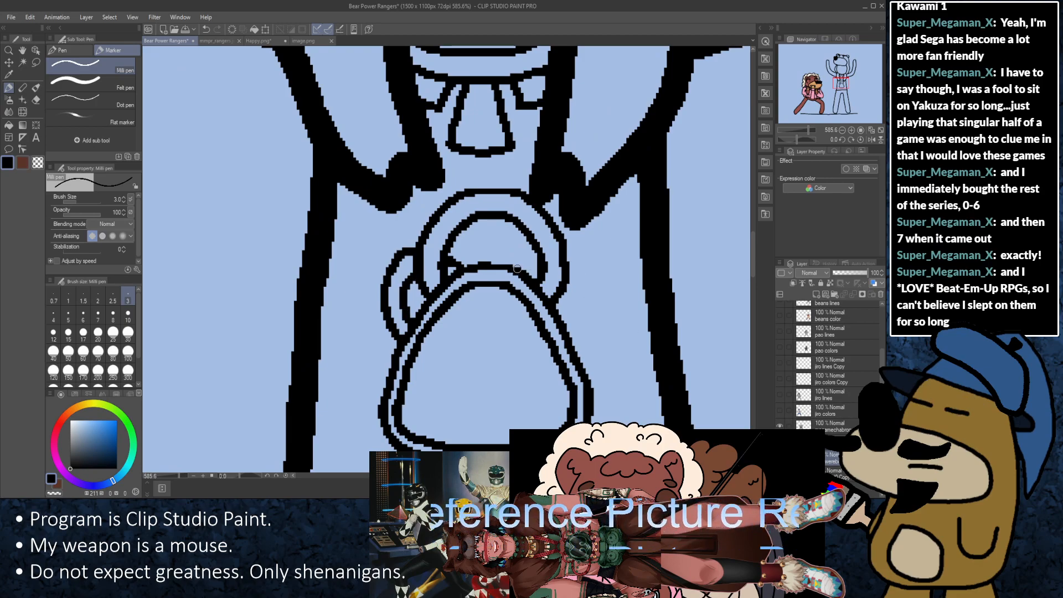
{"action": "left_click_drag", "start_coordinate": [512, 271], "coordinate": [539, 262]}
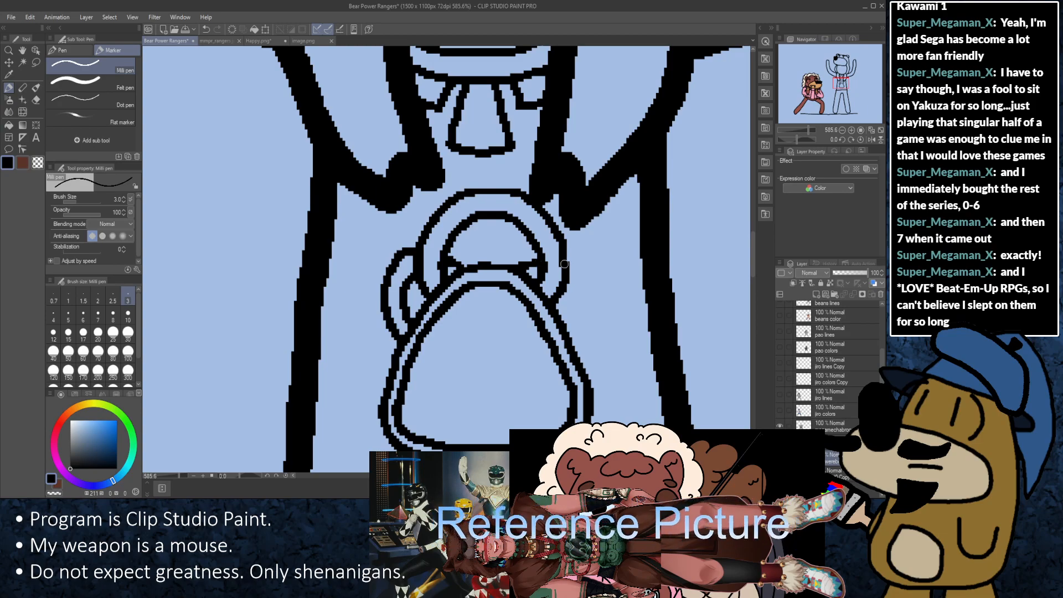
Step: Draw a matching small lobe with an inner curve between the top arch and the triangle's right side
{"action": "left_click_drag", "start_coordinate": [583, 282], "coordinate": [589, 307]}
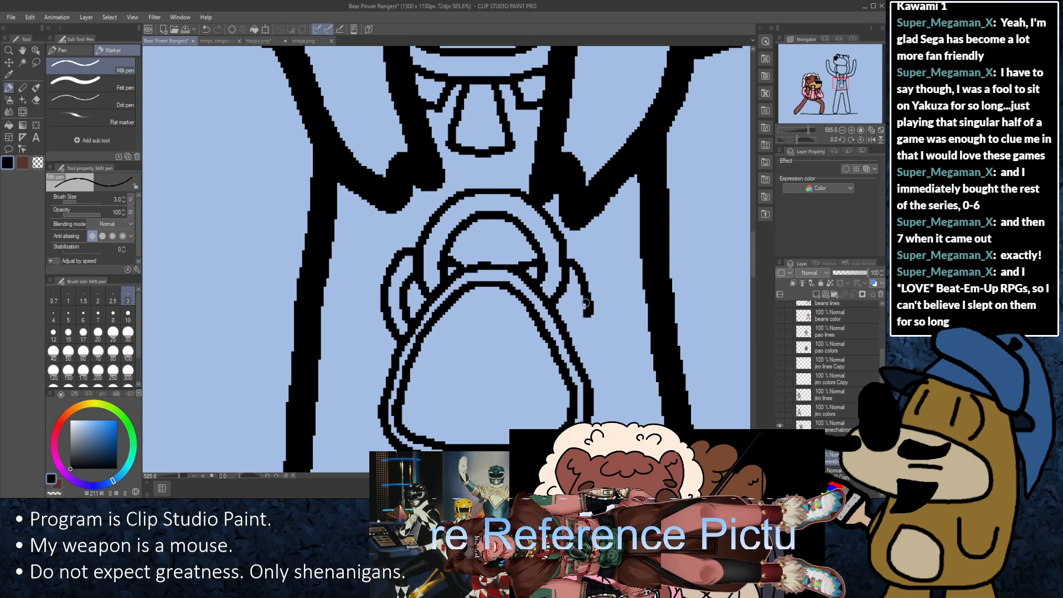
{"action": "key", "text": "ctrl+z"}
{"action": "key", "text": "ctrl+z"}
{"action": "left_click_drag", "start_coordinate": [569, 259], "coordinate": [584, 273]}
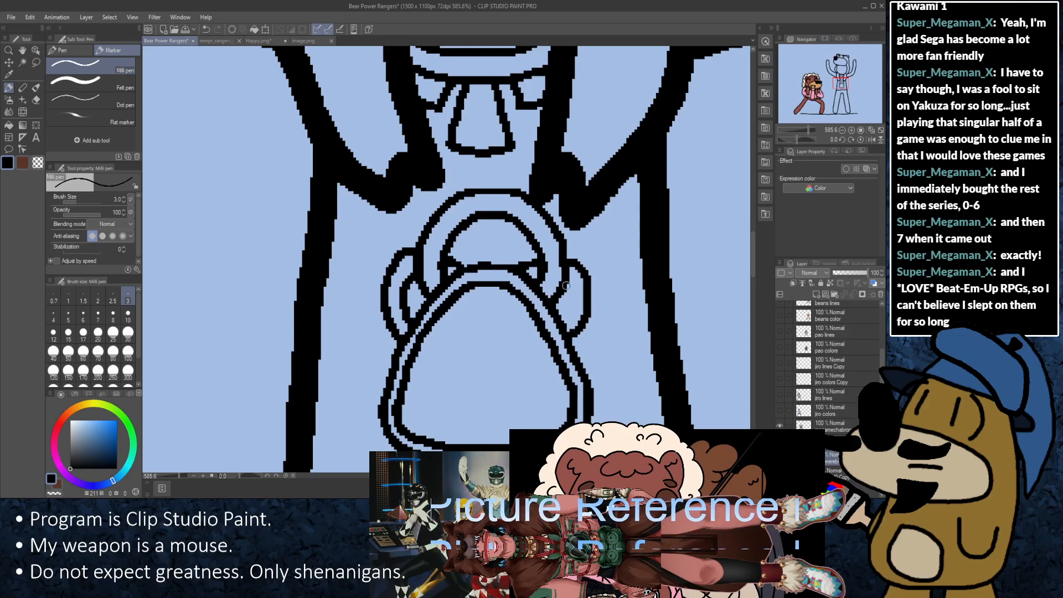
{"action": "left_click_drag", "start_coordinate": [572, 300], "coordinate": [560, 324]}
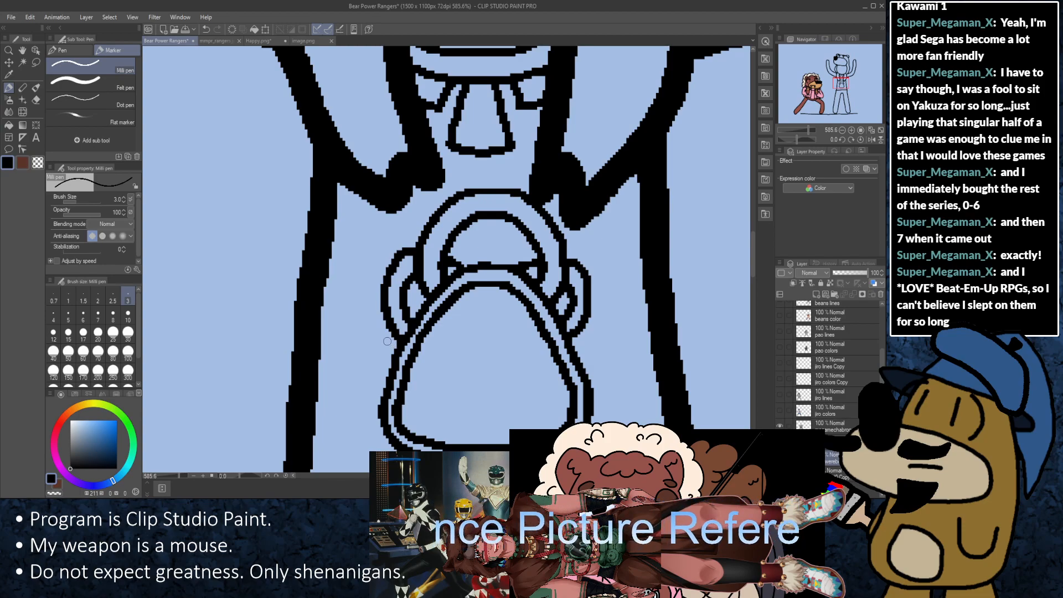
Step: Draw a large rounded lobe on each side of the triangle, reaching out to the torso's side outlines
{"action": "mouse_move", "coordinate": [365, 332]}
{"action": "left_mouse_down"}
{"action": "mouse_move", "coordinate": [323, 341]}
{"action": "mouse_move", "coordinate": [313, 355]}
{"action": "mouse_move", "coordinate": [331, 425]}
{"action": "left_mouse_up"}
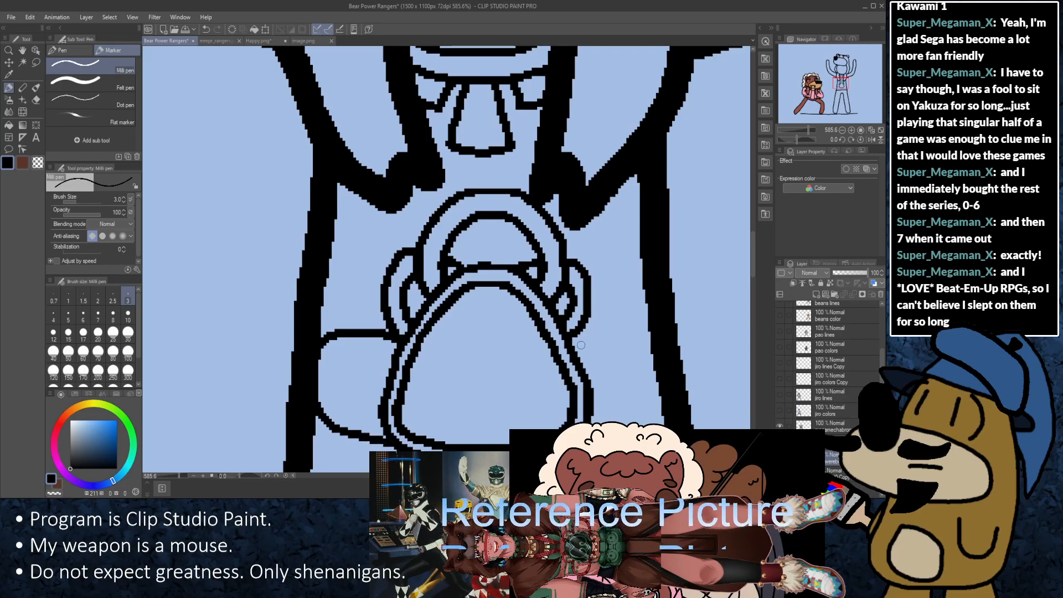
{"action": "key", "text": "ctrl+z"}
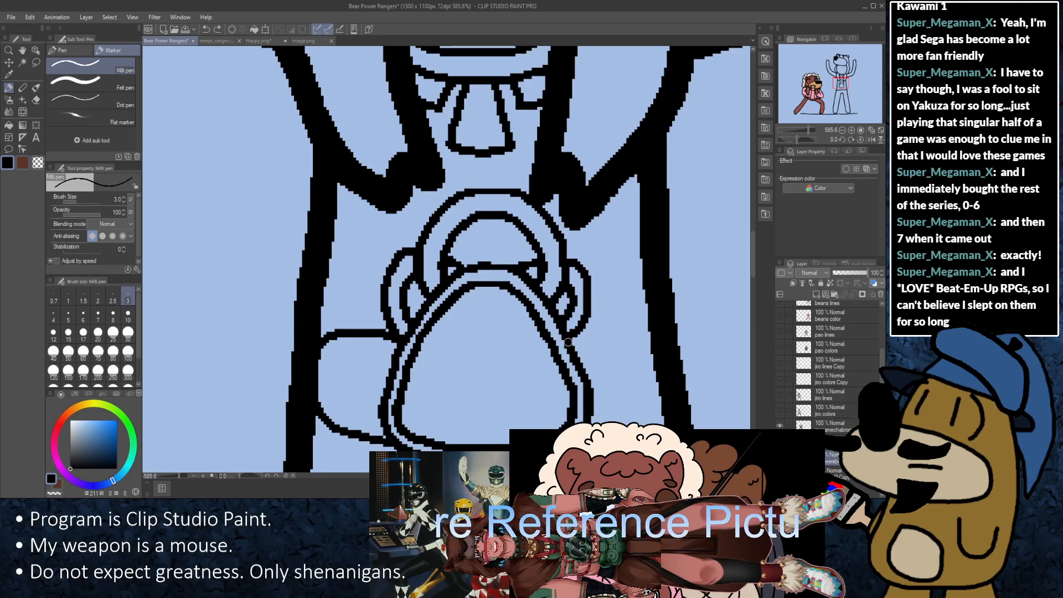
{"action": "left_click_drag", "start_coordinate": [598, 333], "coordinate": [650, 342]}
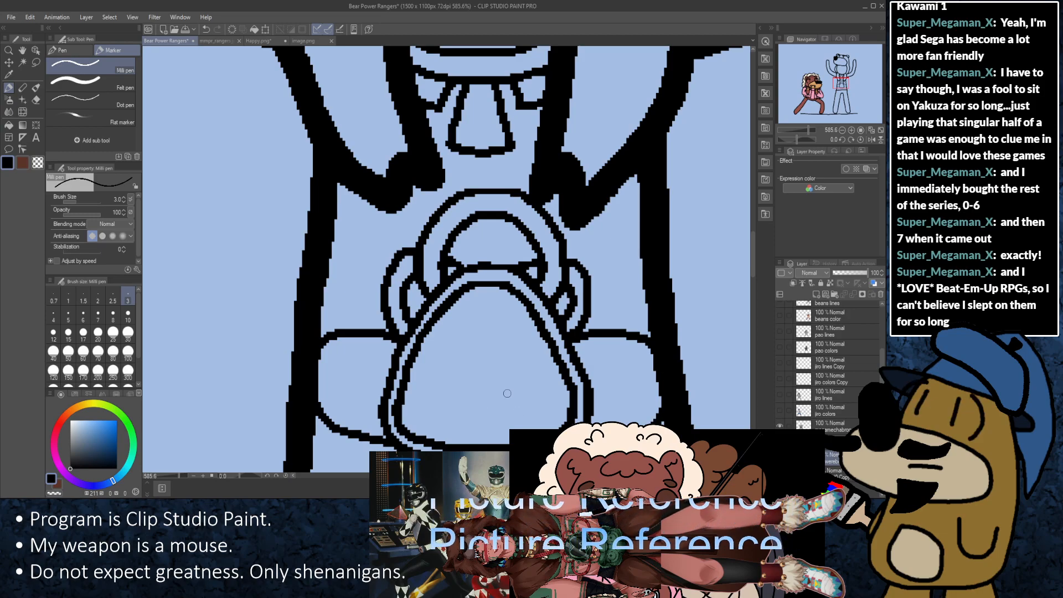
Step: Add a parallel inner outline inside both large side lobes, redoing the right one until its curve matches
{"action": "scroll", "coordinate": [507, 392], "scroll_direction": "up", "scroll_amount": 3}
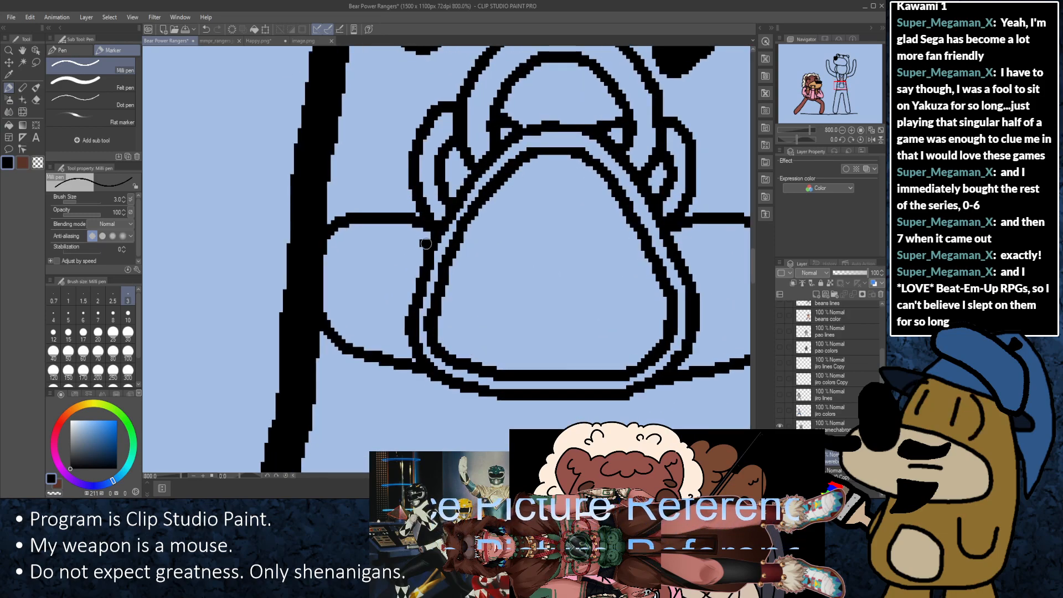
{"action": "mouse_move", "coordinate": [389, 242]}
{"action": "left_mouse_down"}
{"action": "mouse_move", "coordinate": [345, 251]}
{"action": "mouse_move", "coordinate": [336, 287]}
{"action": "mouse_move", "coordinate": [347, 322]}
{"action": "mouse_move", "coordinate": [411, 348]}
{"action": "left_mouse_up"}
{"action": "left_click_drag", "start_coordinate": [661, 278], "coordinate": [517, 286]}
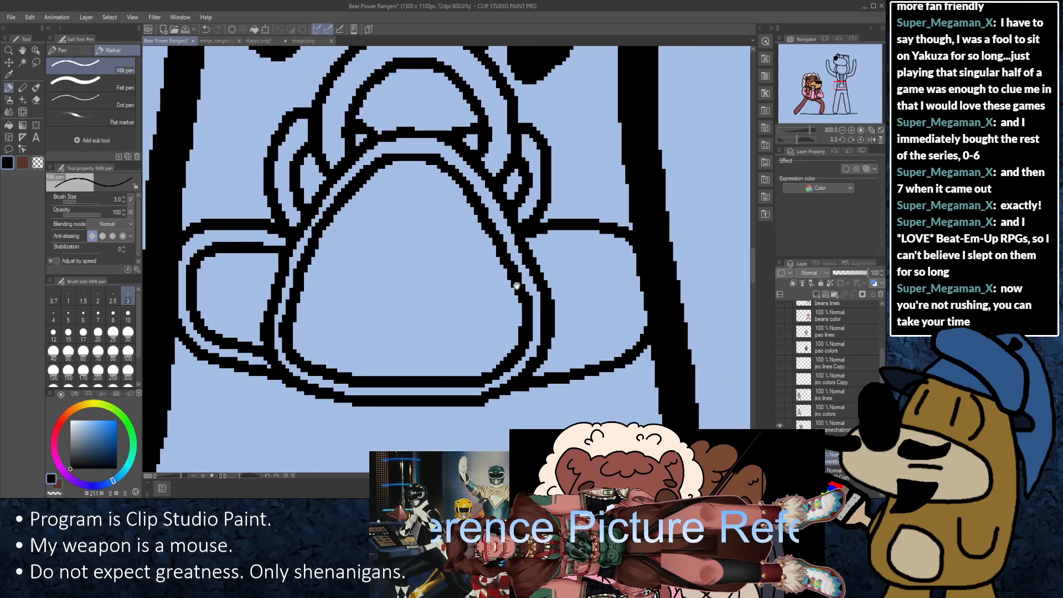
{"action": "left_click_drag", "start_coordinate": [587, 257], "coordinate": [515, 249]}
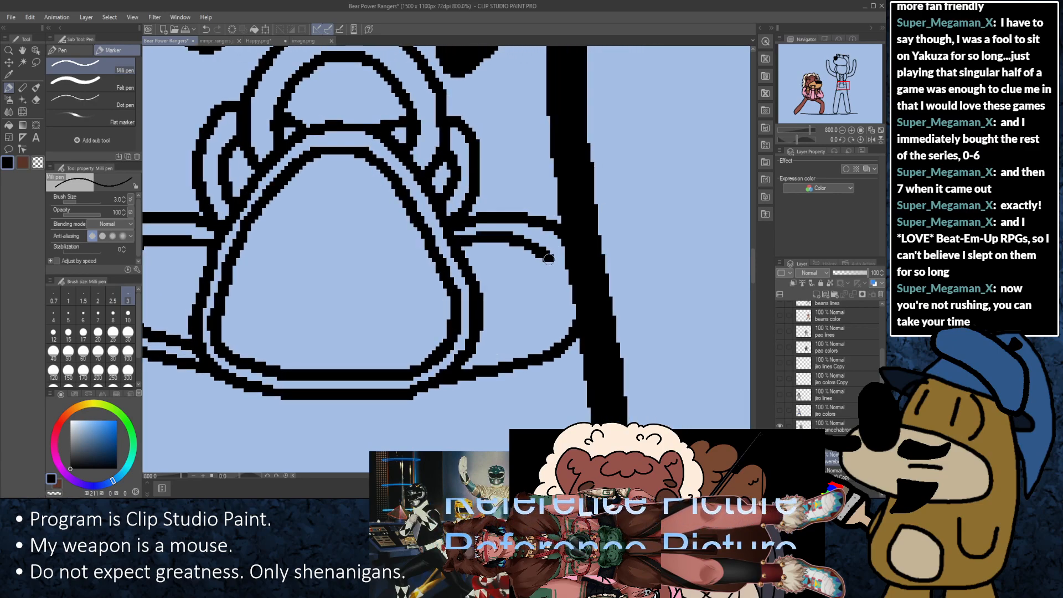
{"action": "key", "text": "ctrl+z"}
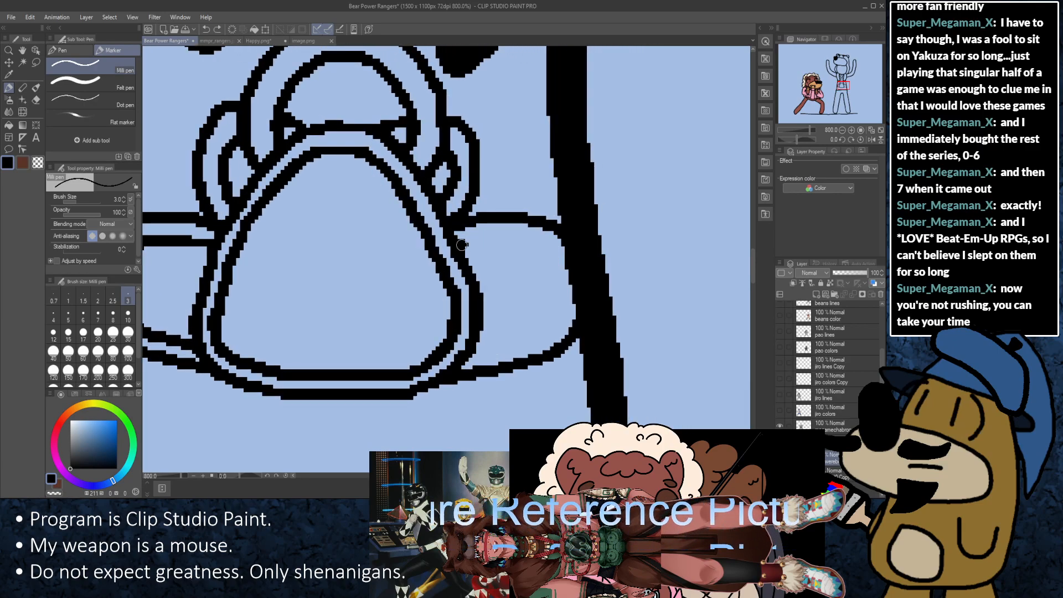
{"action": "key", "text": "ctrl+z"}
{"action": "left_click_drag", "start_coordinate": [455, 233], "coordinate": [465, 253]}
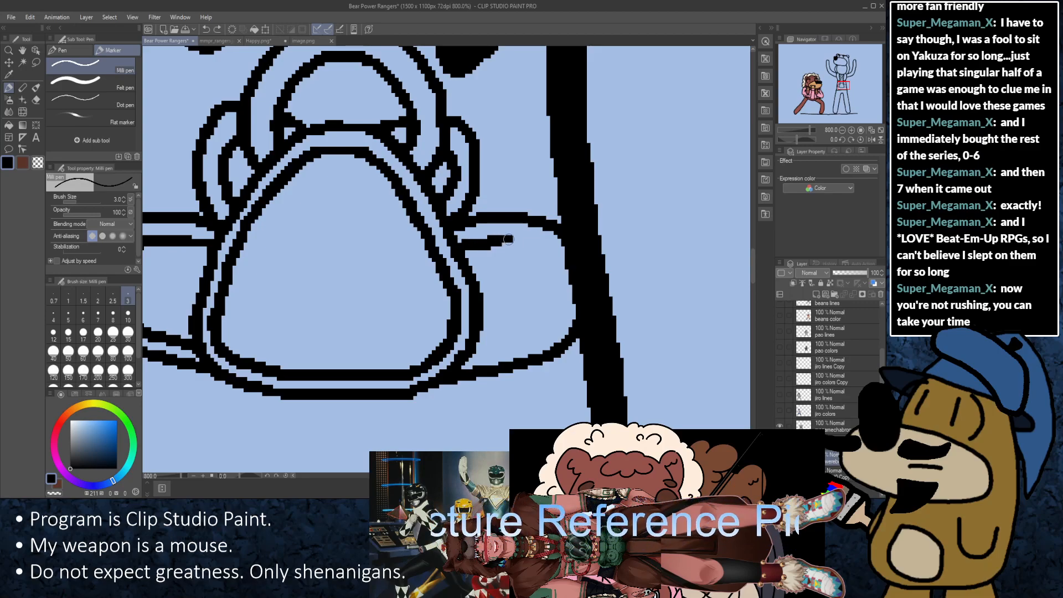
{"action": "mouse_move", "coordinate": [539, 249]}
{"action": "left_mouse_down"}
{"action": "mouse_move", "coordinate": [548, 328]}
{"action": "mouse_move", "coordinate": [479, 350]}
{"action": "left_mouse_up"}
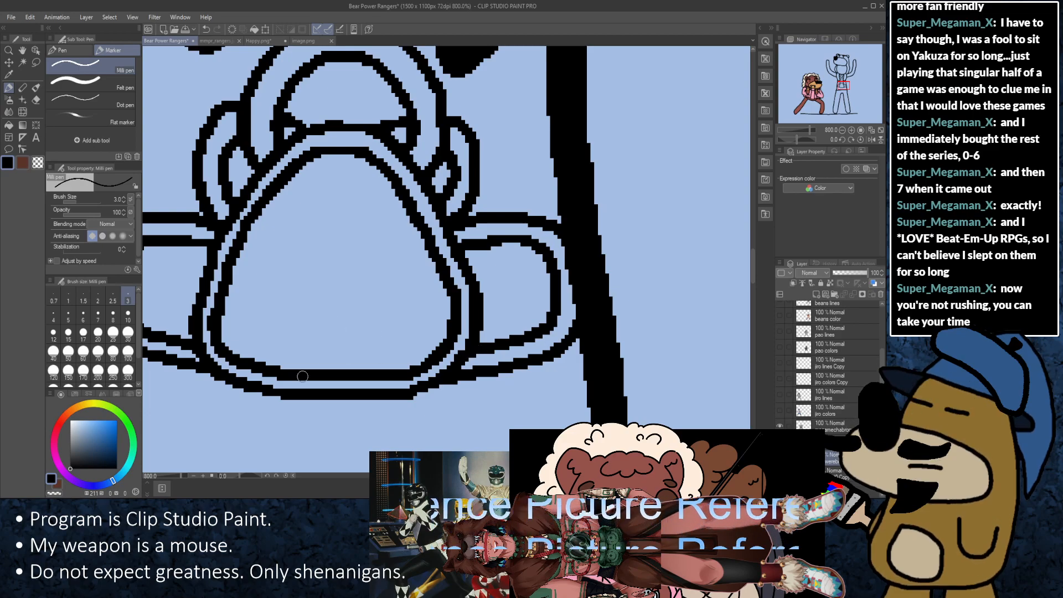
Step: Draw a small rounded lobe under the triangle's lower-left corner, with a smaller curve inside it
{"action": "mouse_move", "coordinate": [302, 377]}
{"action": "left_mouse_down"}
{"action": "mouse_move", "coordinate": [327, 274]}
{"action": "mouse_move", "coordinate": [414, 242]}
{"action": "left_mouse_up"}
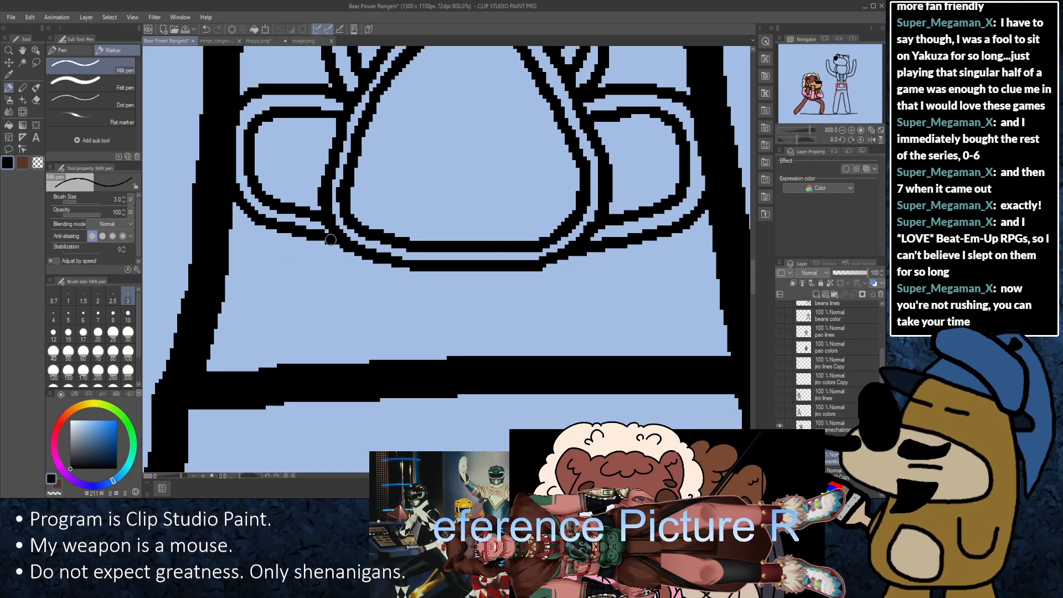
{"action": "left_click_drag", "start_coordinate": [326, 245], "coordinate": [319, 277]}
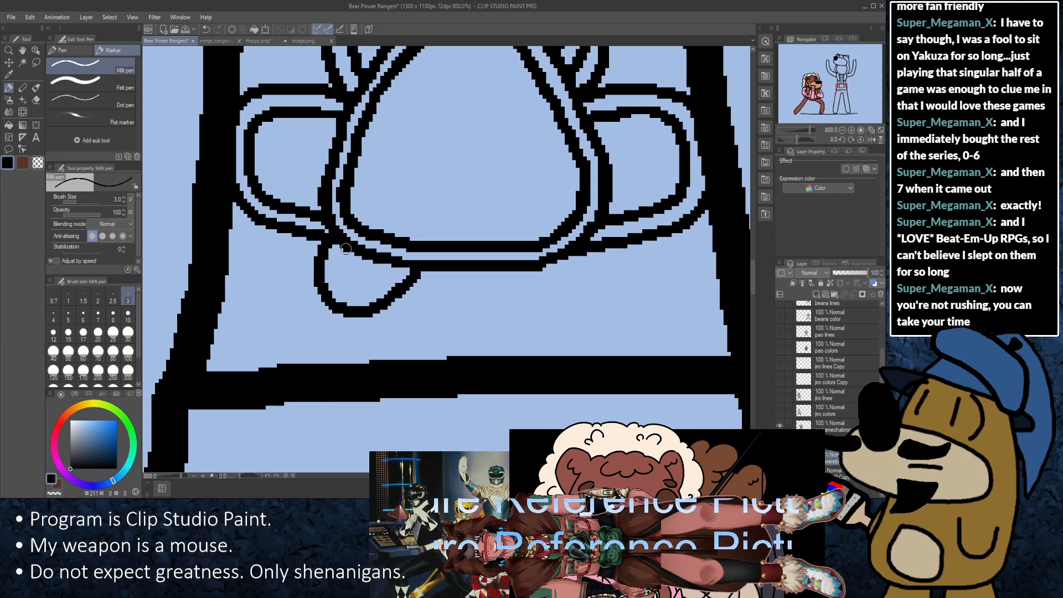
{"action": "mouse_move", "coordinate": [345, 248]}
{"action": "left_mouse_down"}
{"action": "mouse_move", "coordinate": [360, 280]}
{"action": "mouse_move", "coordinate": [393, 267]}
{"action": "mouse_move", "coordinate": [338, 260]}
{"action": "mouse_move", "coordinate": [340, 273]}
{"action": "mouse_move", "coordinate": [374, 283]}
{"action": "mouse_move", "coordinate": [400, 263]}
{"action": "mouse_move", "coordinate": [339, 277]}
{"action": "mouse_move", "coordinate": [363, 288]}
{"action": "mouse_move", "coordinate": [408, 262]}
{"action": "mouse_move", "coordinate": [338, 266]}
{"action": "mouse_move", "coordinate": [354, 286]}
{"action": "mouse_move", "coordinate": [407, 269]}
{"action": "left_mouse_up"}
{"action": "key", "text": "ctrl+z"}
{"action": "key", "text": "ctrl+z"}
{"action": "key", "text": "ctrl+z"}
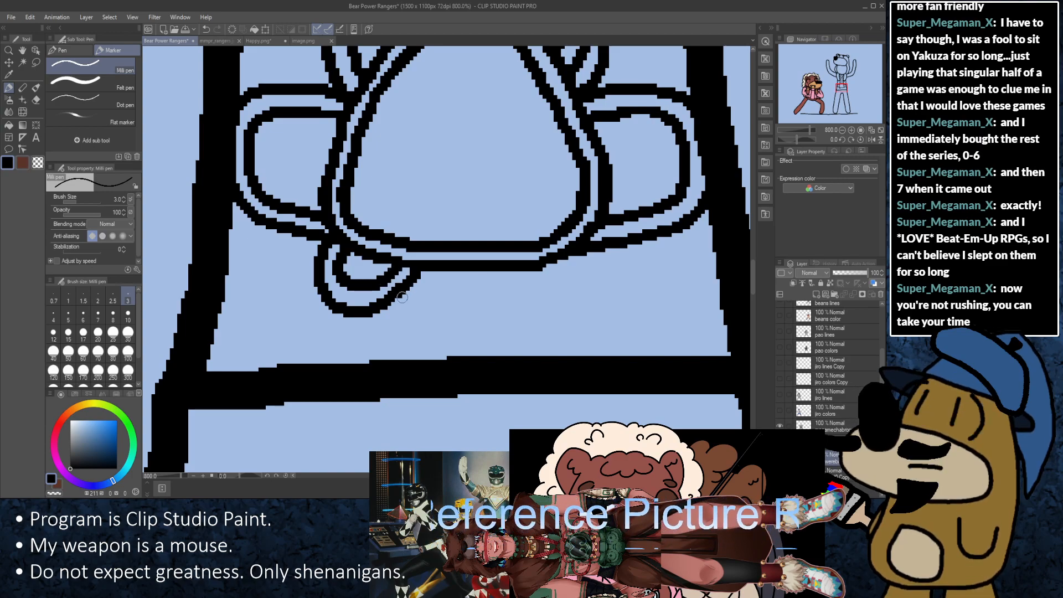
Step: Draw a wider rounded lobe beneath the middle of the triangle's base, with a parallel inner curve
{"action": "mouse_move", "coordinate": [397, 297]}
{"action": "left_mouse_down"}
{"action": "mouse_move", "coordinate": [421, 327]}
{"action": "mouse_move", "coordinate": [486, 332]}
{"action": "left_mouse_up"}
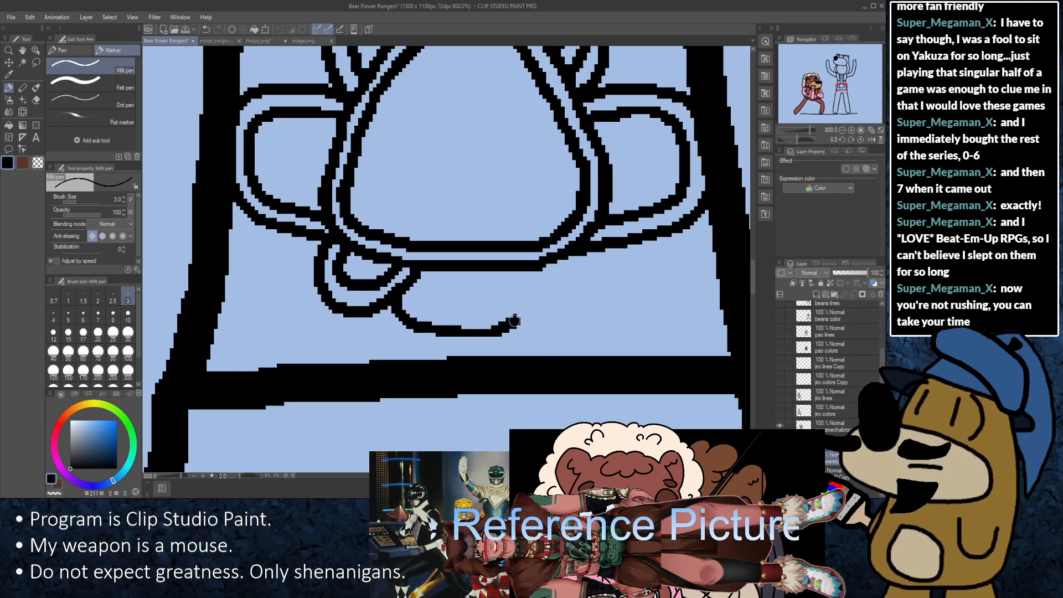
{"action": "key", "text": "ctrl+z"}
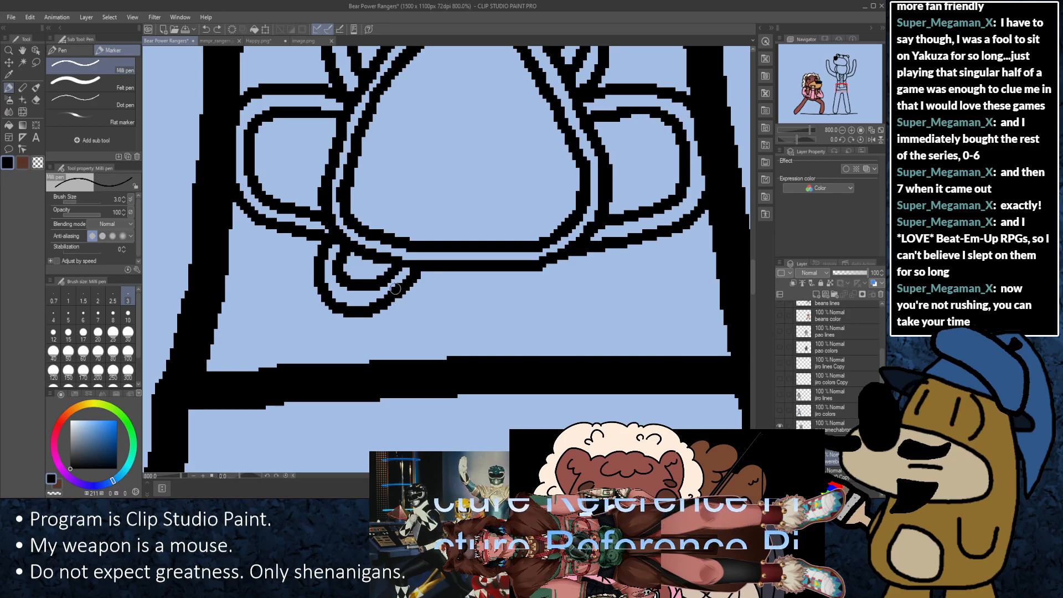
{"action": "left_click_drag", "start_coordinate": [399, 297], "coordinate": [425, 324]}
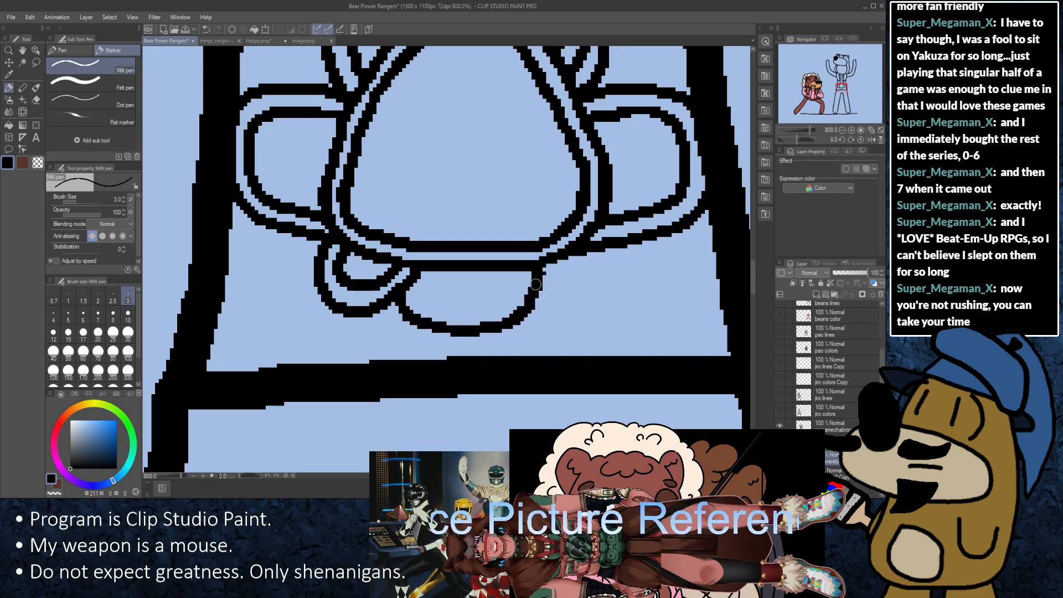
{"action": "scroll", "coordinate": [536, 284], "scroll_direction": "down", "scroll_amount": 3}
{"action": "scroll", "coordinate": [539, 298], "scroll_direction": "up", "scroll_amount": 3}
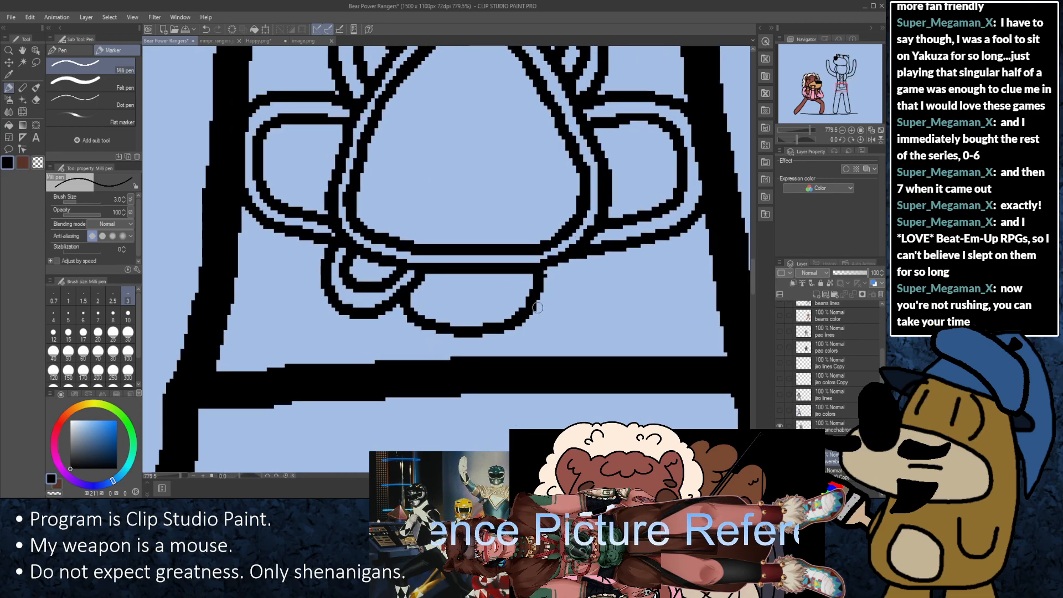
{"action": "left_click_drag", "start_coordinate": [420, 289], "coordinate": [452, 306]}
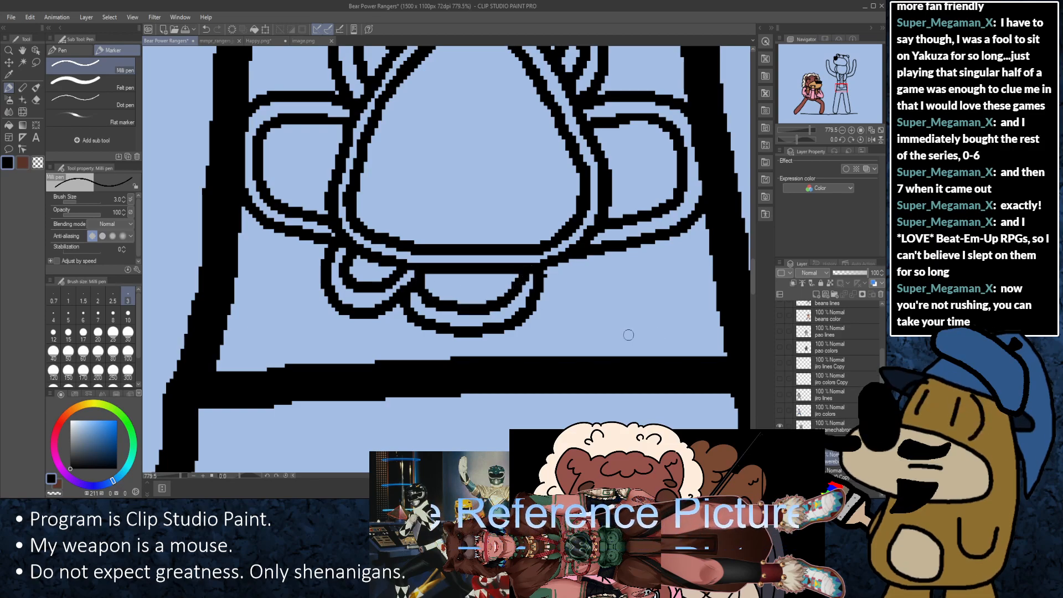
Step: Draw a small rounded lobe under the triangle's lower-right corner with a parallel inner curve, redoing strokes until both curves fit
{"action": "left_click_drag", "start_coordinate": [619, 312], "coordinate": [484, 304]}
{"action": "scroll", "coordinate": [464, 296], "scroll_direction": "up", "scroll_amount": 2}
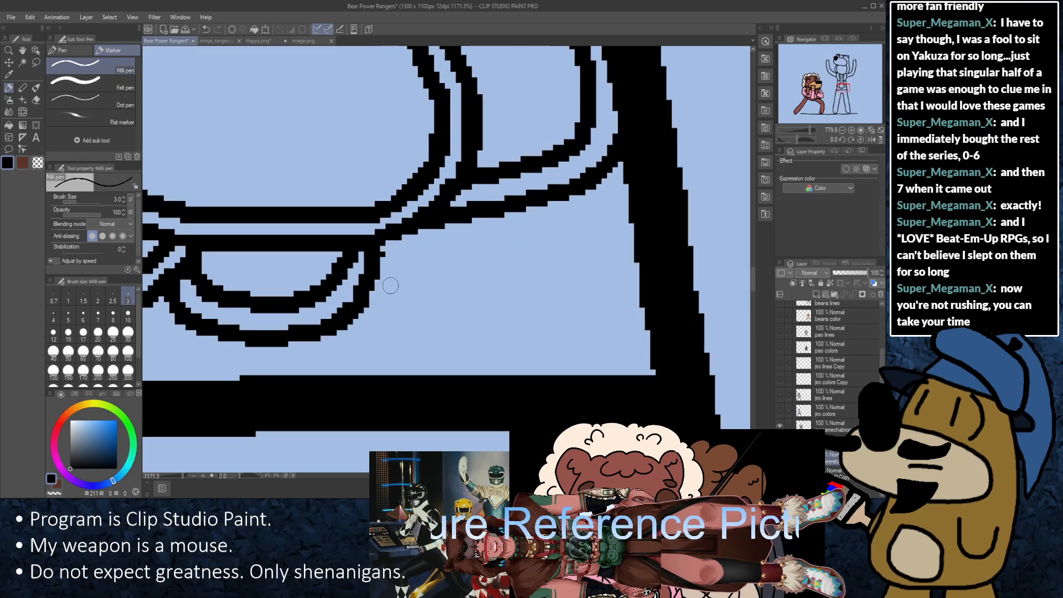
{"action": "mouse_move", "coordinate": [377, 266]}
{"action": "left_mouse_down"}
{"action": "mouse_move", "coordinate": [448, 264]}
{"action": "mouse_move", "coordinate": [455, 242]}
{"action": "left_mouse_up"}
{"action": "mouse_move", "coordinate": [359, 293]}
{"action": "left_mouse_down"}
{"action": "mouse_move", "coordinate": [435, 310]}
{"action": "mouse_move", "coordinate": [498, 252]}
{"action": "mouse_move", "coordinate": [495, 207]}
{"action": "mouse_move", "coordinate": [481, 235]}
{"action": "left_mouse_up"}
{"action": "scroll", "coordinate": [481, 235], "scroll_direction": "down", "scroll_amount": 2}
{"action": "scroll", "coordinate": [481, 234], "scroll_direction": "down", "scroll_amount": 1}
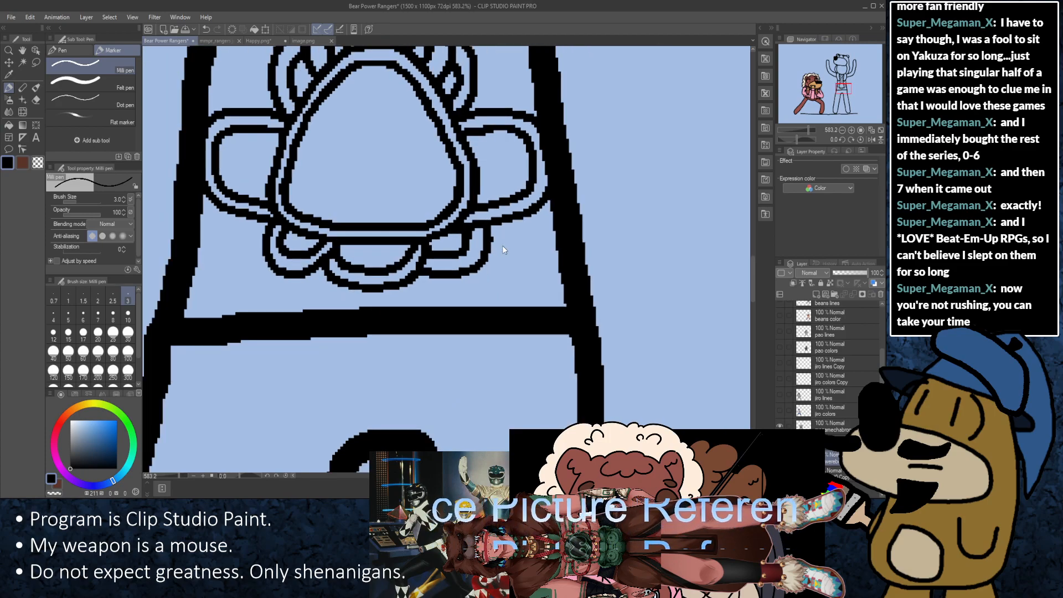
{"action": "key", "text": "ctrl+z"}
{"action": "scroll", "coordinate": [428, 265], "scroll_direction": "up", "scroll_amount": 3}
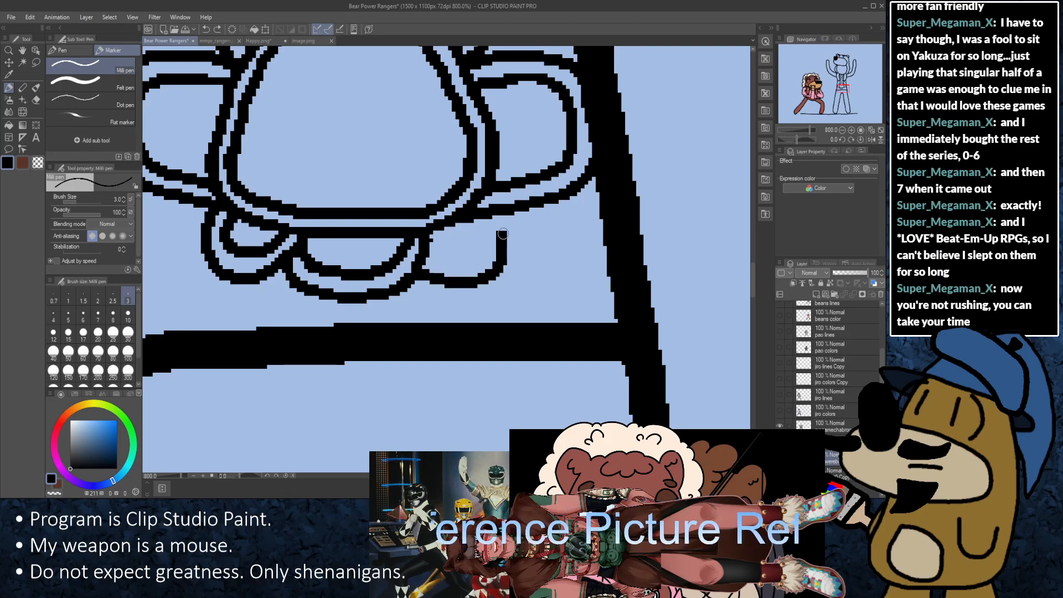
{"action": "left_click_drag", "start_coordinate": [429, 254], "coordinate": [455, 254]}
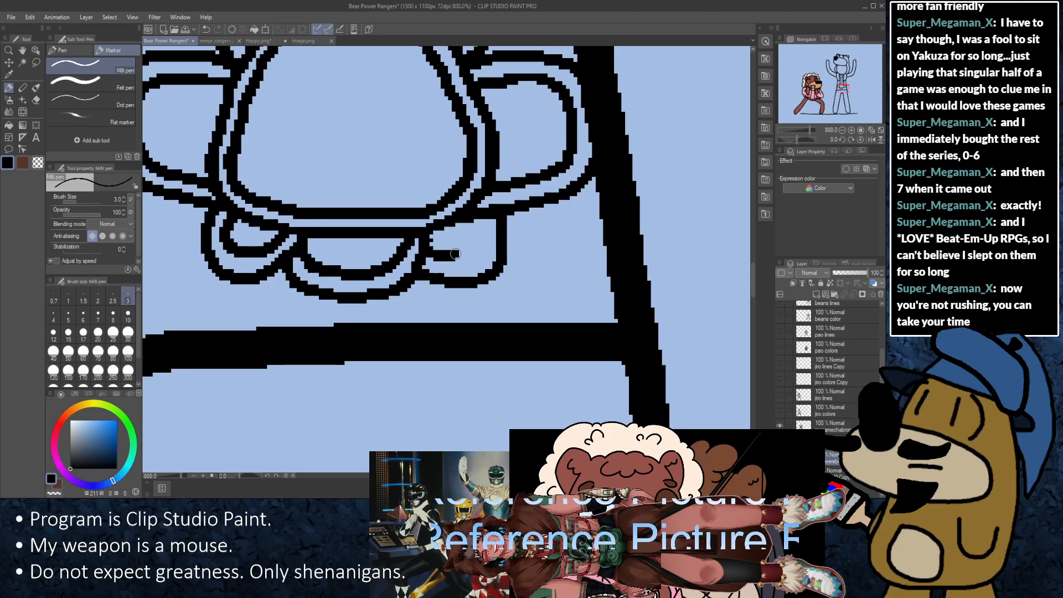
{"action": "key", "text": "ctrl+z"}
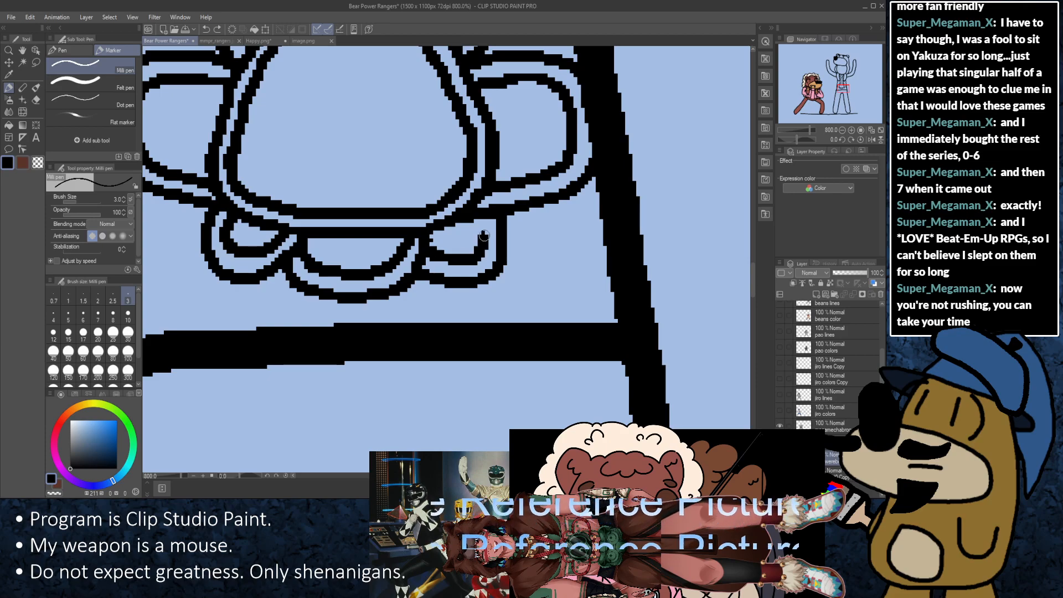
{"action": "scroll", "coordinate": [538, 237], "scroll_direction": "down", "scroll_amount": 3}
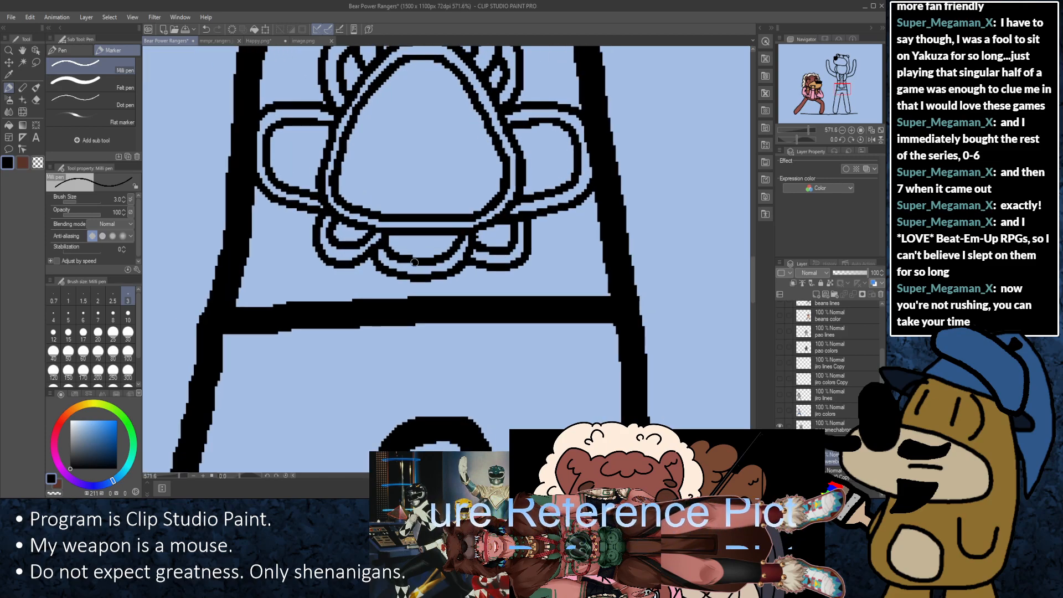
Step: Draw a circle over the bottom of the lower-left lobe, clear its inside with the transparent colour, and thicken its outline in black
{"action": "scroll", "coordinate": [482, 237], "scroll_direction": "up", "scroll_amount": 2}
{"action": "scroll", "coordinate": [482, 237], "scroll_direction": "up", "scroll_amount": 3}
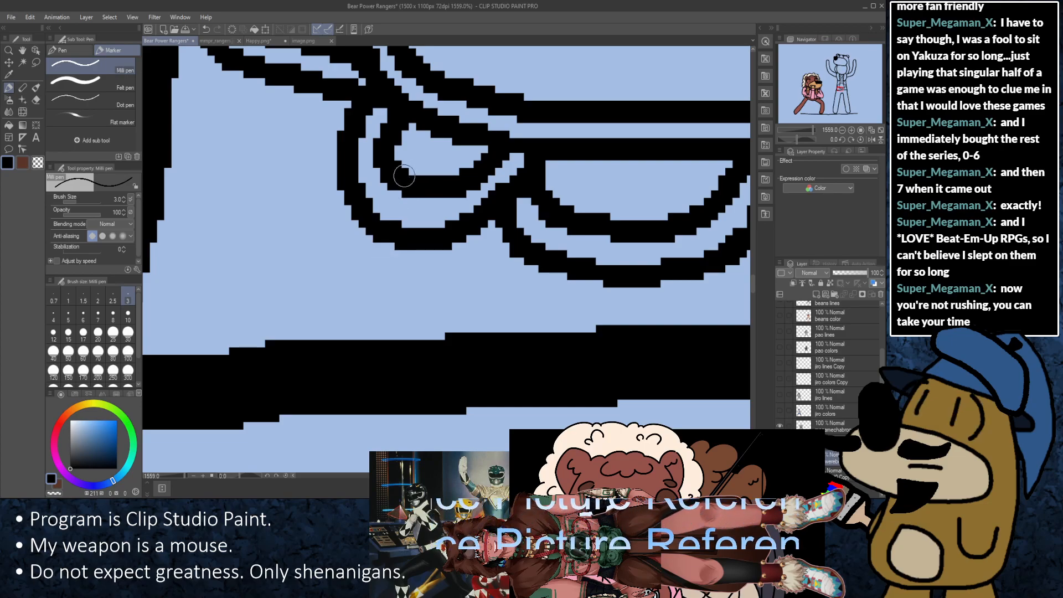
{"action": "mouse_move", "coordinate": [404, 171]}
{"action": "left_mouse_down"}
{"action": "mouse_move", "coordinate": [375, 185]}
{"action": "mouse_move", "coordinate": [360, 223]}
{"action": "mouse_move", "coordinate": [384, 253]}
{"action": "mouse_move", "coordinate": [434, 260]}
{"action": "mouse_move", "coordinate": [449, 227]}
{"action": "mouse_move", "coordinate": [442, 179]}
{"action": "mouse_move", "coordinate": [419, 163]}
{"action": "mouse_move", "coordinate": [399, 168]}
{"action": "mouse_move", "coordinate": [403, 196]}
{"action": "mouse_move", "coordinate": [409, 187]}
{"action": "mouse_move", "coordinate": [379, 207]}
{"action": "mouse_move", "coordinate": [388, 229]}
{"action": "mouse_move", "coordinate": [418, 239]}
{"action": "mouse_move", "coordinate": [424, 189]}
{"action": "left_mouse_up"}
{"action": "left_click", "coordinate": [37, 162]}
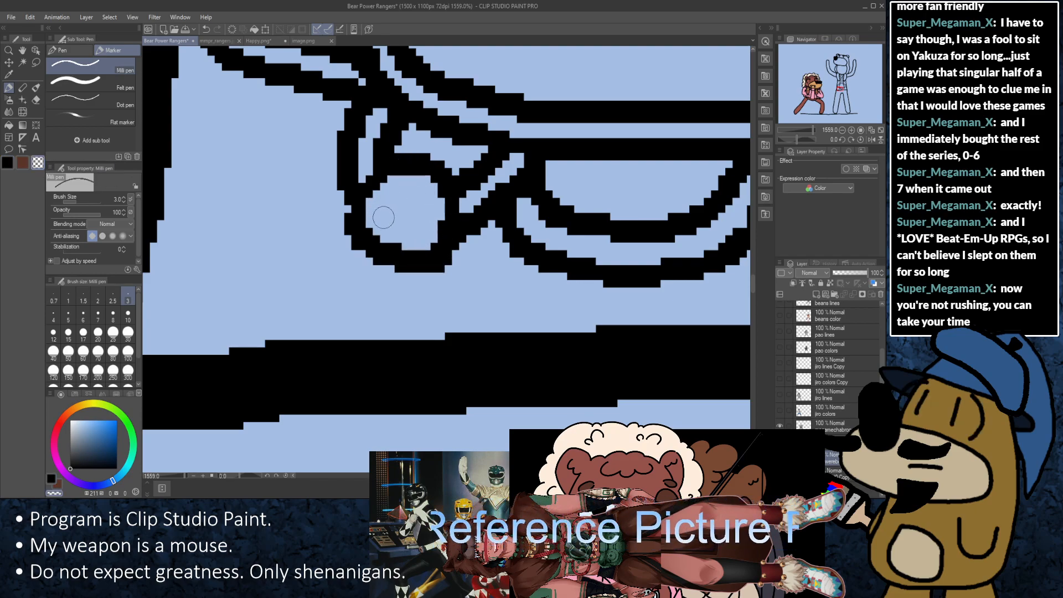
{"action": "left_click", "coordinate": [7, 163]}
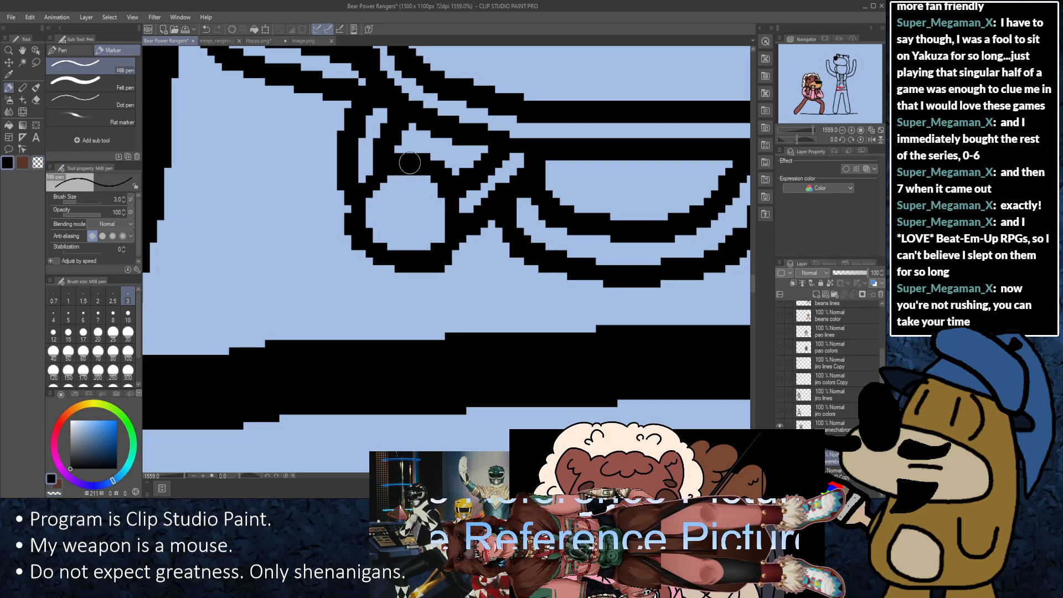
{"action": "mouse_move", "coordinate": [380, 170]}
{"action": "left_mouse_down"}
{"action": "mouse_move", "coordinate": [356, 225]}
{"action": "mouse_move", "coordinate": [367, 244]}
{"action": "left_mouse_up"}
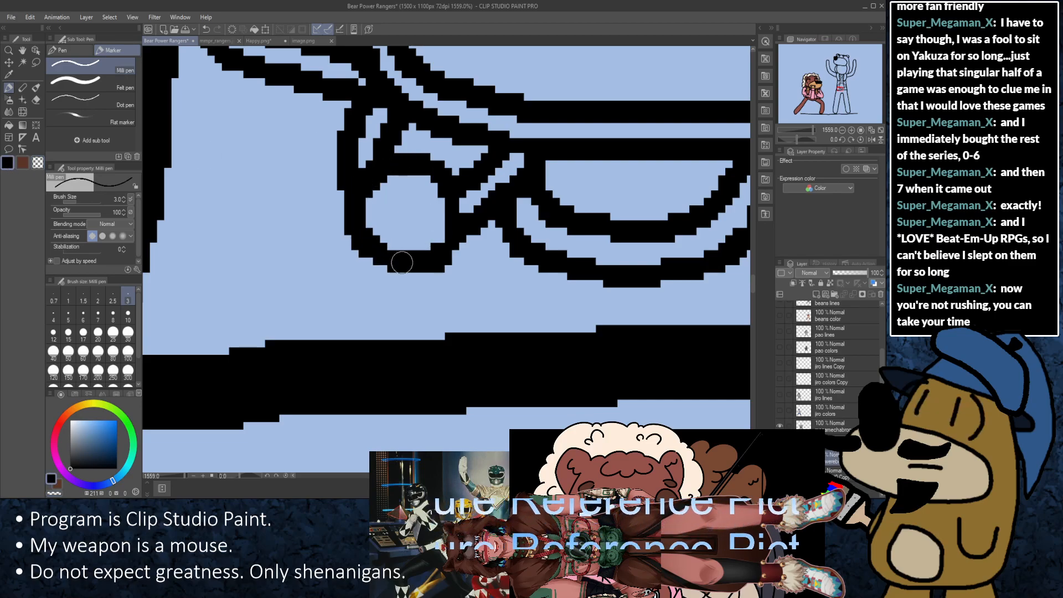
{"action": "left_click_drag", "start_coordinate": [448, 244], "coordinate": [449, 169]}
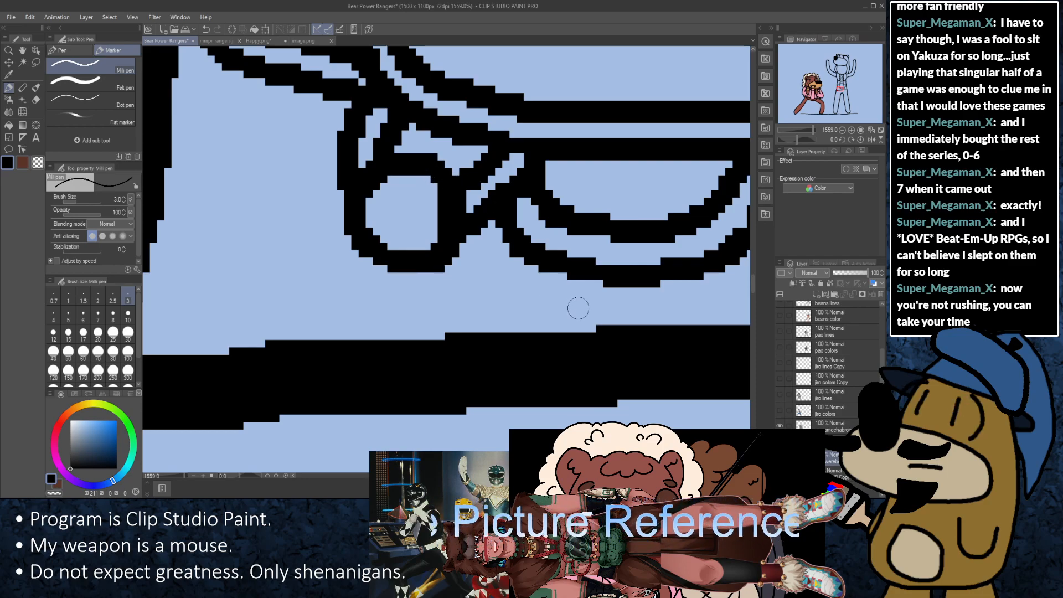
Step: Draw two circles side by side over the lower edge of the middle lobe, redoing the right one until it matches
{"action": "mouse_move", "coordinate": [578, 308]}
{"action": "left_mouse_down"}
{"action": "mouse_move", "coordinate": [437, 266]}
{"action": "mouse_move", "coordinate": [412, 291]}
{"action": "left_mouse_up"}
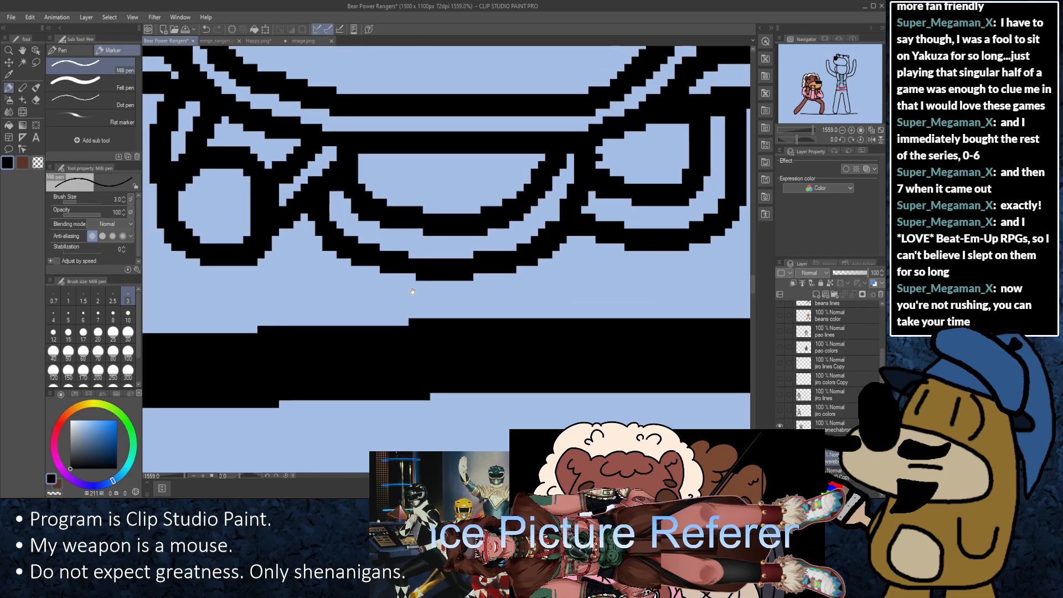
{"action": "mouse_move", "coordinate": [386, 210]}
{"action": "left_mouse_down"}
{"action": "mouse_move", "coordinate": [369, 196]}
{"action": "mouse_move", "coordinate": [334, 244]}
{"action": "mouse_move", "coordinate": [351, 288]}
{"action": "mouse_move", "coordinate": [403, 295]}
{"action": "mouse_move", "coordinate": [427, 265]}
{"action": "mouse_move", "coordinate": [429, 222]}
{"action": "mouse_move", "coordinate": [410, 198]}
{"action": "mouse_move", "coordinate": [386, 193]}
{"action": "mouse_move", "coordinate": [414, 198]}
{"action": "left_mouse_up"}
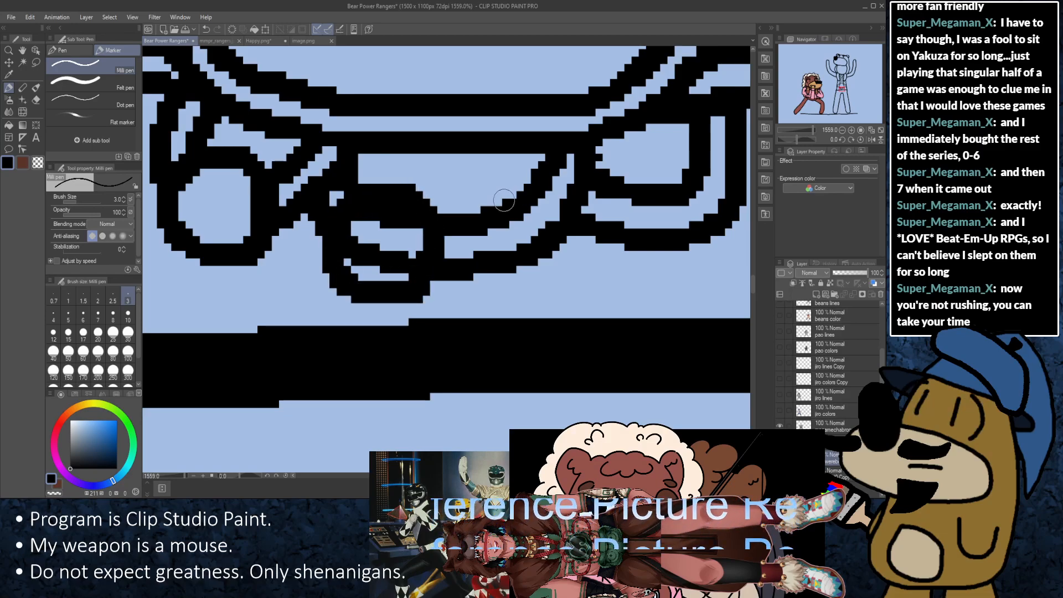
{"action": "mouse_move", "coordinate": [506, 194]}
{"action": "left_mouse_down"}
{"action": "mouse_move", "coordinate": [475, 254]}
{"action": "mouse_move", "coordinate": [504, 282]}
{"action": "mouse_move", "coordinate": [547, 288]}
{"action": "mouse_move", "coordinate": [571, 247]}
{"action": "mouse_move", "coordinate": [561, 204]}
{"action": "mouse_move", "coordinate": [524, 185]}
{"action": "mouse_move", "coordinate": [497, 193]}
{"action": "mouse_move", "coordinate": [492, 207]}
{"action": "mouse_move", "coordinate": [535, 239]}
{"action": "mouse_move", "coordinate": [598, 260]}
{"action": "mouse_move", "coordinate": [506, 190]}
{"action": "mouse_move", "coordinate": [464, 206]}
{"action": "mouse_move", "coordinate": [464, 264]}
{"action": "mouse_move", "coordinate": [500, 299]}
{"action": "mouse_move", "coordinate": [552, 280]}
{"action": "mouse_move", "coordinate": [557, 223]}
{"action": "mouse_move", "coordinate": [511, 183]}
{"action": "mouse_move", "coordinate": [487, 195]}
{"action": "mouse_move", "coordinate": [455, 246]}
{"action": "mouse_move", "coordinate": [488, 292]}
{"action": "mouse_move", "coordinate": [539, 292]}
{"action": "mouse_move", "coordinate": [557, 239]}
{"action": "mouse_move", "coordinate": [504, 192]}
{"action": "mouse_move", "coordinate": [490, 198]}
{"action": "mouse_move", "coordinate": [467, 239]}
{"action": "mouse_move", "coordinate": [476, 279]}
{"action": "mouse_move", "coordinate": [517, 289]}
{"action": "mouse_move", "coordinate": [572, 237]}
{"action": "left_mouse_up"}
{"action": "key", "text": "ctrl+z"}
{"action": "key", "text": "ctrl+z"}
{"action": "key", "text": "ctrl+z"}
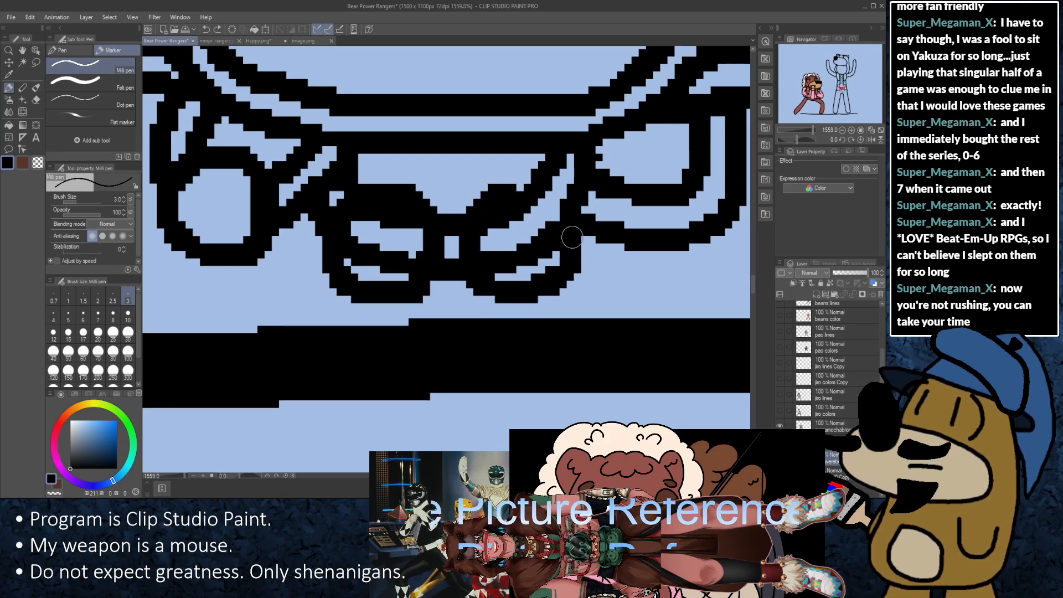
Step: Clear the lobe lines inside both middle circles with the transparent colour, and switch back to black
{"action": "scroll", "coordinate": [278, 228], "scroll_direction": "up", "scroll_amount": 2}
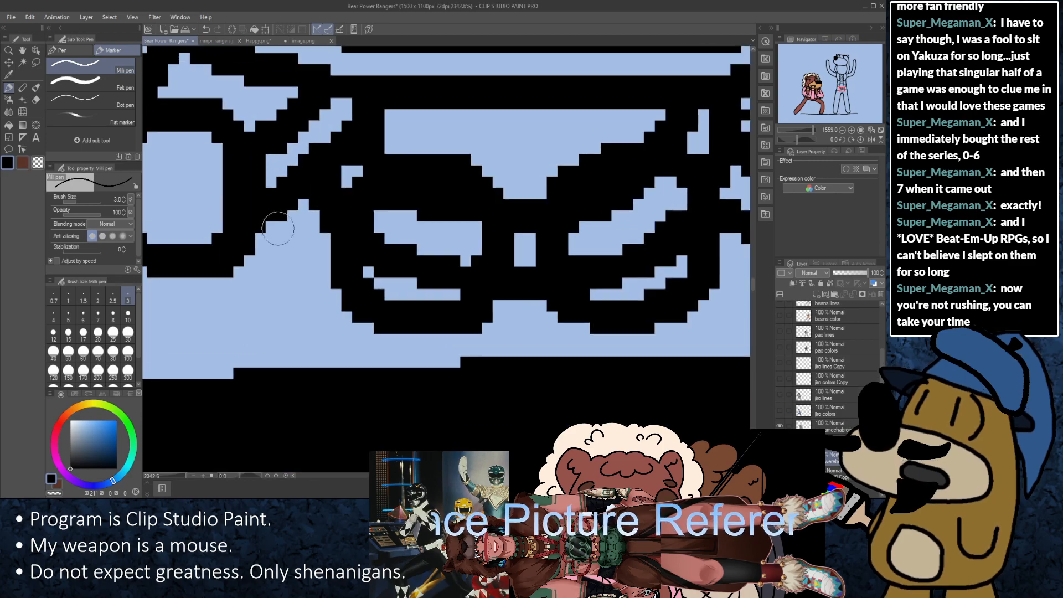
{"action": "mouse_move", "coordinate": [382, 202]}
{"action": "left_mouse_down"}
{"action": "mouse_move", "coordinate": [449, 205]}
{"action": "mouse_move", "coordinate": [469, 232]}
{"action": "mouse_move", "coordinate": [466, 265]}
{"action": "mouse_move", "coordinate": [443, 286]}
{"action": "mouse_move", "coordinate": [385, 281]}
{"action": "mouse_move", "coordinate": [369, 247]}
{"action": "mouse_move", "coordinate": [381, 221]}
{"action": "mouse_move", "coordinate": [403, 260]}
{"action": "mouse_move", "coordinate": [436, 258]}
{"action": "mouse_move", "coordinate": [435, 236]}
{"action": "left_mouse_up"}
{"action": "left_click_drag", "start_coordinate": [684, 238], "coordinate": [543, 270]}
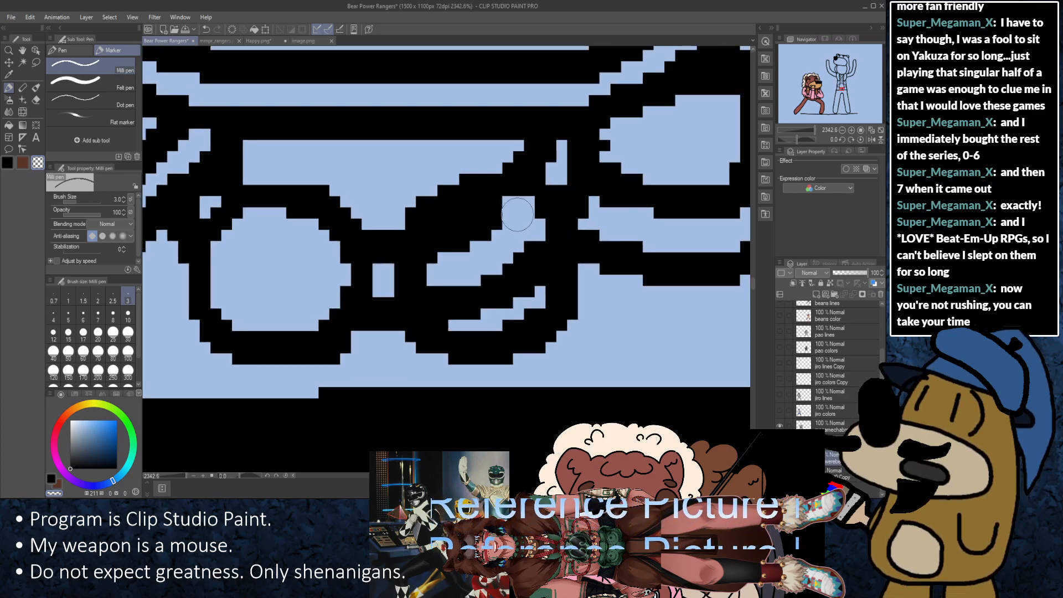
{"action": "mouse_move", "coordinate": [518, 212]}
{"action": "left_mouse_down"}
{"action": "mouse_move", "coordinate": [489, 212]}
{"action": "mouse_move", "coordinate": [435, 255]}
{"action": "mouse_move", "coordinate": [446, 304]}
{"action": "mouse_move", "coordinate": [464, 315]}
{"action": "mouse_move", "coordinate": [513, 293]}
{"action": "mouse_move", "coordinate": [533, 253]}
{"action": "mouse_move", "coordinate": [516, 310]}
{"action": "mouse_move", "coordinate": [529, 302]}
{"action": "mouse_move", "coordinate": [506, 316]}
{"action": "mouse_move", "coordinate": [484, 253]}
{"action": "left_mouse_up"}
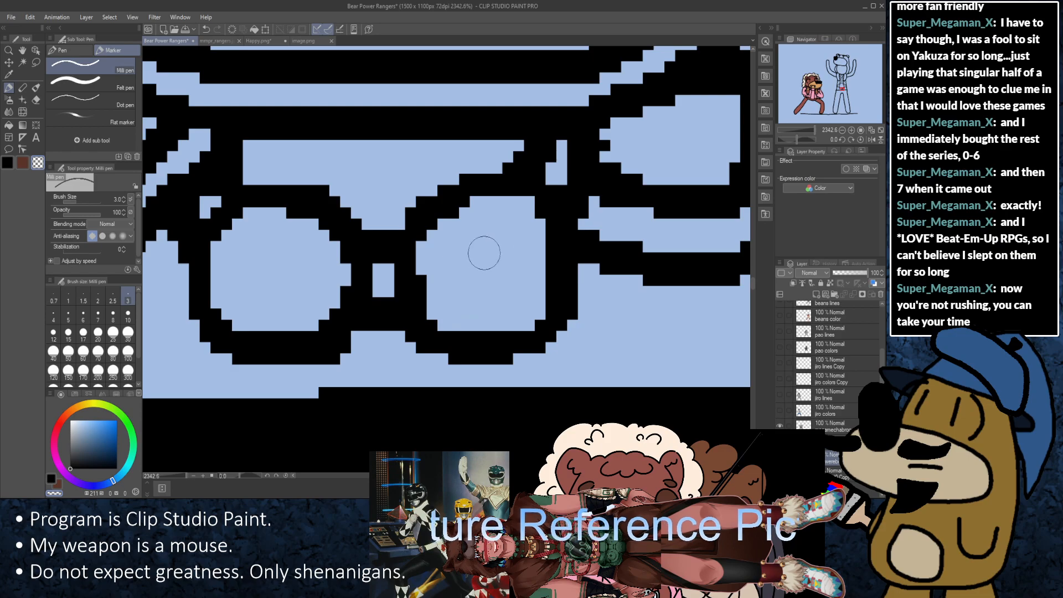
{"action": "left_click", "coordinate": [7, 162]}
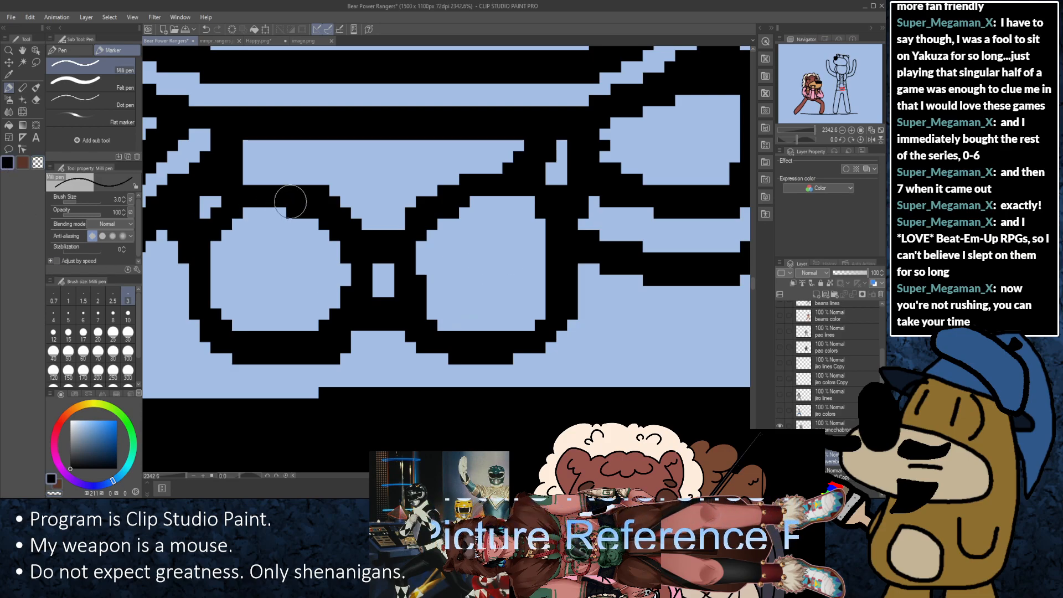
Step: Even out the outlines of the two middle circles with black strokes, redoing the stroke on the right circle
{"action": "mouse_move", "coordinate": [290, 202]}
{"action": "left_mouse_down"}
{"action": "mouse_move", "coordinate": [229, 209]}
{"action": "mouse_move", "coordinate": [204, 266]}
{"action": "mouse_move", "coordinate": [213, 320]}
{"action": "mouse_move", "coordinate": [232, 342]}
{"action": "mouse_move", "coordinate": [271, 349]}
{"action": "left_mouse_up"}
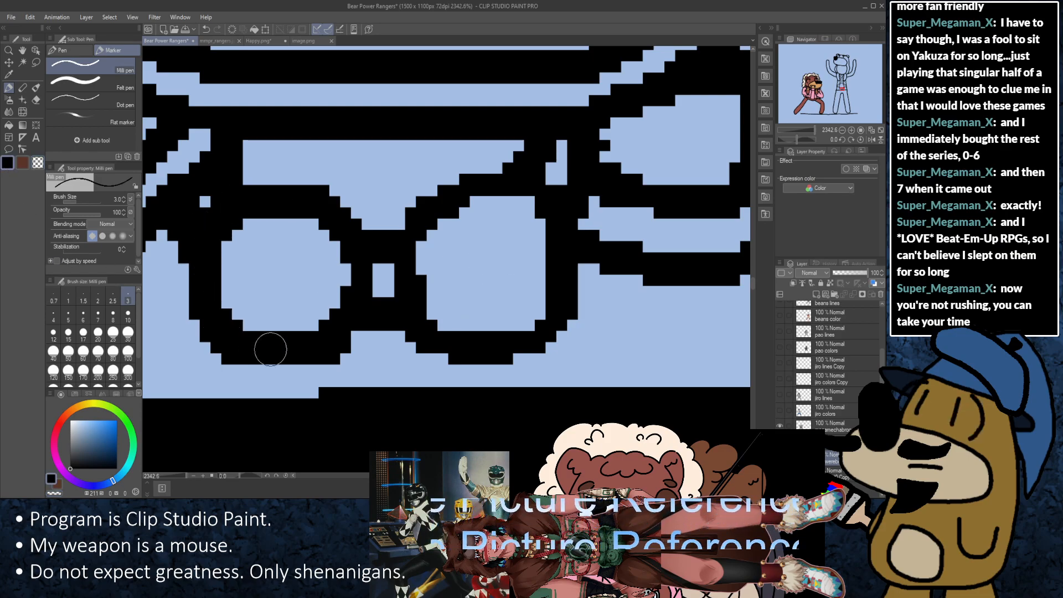
{"action": "mouse_move", "coordinate": [334, 331]}
{"action": "left_mouse_down"}
{"action": "mouse_move", "coordinate": [355, 285]}
{"action": "mouse_move", "coordinate": [348, 238]}
{"action": "left_mouse_up"}
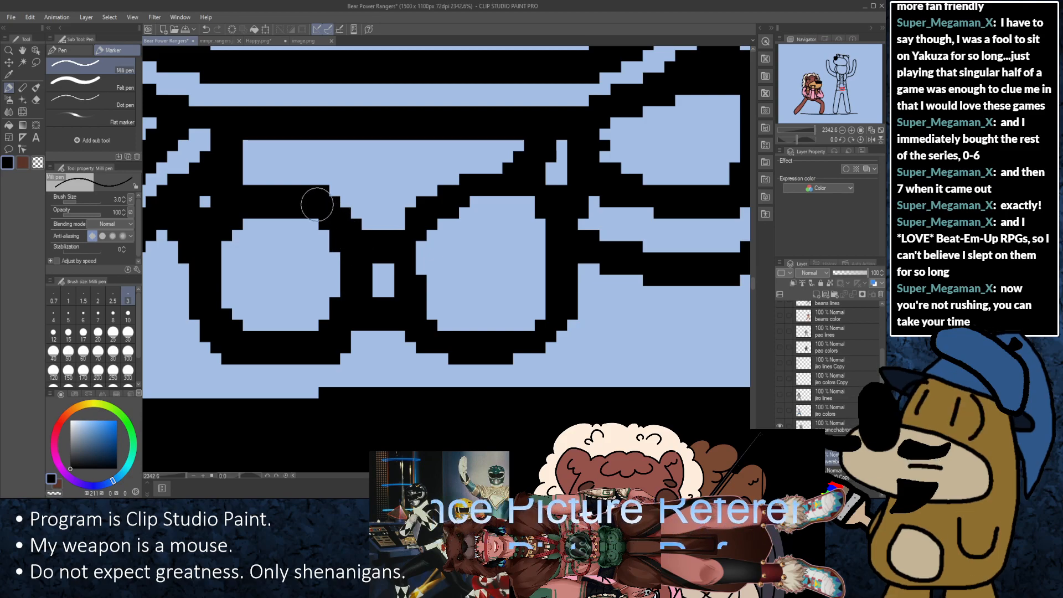
{"action": "mouse_move", "coordinate": [477, 191]}
{"action": "left_mouse_down"}
{"action": "mouse_move", "coordinate": [423, 218]}
{"action": "mouse_move", "coordinate": [407, 255]}
{"action": "mouse_move", "coordinate": [411, 299]}
{"action": "mouse_move", "coordinate": [440, 347]}
{"action": "mouse_move", "coordinate": [512, 358]}
{"action": "mouse_move", "coordinate": [581, 296]}
{"action": "left_mouse_up"}
{"action": "key", "text": "ctrl+z"}
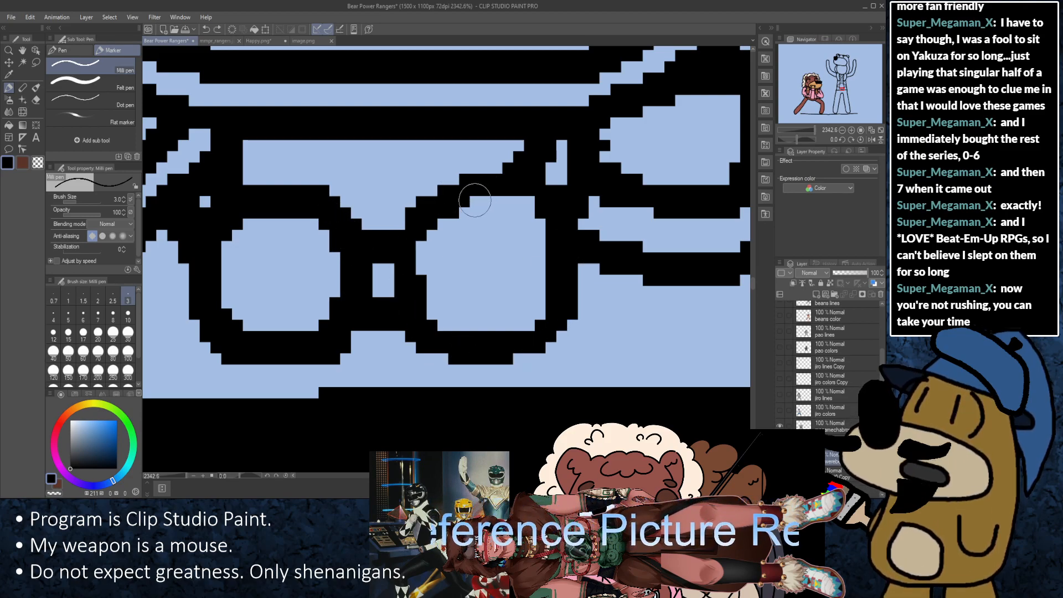
{"action": "mouse_move", "coordinate": [474, 200]}
{"action": "left_mouse_down"}
{"action": "mouse_move", "coordinate": [523, 202]}
{"action": "mouse_move", "coordinate": [551, 224]}
{"action": "mouse_move", "coordinate": [559, 300]}
{"action": "mouse_move", "coordinate": [551, 323]}
{"action": "mouse_move", "coordinate": [496, 352]}
{"action": "mouse_move", "coordinate": [434, 334]}
{"action": "mouse_move", "coordinate": [411, 276]}
{"action": "mouse_move", "coordinate": [409, 240]}
{"action": "mouse_move", "coordinate": [424, 210]}
{"action": "mouse_move", "coordinate": [510, 225]}
{"action": "left_mouse_up"}
{"action": "scroll", "coordinate": [510, 225], "scroll_direction": "down", "scroll_amount": 4}
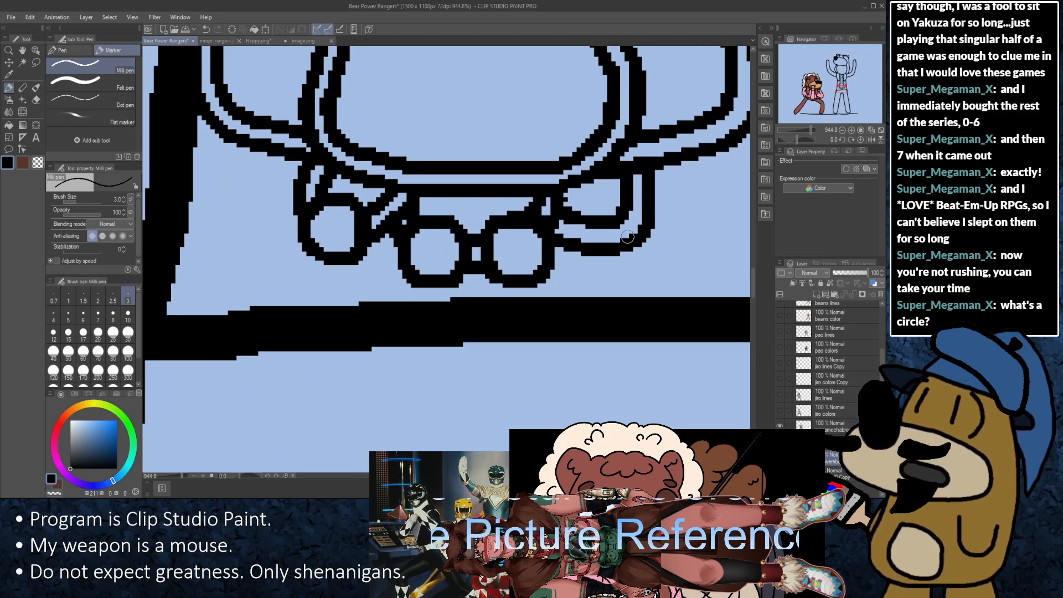
Step: Draw a circle over the bottom of the lower-right lobe, clear its inside with the transparent colour, and touch up its outline in black
{"action": "left_click_drag", "start_coordinate": [614, 236], "coordinate": [382, 265]}
{"action": "scroll", "coordinate": [382, 265], "scroll_direction": "up", "scroll_amount": 5}
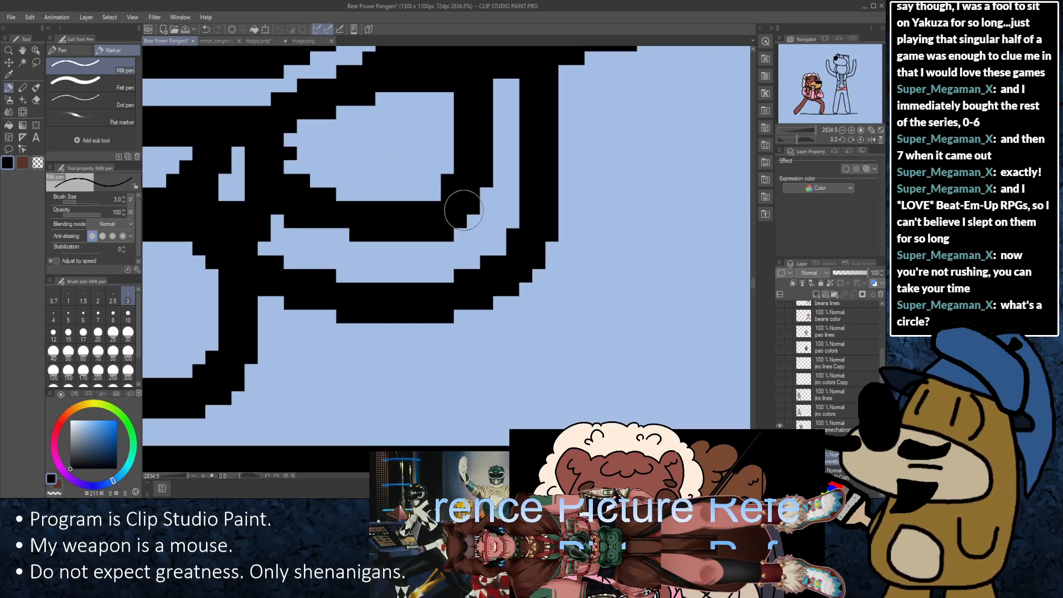
{"action": "mouse_move", "coordinate": [405, 175]}
{"action": "left_mouse_down"}
{"action": "mouse_move", "coordinate": [354, 216]}
{"action": "mouse_move", "coordinate": [344, 277]}
{"action": "mouse_move", "coordinate": [356, 325]}
{"action": "mouse_move", "coordinate": [382, 351]}
{"action": "mouse_move", "coordinate": [430, 366]}
{"action": "mouse_move", "coordinate": [491, 363]}
{"action": "mouse_move", "coordinate": [533, 332]}
{"action": "mouse_move", "coordinate": [561, 288]}
{"action": "mouse_move", "coordinate": [564, 242]}
{"action": "mouse_move", "coordinate": [528, 185]}
{"action": "mouse_move", "coordinate": [499, 168]}
{"action": "mouse_move", "coordinate": [425, 157]}
{"action": "left_mouse_up"}
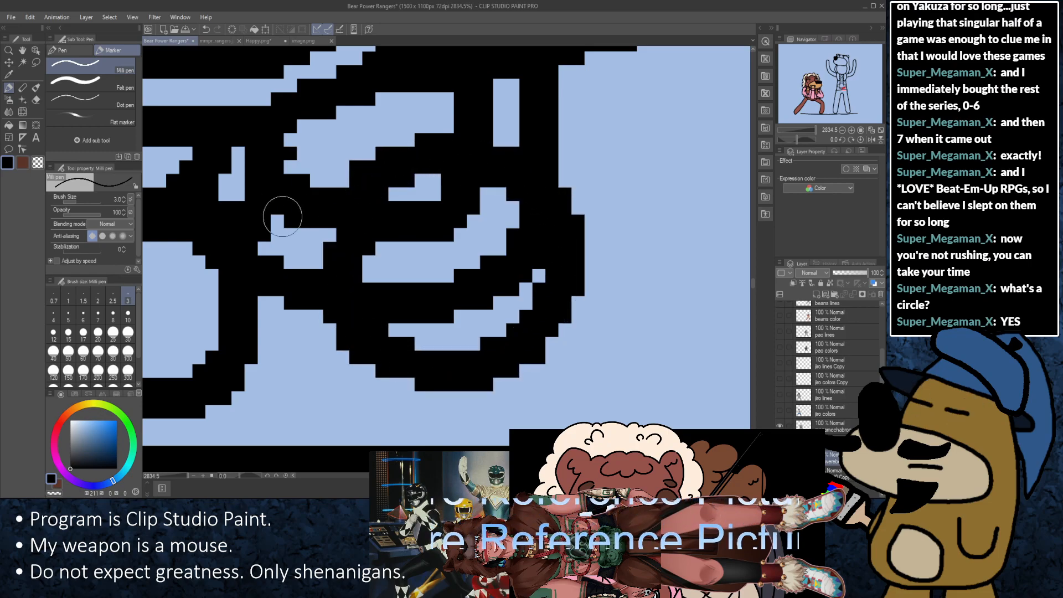
{"action": "scroll", "coordinate": [467, 197], "scroll_direction": "up", "scroll_amount": 1}
{"action": "mouse_move", "coordinate": [478, 199]}
{"action": "left_mouse_down"}
{"action": "mouse_move", "coordinate": [452, 194]}
{"action": "mouse_move", "coordinate": [394, 220]}
{"action": "mouse_move", "coordinate": [377, 258]}
{"action": "mouse_move", "coordinate": [389, 317]}
{"action": "mouse_move", "coordinate": [407, 331]}
{"action": "mouse_move", "coordinate": [491, 320]}
{"action": "mouse_move", "coordinate": [537, 272]}
{"action": "mouse_move", "coordinate": [521, 226]}
{"action": "mouse_move", "coordinate": [456, 213]}
{"action": "mouse_move", "coordinate": [411, 269]}
{"action": "mouse_move", "coordinate": [499, 258]}
{"action": "mouse_move", "coordinate": [445, 272]}
{"action": "left_mouse_up"}
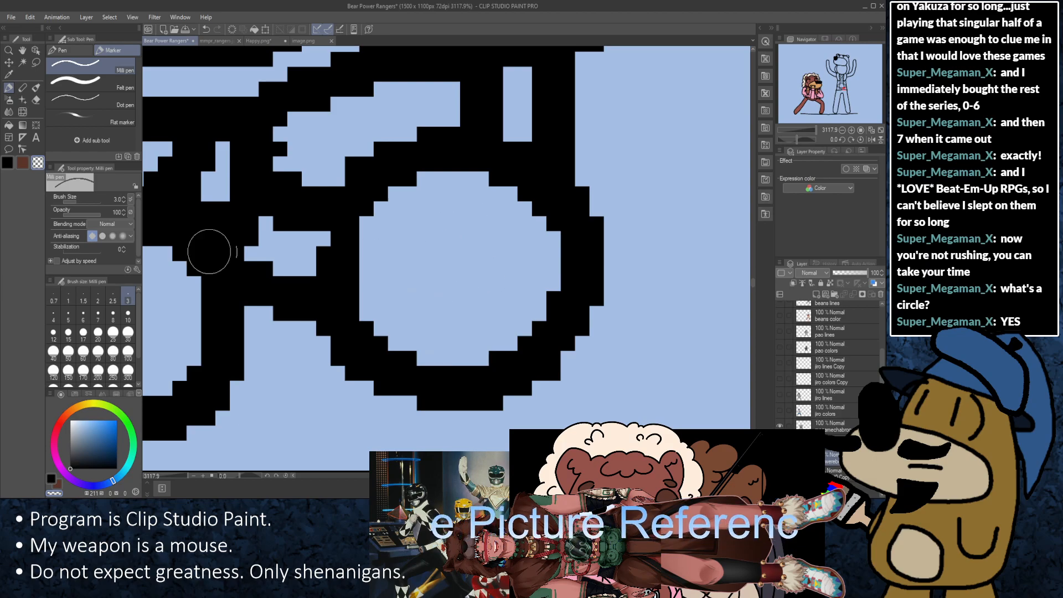
{"action": "left_click", "coordinate": [7, 163]}
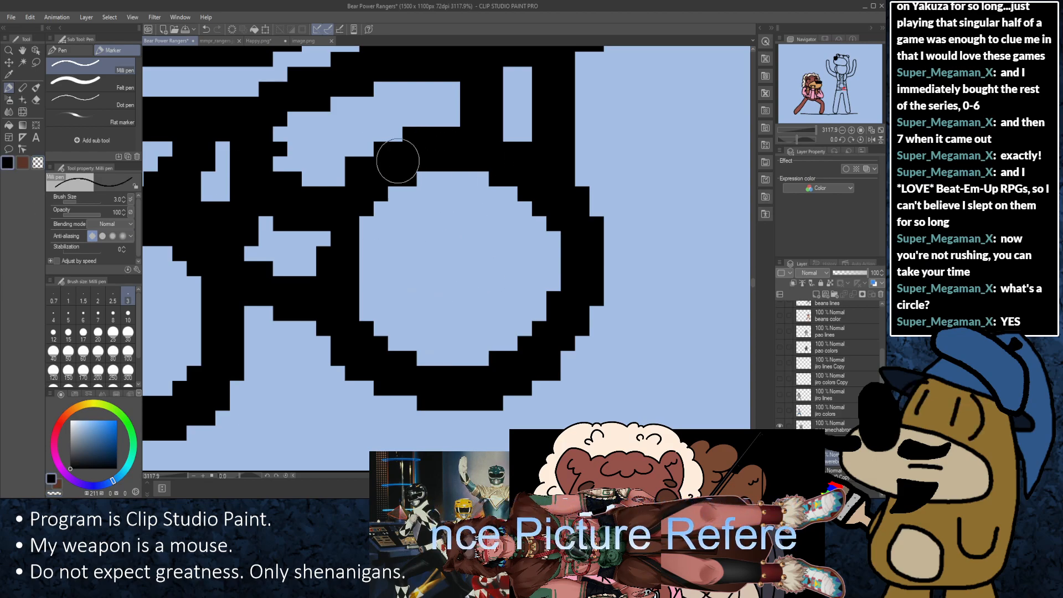
{"action": "mouse_move", "coordinate": [353, 194]}
{"action": "left_mouse_down"}
{"action": "mouse_move", "coordinate": [330, 282]}
{"action": "mouse_move", "coordinate": [359, 337]}
{"action": "mouse_move", "coordinate": [441, 387]}
{"action": "mouse_move", "coordinate": [509, 379]}
{"action": "mouse_move", "coordinate": [584, 269]}
{"action": "mouse_move", "coordinate": [551, 200]}
{"action": "mouse_move", "coordinate": [451, 130]}
{"action": "left_mouse_up"}
{"action": "scroll", "coordinate": [611, 139], "scroll_direction": "down", "scroll_amount": 10}
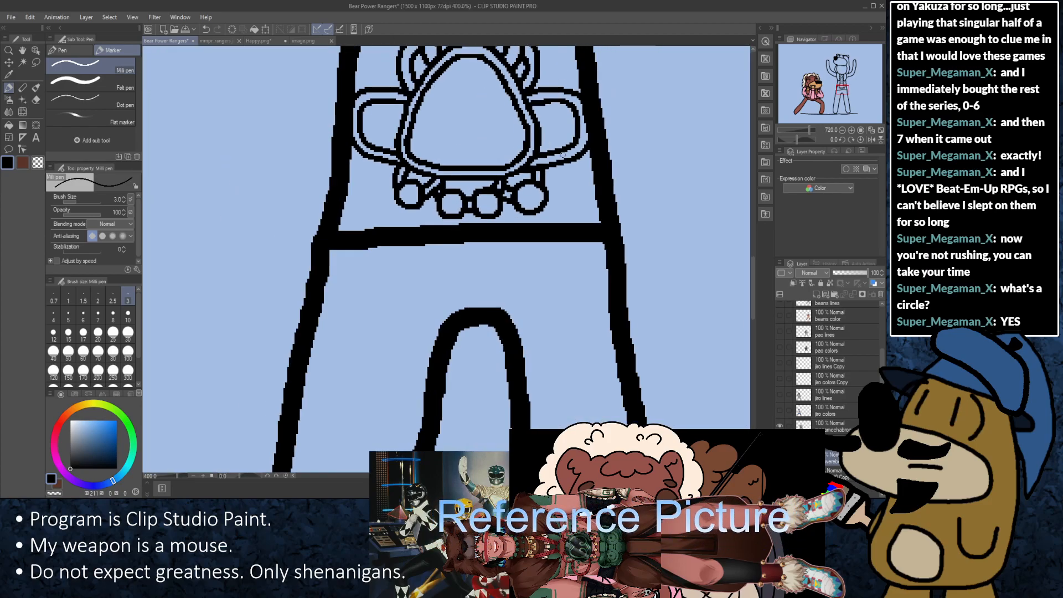
Step: Draw two parallel diagonal lines across the upper-left part of the arch above the triangle, linking it to the left lapel
{"action": "left_click_drag", "start_coordinate": [637, 91], "coordinate": [579, 297]}
{"action": "scroll", "coordinate": [588, 284], "scroll_direction": "down", "scroll_amount": 2}
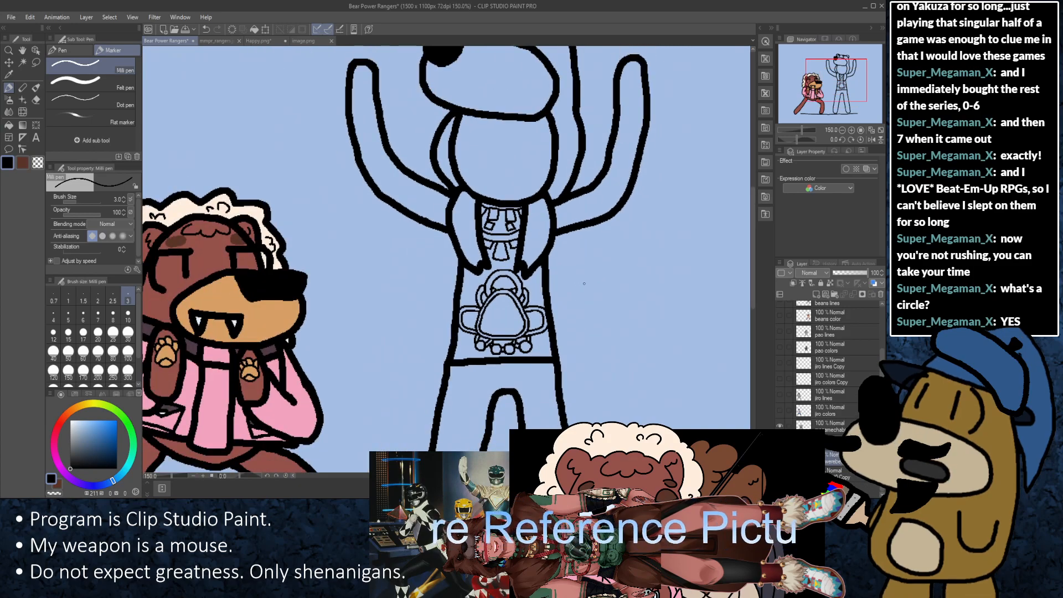
{"action": "scroll", "coordinate": [587, 284], "scroll_direction": "up", "scroll_amount": 2}
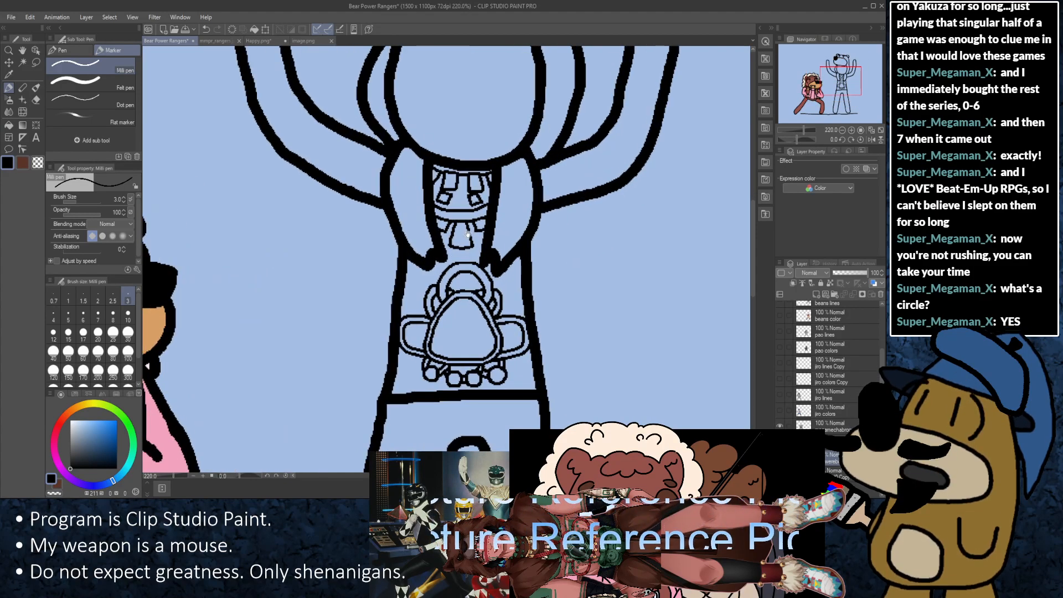
{"action": "left_click_drag", "start_coordinate": [464, 233], "coordinate": [470, 258]}
{"action": "scroll", "coordinate": [470, 258], "scroll_direction": "up", "scroll_amount": 5}
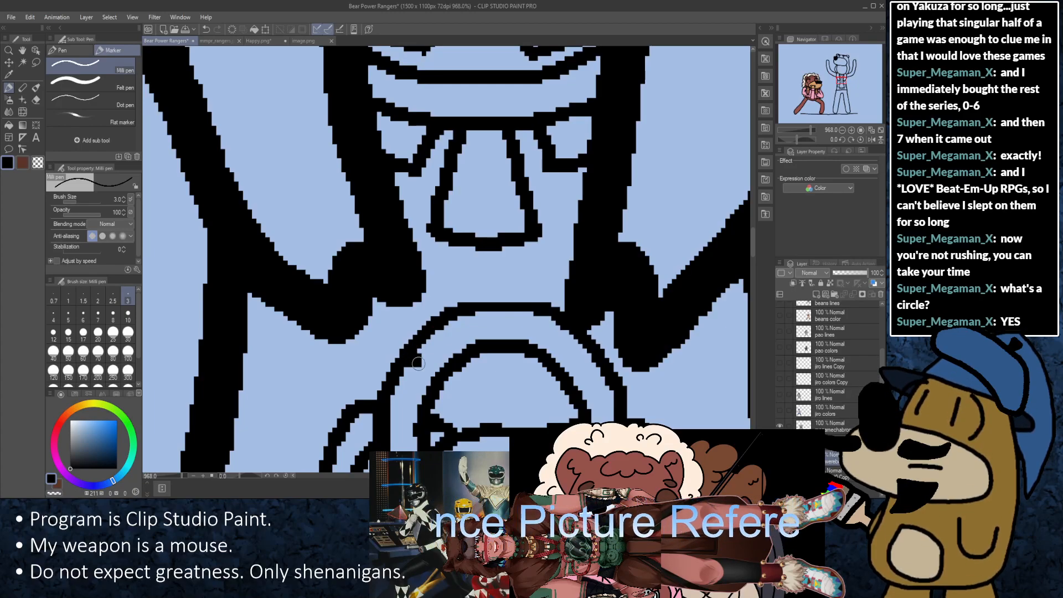
{"action": "left_click_drag", "start_coordinate": [410, 353], "coordinate": [433, 384]}
{"action": "key", "text": "ctrl+z"}
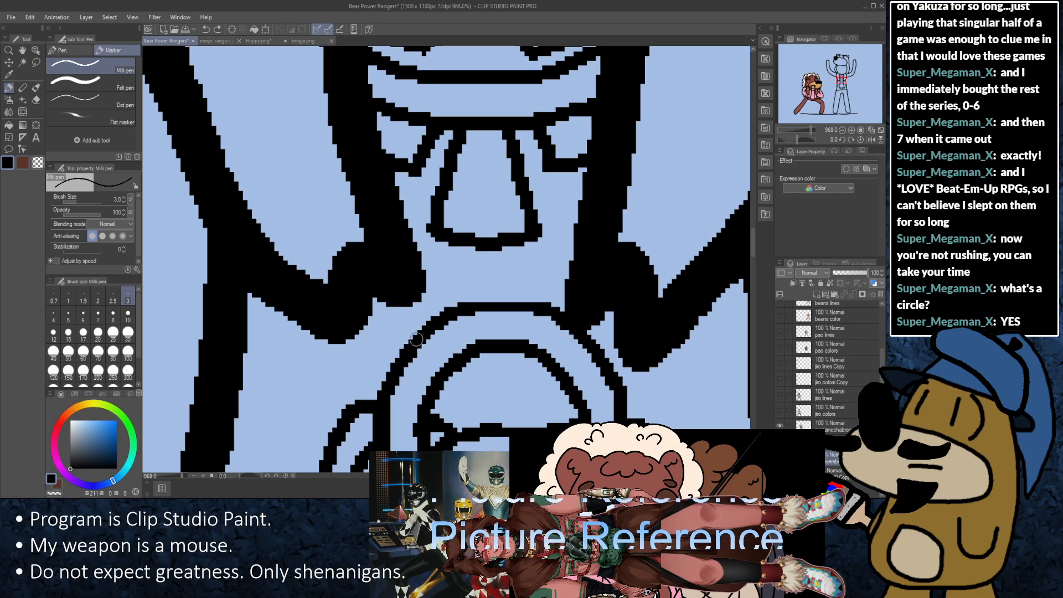
{"action": "mouse_move", "coordinate": [437, 381]}
{"action": "left_mouse_down"}
{"action": "mouse_move", "coordinate": [382, 294]}
{"action": "mouse_move", "coordinate": [433, 303]}
{"action": "mouse_move", "coordinate": [421, 278]}
{"action": "mouse_move", "coordinate": [463, 357]}
{"action": "left_mouse_up"}
Step: Draw two matching diagonal lines across the upper-right part of the arch to the right lapel, redoing the outer line until it fits
{"action": "left_click_drag", "start_coordinate": [534, 350], "coordinate": [575, 288]}
{"action": "mouse_move", "coordinate": [559, 379]}
{"action": "left_mouse_down"}
{"action": "mouse_move", "coordinate": [600, 347]}
{"action": "mouse_move", "coordinate": [621, 302]}
{"action": "left_mouse_up"}
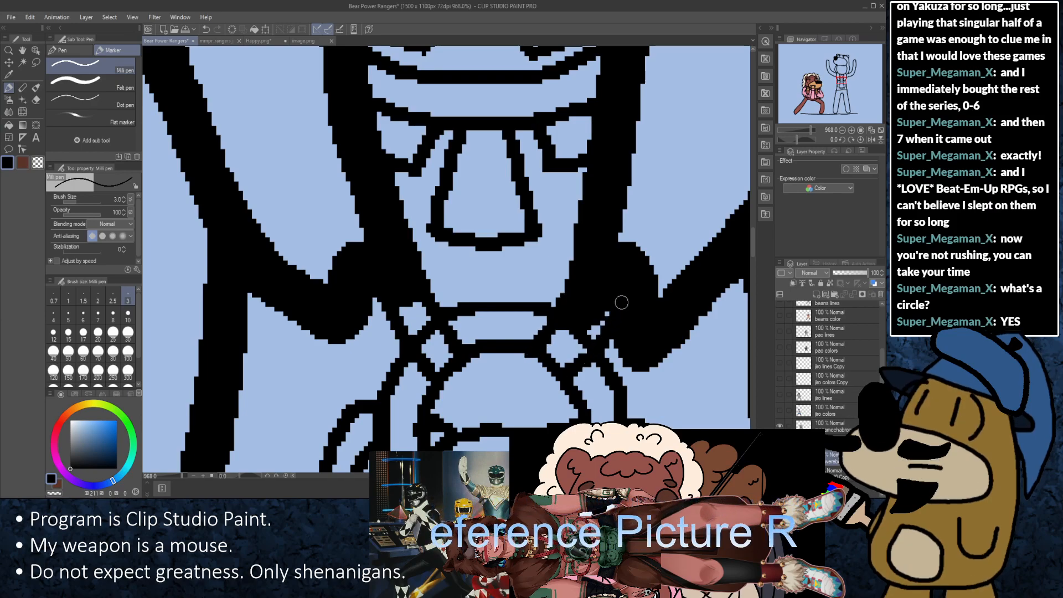
{"action": "key", "text": "ctrl+z"}
{"action": "left_click_drag", "start_coordinate": [570, 379], "coordinate": [612, 332]}
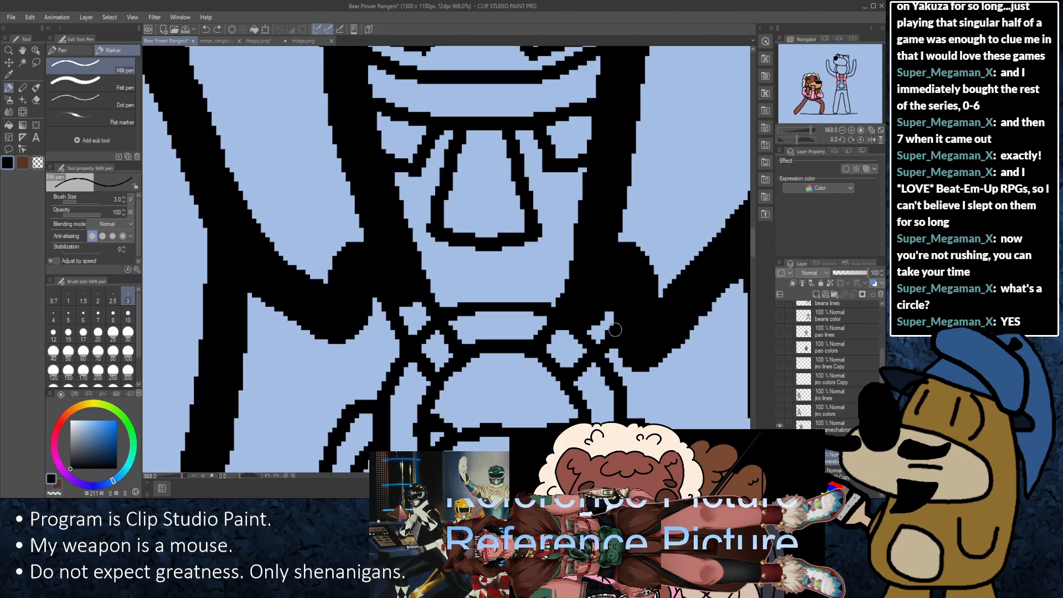
{"action": "key", "text": "ctrl+z"}
{"action": "left_click_drag", "start_coordinate": [568, 379], "coordinate": [611, 319]}
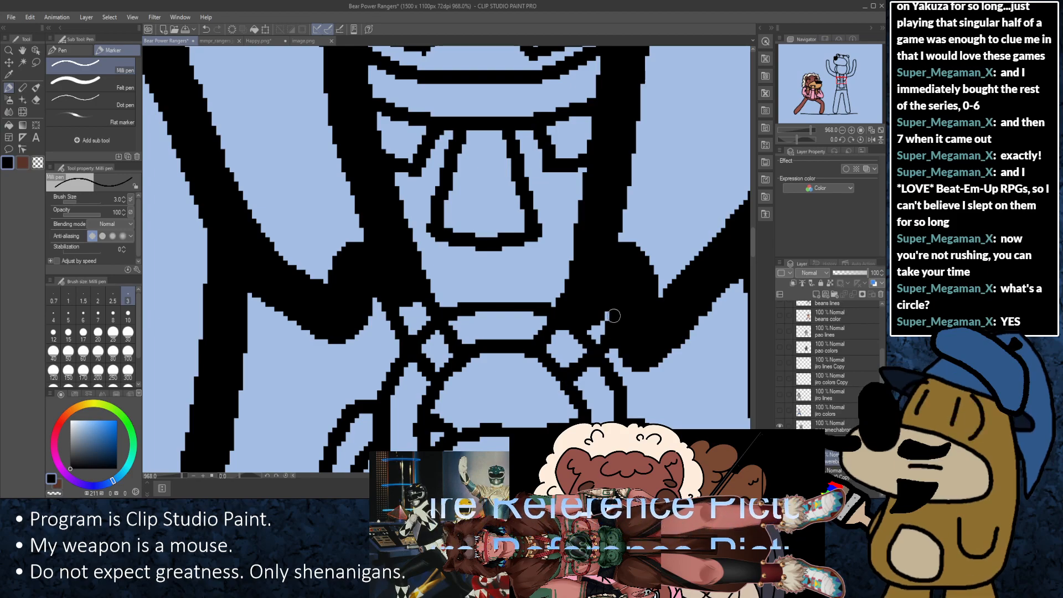
{"action": "scroll", "coordinate": [422, 330], "scroll_direction": "up", "scroll_amount": 3}
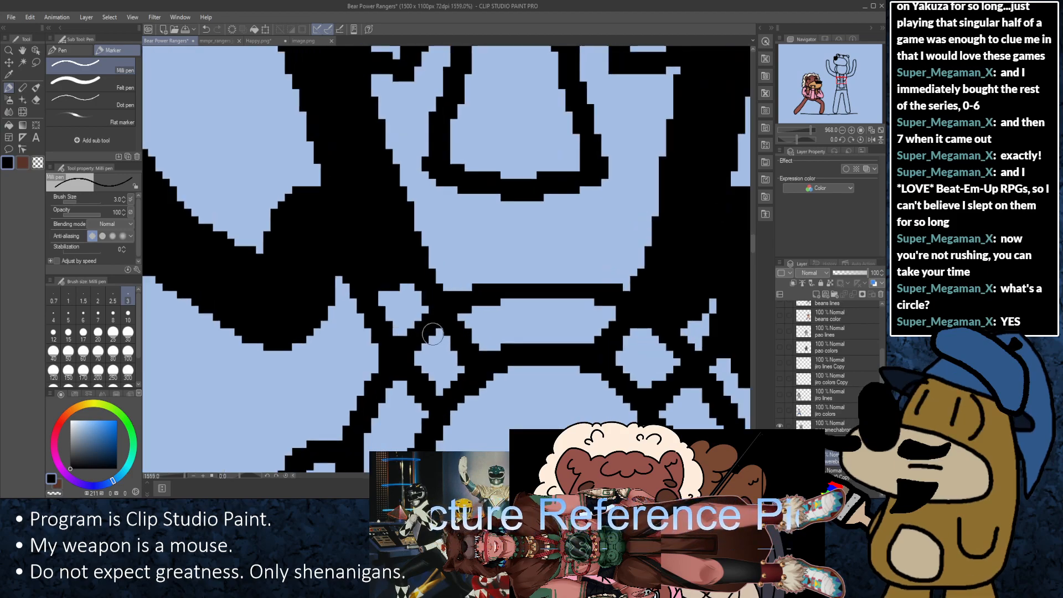
Step: Clear the arch lines crossing the inside of the left and right diagonal straps with the transparent colour at pen size 3
{"action": "left_click", "coordinate": [124, 203]}
{"action": "left_click", "coordinate": [124, 203]}
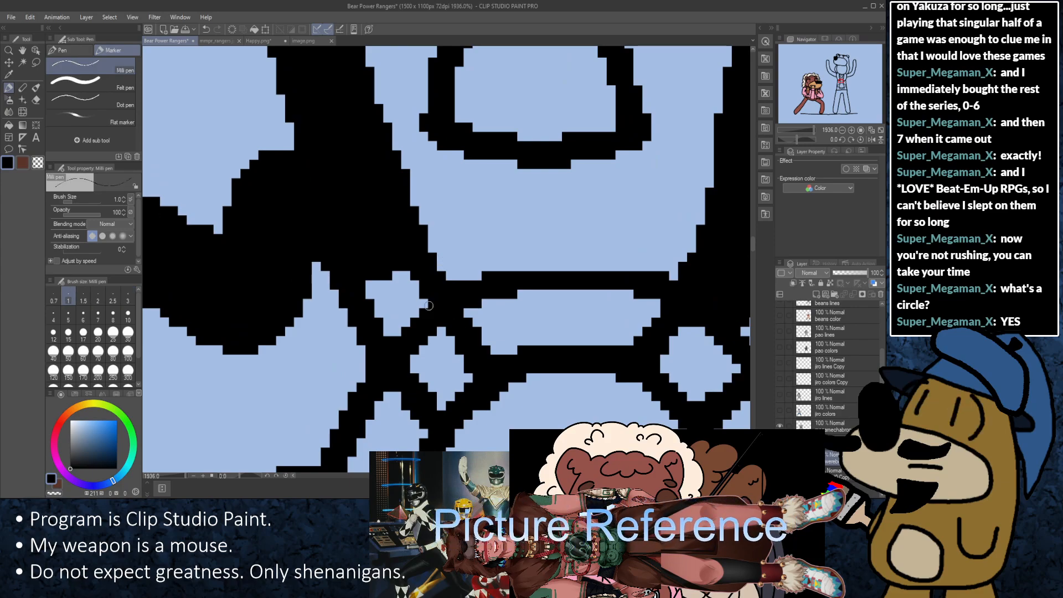
{"action": "left_click", "coordinate": [123, 202]}
{"action": "left_click", "coordinate": [127, 299]}
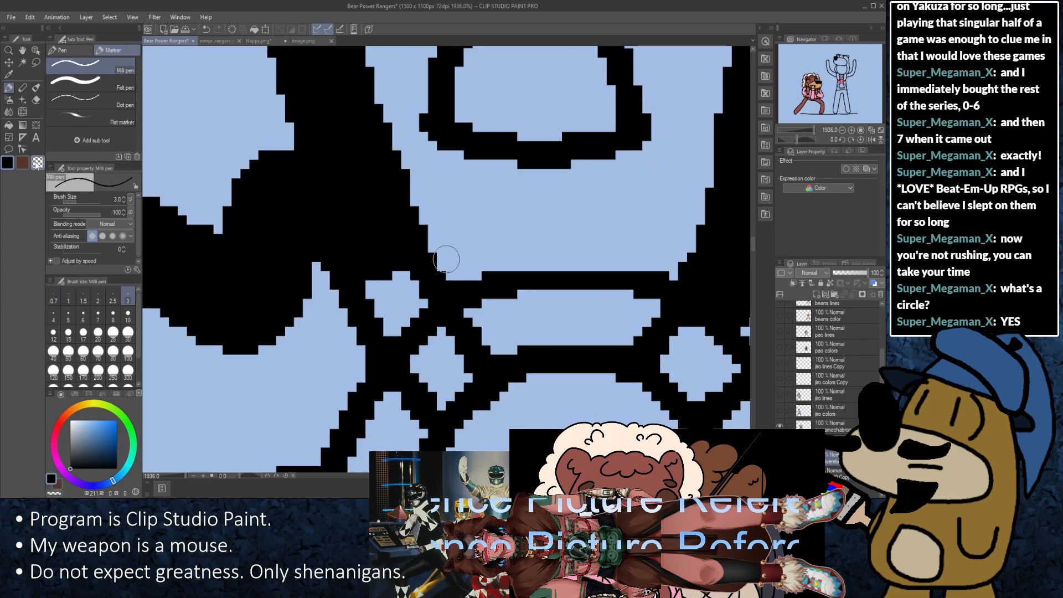
{"action": "scroll", "coordinate": [519, 332], "scroll_direction": "up", "scroll_amount": 2}
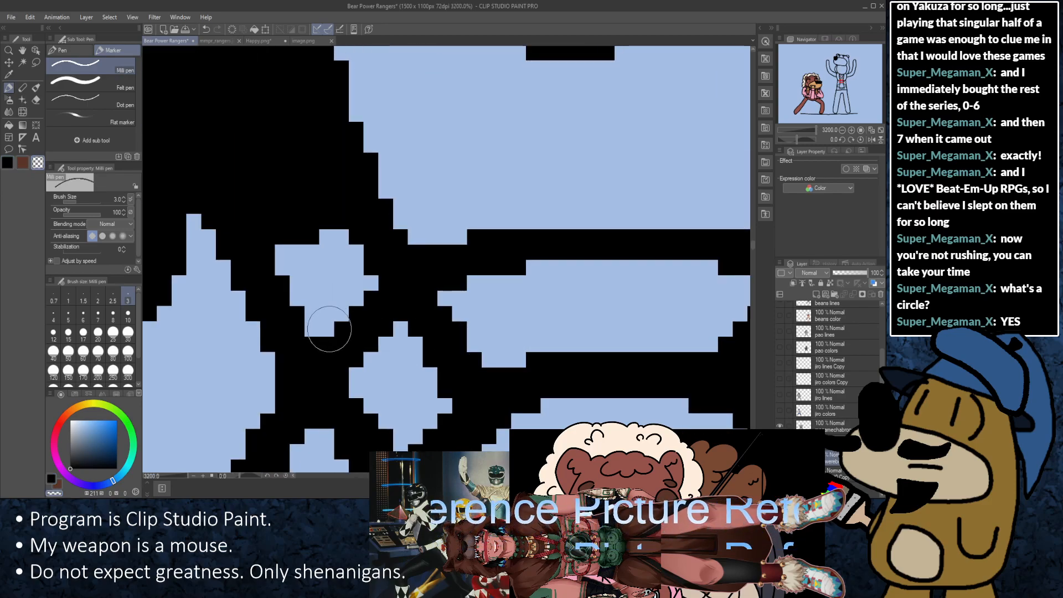
{"action": "mouse_move", "coordinate": [344, 308]}
{"action": "left_mouse_down"}
{"action": "mouse_move", "coordinate": [377, 341]}
{"action": "mouse_move", "coordinate": [363, 307]}
{"action": "mouse_move", "coordinate": [392, 337]}
{"action": "left_mouse_up"}
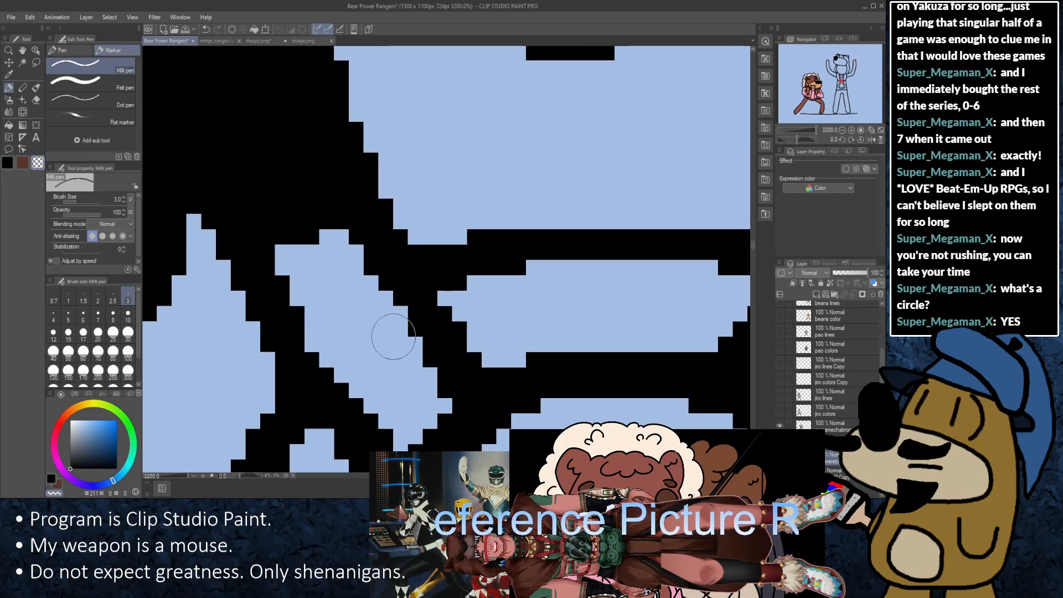
{"action": "left_click_drag", "start_coordinate": [729, 314], "coordinate": [358, 259]}
{"action": "scroll", "coordinate": [513, 266], "scroll_direction": "down", "scroll_amount": 3}
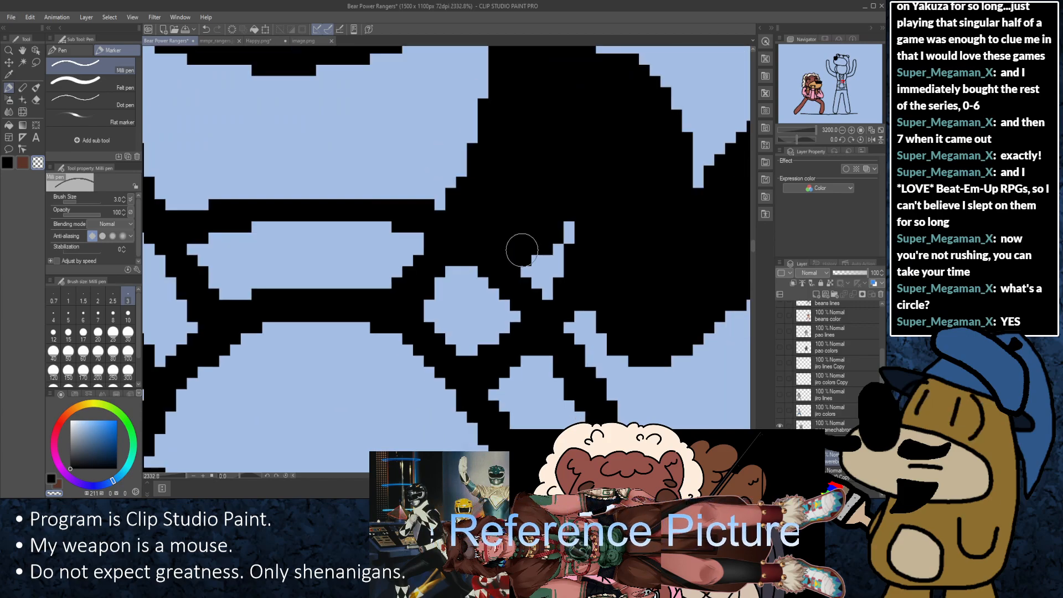
{"action": "mouse_move", "coordinate": [530, 288]}
{"action": "left_mouse_down"}
{"action": "mouse_move", "coordinate": [506, 299]}
{"action": "mouse_move", "coordinate": [524, 278]}
{"action": "mouse_move", "coordinate": [489, 284]}
{"action": "left_mouse_up"}
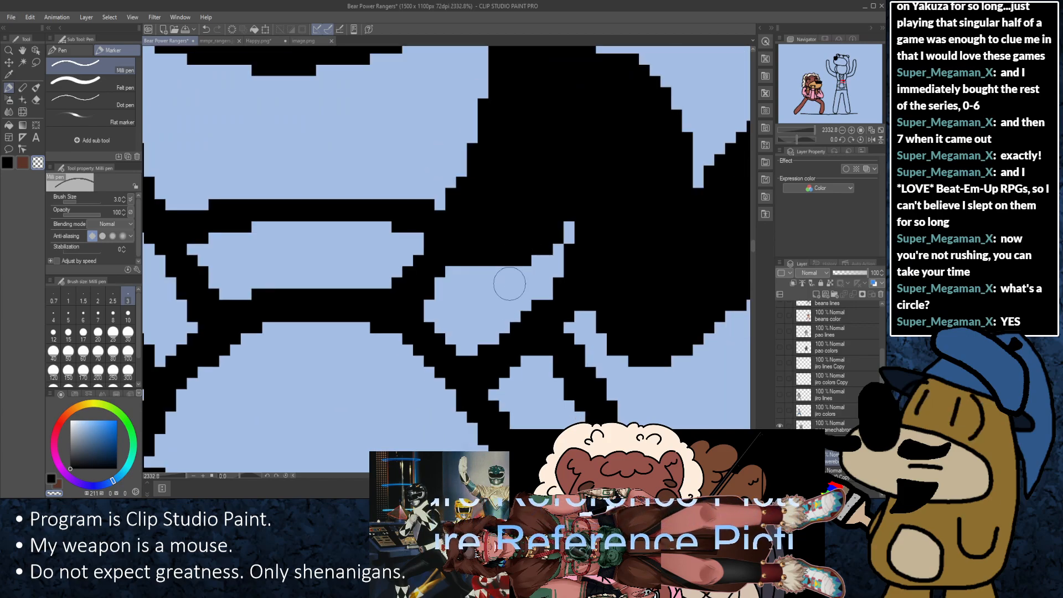
{"action": "left_click", "coordinate": [528, 271]}
{"action": "scroll", "coordinate": [435, 294], "scroll_direction": "down", "scroll_amount": 1}
{"action": "scroll", "coordinate": [431, 296], "scroll_direction": "down", "scroll_amount": 2}
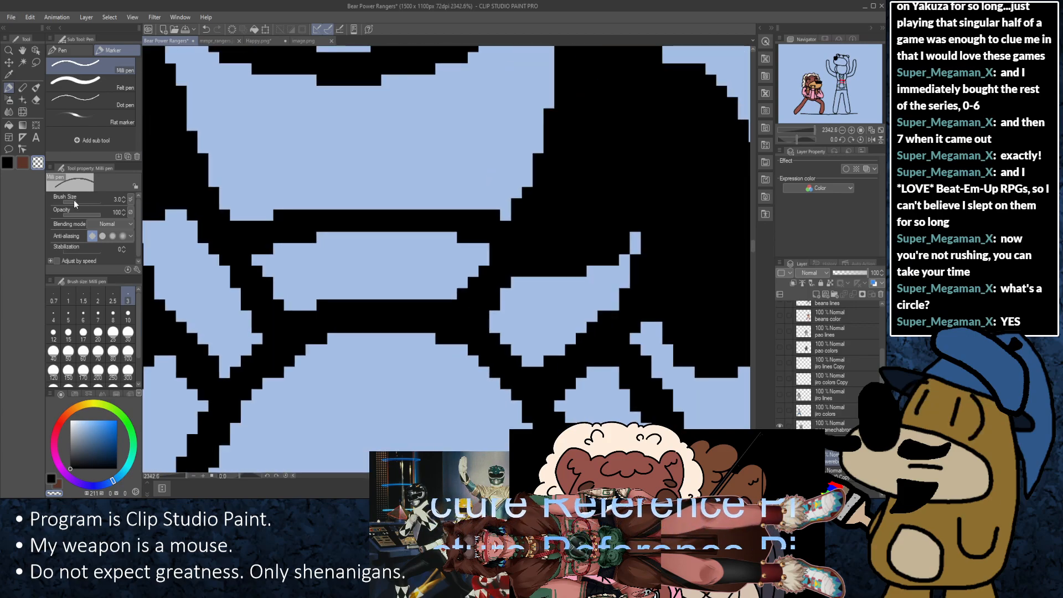
Step: Switch back to black and even out the lower outlines of the diagonal straps beside the arch
{"action": "scroll", "coordinate": [361, 309], "scroll_direction": "up", "scroll_amount": 2}
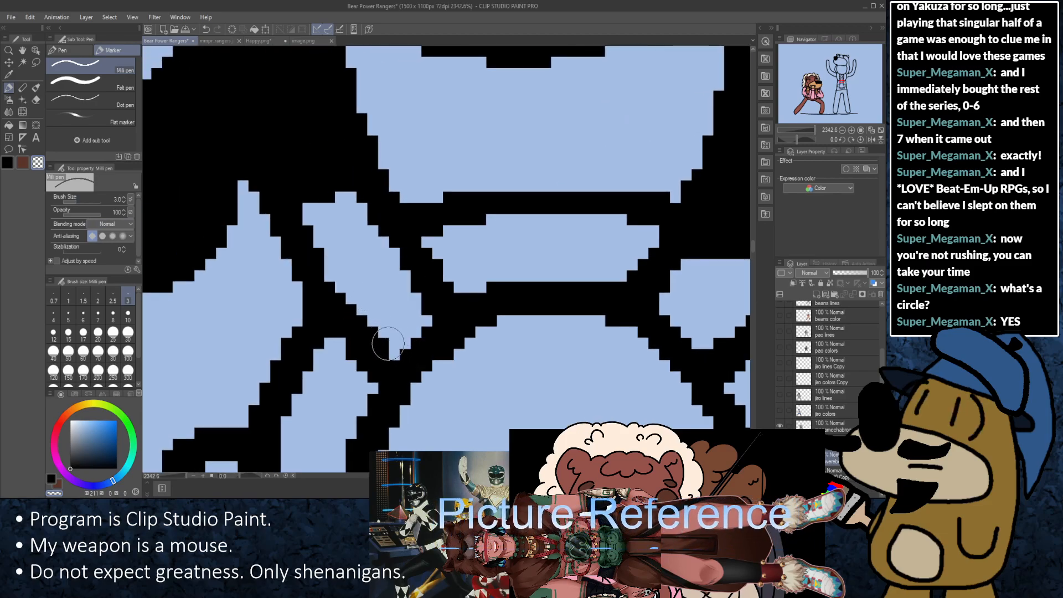
{"action": "key", "text": "c"}
{"action": "mouse_move", "coordinate": [301, 249]}
{"action": "left_mouse_down"}
{"action": "mouse_move", "coordinate": [313, 282]}
{"action": "mouse_move", "coordinate": [378, 368]}
{"action": "left_mouse_up"}
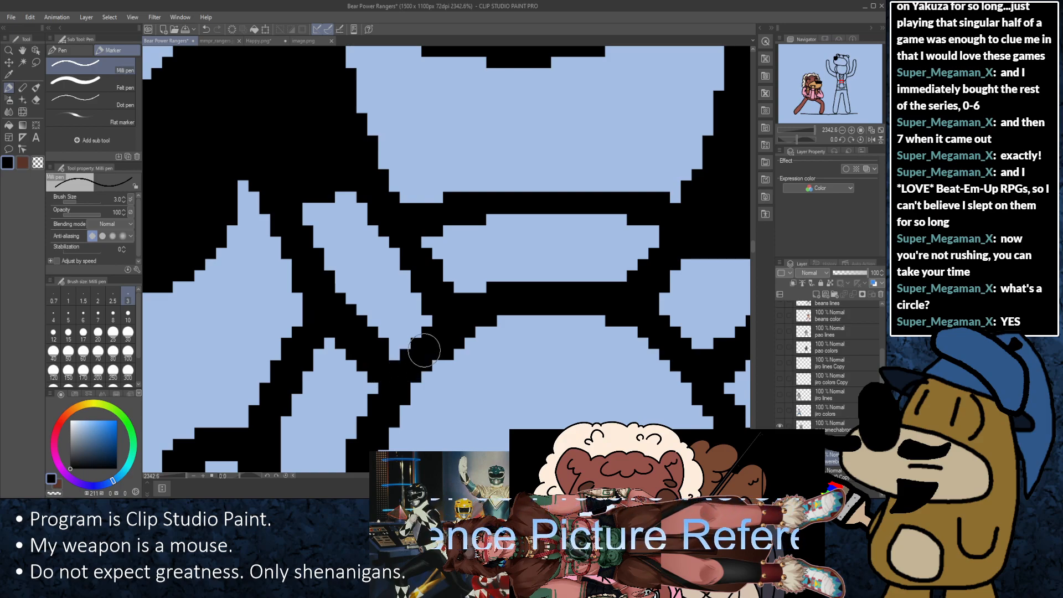
{"action": "left_click_drag", "start_coordinate": [579, 308], "coordinate": [389, 302]}
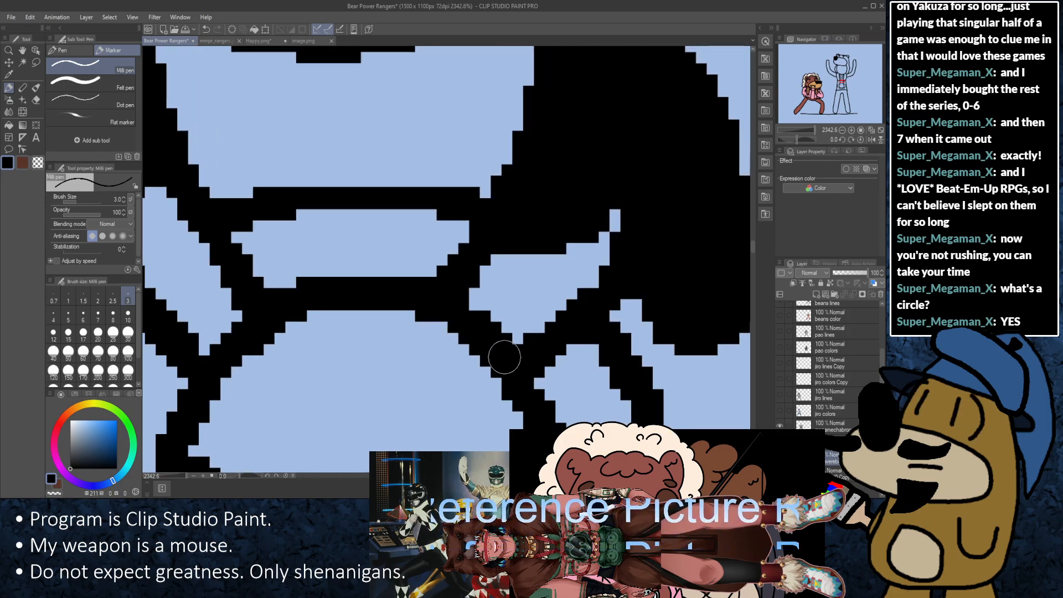
{"action": "left_click_drag", "start_coordinate": [324, 279], "coordinate": [442, 285]}
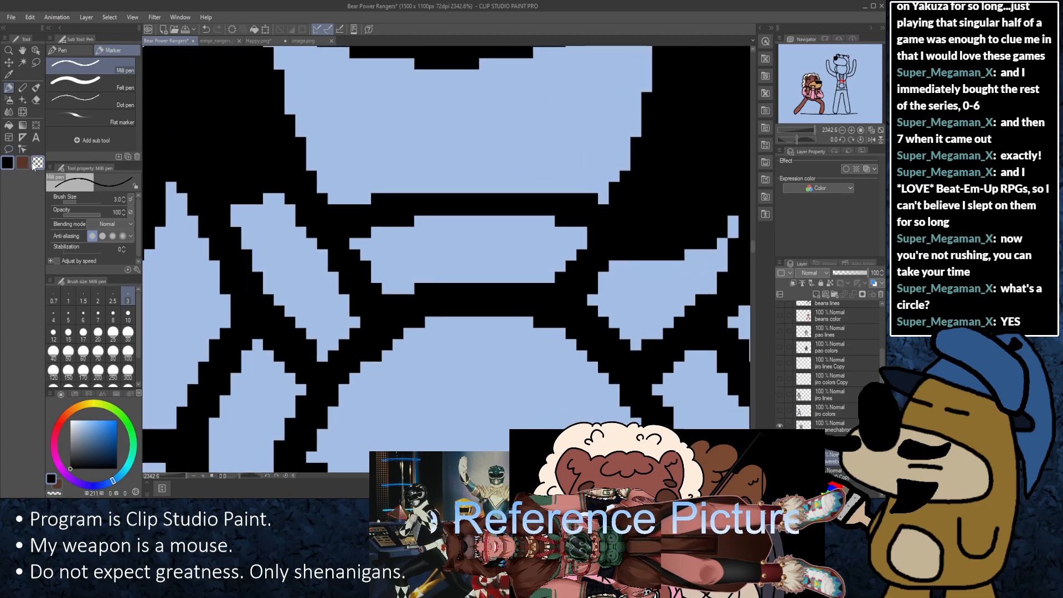
Step: Draw a thin black line at pen size 1 along the middle of each diagonal strap, redoing the one on the right
{"action": "left_click", "coordinate": [69, 298]}
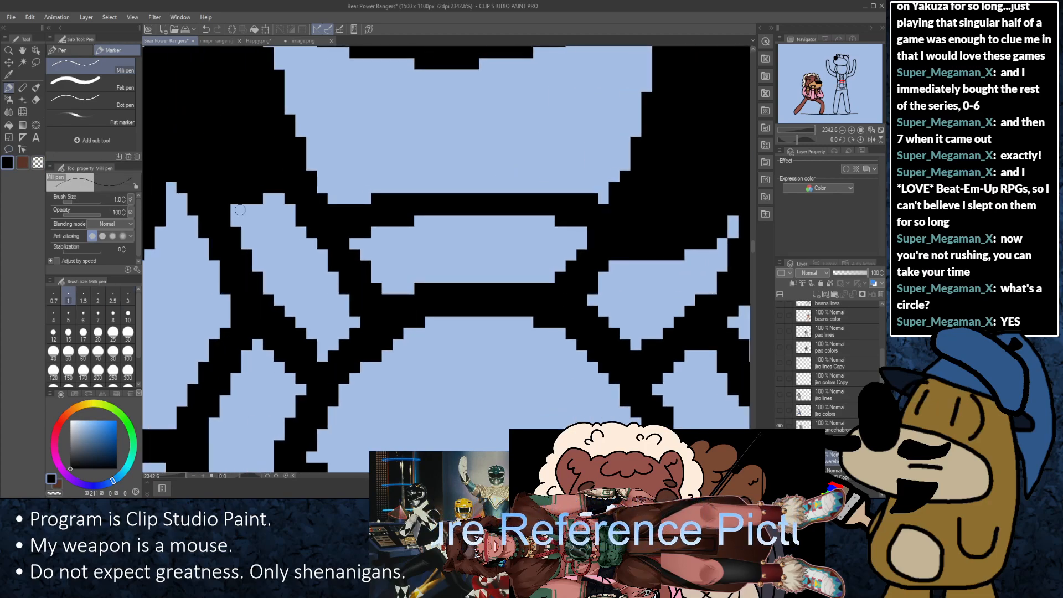
{"action": "left_click_drag", "start_coordinate": [237, 206], "coordinate": [341, 340]}
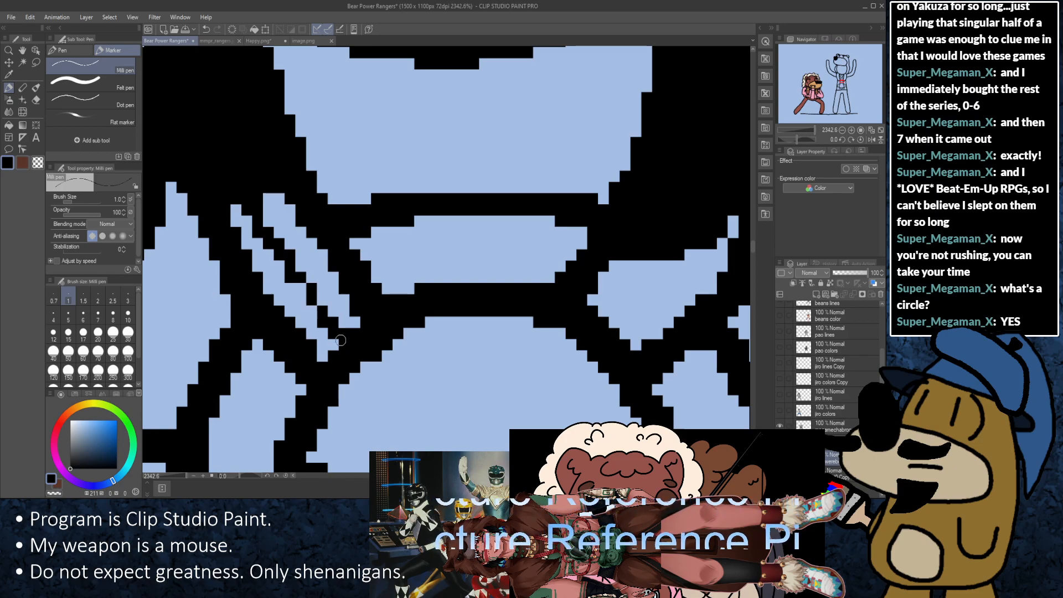
{"action": "mouse_move", "coordinate": [689, 251]}
{"action": "left_mouse_down"}
{"action": "mouse_move", "coordinate": [605, 317]}
{"action": "mouse_move", "coordinate": [654, 303]}
{"action": "mouse_move", "coordinate": [630, 307]}
{"action": "mouse_move", "coordinate": [710, 230]}
{"action": "left_mouse_up"}
{"action": "key", "text": "ctrl+z"}
{"action": "scroll", "coordinate": [669, 257], "scroll_direction": "down", "scroll_amount": 8}
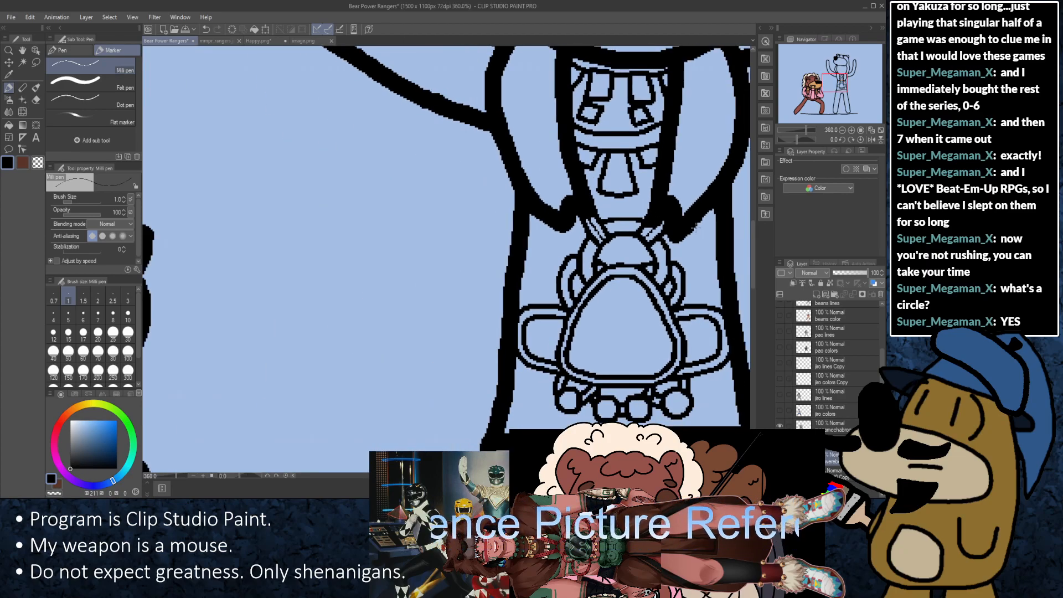
{"action": "scroll", "coordinate": [598, 214], "scroll_direction": "up", "scroll_amount": 6}
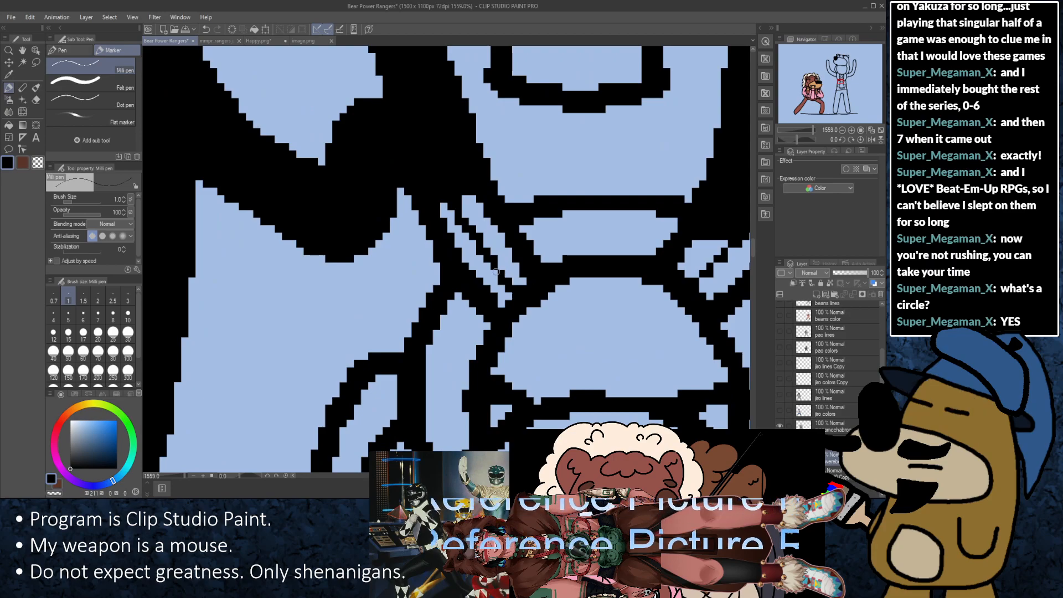
{"action": "left_click_drag", "start_coordinate": [663, 245], "coordinate": [475, 258]}
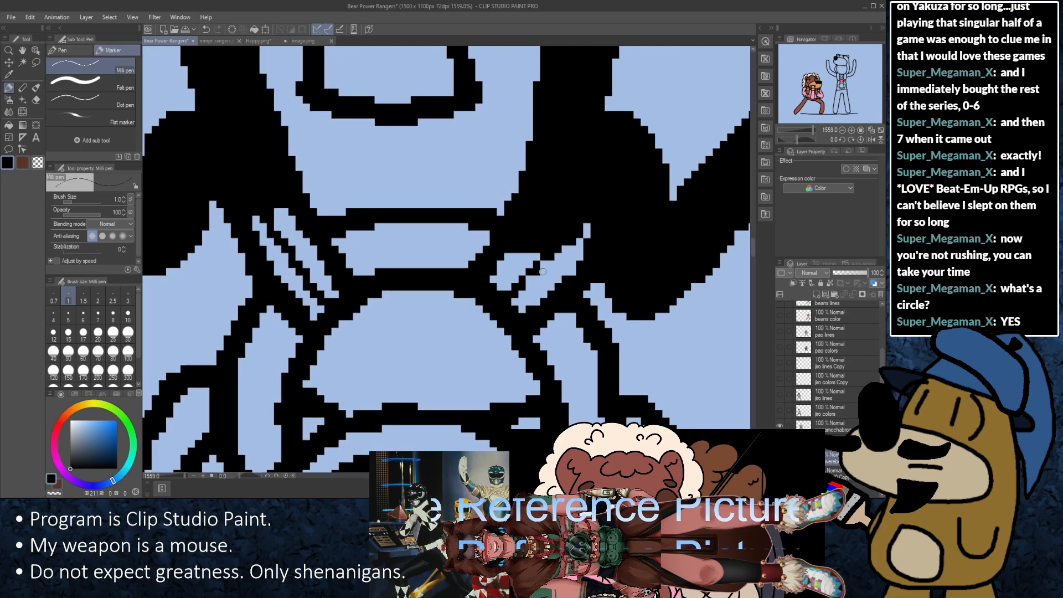
{"action": "scroll", "coordinate": [585, 274], "scroll_direction": "down", "scroll_amount": 8}
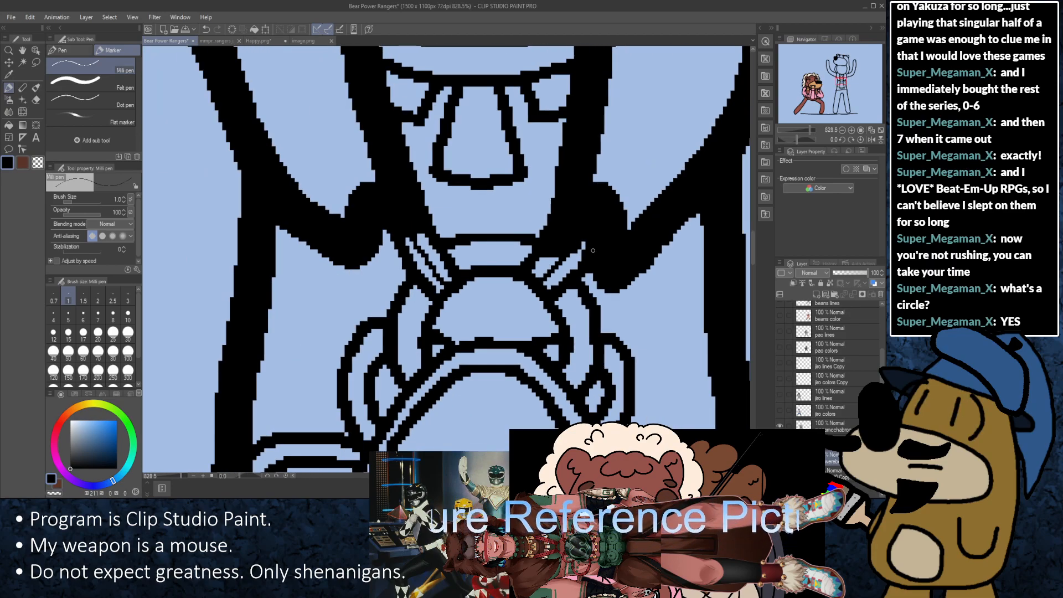
{"action": "scroll", "coordinate": [505, 281], "scroll_direction": "down", "scroll_amount": 3}
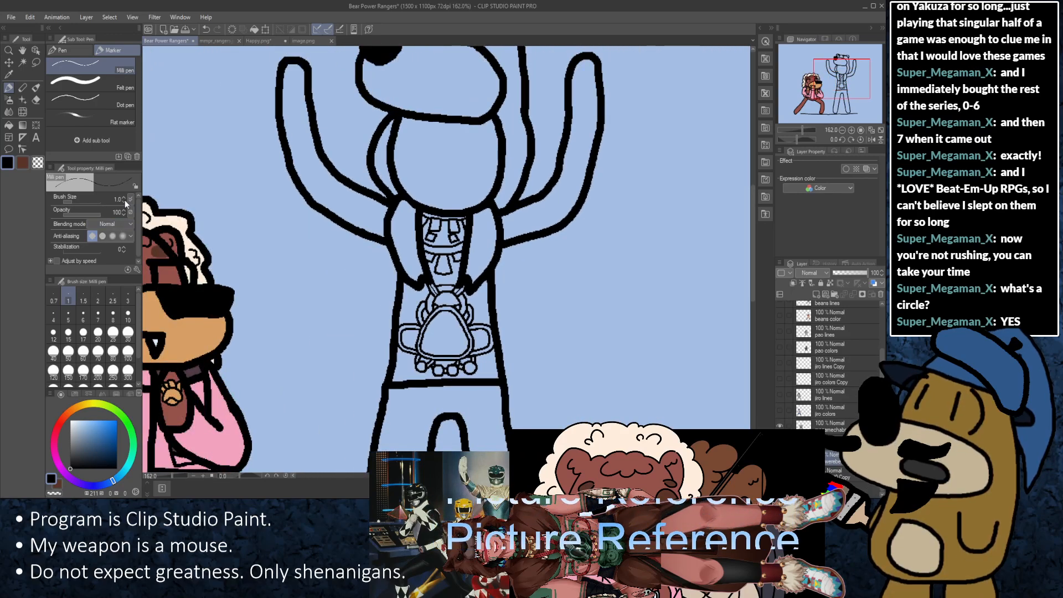
Step: Draw the left mouth curve at pen size 10, from the middle of the bear's muzzle to its lower outline
{"action": "left_click", "coordinate": [128, 297]}
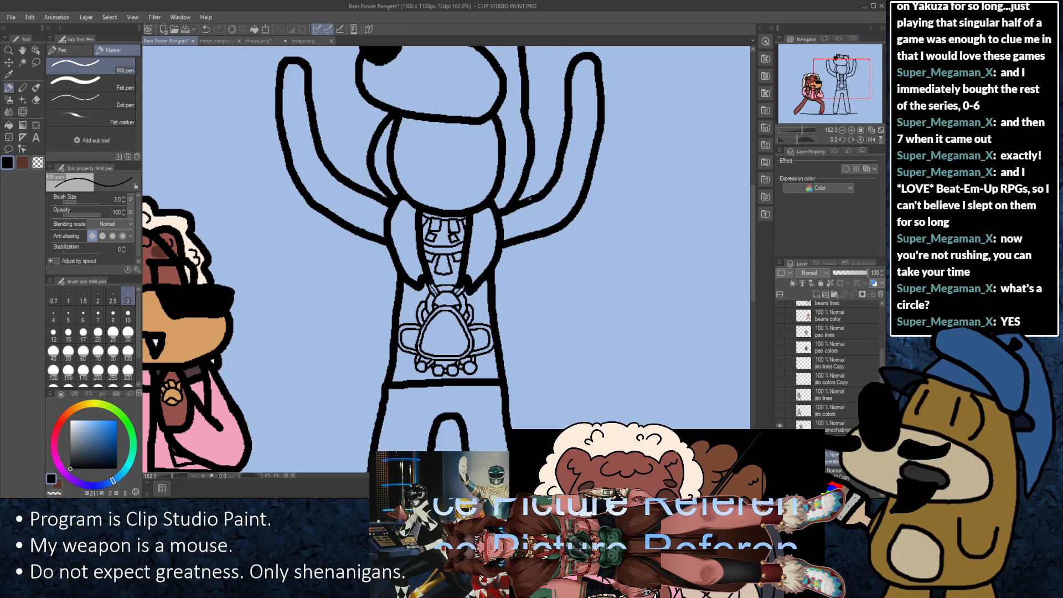
{"action": "scroll", "coordinate": [589, 273], "scroll_direction": "down", "scroll_amount": 2}
{"action": "scroll", "coordinate": [589, 273], "scroll_direction": "down", "scroll_amount": 1}
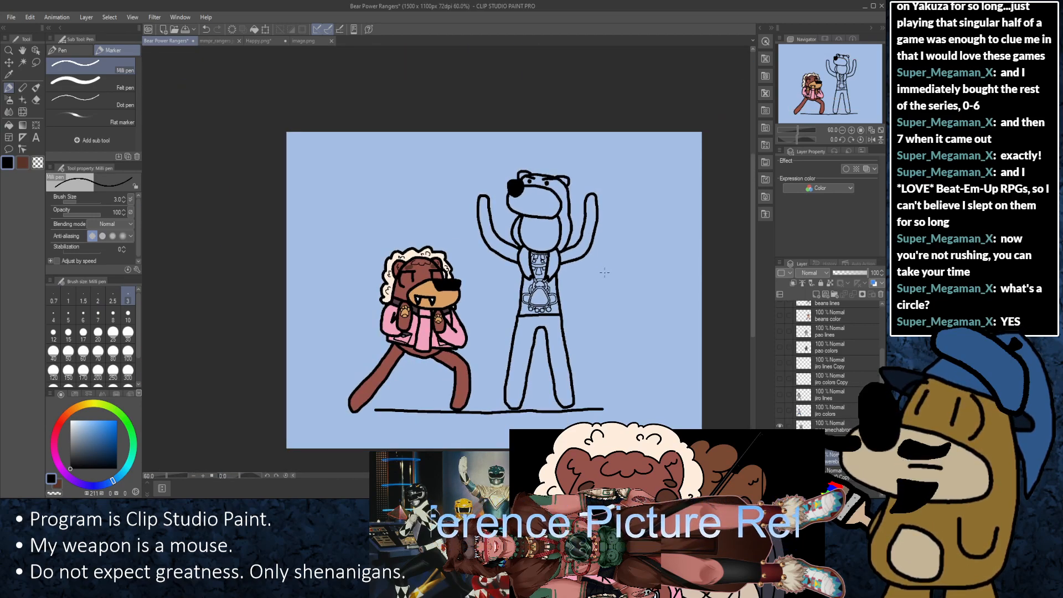
{"action": "scroll", "coordinate": [604, 272], "scroll_direction": "up", "scroll_amount": 2}
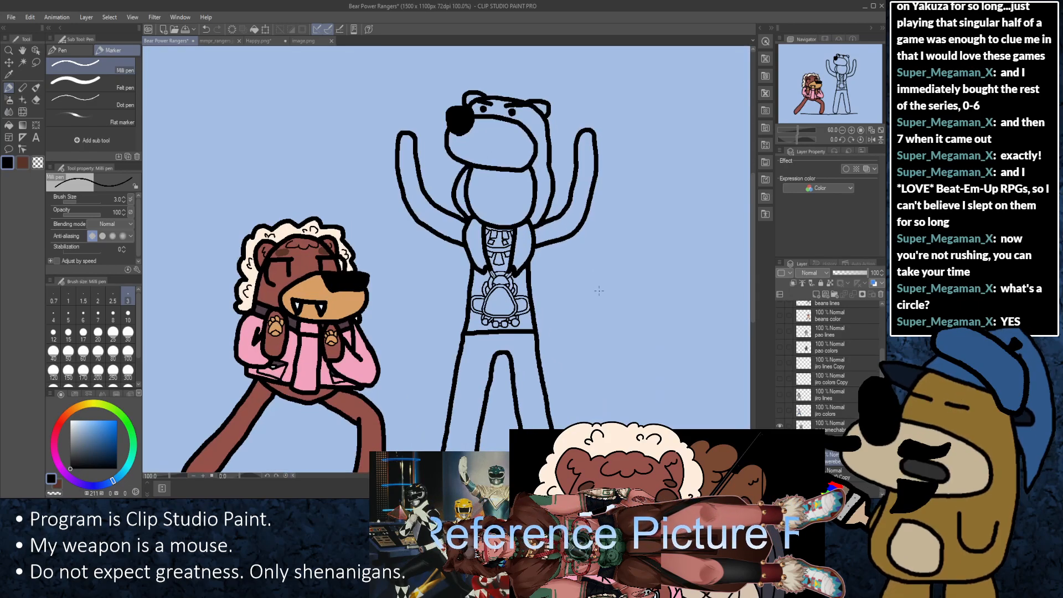
{"action": "scroll", "coordinate": [599, 290], "scroll_direction": "up", "scroll_amount": 1}
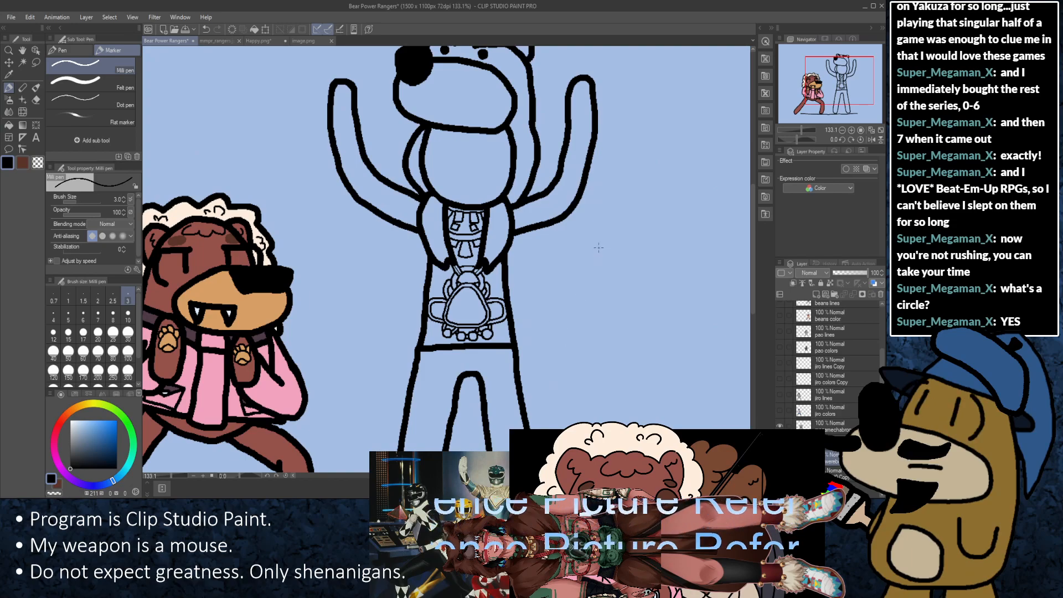
{"action": "left_click_drag", "start_coordinate": [579, 183], "coordinate": [588, 308]}
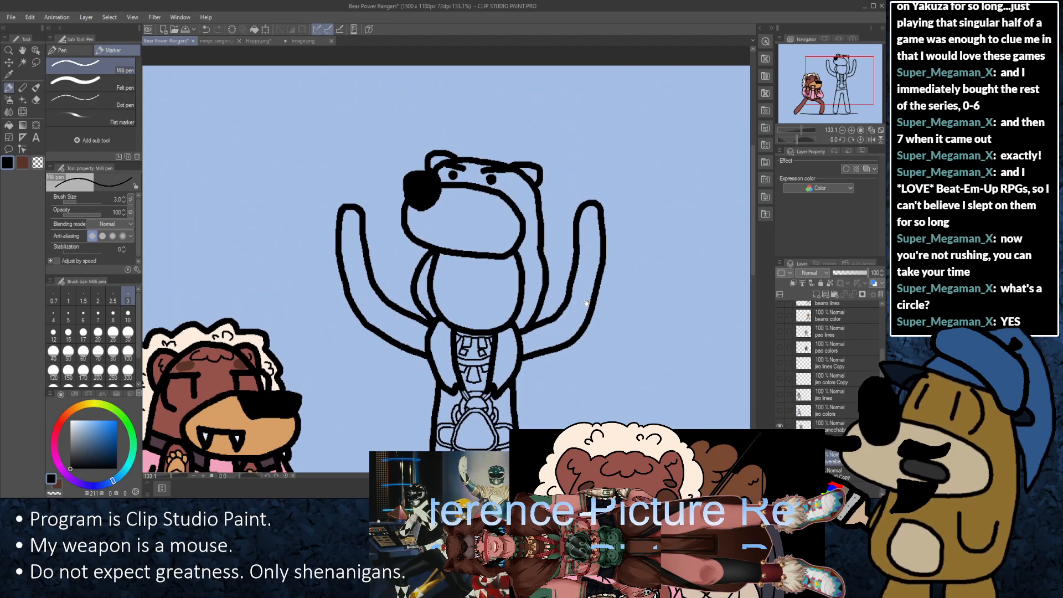
{"action": "scroll", "coordinate": [532, 250], "scroll_direction": "up", "scroll_amount": 2}
{"action": "scroll", "coordinate": [532, 250], "scroll_direction": "up", "scroll_amount": 1}
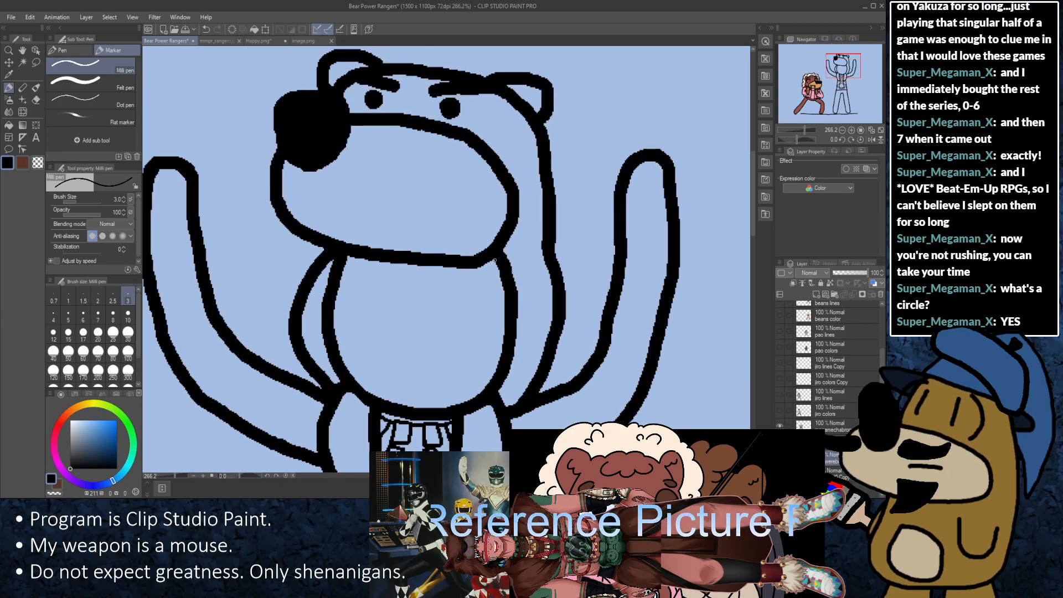
{"action": "left_click", "coordinate": [123, 197]}
{"action": "left_click", "coordinate": [124, 197]}
{"action": "left_click", "coordinate": [124, 198]}
{"action": "left_click", "coordinate": [124, 198]}
{"action": "left_click", "coordinate": [124, 198]}
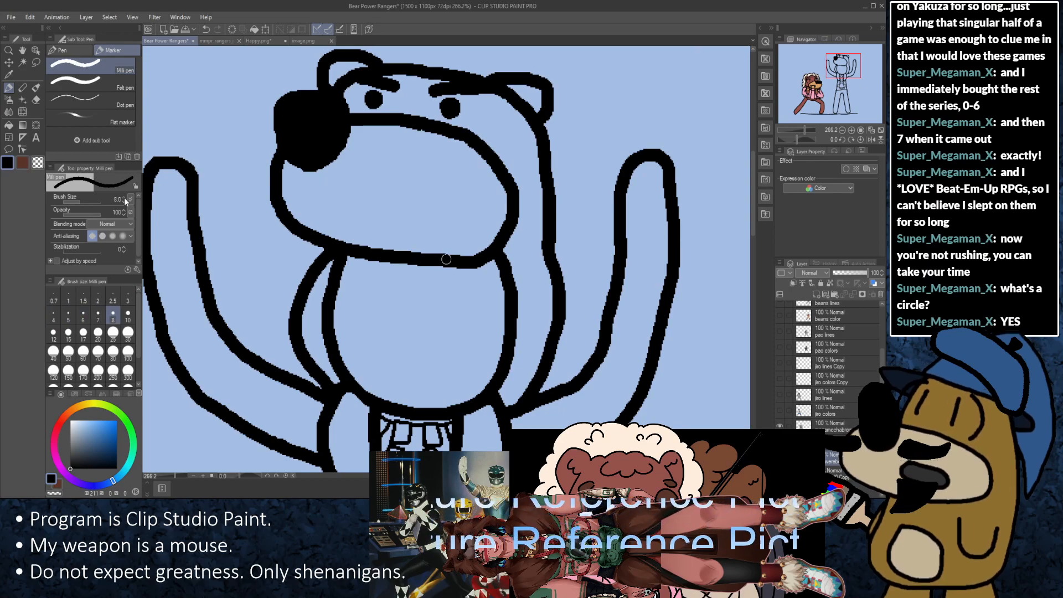
{"action": "left_click", "coordinate": [124, 197]}
{"action": "left_click", "coordinate": [124, 197]}
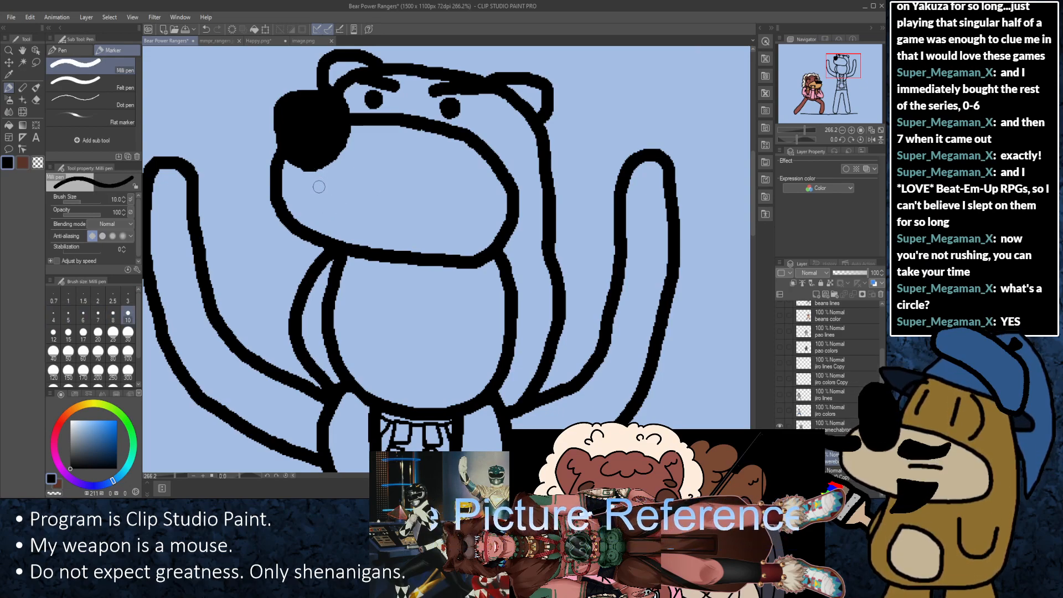
{"action": "mouse_move", "coordinate": [361, 186]}
{"action": "left_mouse_down"}
{"action": "mouse_move", "coordinate": [362, 203]}
{"action": "mouse_move", "coordinate": [322, 235]}
{"action": "left_mouse_up"}
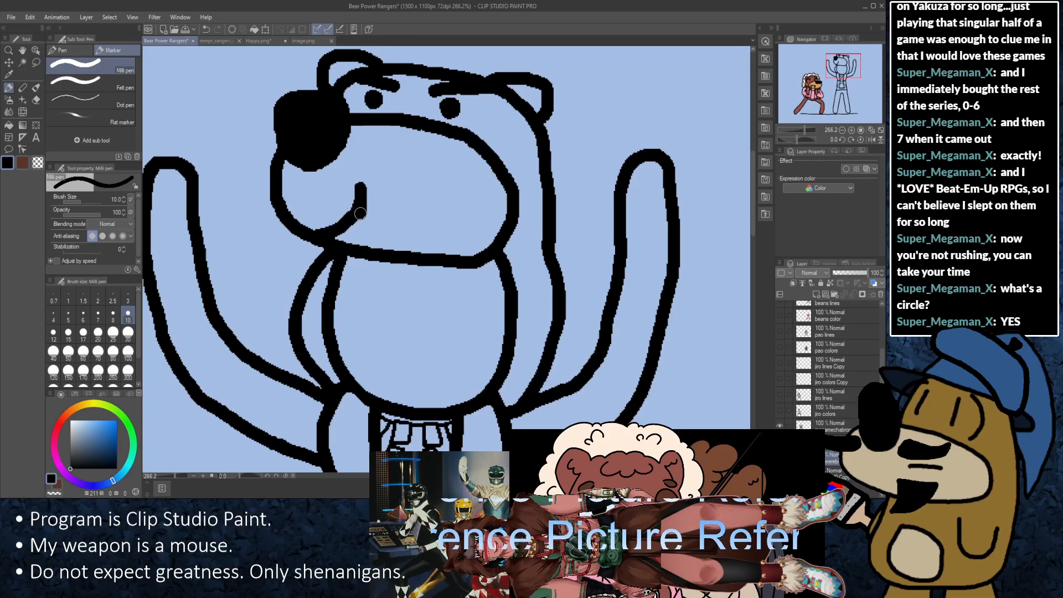
Step: Draw the right mouth curve from the same peak to the muzzle's lower outline, redoing the stroke for a smoother curve
{"action": "mouse_move", "coordinate": [362, 195]}
{"action": "left_mouse_down"}
{"action": "mouse_move", "coordinate": [365, 234]}
{"action": "mouse_move", "coordinate": [409, 261]}
{"action": "left_mouse_up"}
{"action": "key", "text": "ctrl+z"}
{"action": "key", "text": "ctrl+z"}
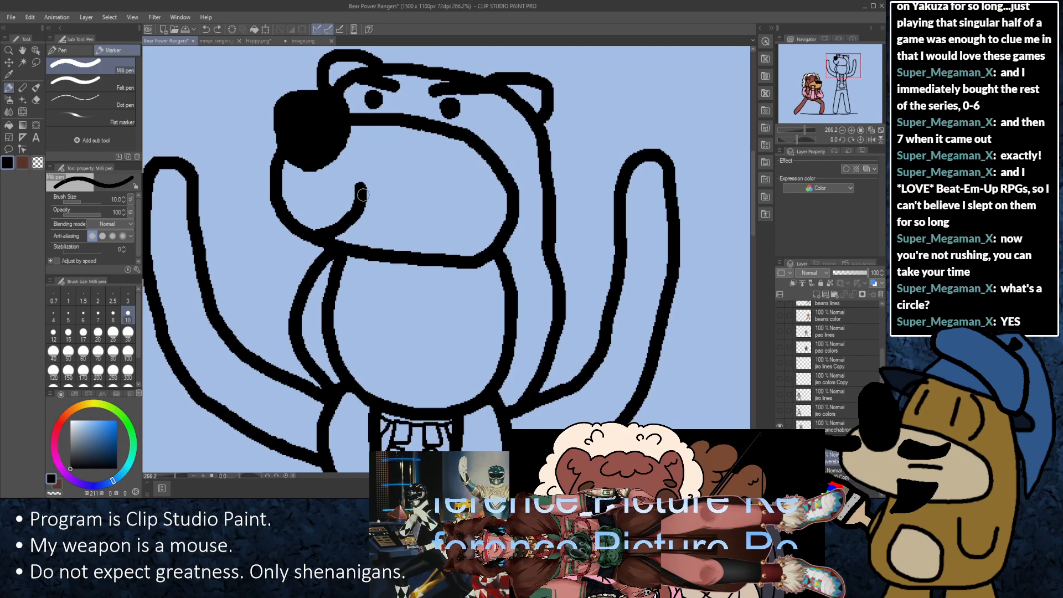
{"action": "mouse_move", "coordinate": [362, 188]}
{"action": "left_mouse_down"}
{"action": "mouse_move", "coordinate": [380, 234]}
{"action": "mouse_move", "coordinate": [408, 251]}
{"action": "mouse_move", "coordinate": [482, 249]}
{"action": "left_mouse_up"}
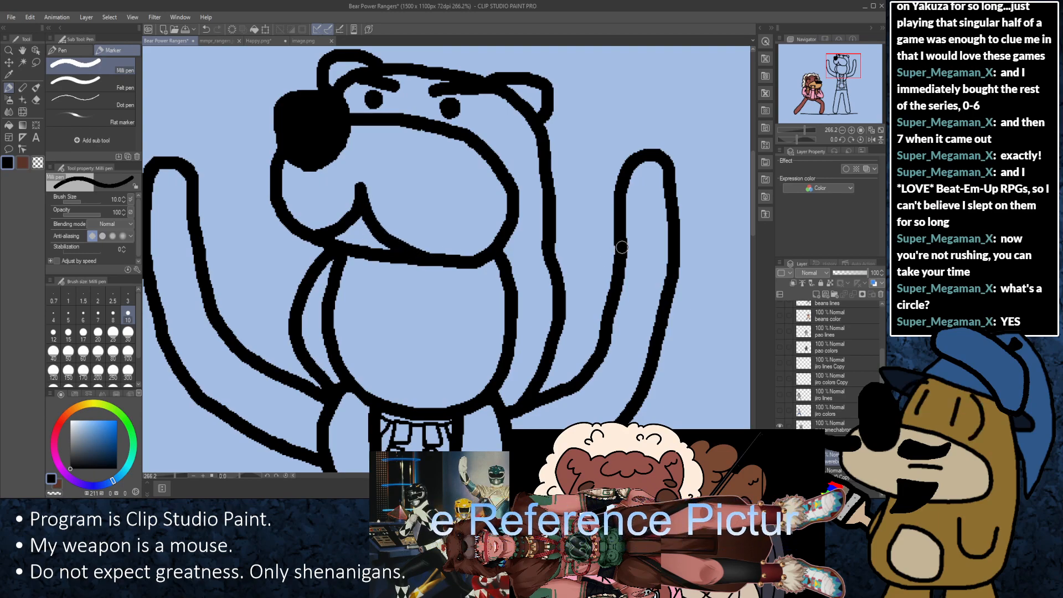
{"action": "scroll", "coordinate": [583, 291], "scroll_direction": "down", "scroll_amount": 2}
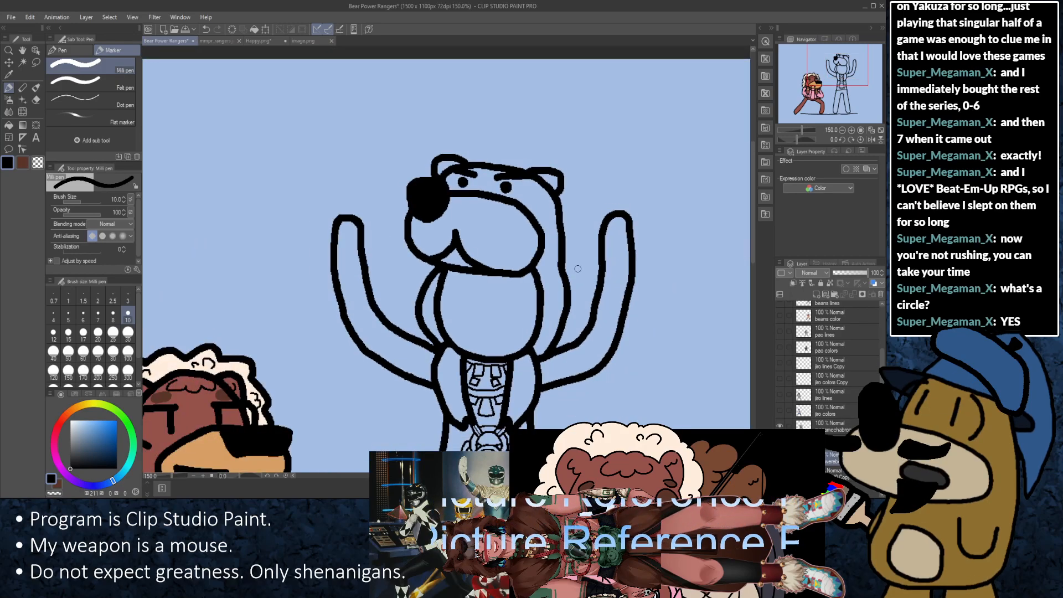
Step: Look over the raised-arm bear from head to legs and compare it with the finished bear beside it
{"action": "left_click_drag", "start_coordinate": [627, 355], "coordinate": [569, 260]}
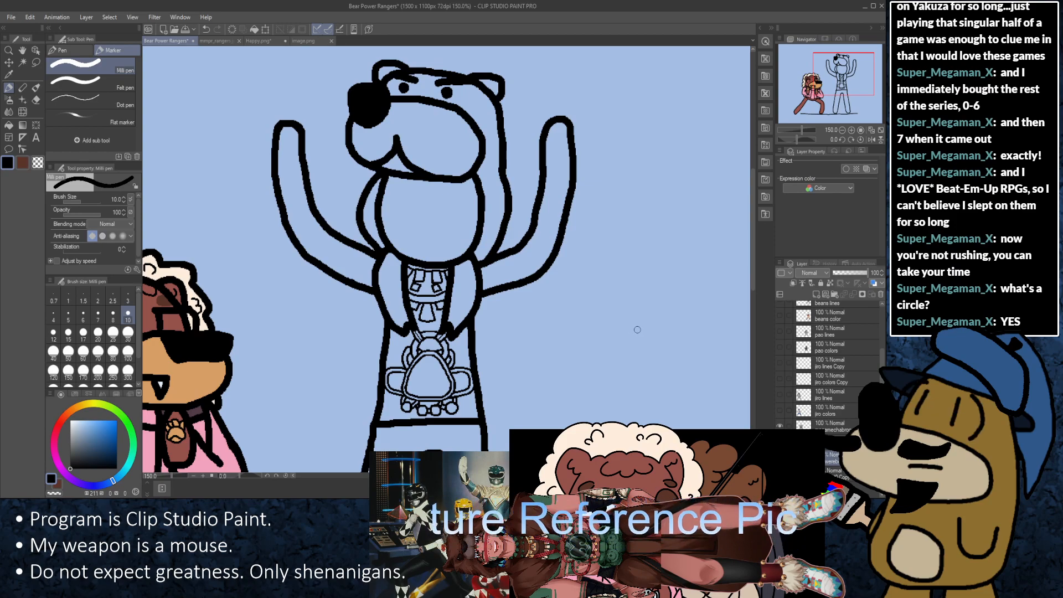
{"action": "left_click_drag", "start_coordinate": [609, 317], "coordinate": [606, 149]}
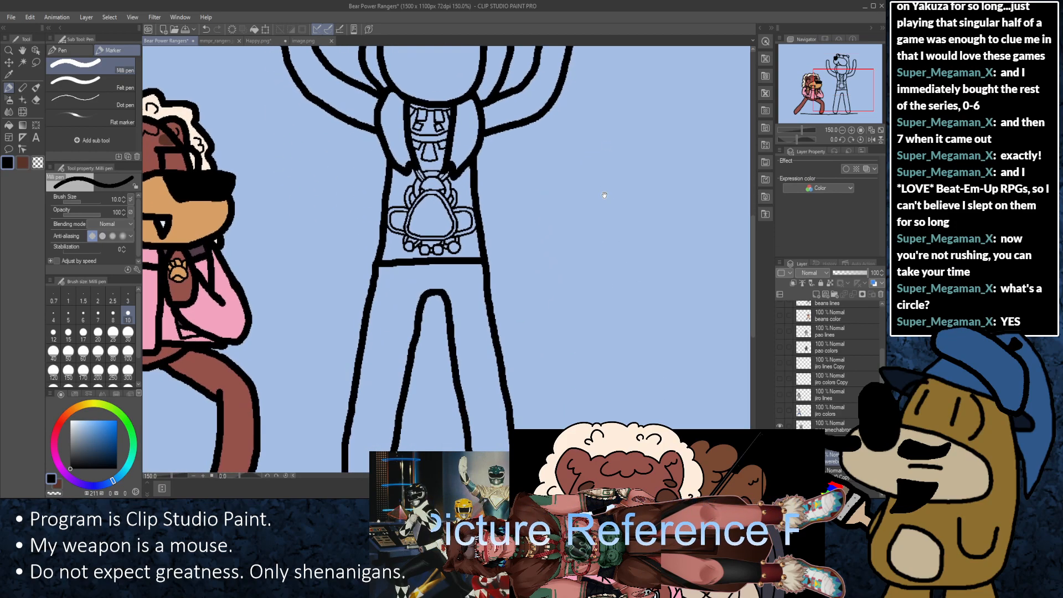
{"action": "mouse_move", "coordinate": [581, 280]}
{"action": "left_mouse_down"}
{"action": "mouse_move", "coordinate": [594, 217]}
{"action": "mouse_move", "coordinate": [589, 255]}
{"action": "left_mouse_up"}
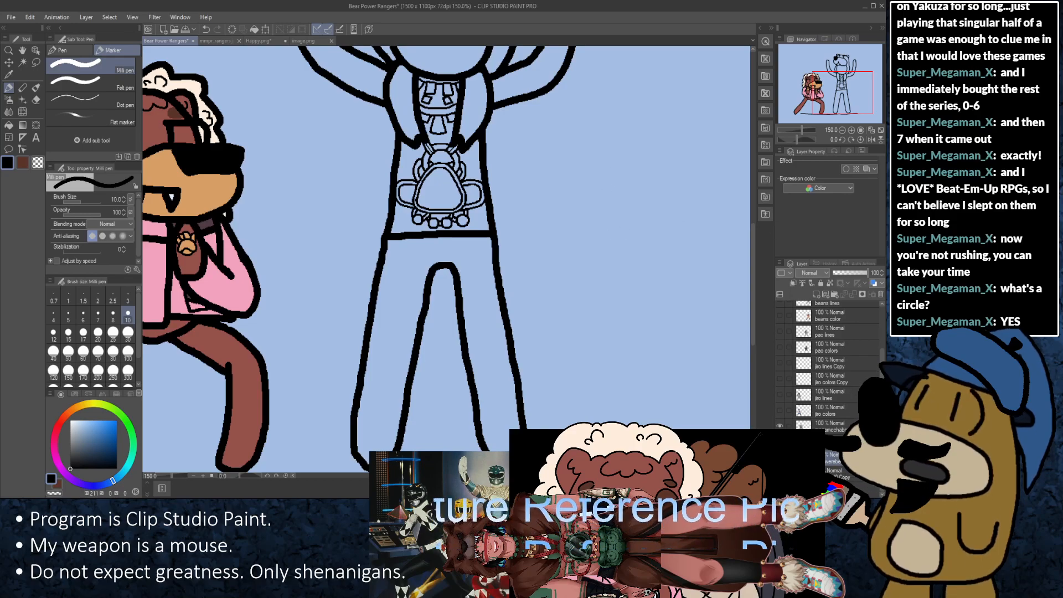
{"action": "left_click_drag", "start_coordinate": [585, 163], "coordinate": [588, 398]}
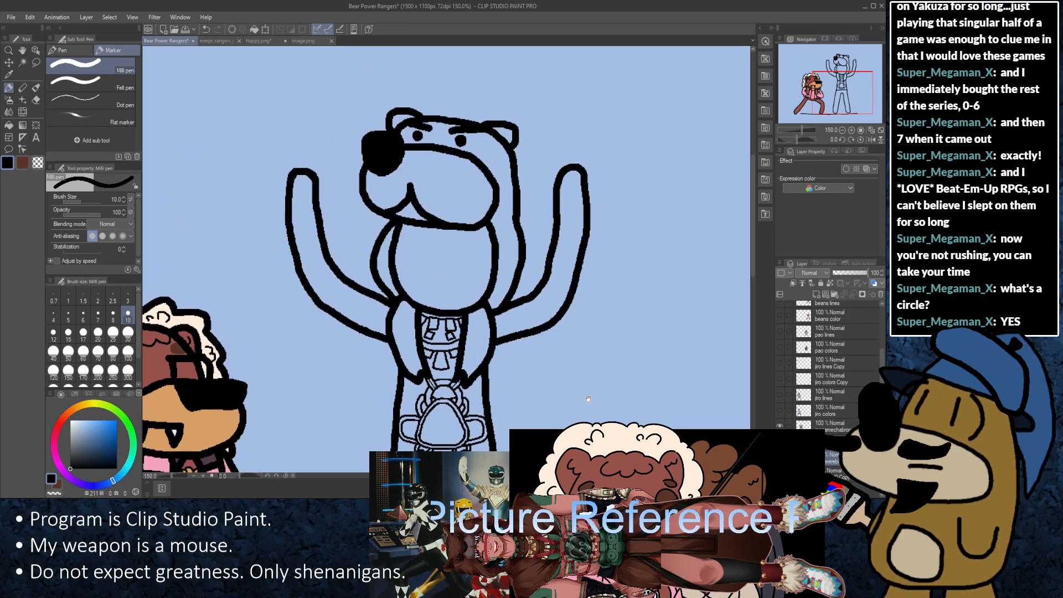
{"action": "scroll", "coordinate": [624, 310], "scroll_direction": "up", "scroll_amount": 1}
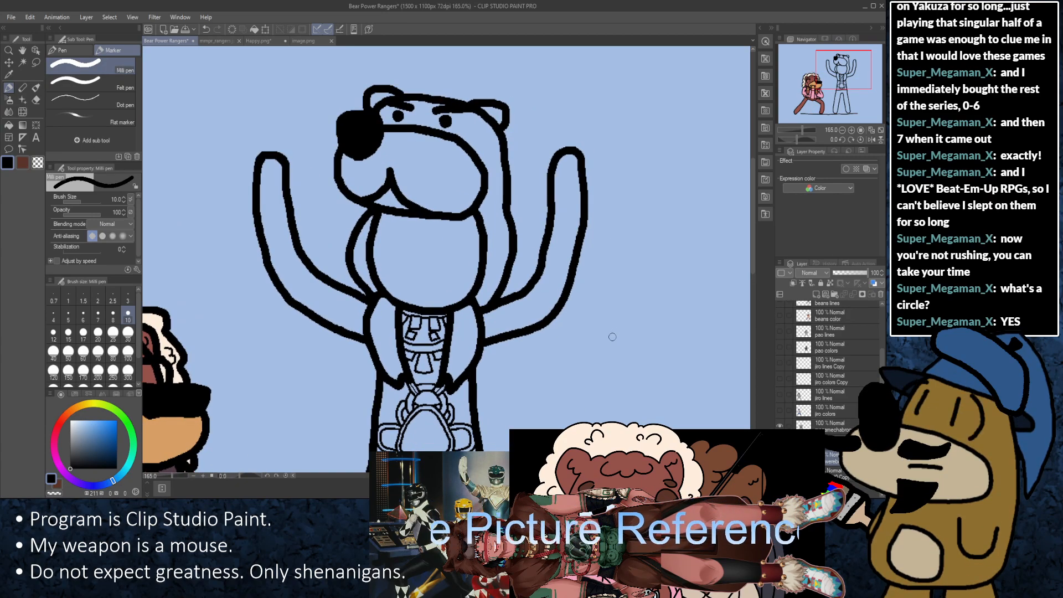
{"action": "scroll", "coordinate": [617, 353], "scroll_direction": "up", "scroll_amount": 2}
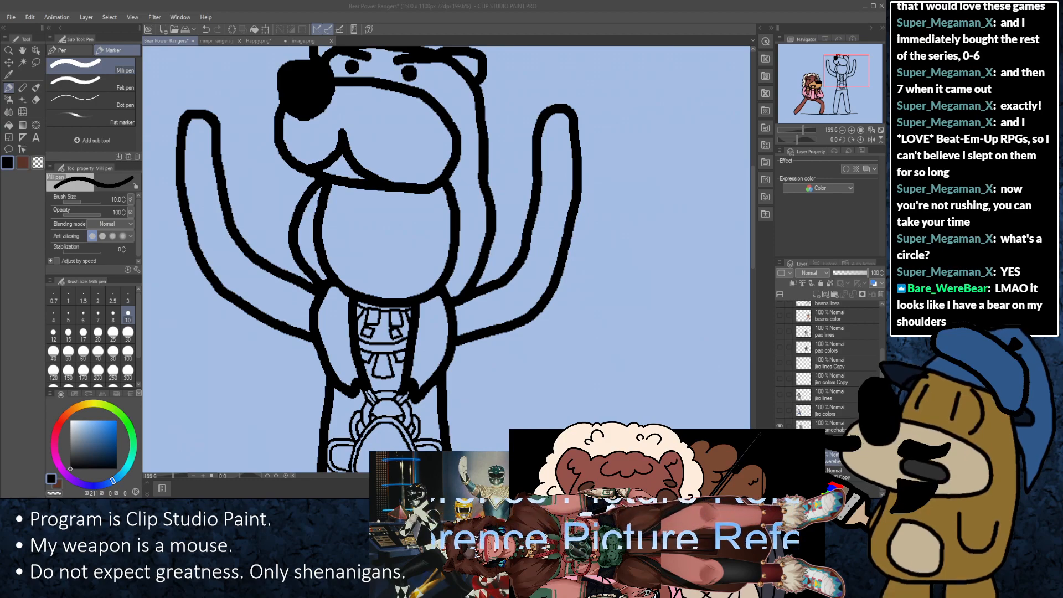
{"action": "scroll", "coordinate": [497, 244], "scroll_direction": "down", "scroll_amount": 8}
{"action": "scroll", "coordinate": [517, 252], "scroll_direction": "down", "scroll_amount": 1}
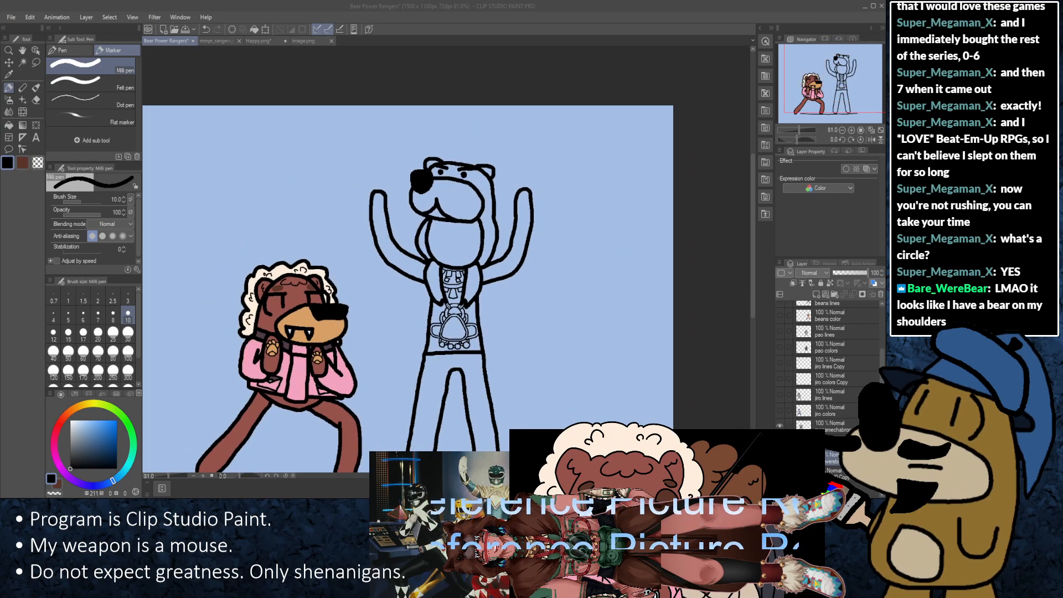
Step: Show the Power Rangers reference photo layer behind the bear's head and raised arm
{"action": "scroll", "coordinate": [522, 251], "scroll_direction": "up", "scroll_amount": 6}
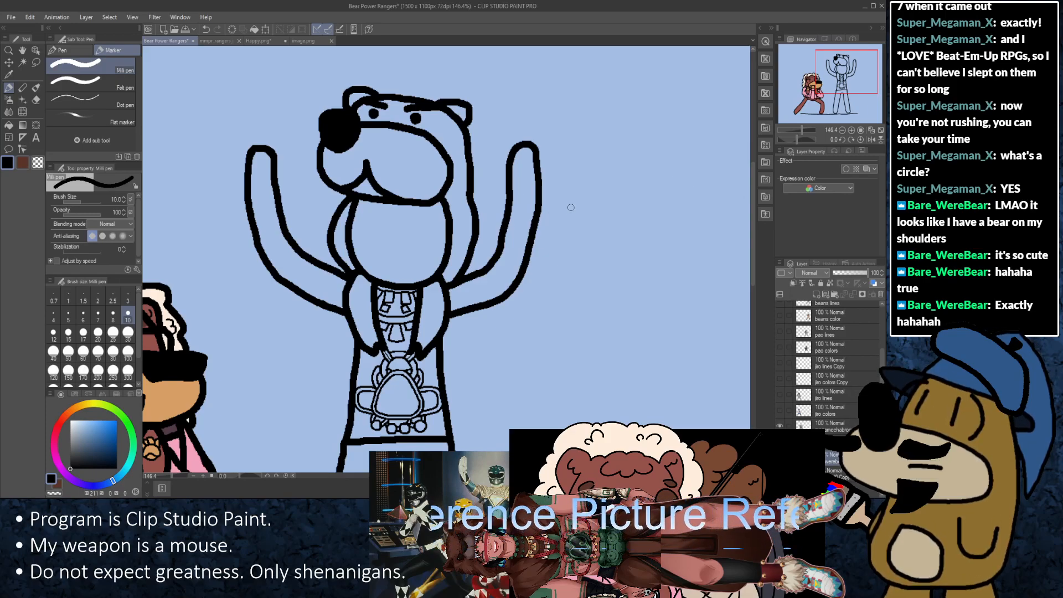
{"action": "scroll", "coordinate": [570, 207], "scroll_direction": "up", "scroll_amount": 3}
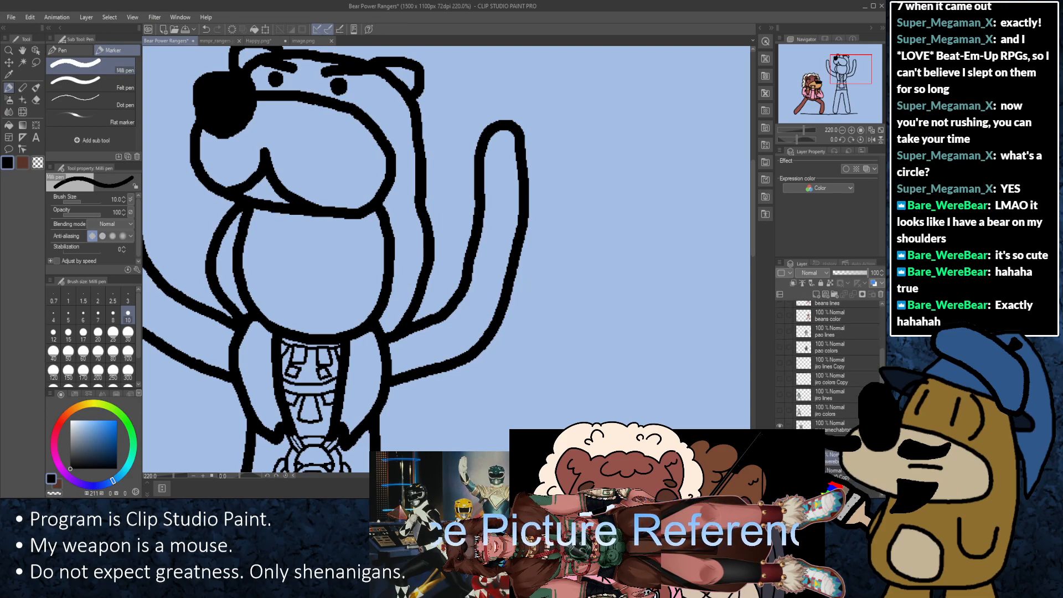
{"action": "left_click", "coordinate": [779, 473]}
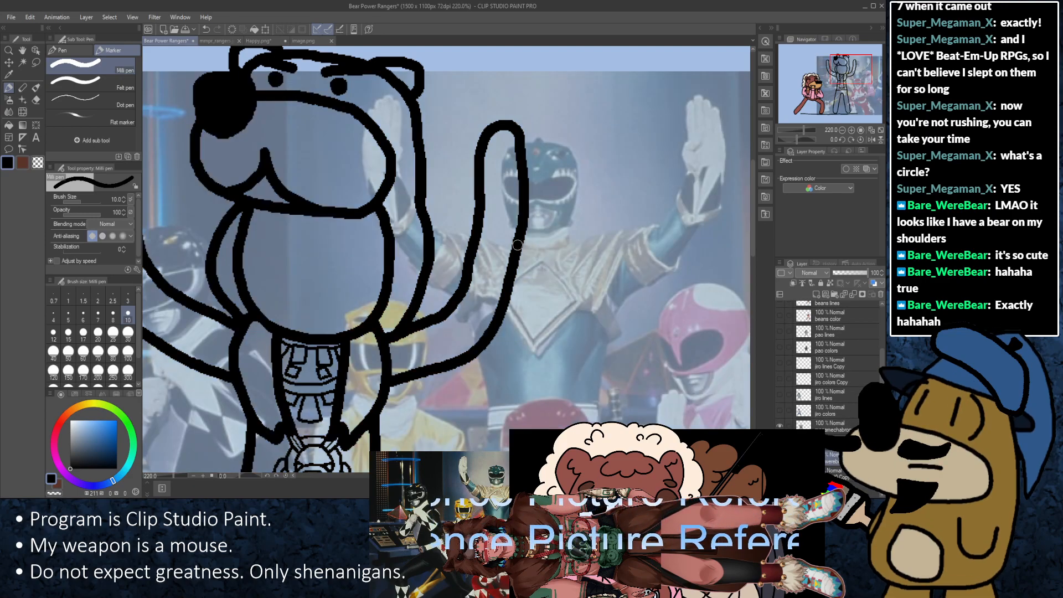